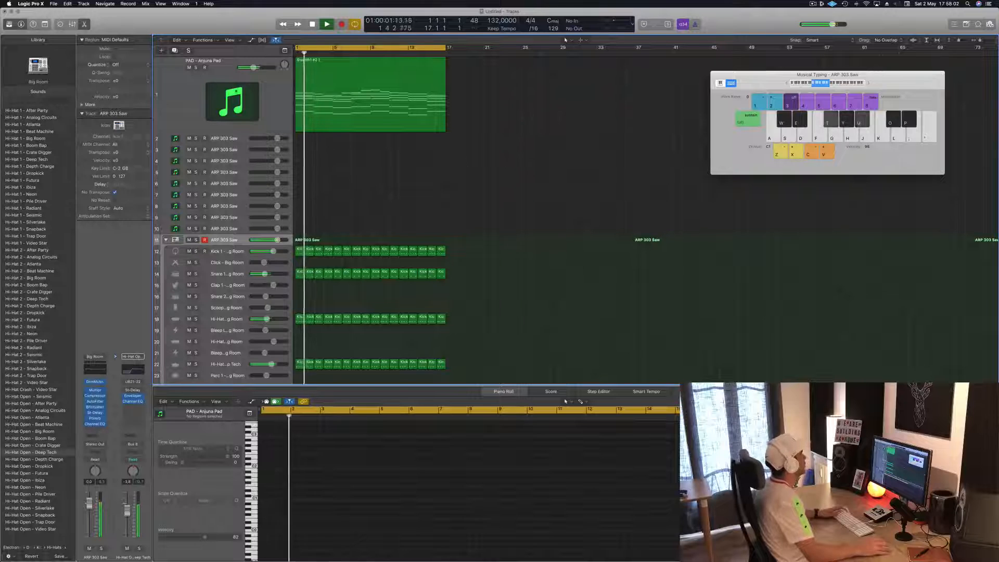
Split the PAD - Anjuna Pad region at bar 9 and move its second half out to about bar 27
{"action": "left_click", "coordinate": [196, 104]}
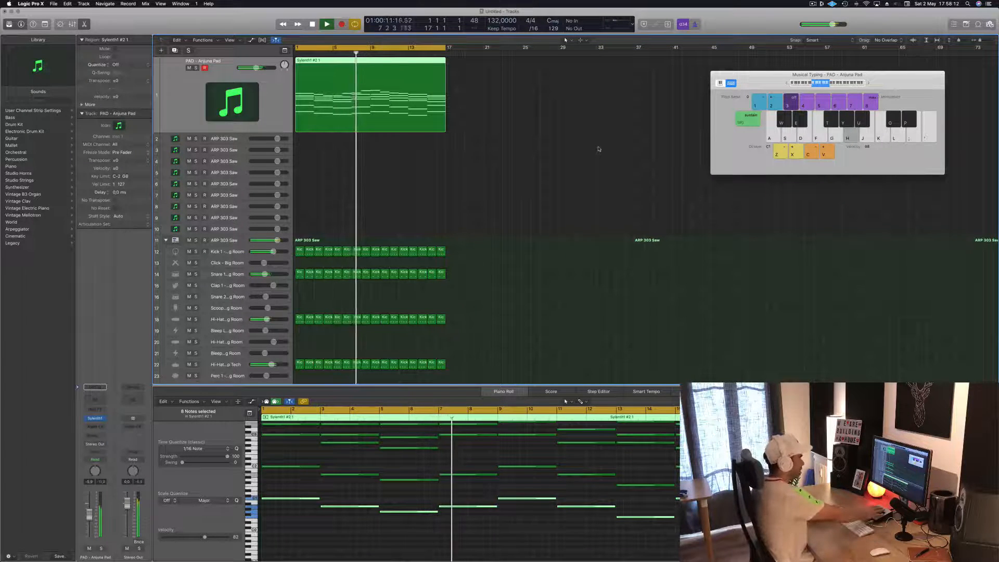
{"action": "left_click", "coordinate": [570, 178]}
{"action": "left_click", "coordinate": [377, 108]}
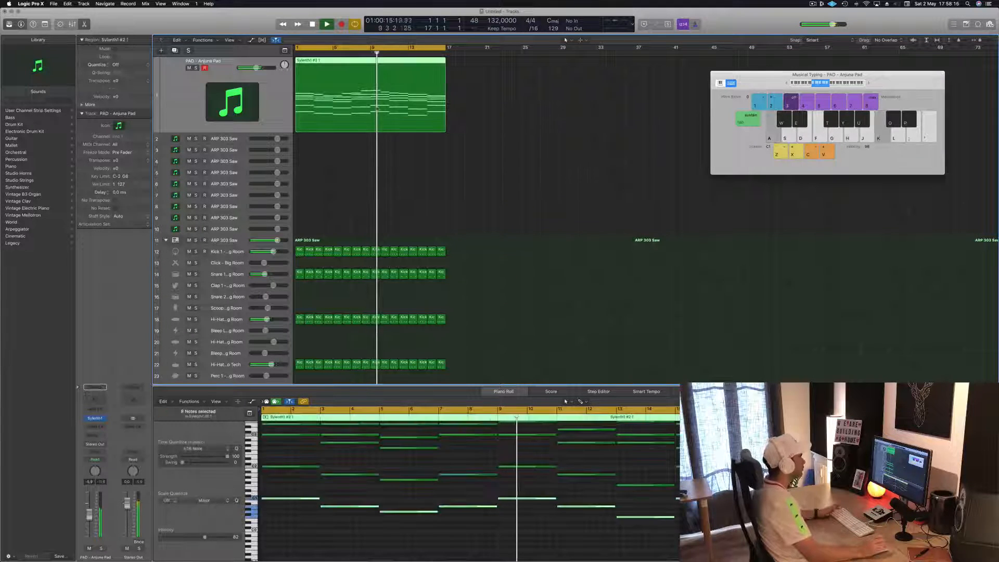
{"action": "left_click", "coordinate": [370, 106]}
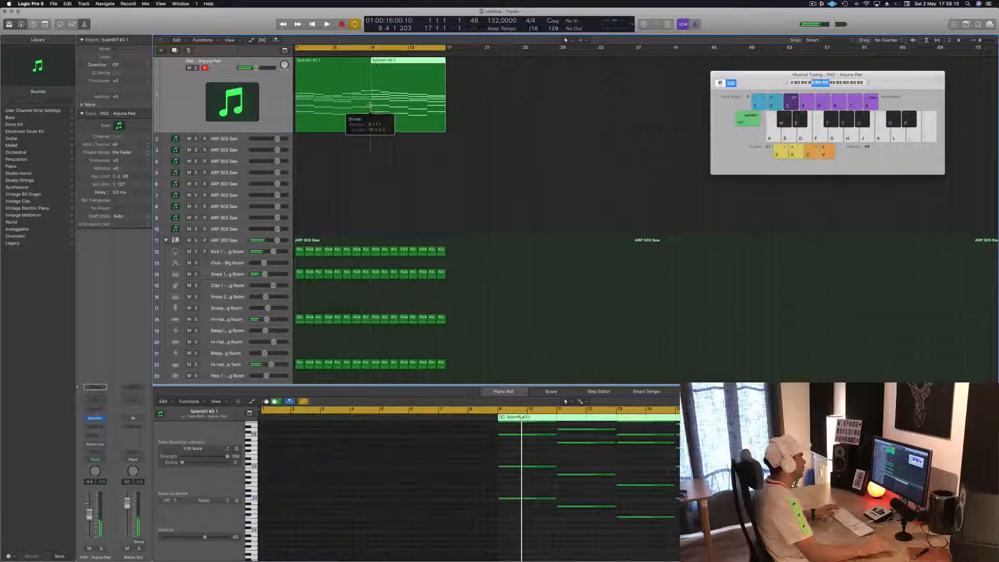
{"action": "left_click_drag", "start_coordinate": [418, 66], "coordinate": [592, 66]}
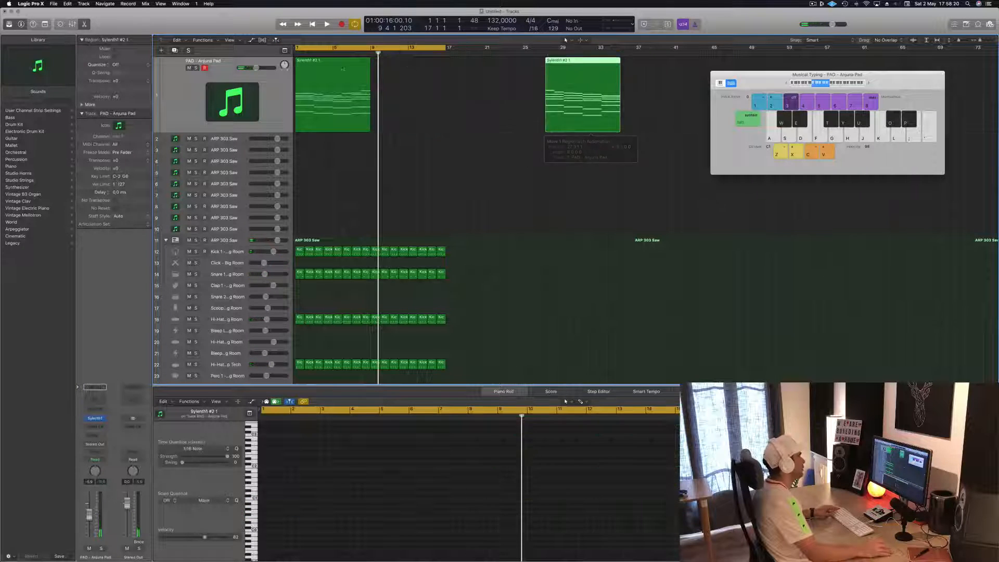
Copy the first eight-bar pad region to bar 9 and play the pad track's opening regions from the start
{"action": "left_click", "coordinate": [313, 73]}
{"action": "key", "text": "shift+space"}
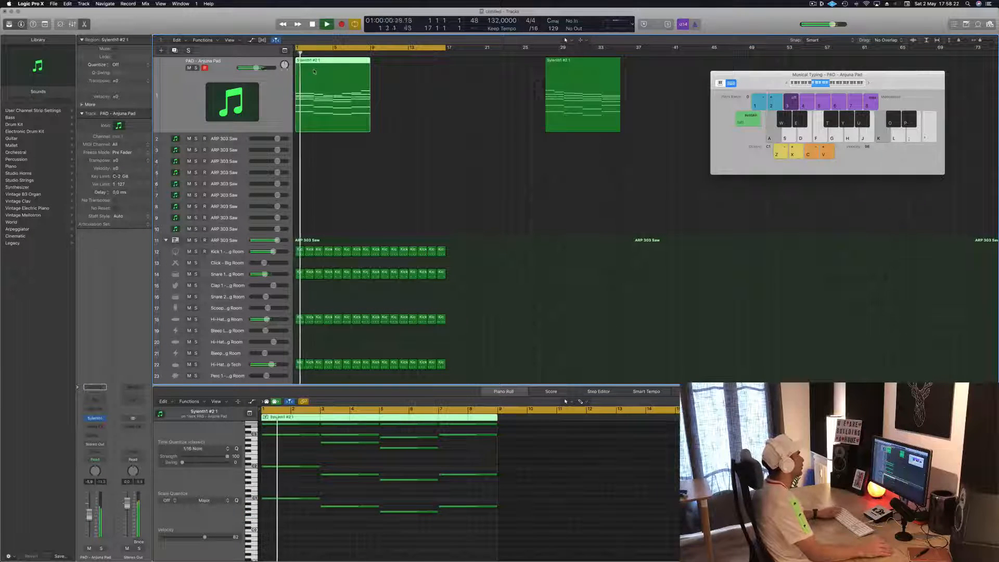
{"action": "left_click_drag", "start_coordinate": [314, 71], "coordinate": [394, 66]}
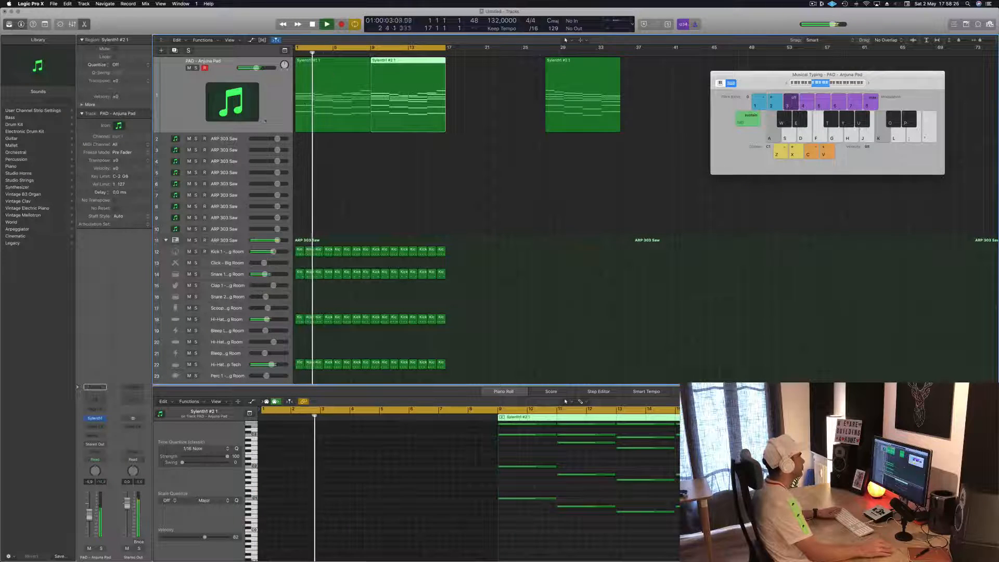
{"action": "left_click", "coordinate": [178, 98]}
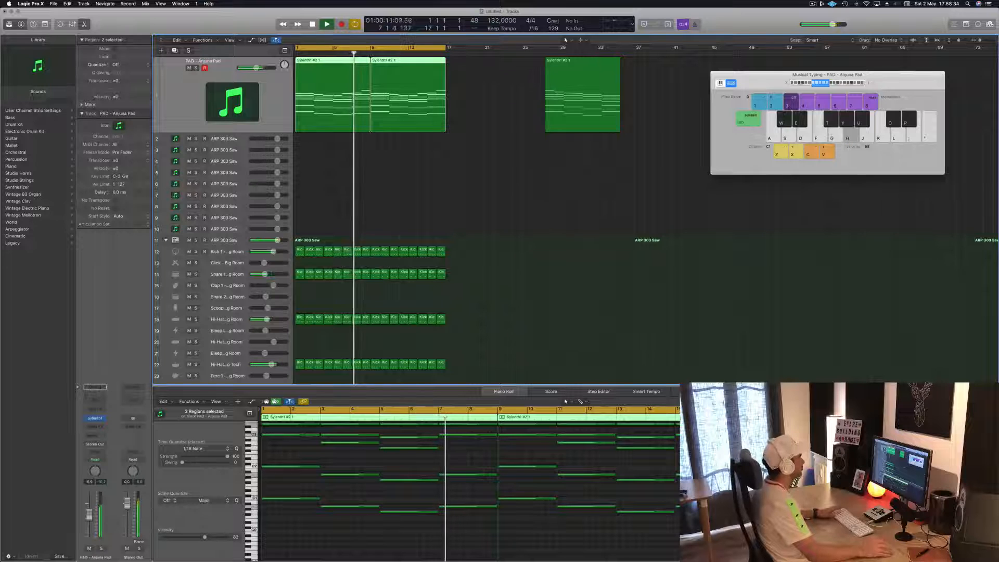
{"action": "key", "text": "Return"}
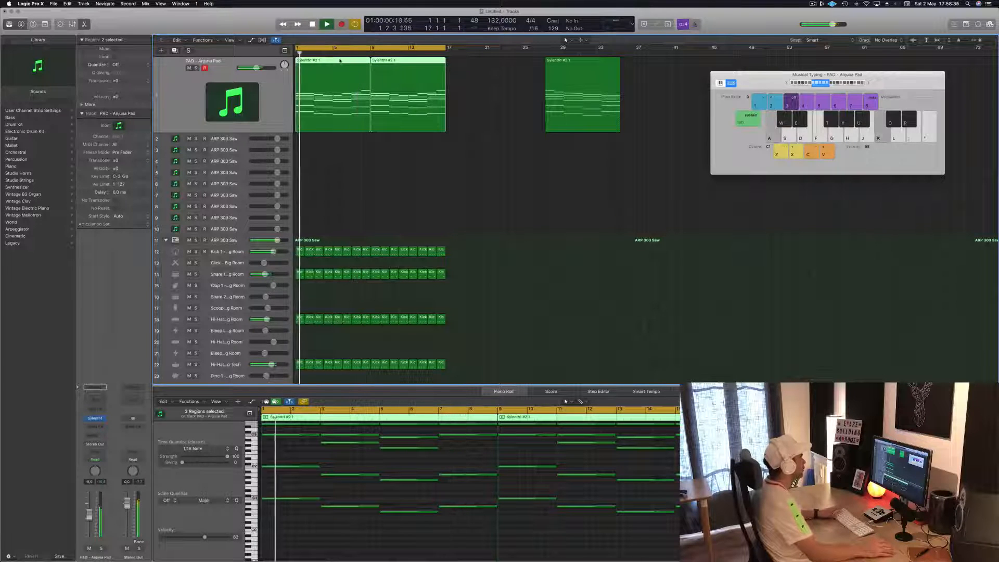
In the first pad region, raise the top notes in bars 4, 5 and 7 to match their neighbours, and play the region
{"action": "key", "text": "e"}
{"action": "left_click", "coordinate": [318, 155]}
{"action": "left_click", "coordinate": [324, 63]}
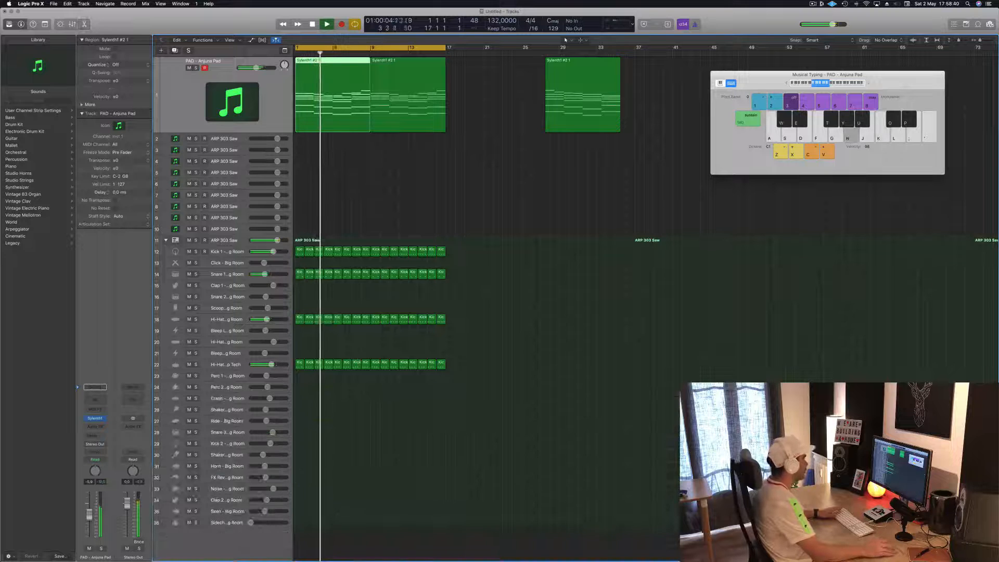
{"action": "key", "text": "e"}
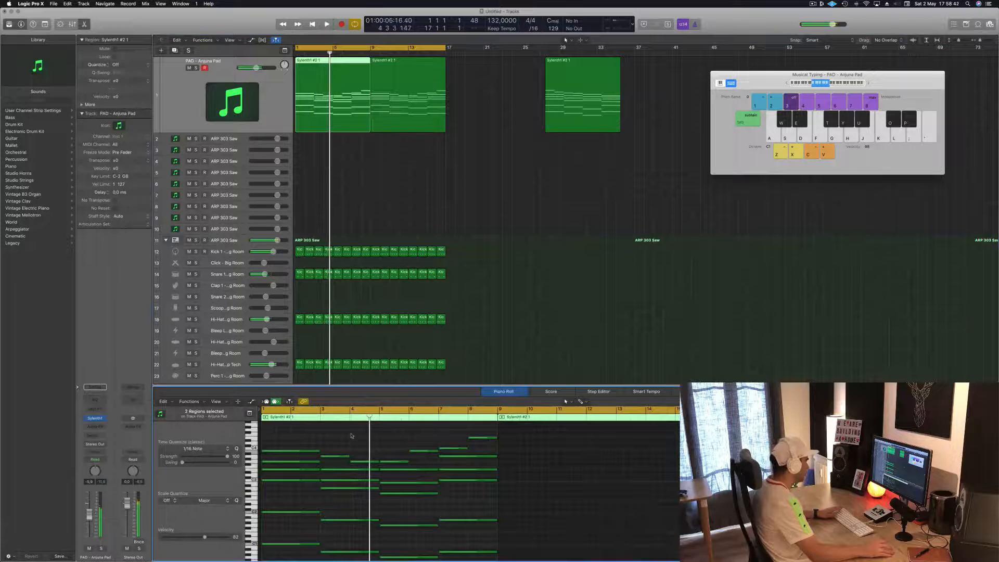
{"action": "left_click", "coordinate": [363, 461]}
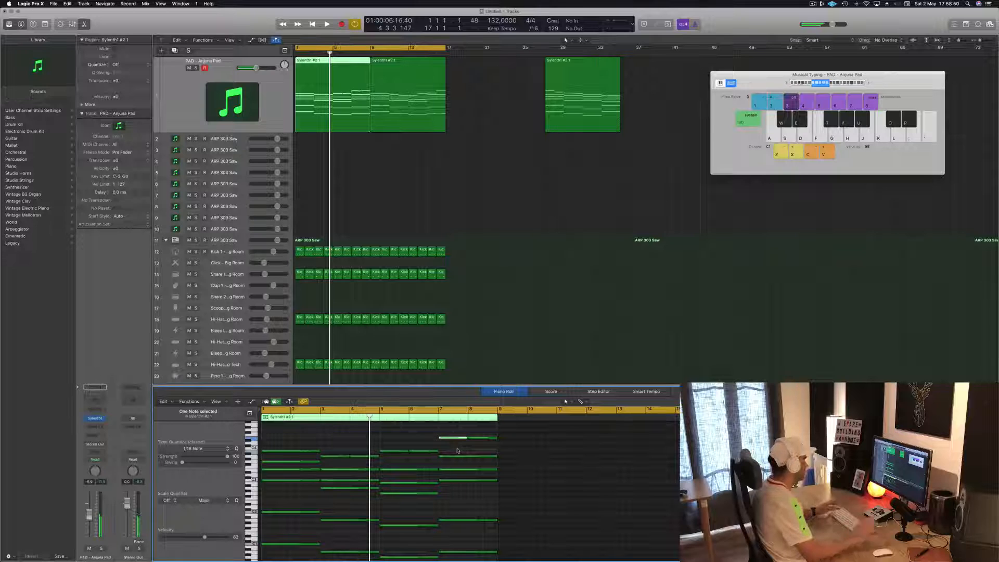
{"action": "key", "text": "Return"}
{"action": "key", "text": "space"}
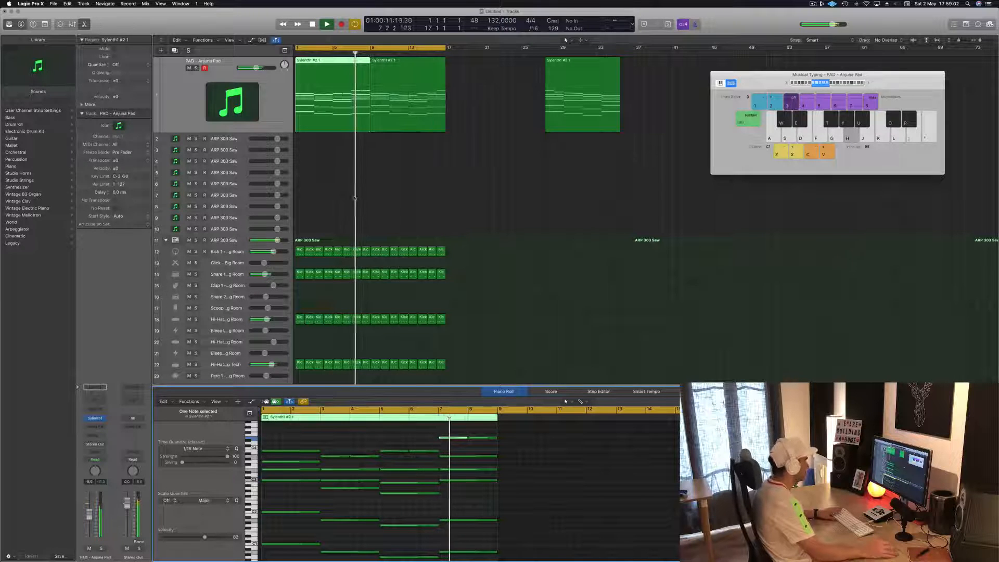
{"action": "key", "text": "space"}
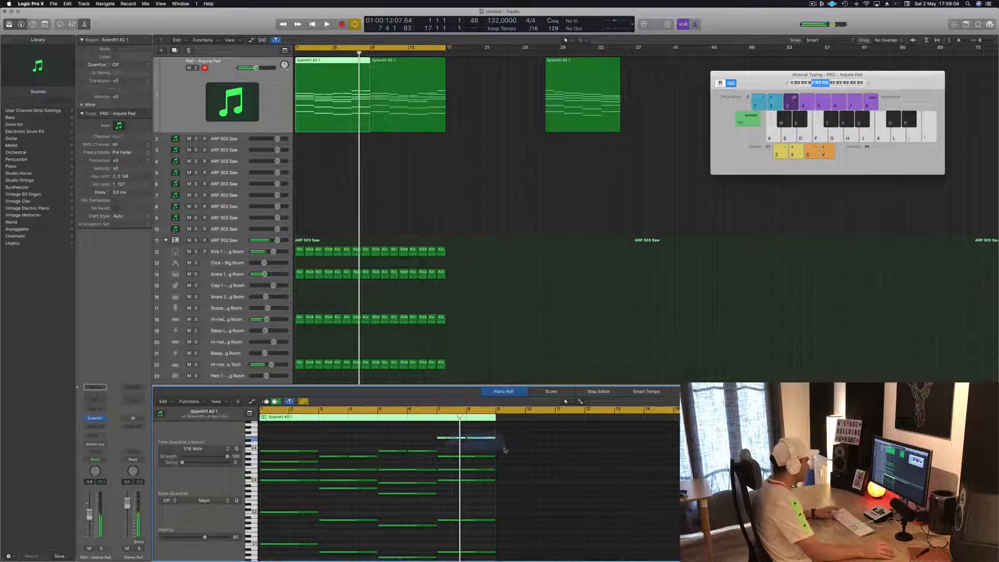
Lower the top notes in bars 7 and 8 of the first pad region to one shared pitch and play from the start
{"action": "left_click_drag", "start_coordinate": [505, 450], "coordinate": [502, 450]}
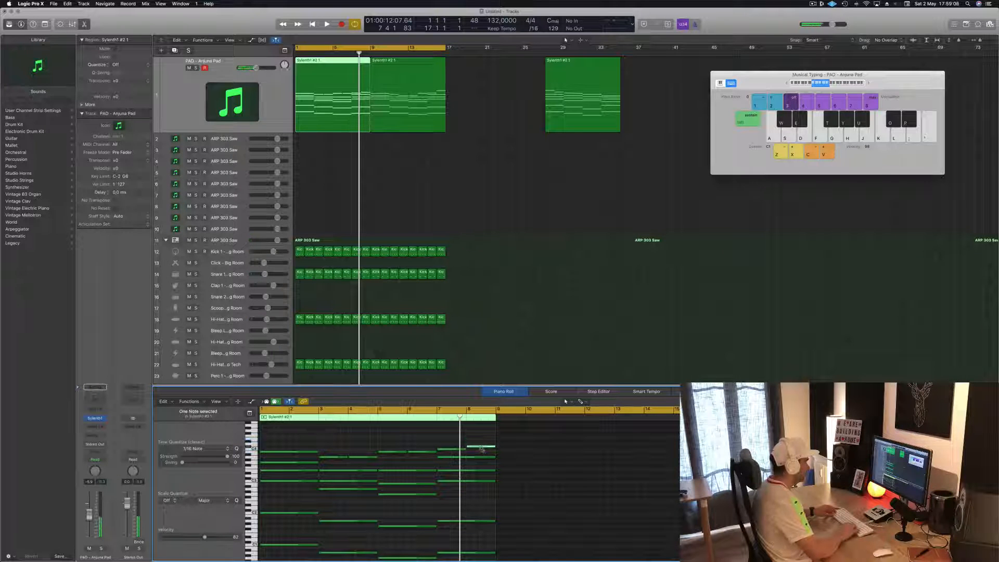
{"action": "key", "text": "alt+Down"}
{"action": "key", "text": "space"}
{"action": "left_click", "coordinate": [475, 218]}
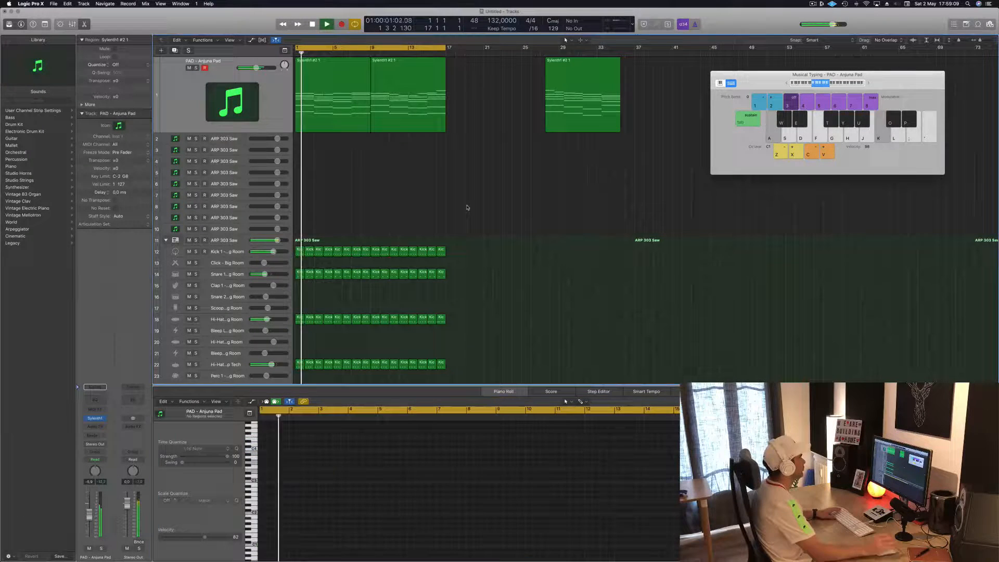
Delete the pad region at bar 9 and copy the edited first region to bar 17
{"action": "left_click", "coordinate": [411, 112]}
{"action": "key", "text": "Delete"}
{"action": "left_click", "coordinate": [347, 85]}
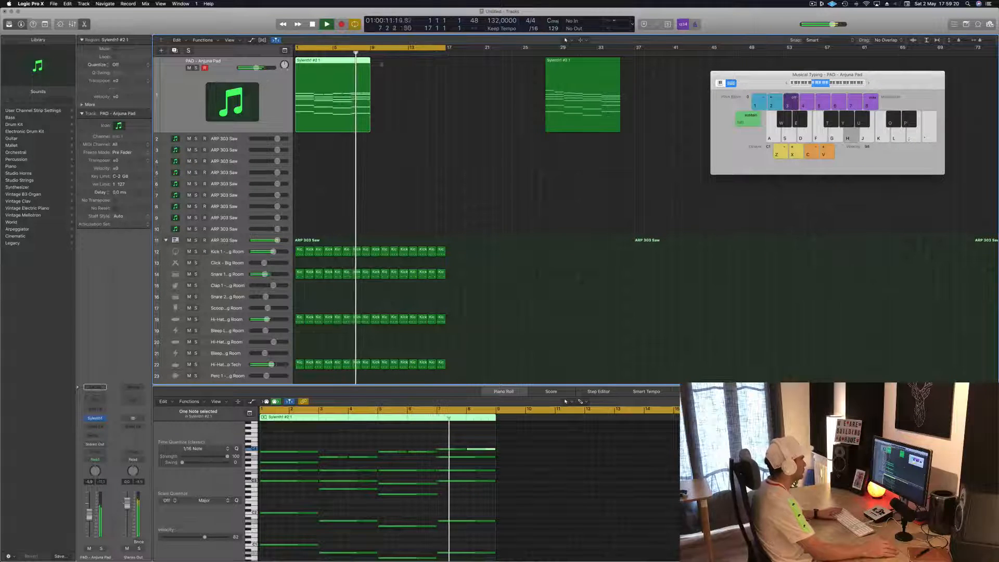
{"action": "key", "text": "space"}
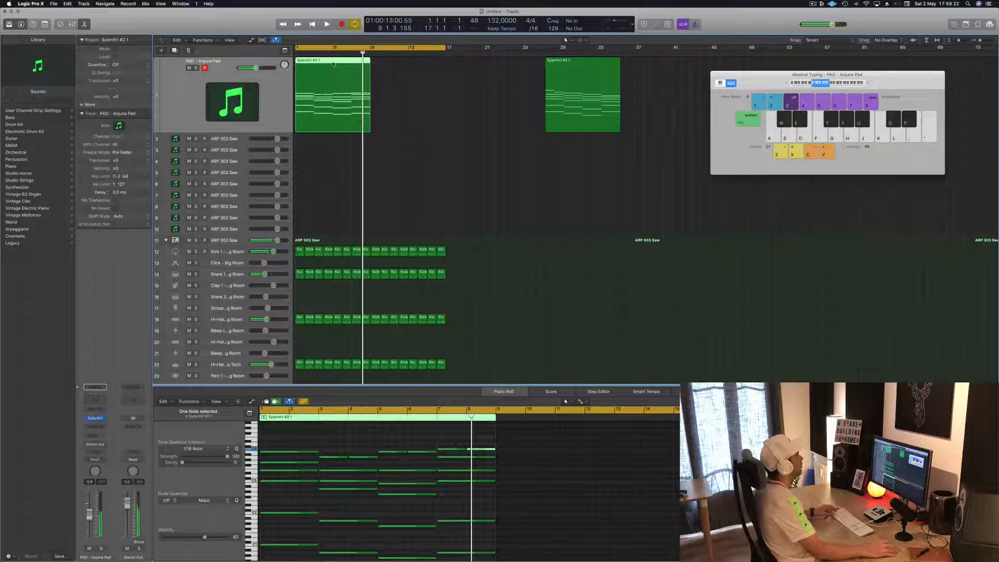
{"action": "left_click_drag", "start_coordinate": [333, 64], "coordinate": [482, 64]}
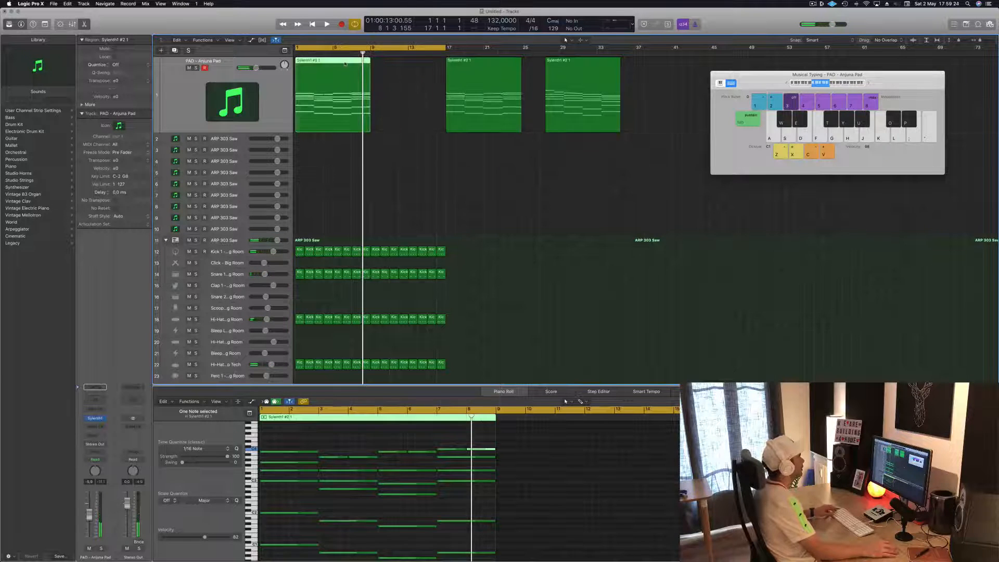
Delete the top melody notes across the first pad region, keeping the chord notes, and play it from the start
{"action": "left_click_drag", "start_coordinate": [279, 440], "coordinate": [505, 460]}
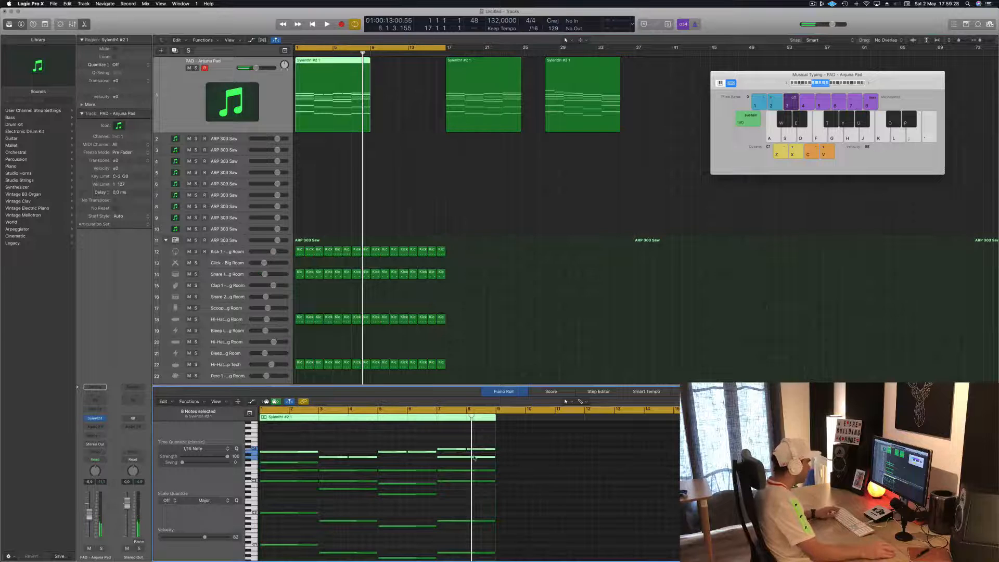
{"action": "left_click", "coordinate": [401, 418]}
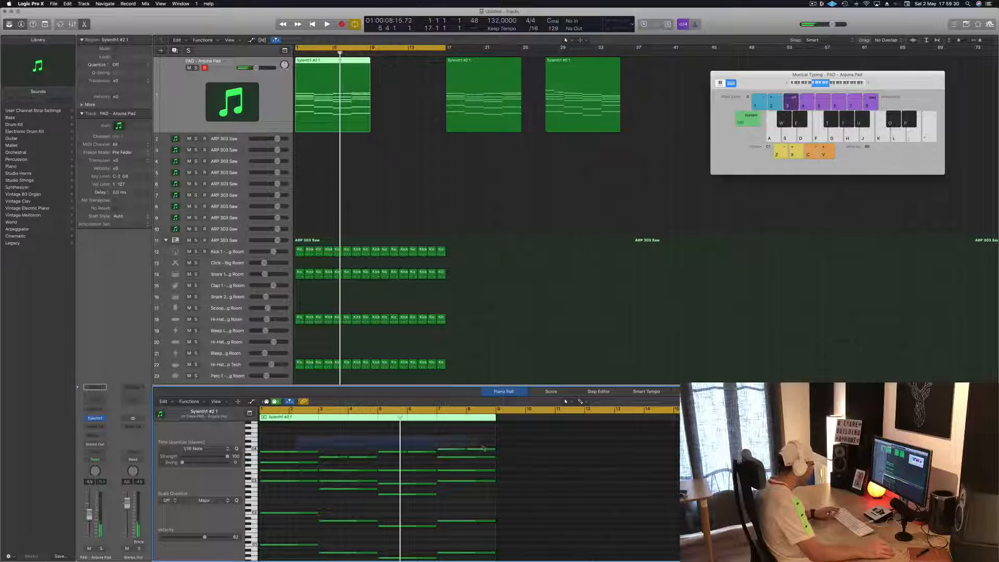
{"action": "left_click_drag", "start_coordinate": [501, 454], "coordinate": [500, 453]}
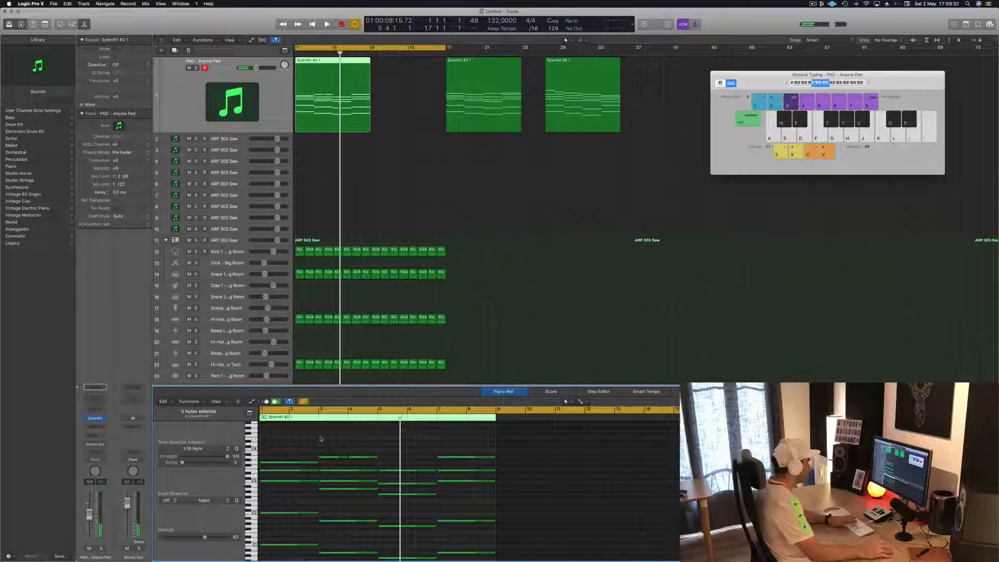
{"action": "key", "text": "space"}
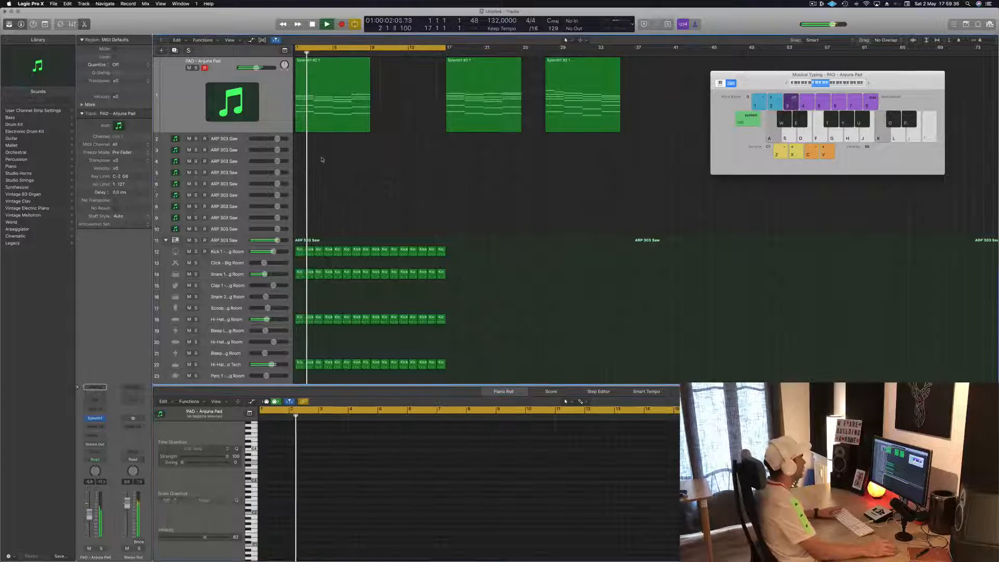
{"action": "left_click", "coordinate": [333, 102]}
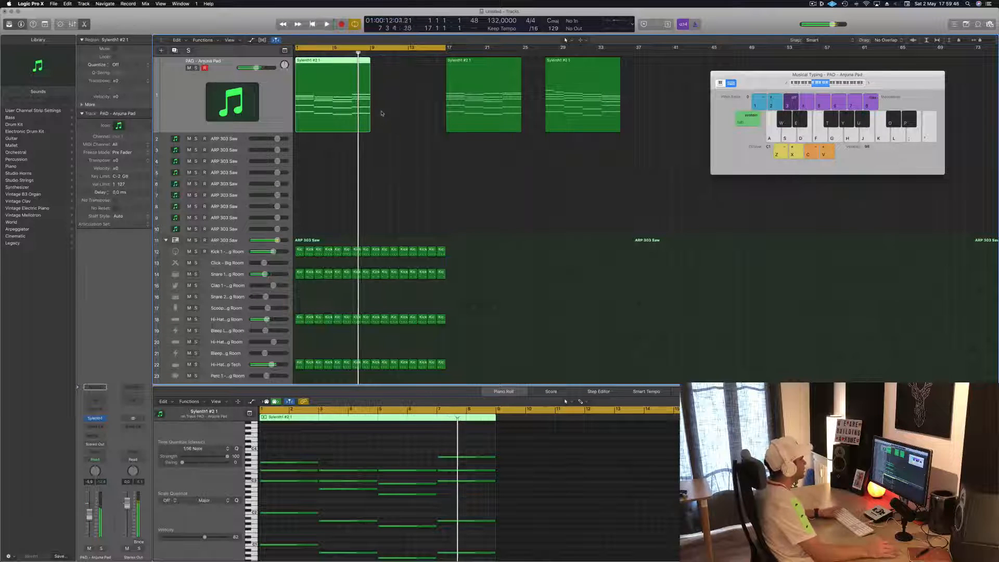
Copy the chords-only first region to bar 9 and move the bar 17 region directly in front of the set-aside second half
{"action": "key", "text": "space"}
{"action": "left_click", "coordinate": [463, 94]}
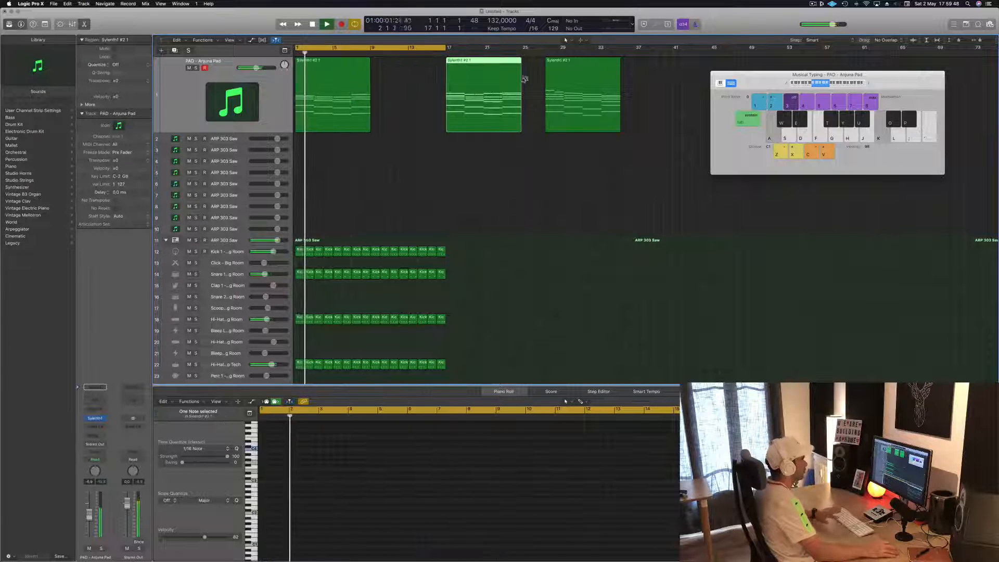
{"action": "left_click", "coordinate": [325, 62]}
{"action": "left_click_drag", "start_coordinate": [325, 63], "coordinate": [399, 66]}
{"action": "left_click_drag", "start_coordinate": [484, 66], "coordinate": [508, 67]}
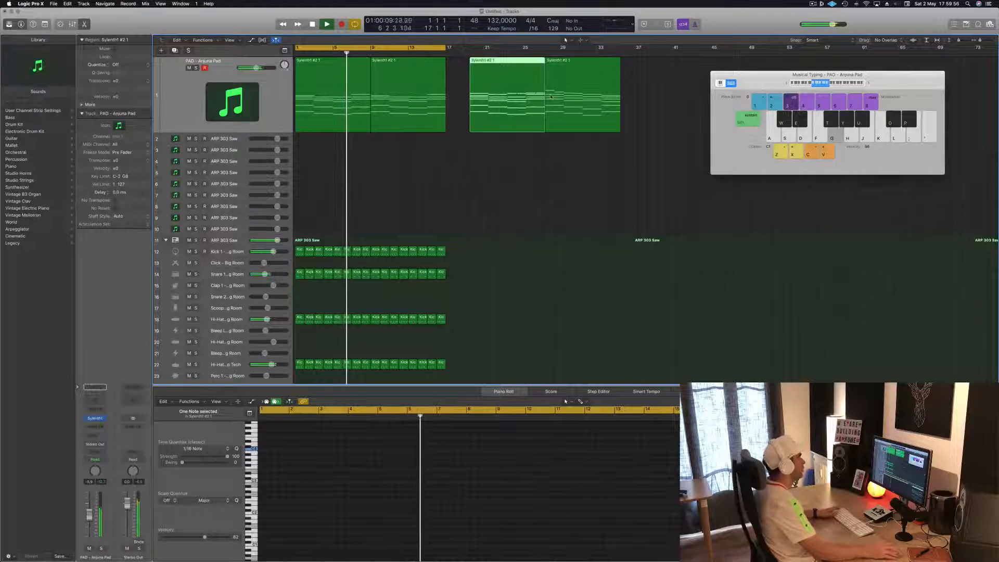
Open the pad track's Sylenth1 instrument and place its window and the Musical Typing window clear of the opening regions
{"action": "left_click_drag", "start_coordinate": [770, 75], "coordinate": [779, 107]}
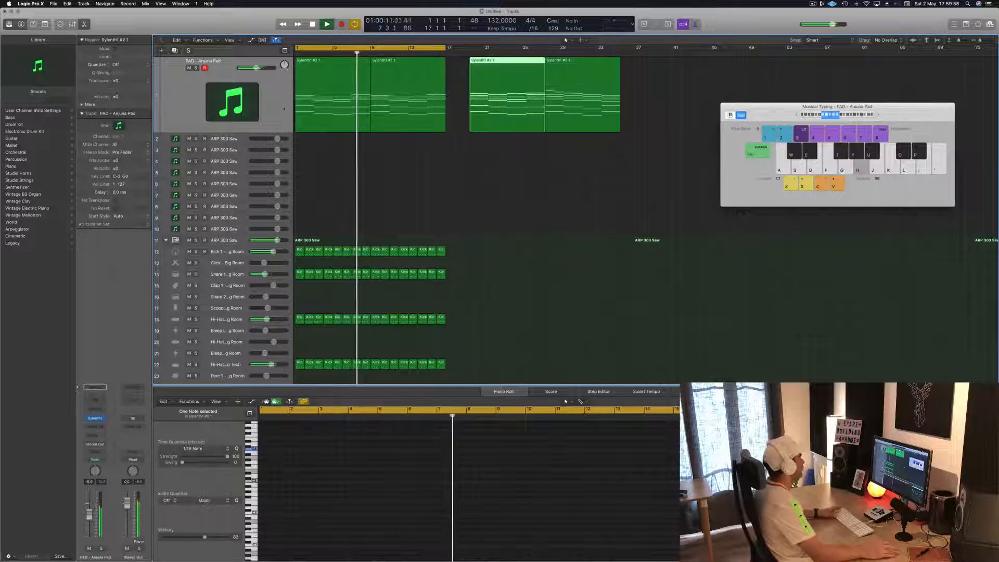
{"action": "left_click", "coordinate": [272, 104]}
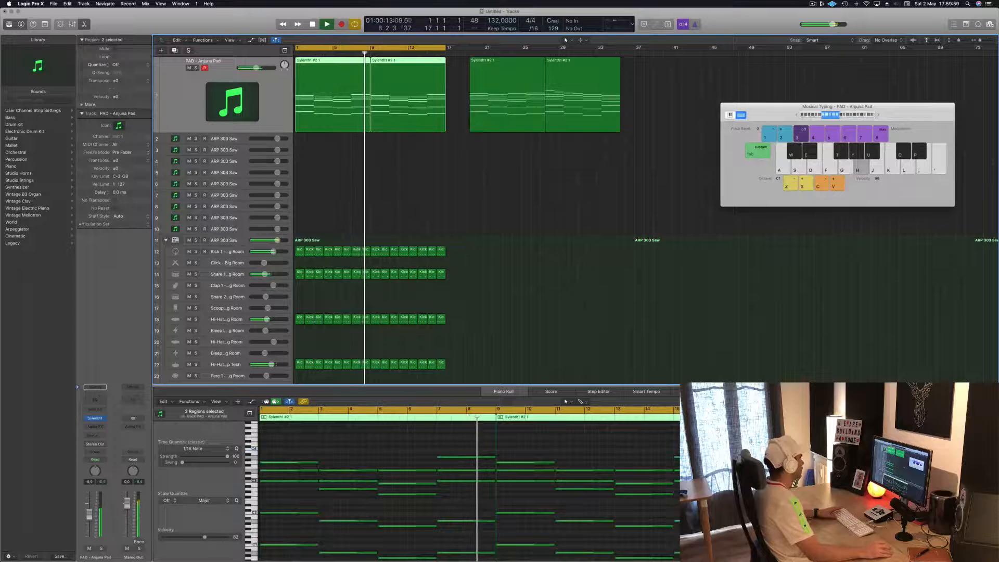
{"action": "left_click", "coordinate": [95, 419]}
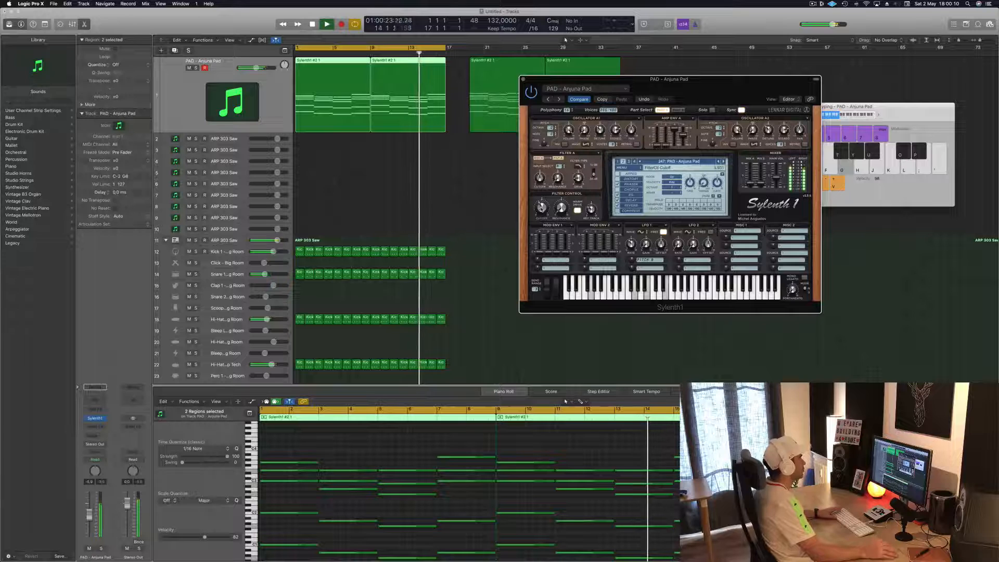
{"action": "left_click_drag", "start_coordinate": [719, 97], "coordinate": [769, 105]}
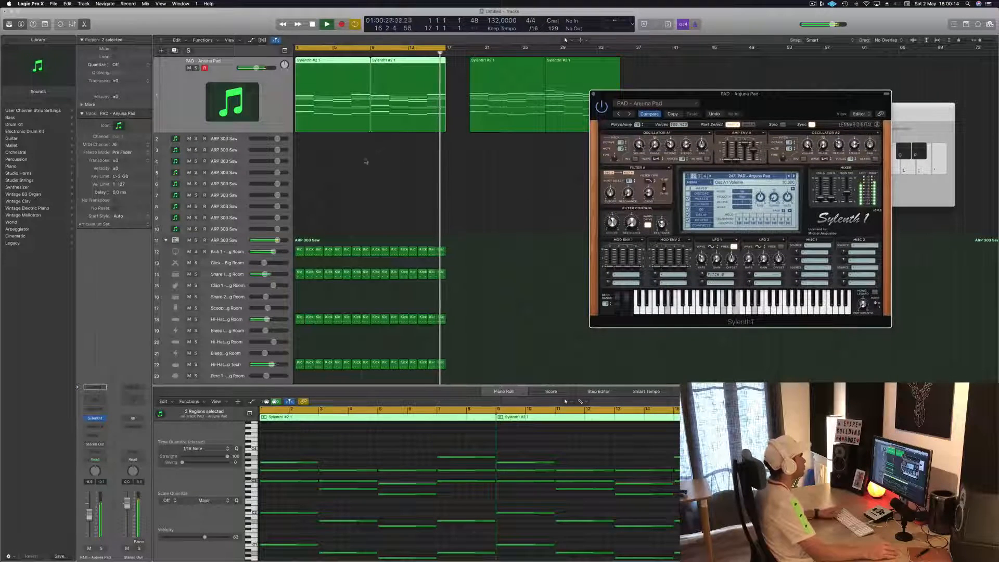
Adjust Sylenth1's Filter Control cutoff and play the two opening pad regions from the start
{"action": "scroll", "coordinate": [388, 484], "scroll_direction": "down", "scroll_amount": 3}
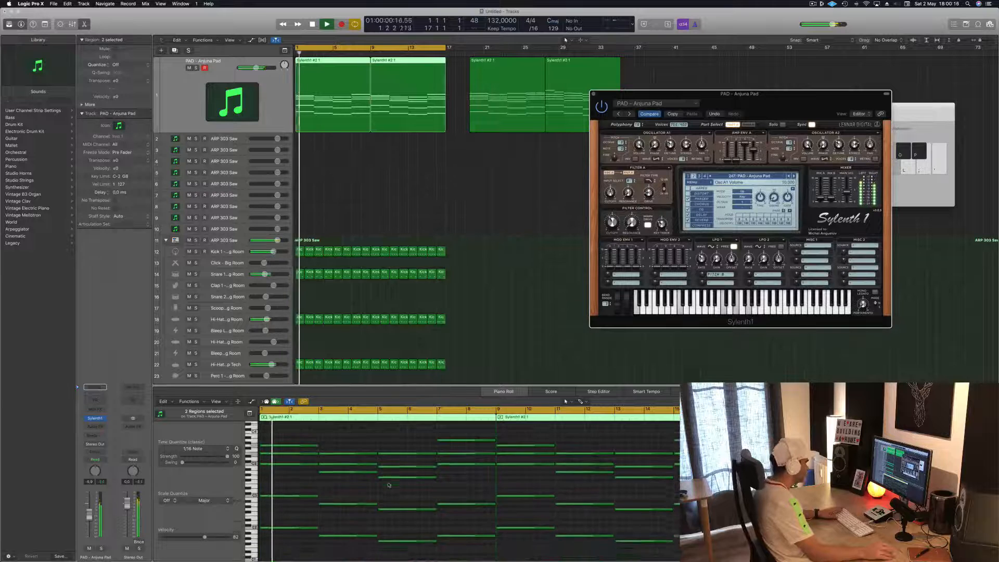
{"action": "scroll", "coordinate": [388, 485], "scroll_direction": "up", "scroll_amount": 1}
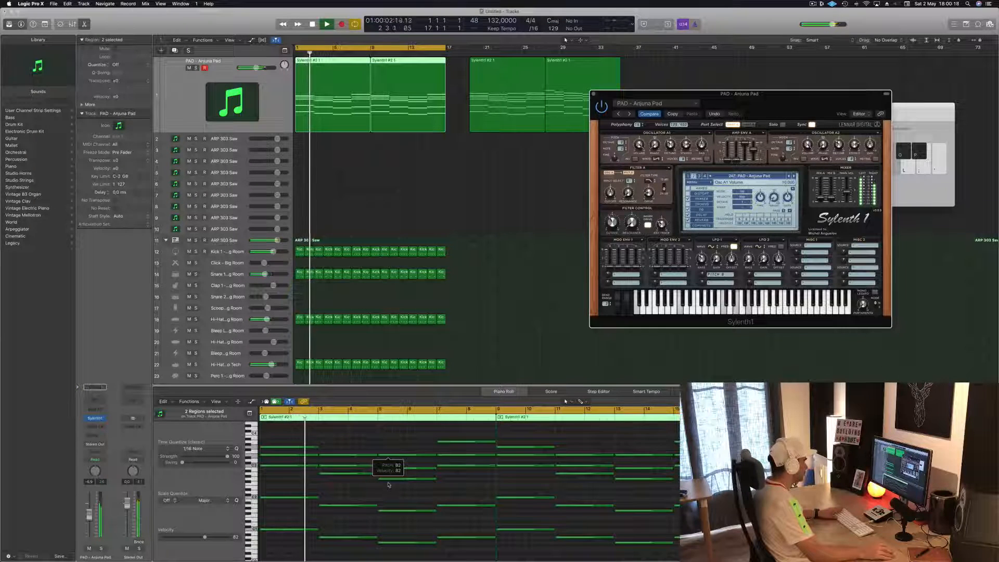
{"action": "scroll", "coordinate": [388, 485], "scroll_direction": "up", "scroll_amount": 1}
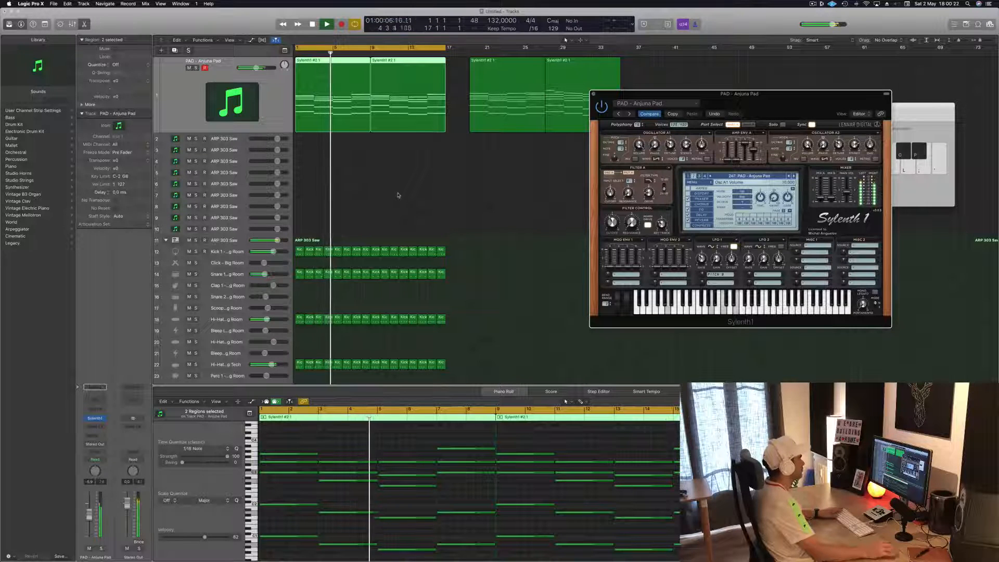
{"action": "left_click", "coordinate": [326, 68]}
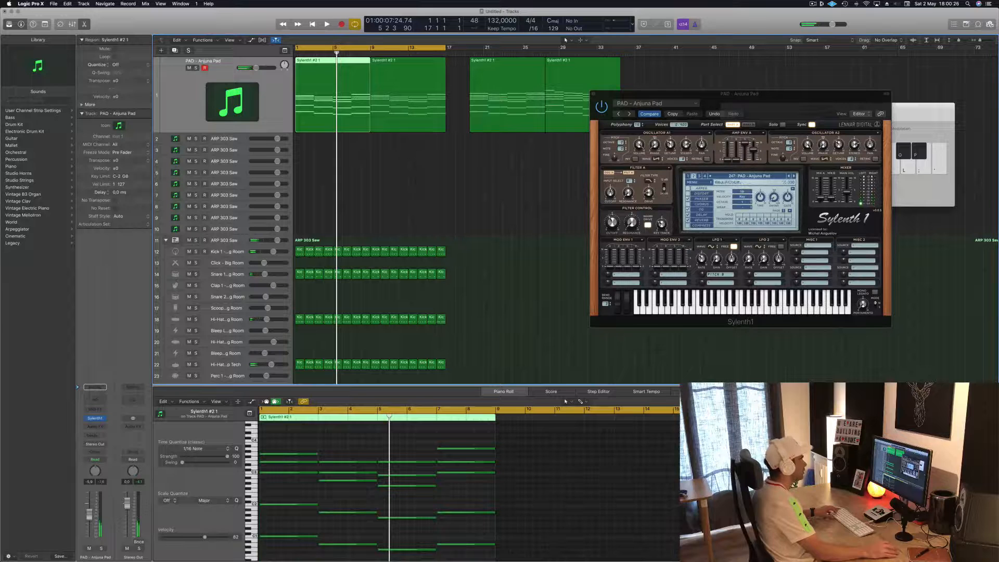
{"action": "left_click", "coordinate": [609, 222]}
{"action": "key", "text": "space"}
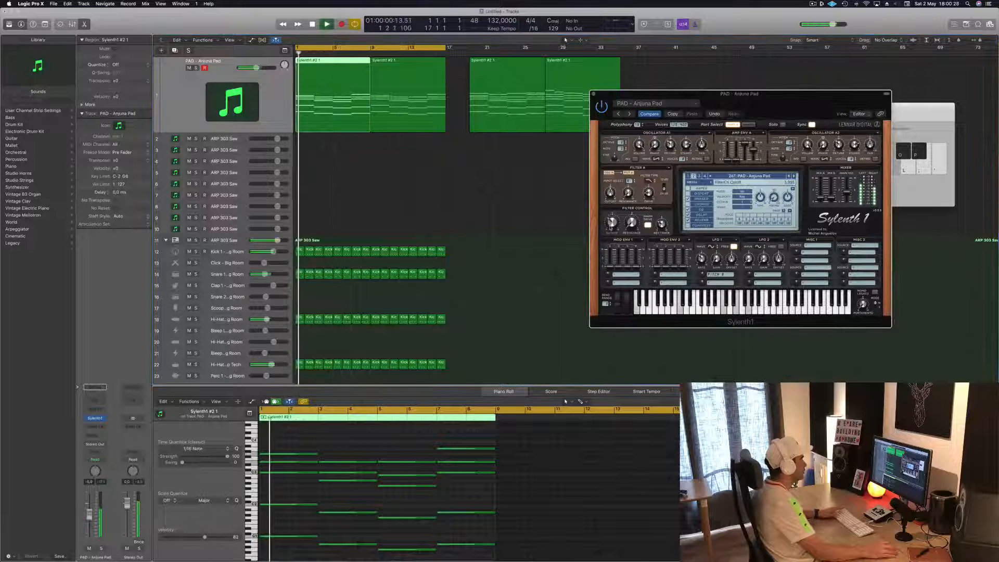
{"action": "left_click", "coordinate": [270, 96]}
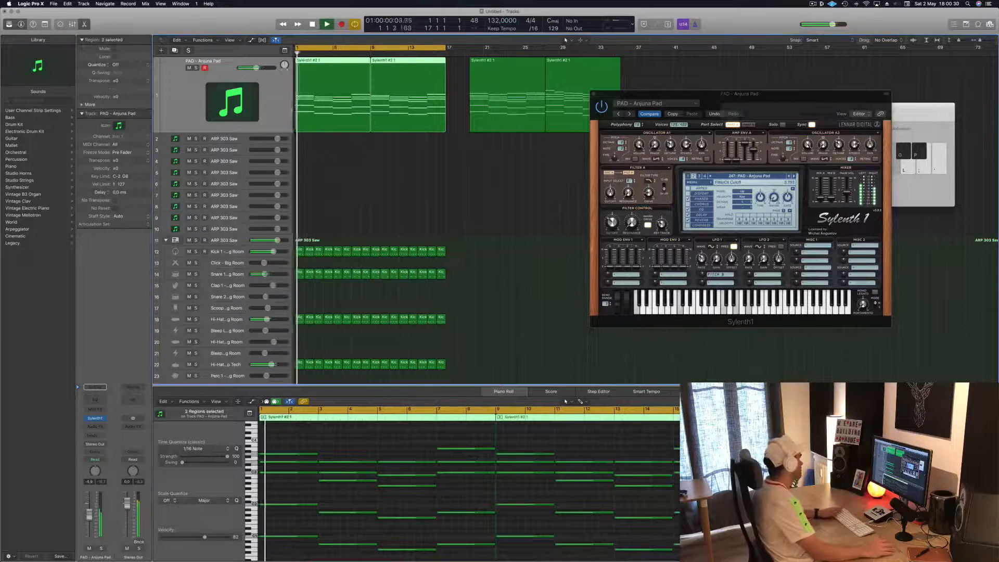
Add a Compressor to the pad track, set its side chain to Bus 6, and place its window clear of the regions
{"action": "left_click", "coordinate": [99, 426]}
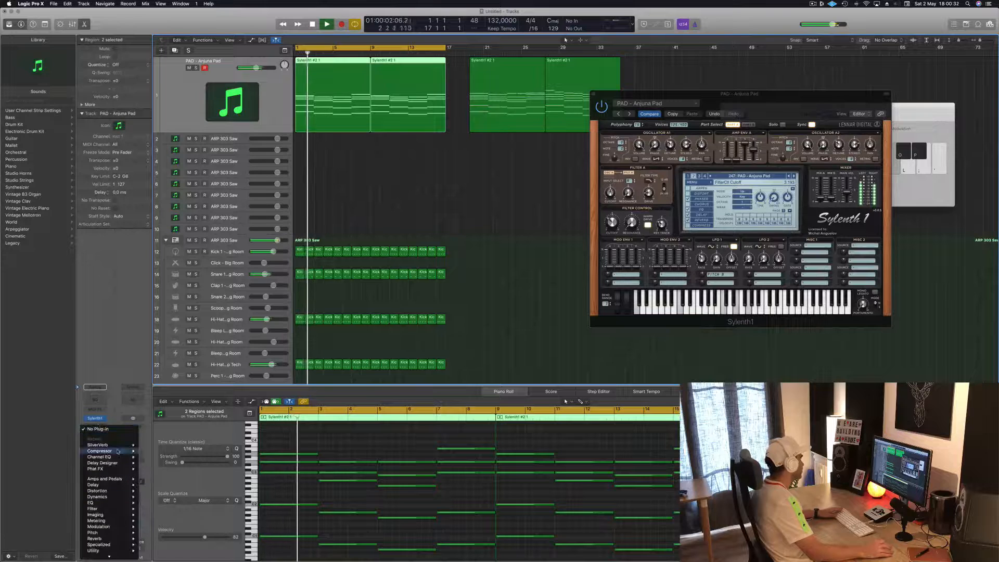
{"action": "mouse_move", "coordinate": [104, 450]}
{"action": "left_click", "coordinate": [160, 450]}
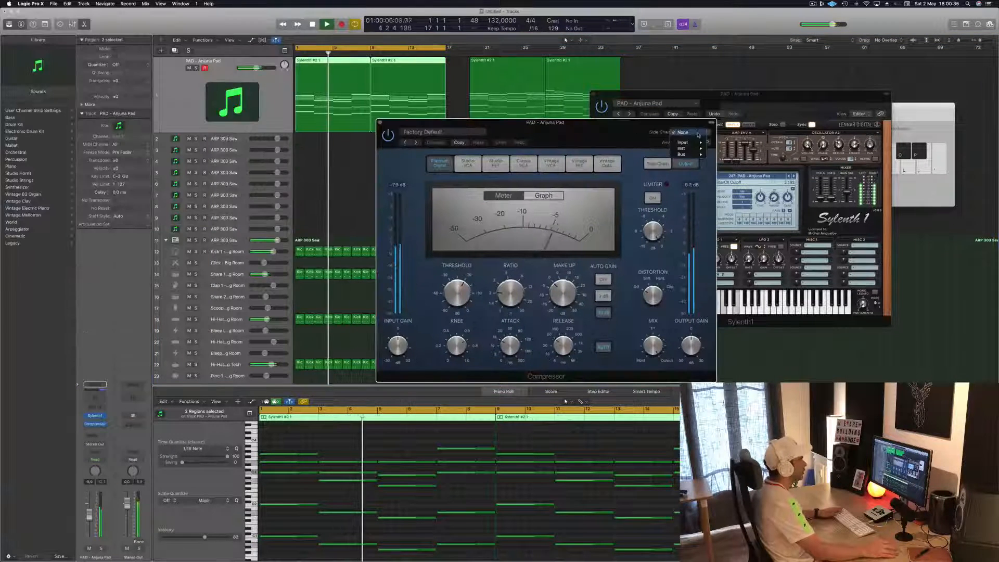
{"action": "left_click", "coordinate": [686, 132]}
{"action": "mouse_move", "coordinate": [695, 155]}
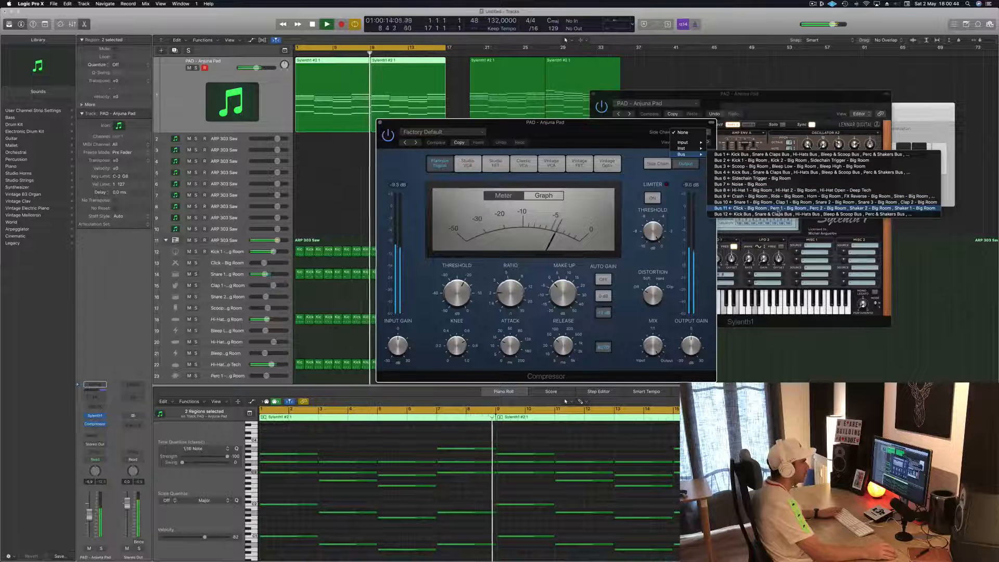
{"action": "left_click", "coordinate": [769, 178]}
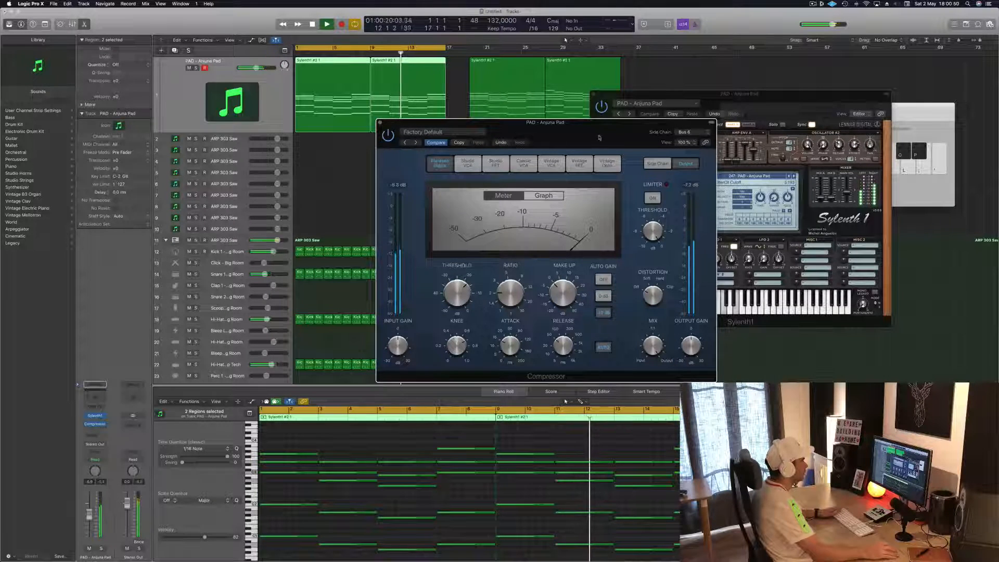
{"action": "left_click_drag", "start_coordinate": [599, 137], "coordinate": [803, 121]}
Copy the kick regions onto the Sidechain Trigger track at bar 1 and raise all their notes by about two octaves
{"action": "scroll", "coordinate": [440, 286], "scroll_direction": "down", "scroll_amount": 5}
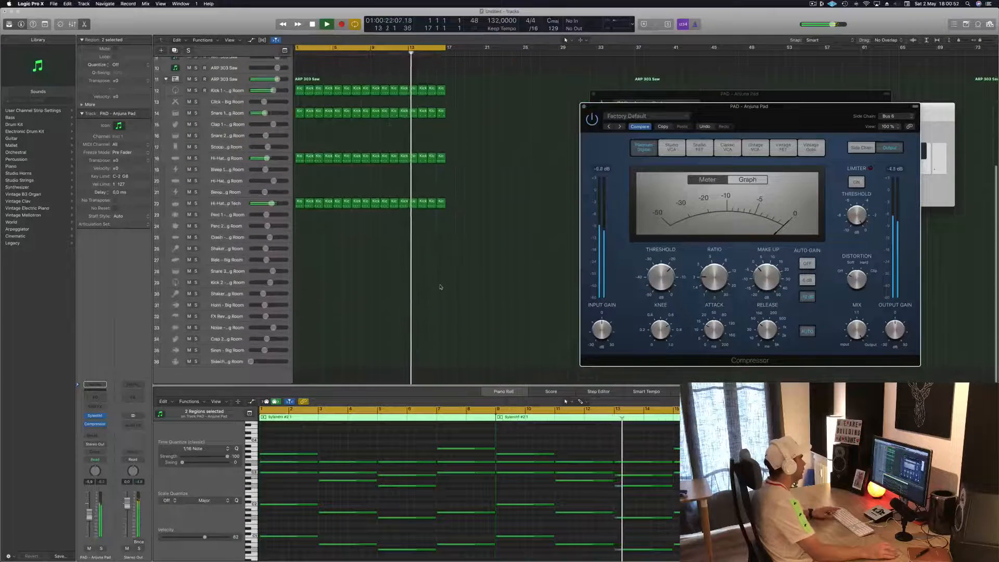
{"action": "left_click_drag", "start_coordinate": [473, 88], "coordinate": [301, 363]}
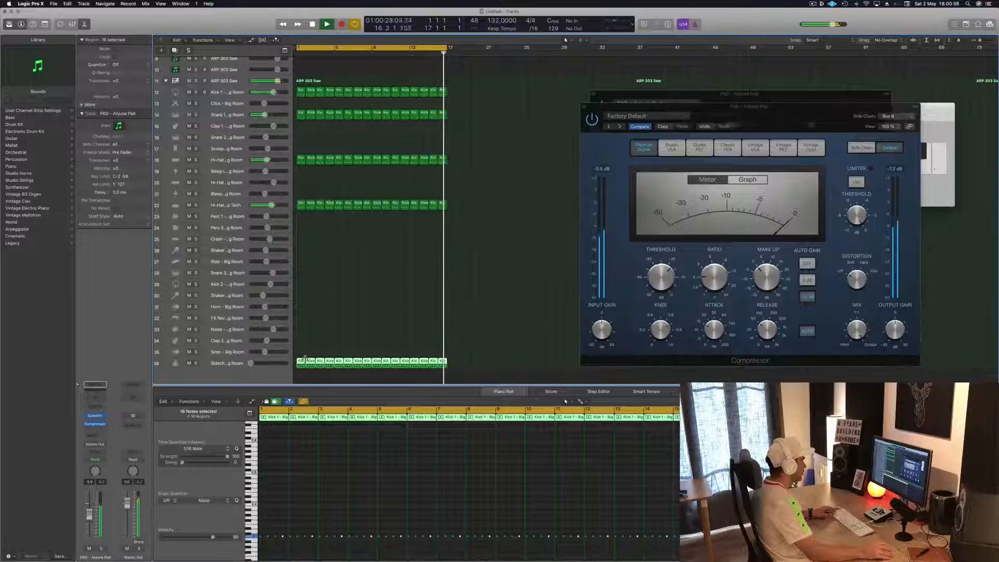
{"action": "left_click", "coordinate": [339, 495]}
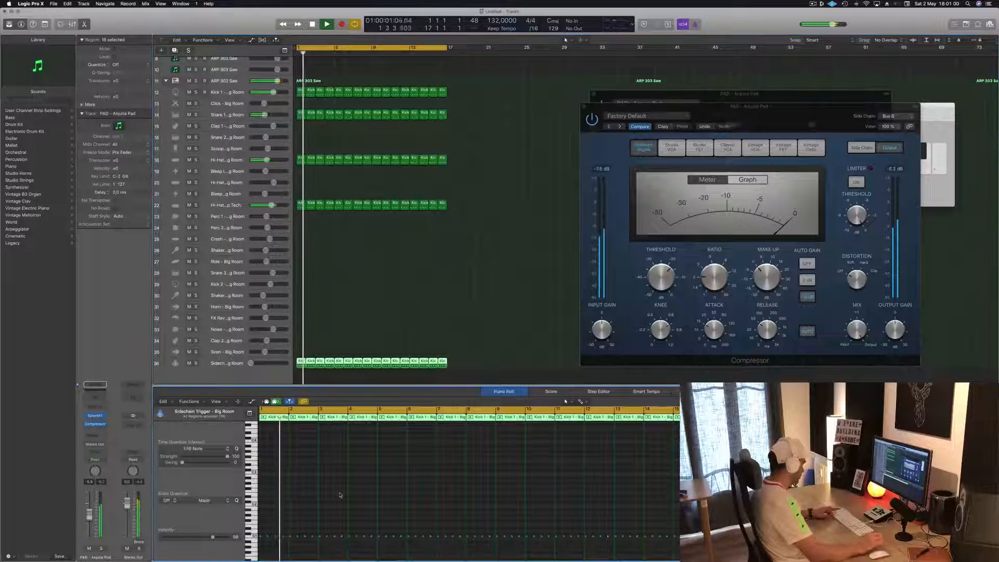
{"action": "key", "text": "super+a"}
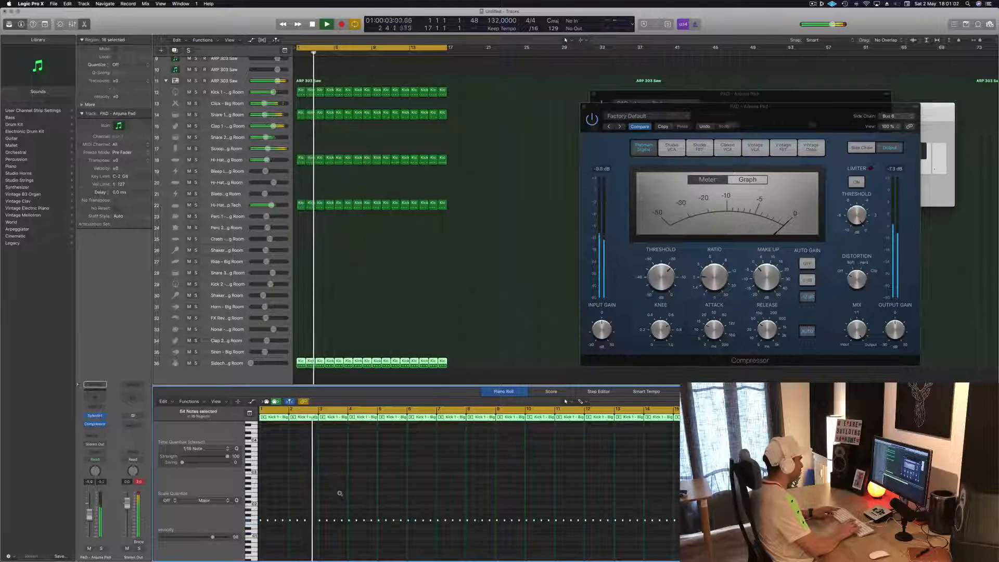
{"action": "key", "text": "alt+Up"}
{"action": "key", "text": "alt+Up"}
{"action": "key", "text": "alt+Up"}
{"action": "key", "text": "alt+Up"}
{"action": "key", "text": "alt+Up"}
{"action": "key", "text": "alt+Up"}
{"action": "key", "text": "alt+Up"}
{"action": "key", "text": "alt+Up"}
{"action": "key", "text": "alt+Up"}
{"action": "key", "text": "alt+Up"}
{"action": "key", "text": "alt+Up"}
{"action": "key", "text": "alt+Up"}
{"action": "key", "text": "alt+Up"}
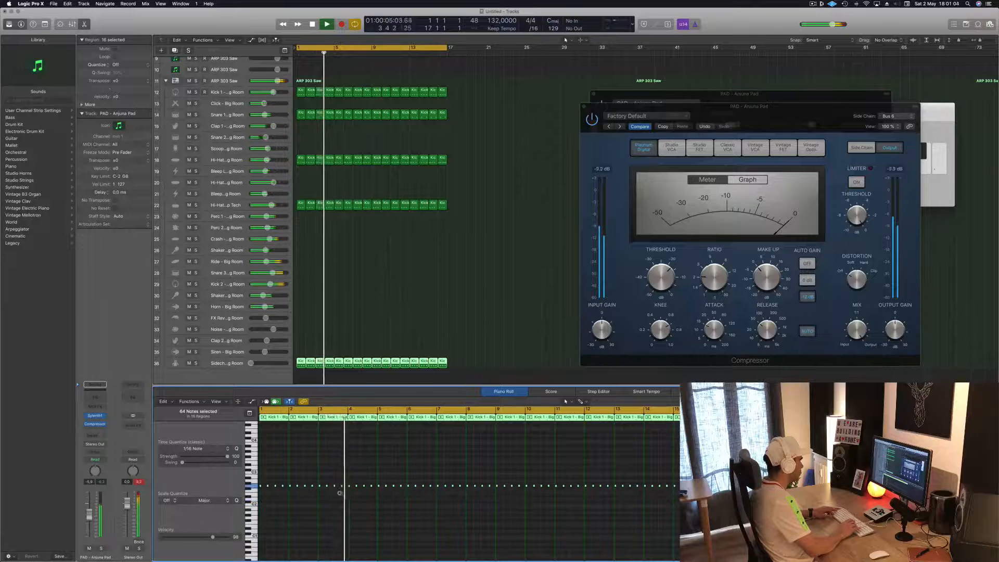
{"action": "key", "text": "alt+Up"}
{"action": "key", "text": "alt+Up"}
{"action": "key", "text": "alt+Up"}
{"action": "key", "text": "alt+Up"}
{"action": "key", "text": "alt+Up"}
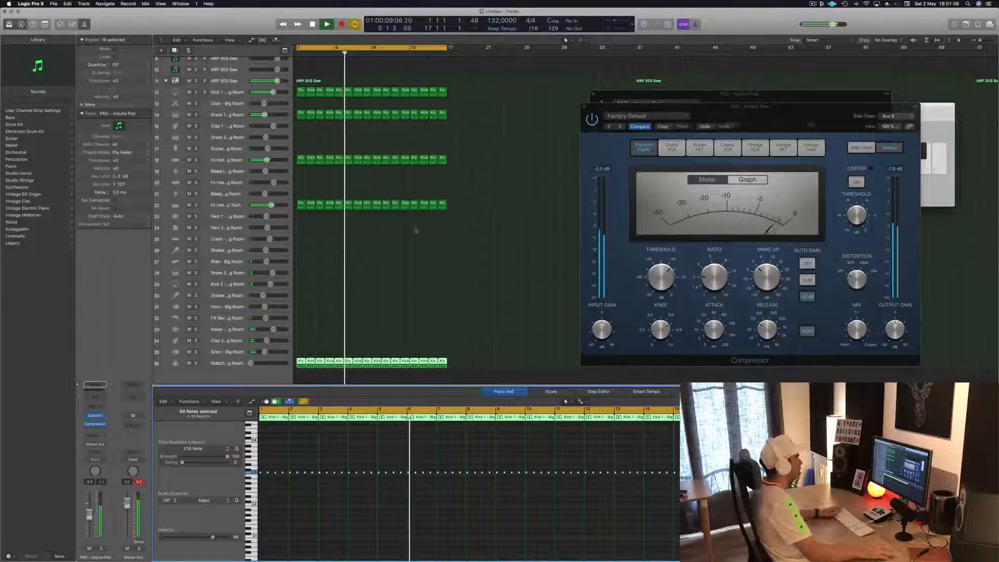
Lower the Compressor's threshold so the kick ducks the pad more strongly, and close the Compressor window
{"action": "left_click_drag", "start_coordinate": [820, 122], "coordinate": [768, 129]}
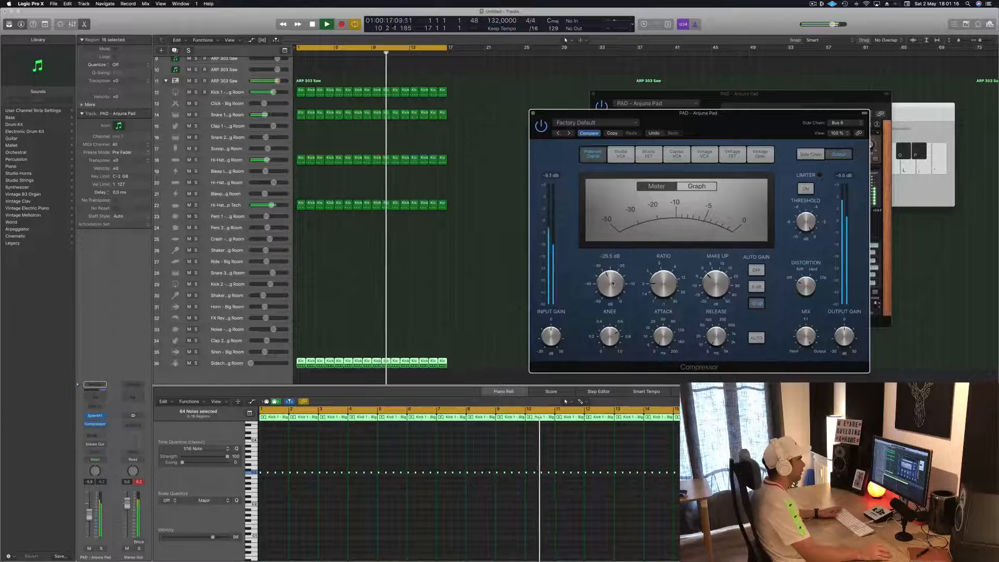
{"action": "left_click_drag", "start_coordinate": [612, 283], "coordinate": [612, 287]}
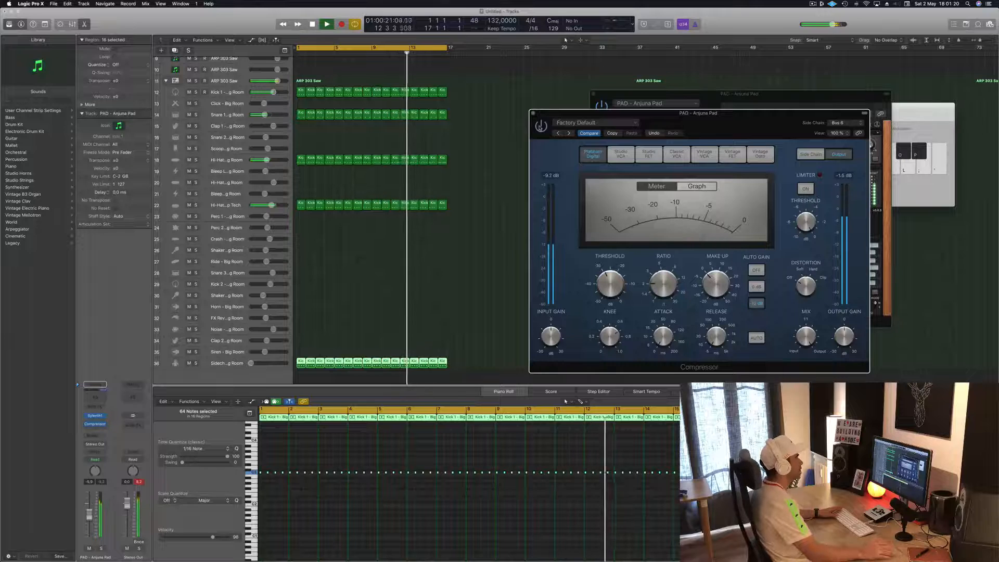
{"action": "left_click_drag", "start_coordinate": [732, 126], "coordinate": [725, 131]}
{"action": "left_click", "coordinate": [526, 118]}
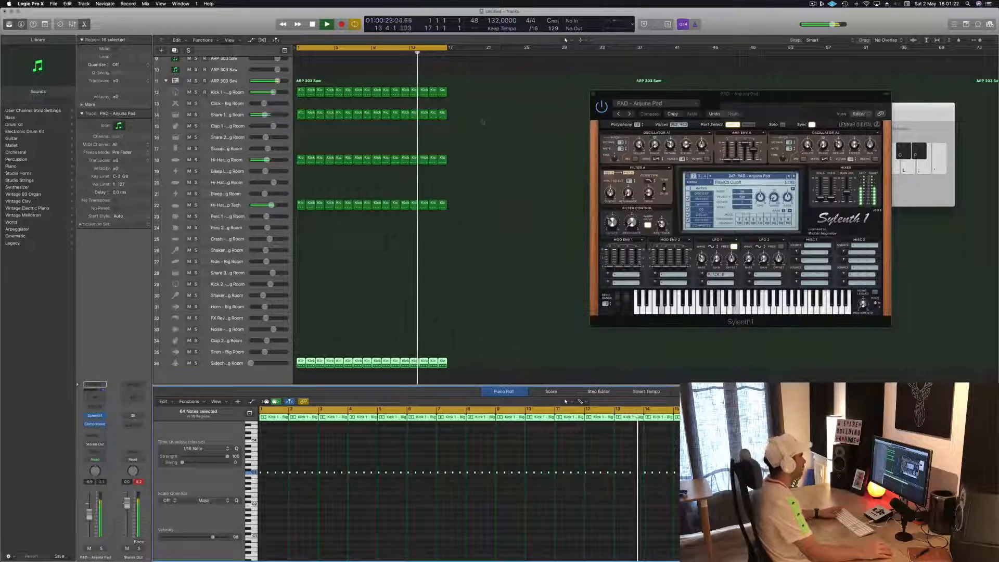
Lower the pad track's volume and rebalance the levels of the two hi-hat tracks playing in the drum loop
{"action": "scroll", "coordinate": [482, 122], "scroll_direction": "up", "scroll_amount": 10}
{"action": "left_click", "coordinate": [274, 106]}
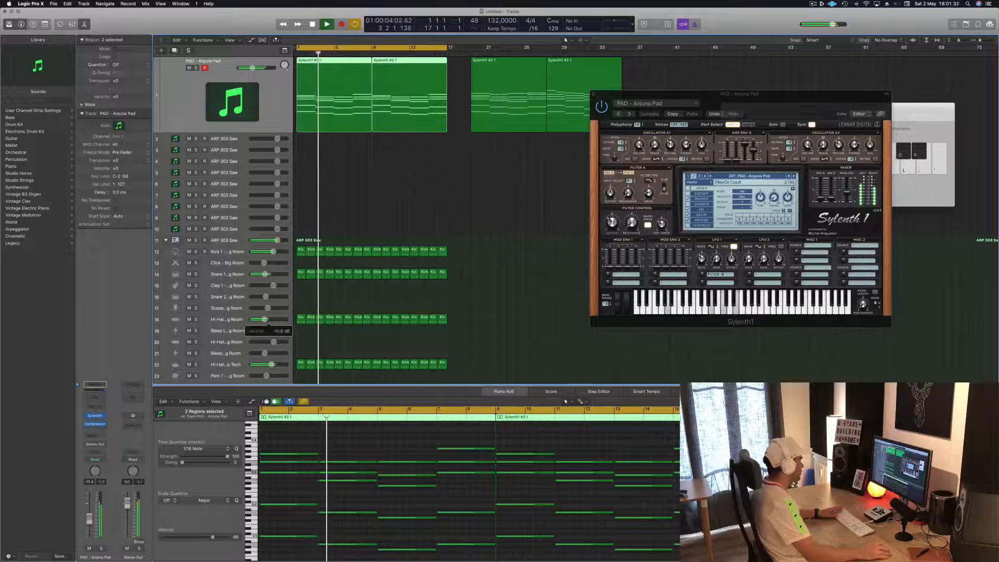
{"action": "left_click_drag", "start_coordinate": [266, 320], "coordinate": [268, 319]}
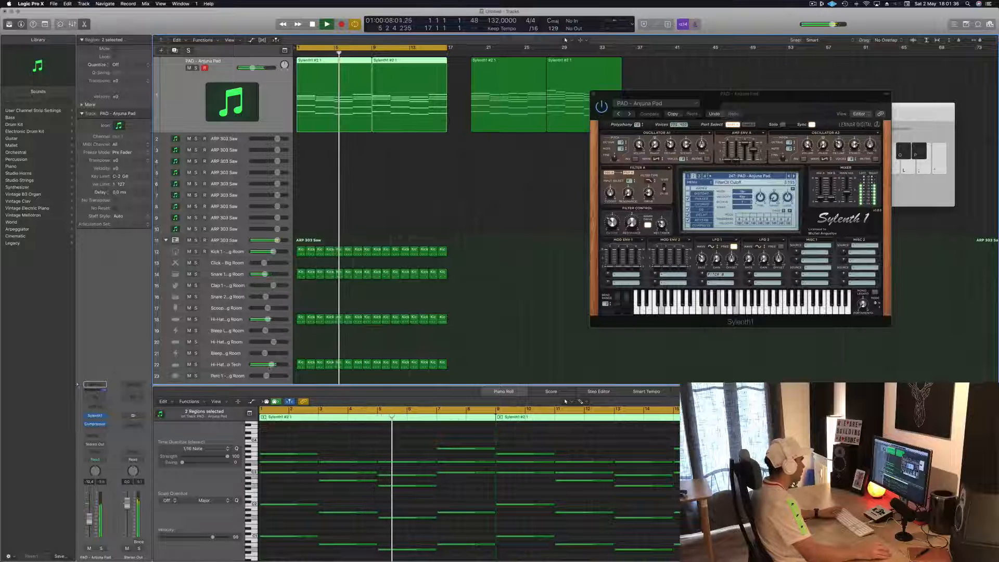
{"action": "left_click_drag", "start_coordinate": [271, 364], "coordinate": [267, 364]}
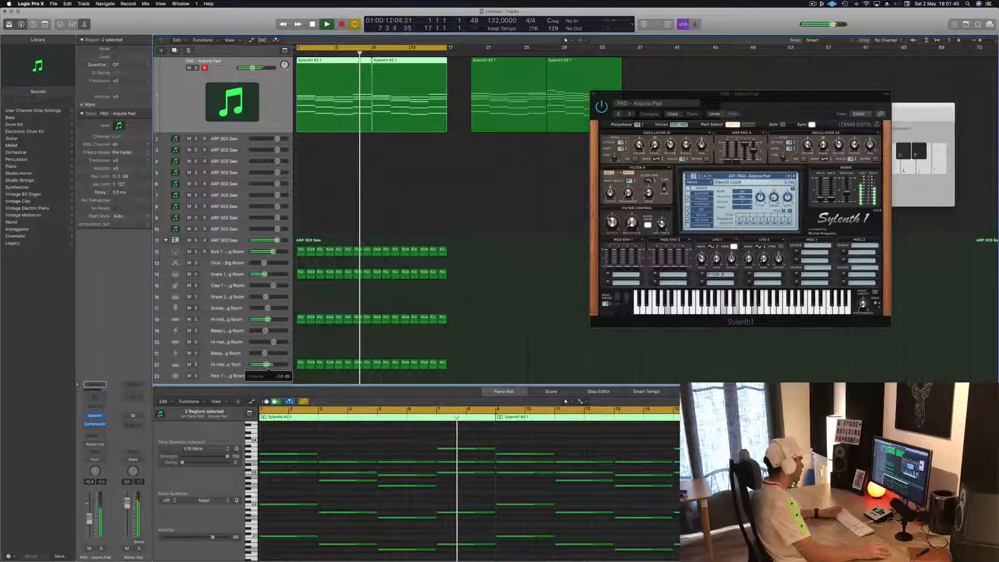
{"action": "mouse_move", "coordinate": [269, 323]}
{"action": "left_mouse_down"}
{"action": "mouse_move", "coordinate": [278, 324]}
{"action": "mouse_move", "coordinate": [270, 320]}
{"action": "left_mouse_up"}
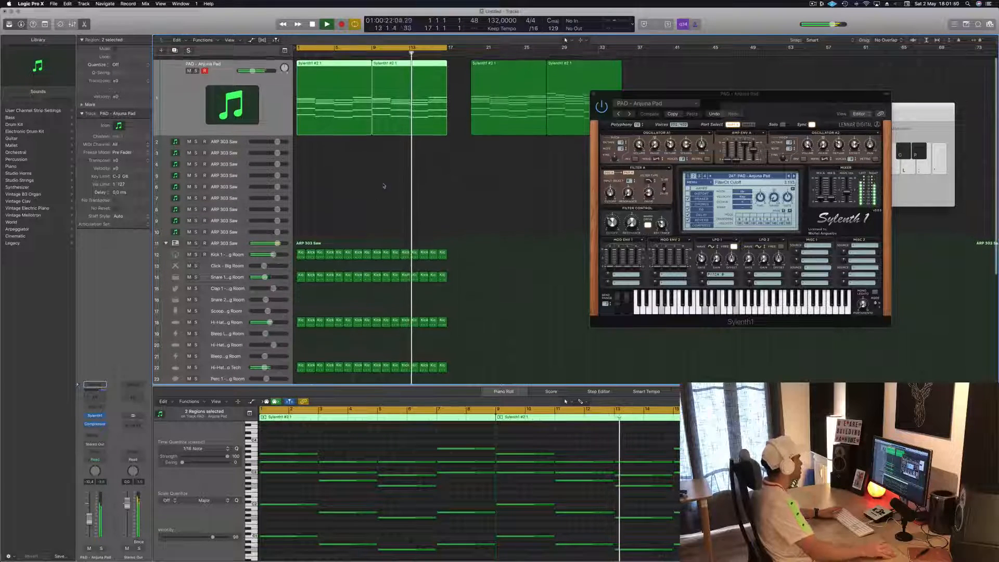
Move the first pad region onto the first ARP 303 Saw track and refill the pad's bar 1 with a copy of its bar 9 region
{"action": "left_click", "coordinate": [337, 92]}
{"action": "left_click_drag", "start_coordinate": [337, 92], "coordinate": [243, 133]}
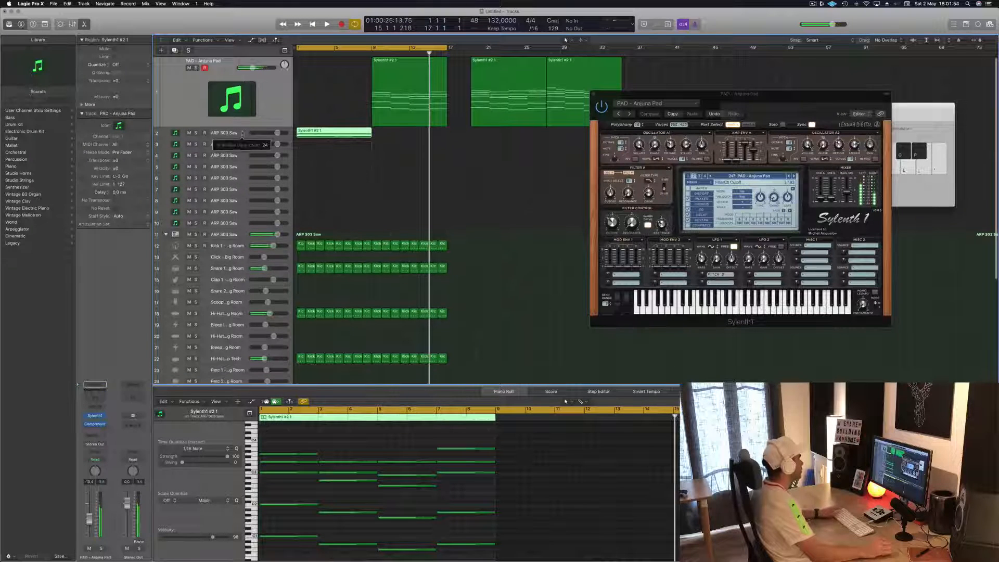
{"action": "left_click", "coordinate": [242, 133]}
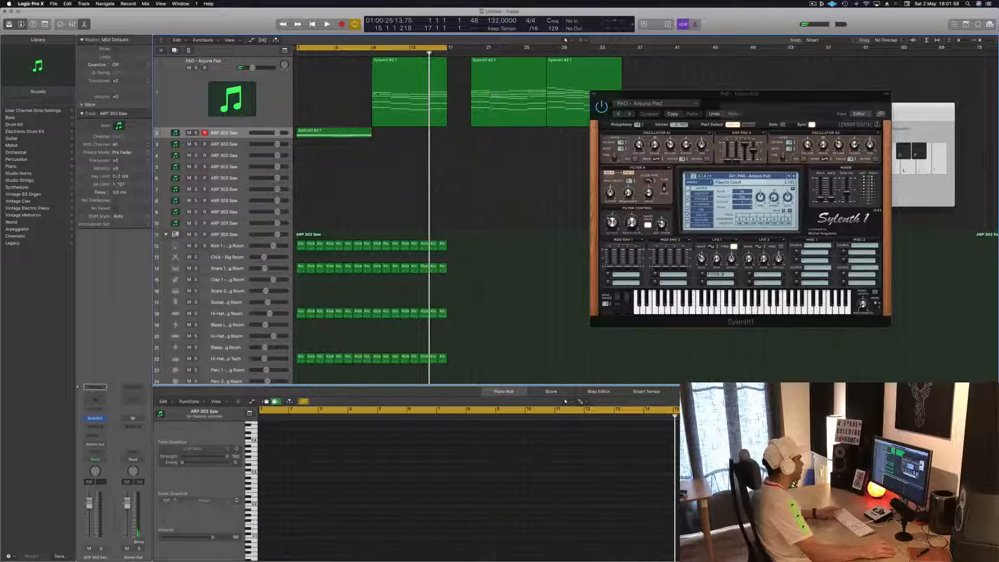
{"action": "left_click_drag", "start_coordinate": [385, 107], "coordinate": [310, 130]}
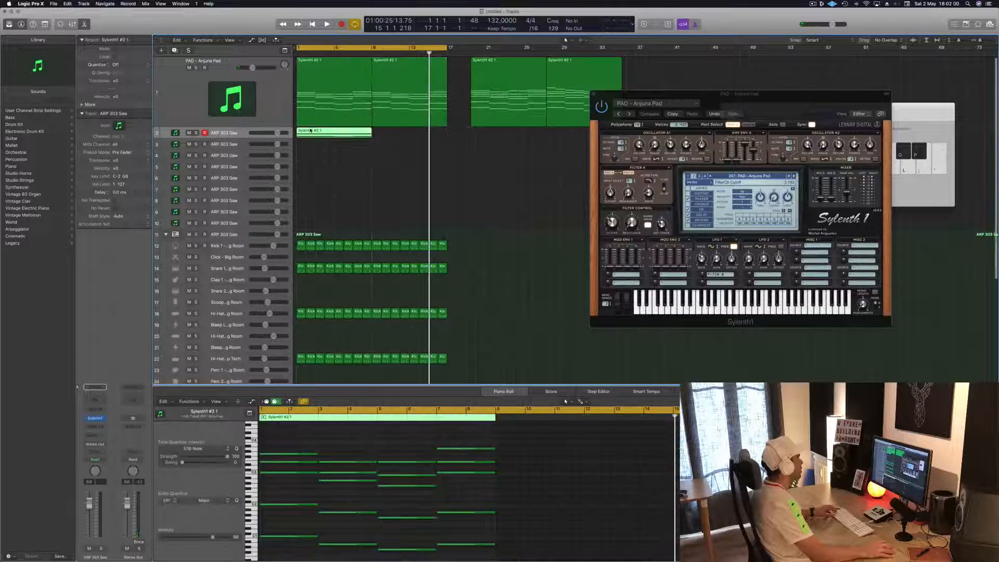
Delete the upper chord notes in the ARP 303 Saw region, keeping the two lowest rows of notes
{"action": "scroll", "coordinate": [316, 514], "scroll_direction": "down", "scroll_amount": 2}
{"action": "left_click", "coordinate": [298, 445]}
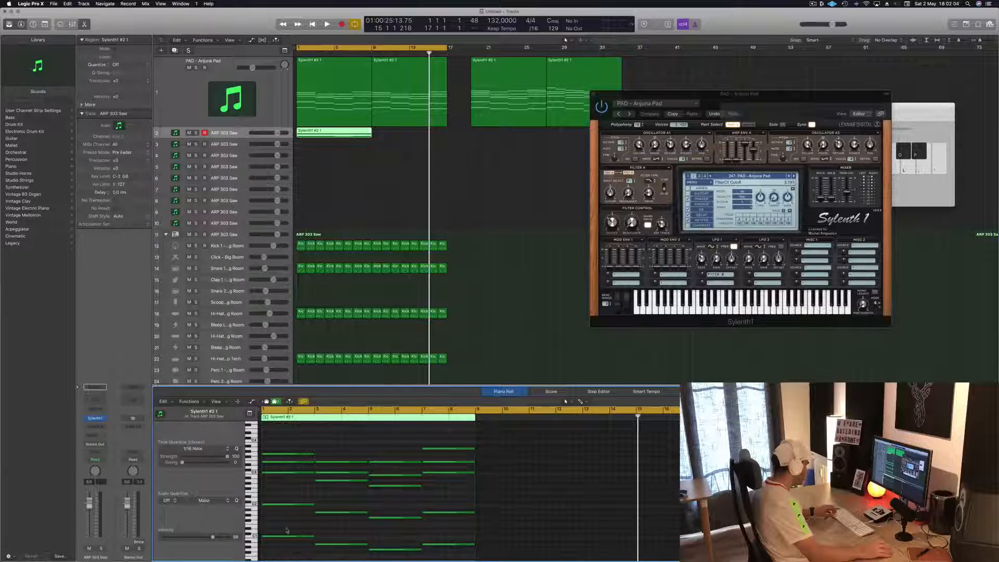
{"action": "left_click_drag", "start_coordinate": [306, 445], "coordinate": [436, 502]}
{"action": "key", "text": "Delete"}
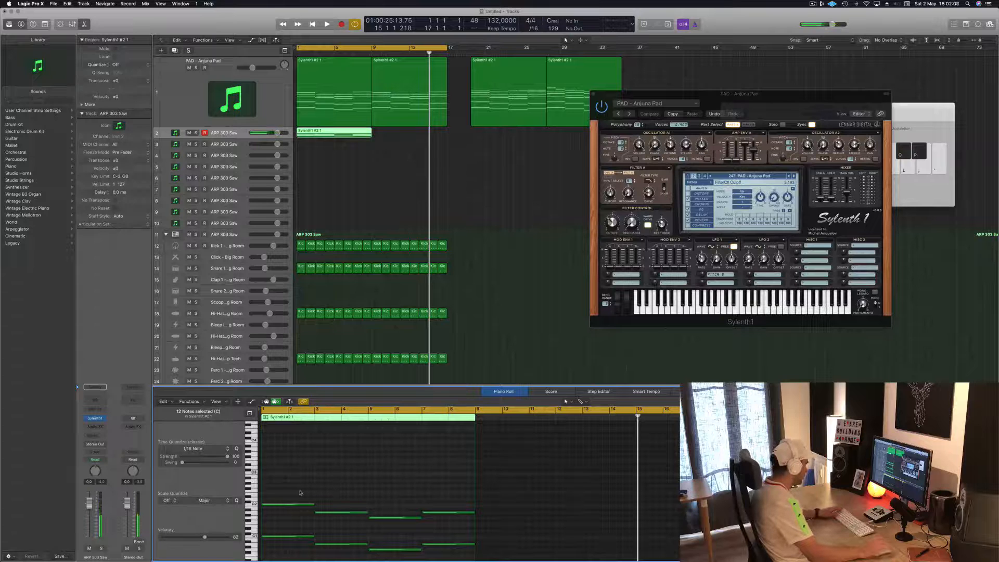
{"action": "left_click_drag", "start_coordinate": [300, 493], "coordinate": [466, 540]}
{"action": "key", "text": "Delete"}
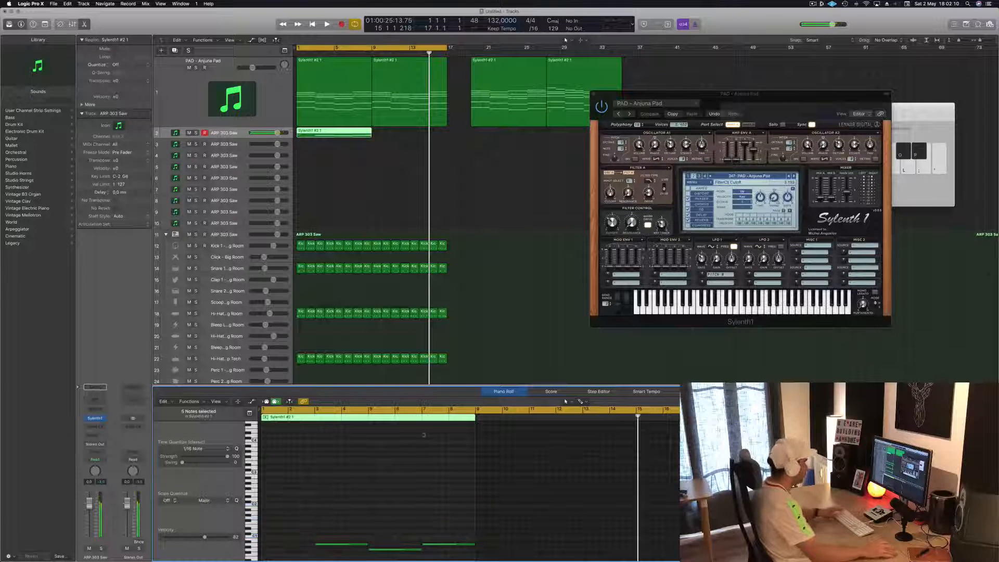
{"action": "key", "text": "cmd+z"}
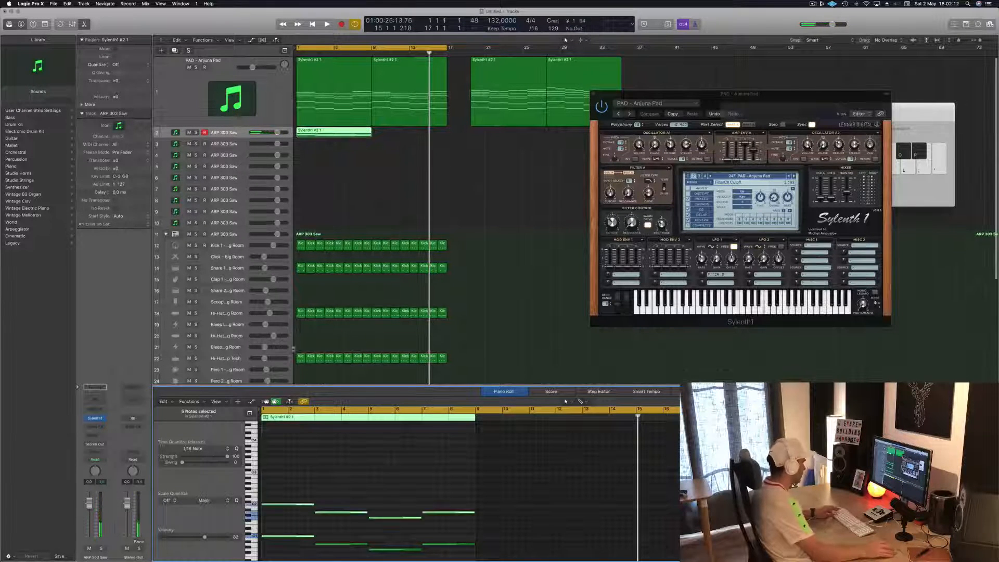
Delete the higher of the two remaining note rows in the ARP 303 Saw region, keeping only the lowest line
{"action": "left_click_drag", "start_coordinate": [280, 473], "coordinate": [470, 524]}
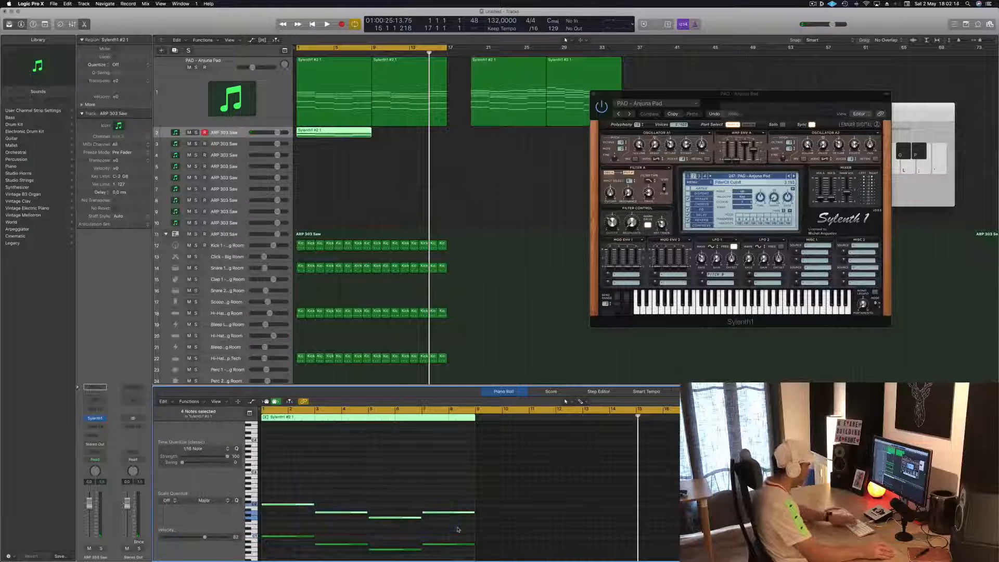
{"action": "key", "text": "Delete"}
Shorten the four bass notes to about a quarter note and repeat them as a syncopated pattern across the eight-bar region
{"action": "scroll", "coordinate": [347, 144], "scroll_direction": "up", "scroll_amount": 1}
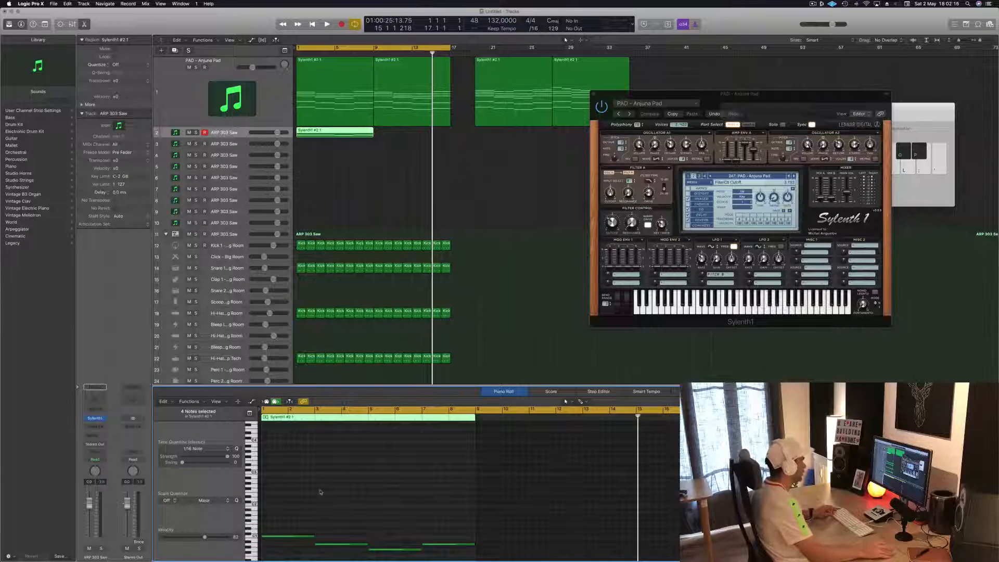
{"action": "scroll", "coordinate": [321, 490], "scroll_direction": "up", "scroll_amount": 5}
{"action": "scroll", "coordinate": [321, 490], "scroll_direction": "up", "scroll_amount": 2}
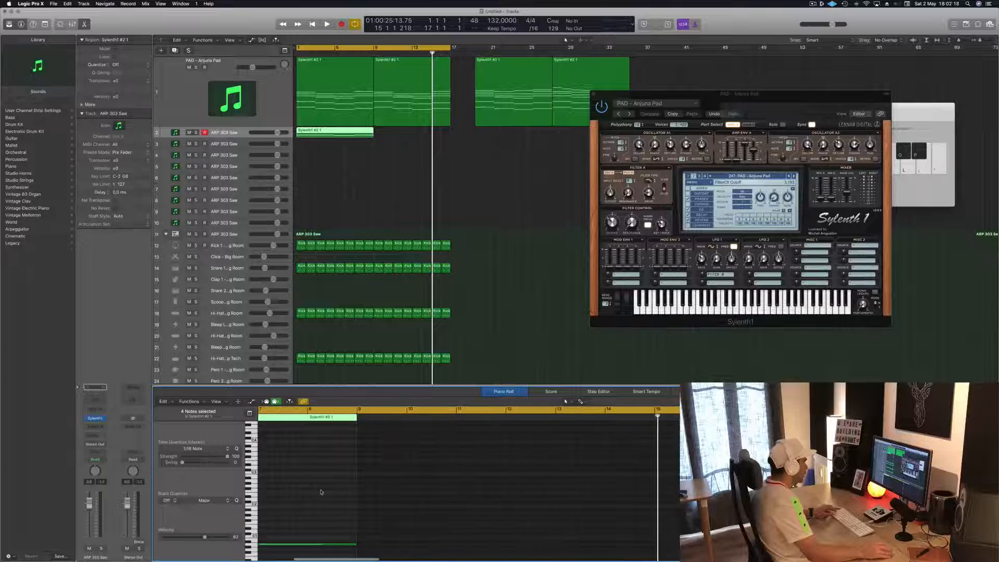
{"action": "scroll", "coordinate": [325, 490], "scroll_direction": "left", "scroll_amount": 10}
{"action": "scroll", "coordinate": [317, 519], "scroll_direction": "down", "scroll_amount": 3}
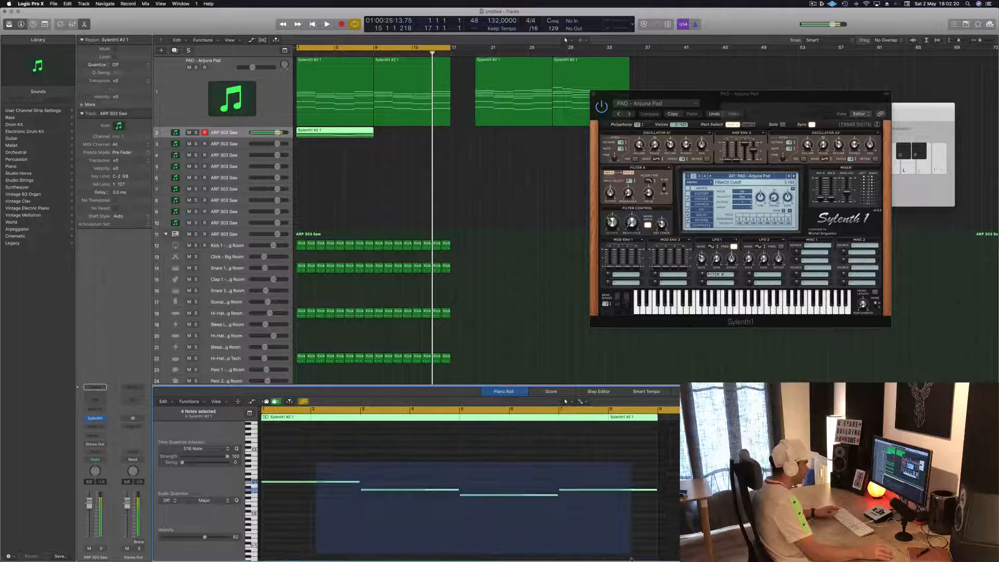
{"action": "left_click_drag", "start_coordinate": [359, 480], "coordinate": [268, 483]}
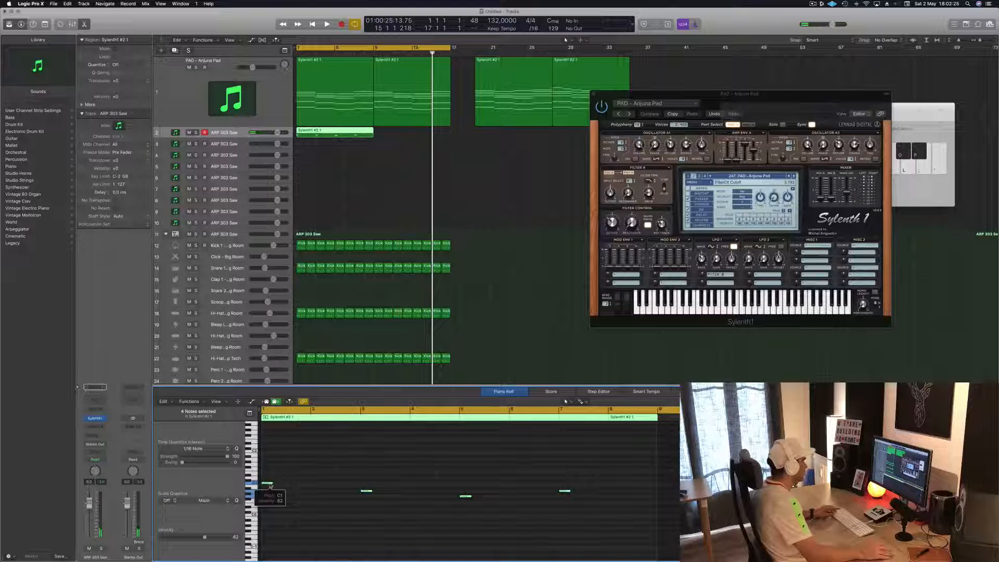
{"action": "left_click_drag", "start_coordinate": [270, 486], "coordinate": [356, 486]}
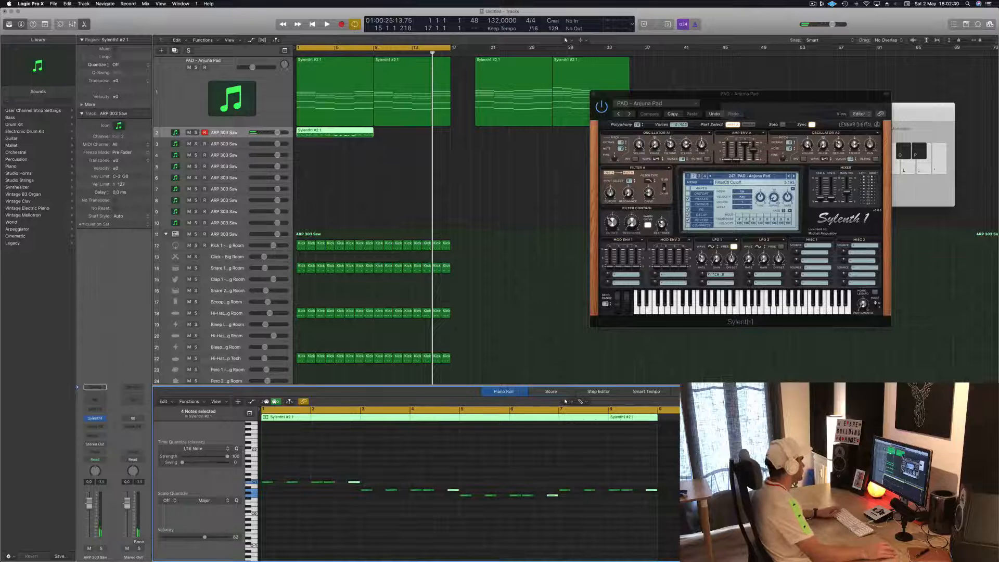
Open the ARP 303 Saw track's Sylenth1 with its window clear of the opening regions, and copy the bass pattern region to bar 9
{"action": "left_click", "coordinate": [95, 417]}
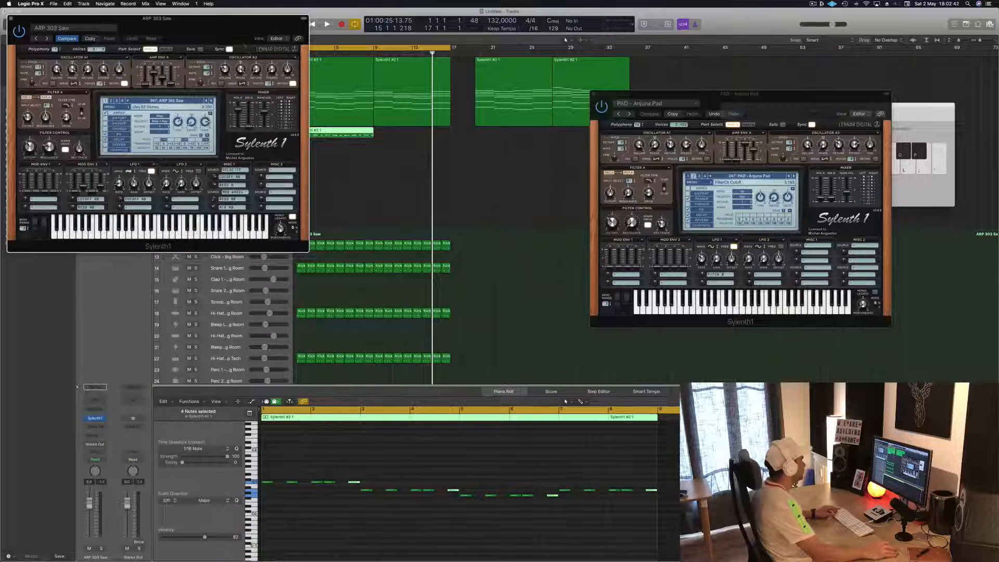
{"action": "left_click_drag", "start_coordinate": [69, 33], "coordinate": [563, 200]}
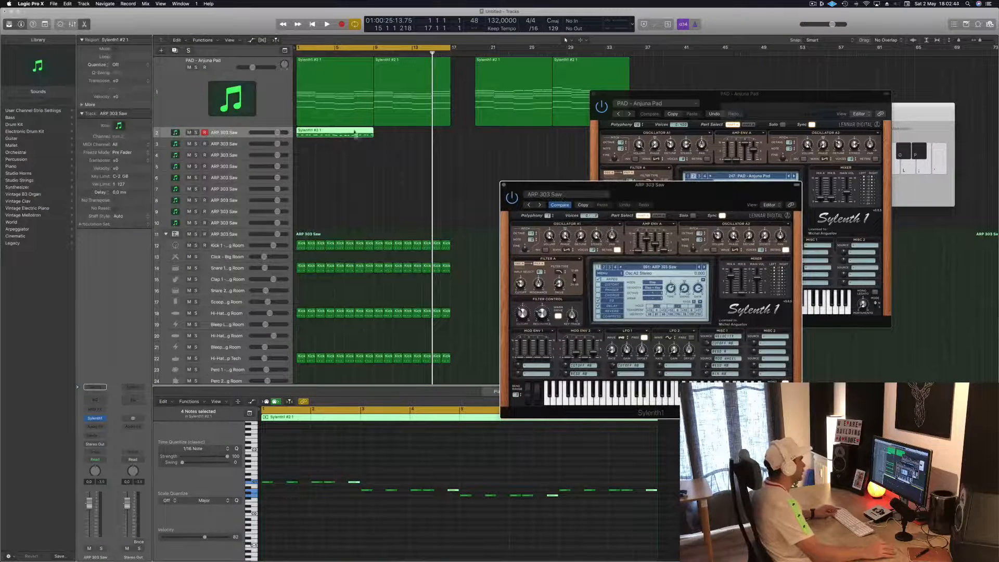
{"action": "left_click_drag", "start_coordinate": [355, 132], "coordinate": [422, 137]}
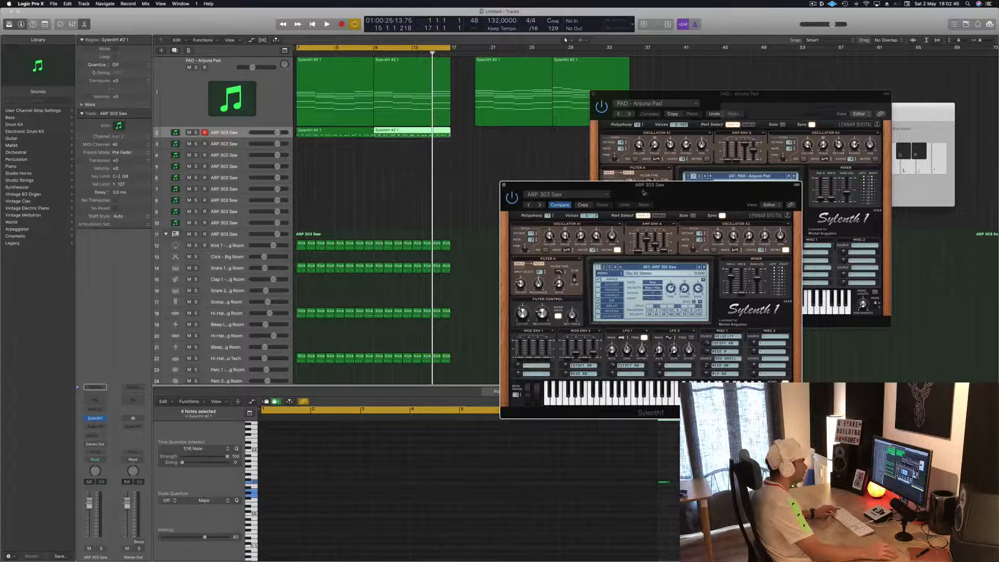
{"action": "left_click_drag", "start_coordinate": [660, 196], "coordinate": [663, 162]}
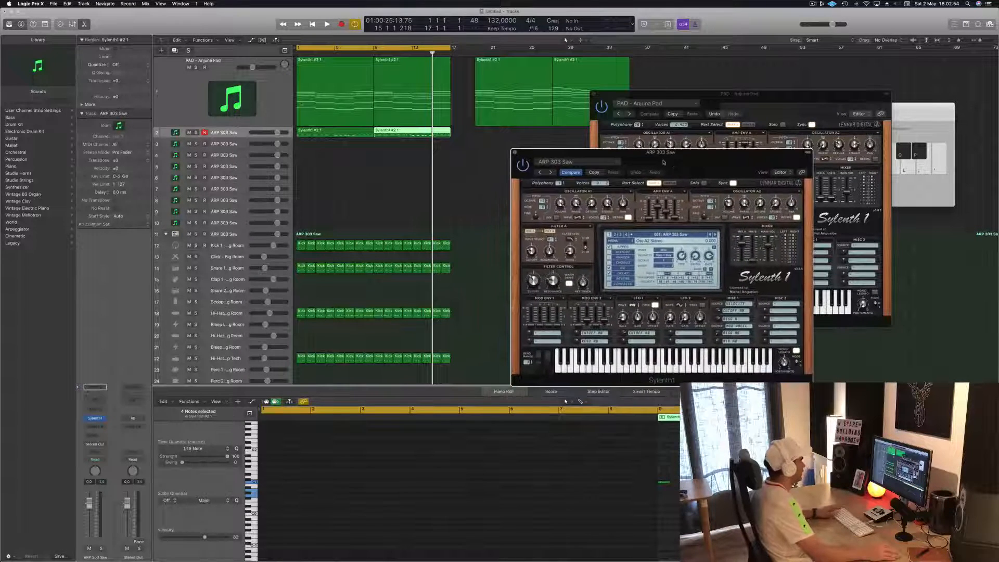
Enlarge the first ARP 303 Saw track's height to about that of the pad track
{"action": "left_click", "coordinate": [240, 138]}
{"action": "left_click_drag", "start_coordinate": [240, 138], "coordinate": [240, 207]}
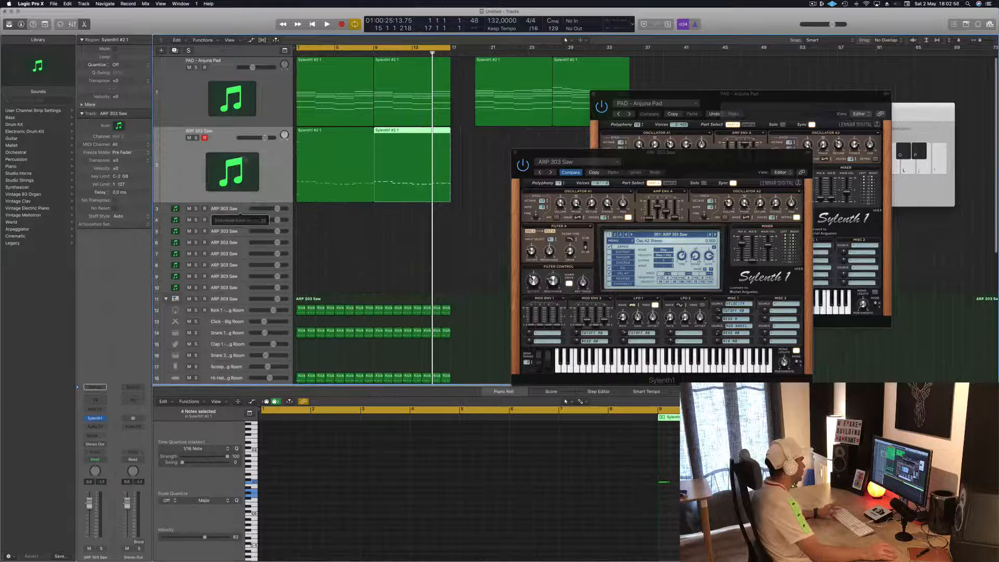
Load the BS Big Bass preset into the bass track's Sylenth1 and move the synth window clear of the note editor
{"action": "left_click", "coordinate": [195, 168]}
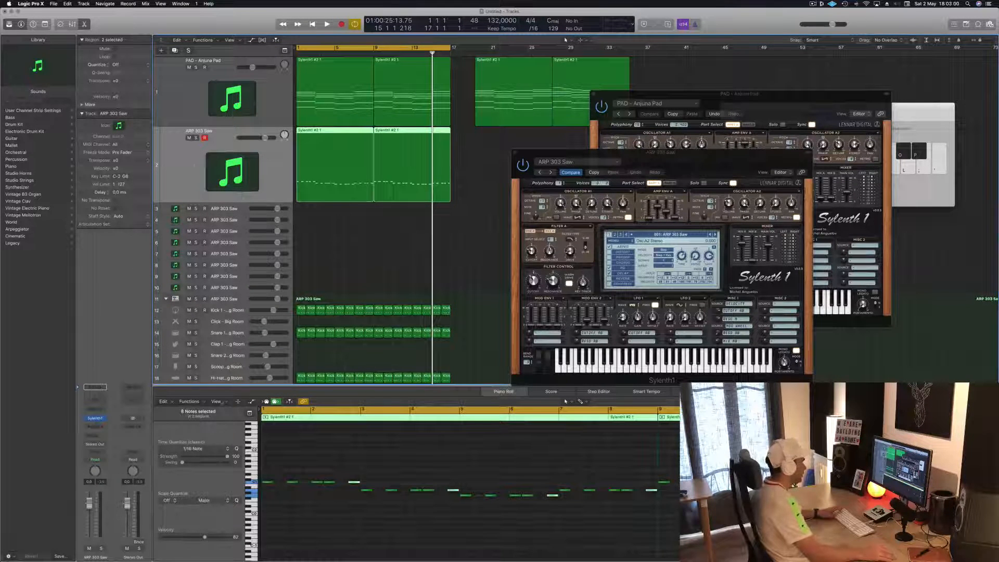
{"action": "left_click", "coordinate": [616, 235]}
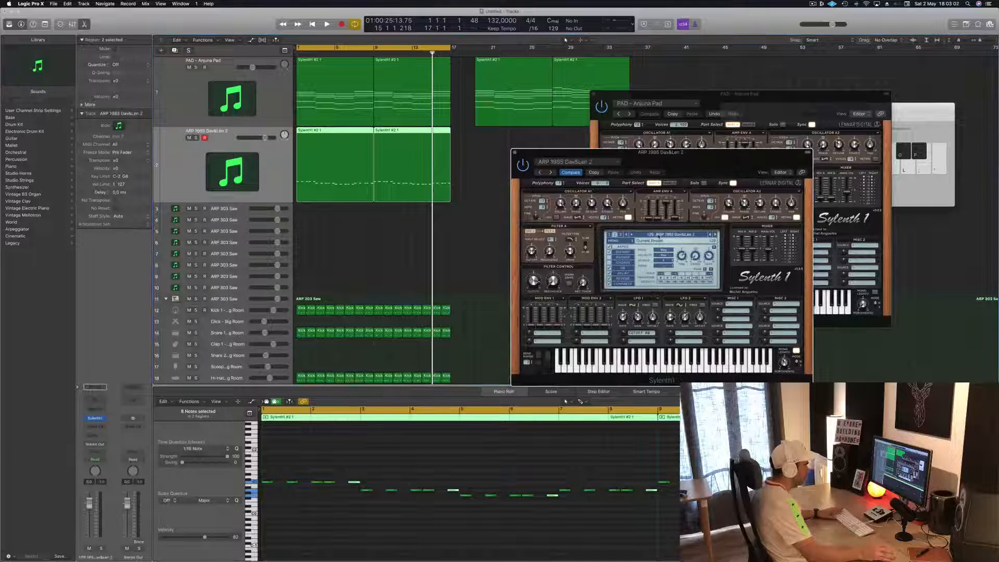
{"action": "left_click", "coordinate": [610, 234]}
{"action": "left_click", "coordinate": [664, 235]}
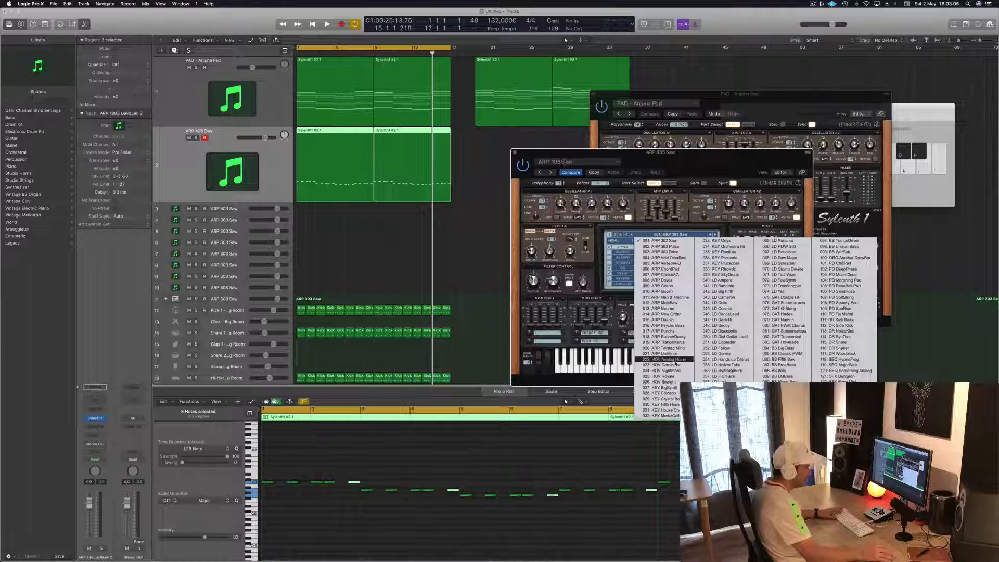
{"action": "left_click", "coordinate": [784, 348]}
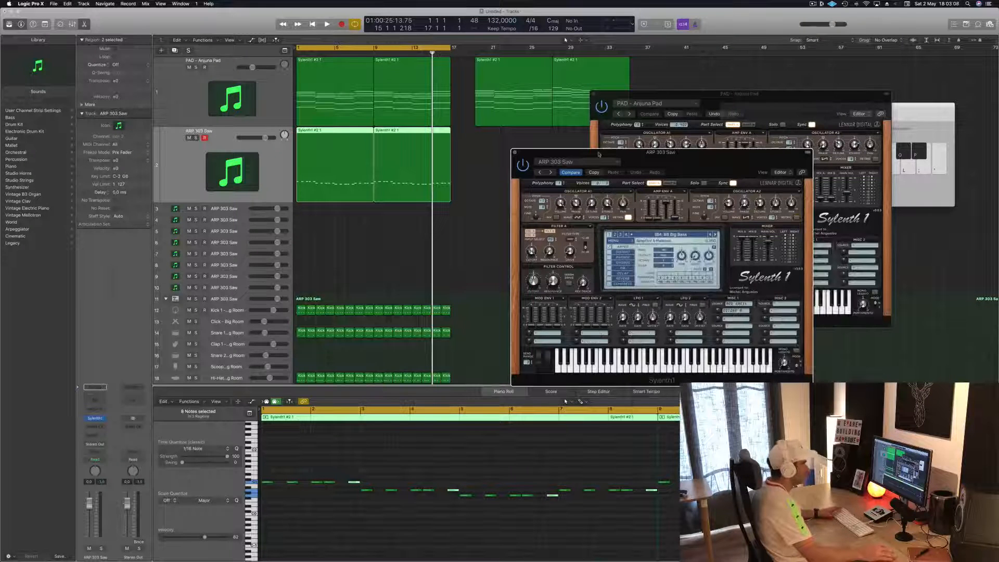
{"action": "left_click_drag", "start_coordinate": [664, 155], "coordinate": [718, 73]}
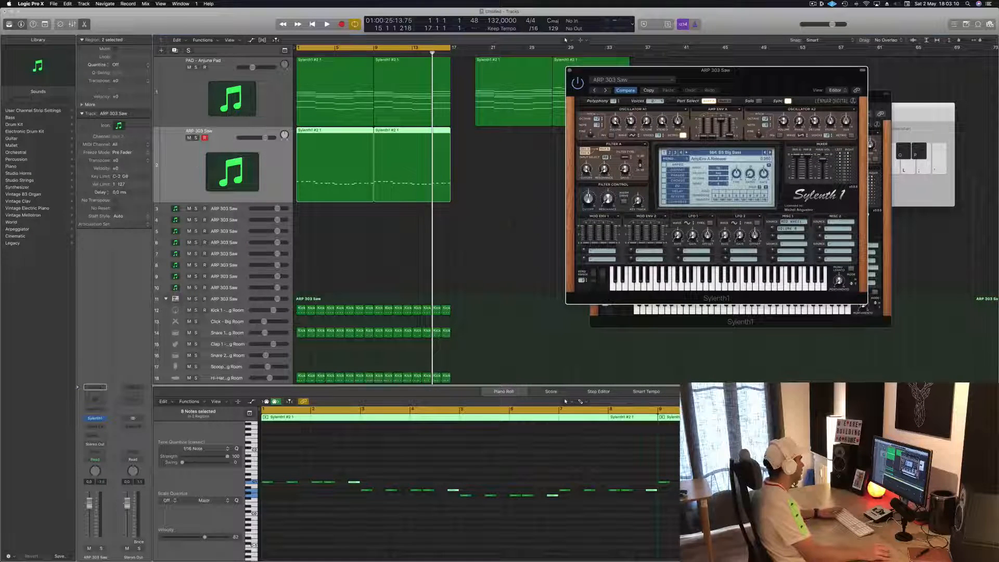
Audition the bass with BS Big Bass, and transpose all notes in both bass regions up one octave
{"action": "left_click", "coordinate": [79, 472]}
{"action": "key", "text": "space"}
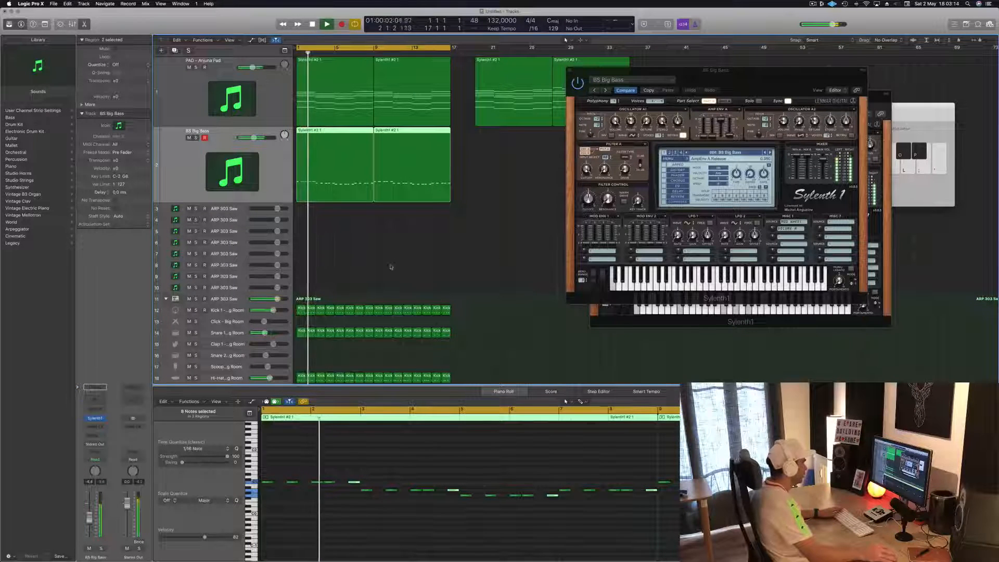
{"action": "key", "text": "space"}
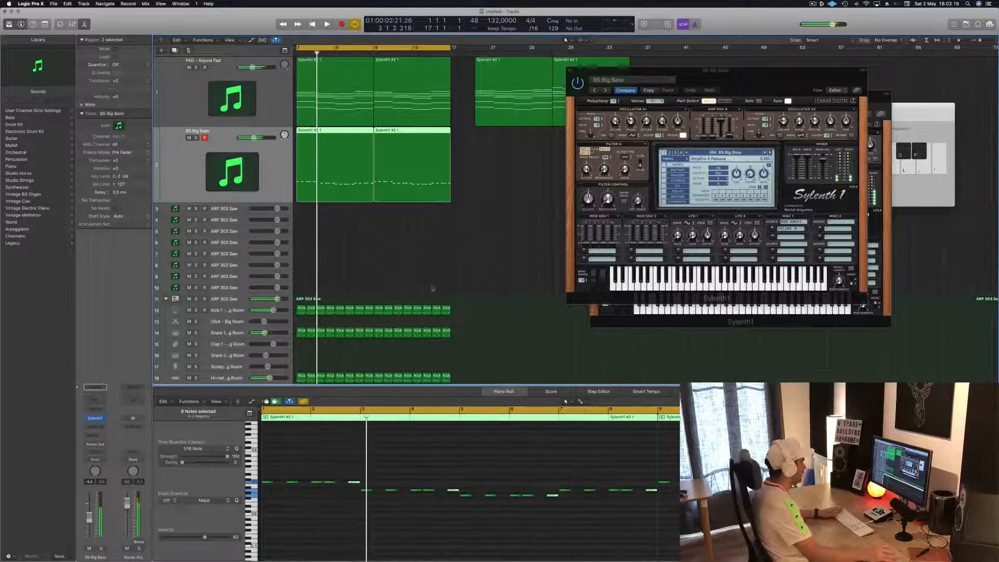
{"action": "left_click", "coordinate": [466, 461]}
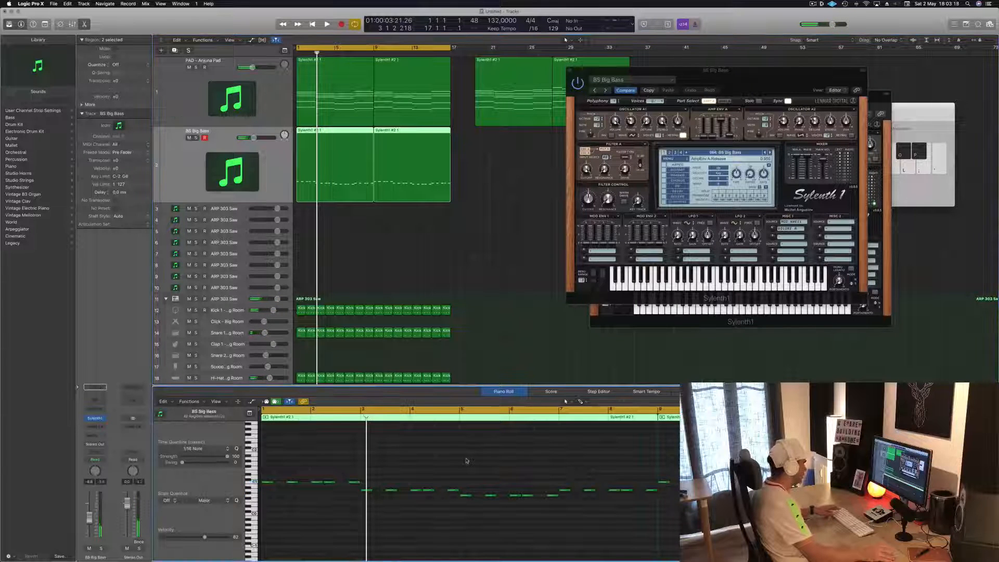
{"action": "key", "text": "super+a"}
{"action": "key", "text": "shift+alt+Up"}
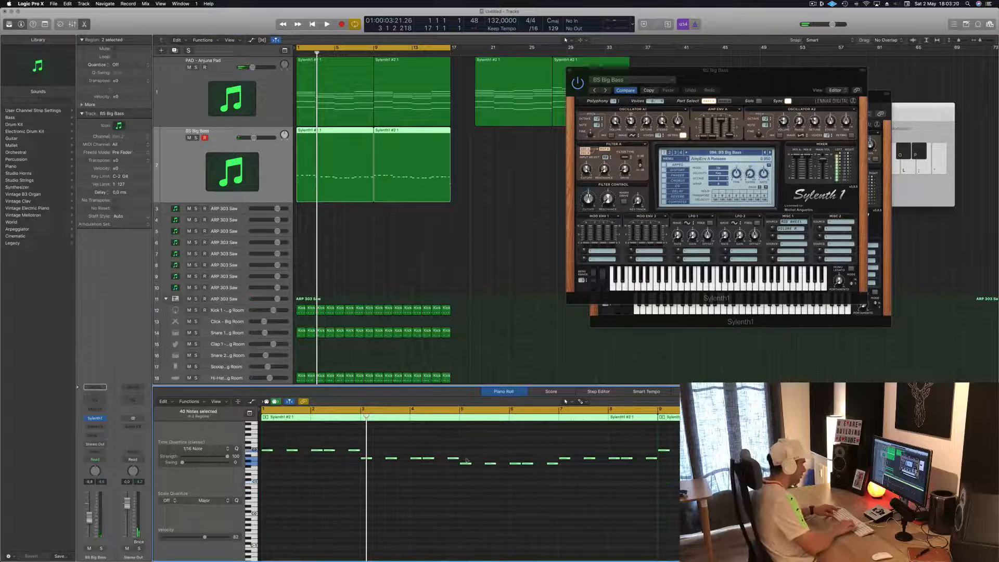
{"action": "key", "text": "space"}
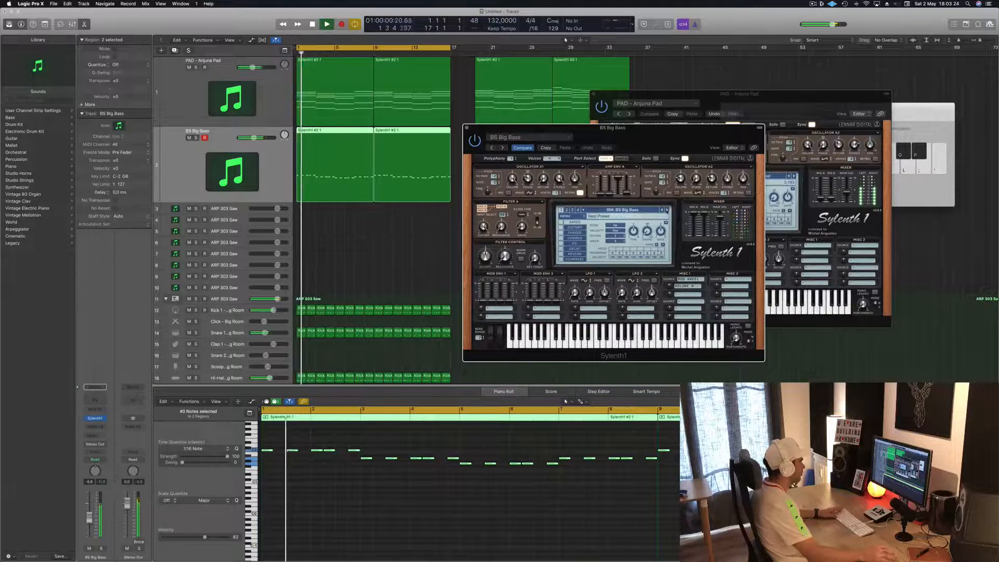
Shorten all the bass notes to just under an eighth note and fill the gaps with an offset copy of them
{"action": "scroll", "coordinate": [351, 459], "scroll_direction": "up", "scroll_amount": 2}
{"action": "scroll", "coordinate": [351, 458], "scroll_direction": "up", "scroll_amount": 2}
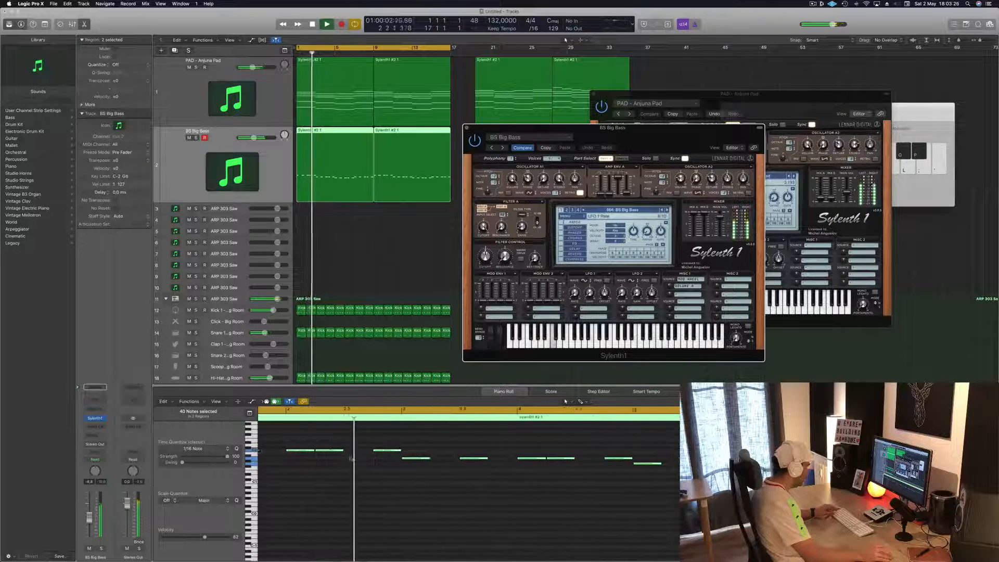
{"action": "key", "text": "space"}
{"action": "scroll", "coordinate": [333, 476], "scroll_direction": "left", "scroll_amount": 3}
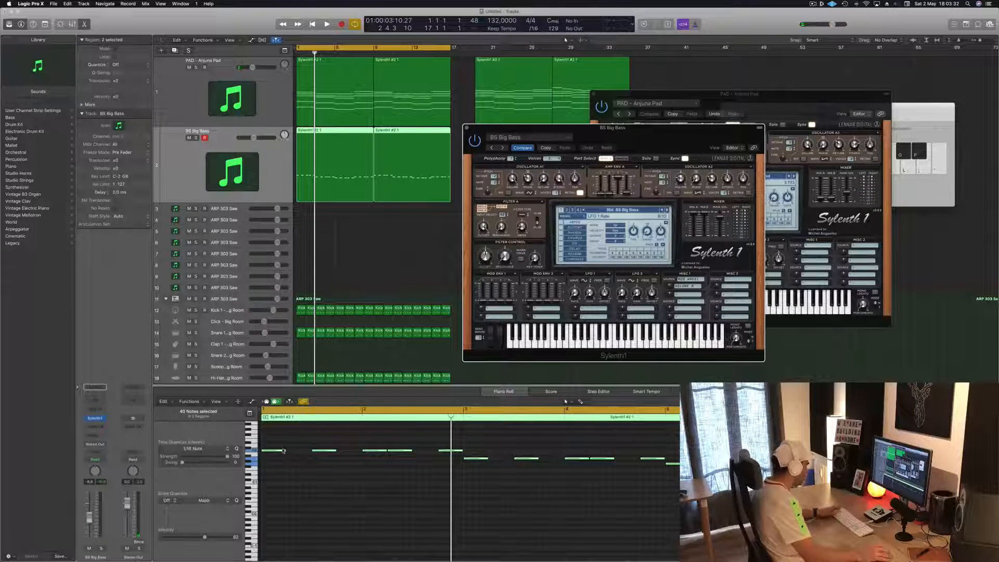
{"action": "left_click_drag", "start_coordinate": [286, 451], "coordinate": [307, 455]}
{"action": "key", "text": "space"}
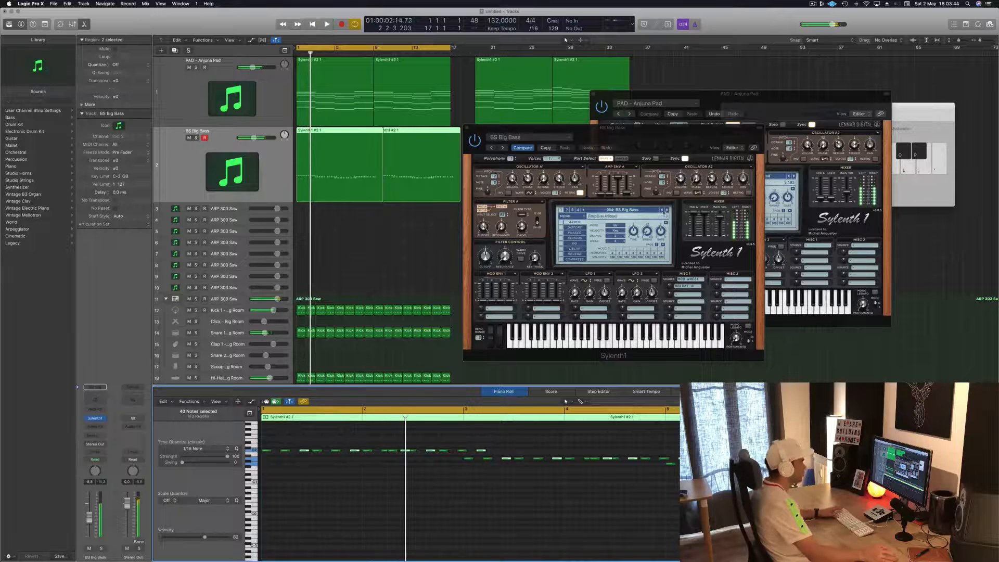
Audition the Sylenth1 bass presets following BS Big Bass, from BS Classic PWM on to BS Italo
{"action": "key", "text": "space"}
{"action": "left_click", "coordinate": [667, 210]}
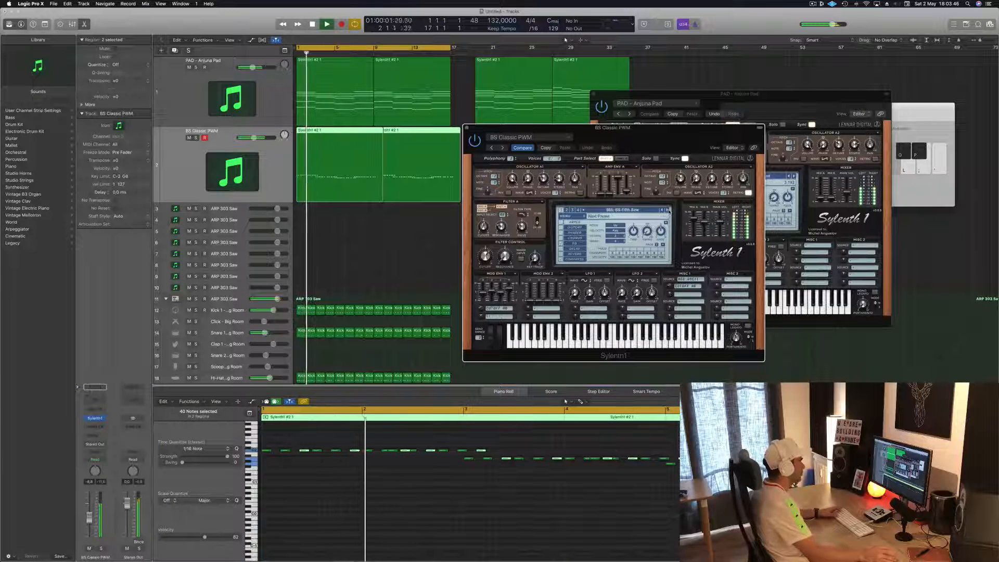
{"action": "left_click", "coordinate": [667, 211]}
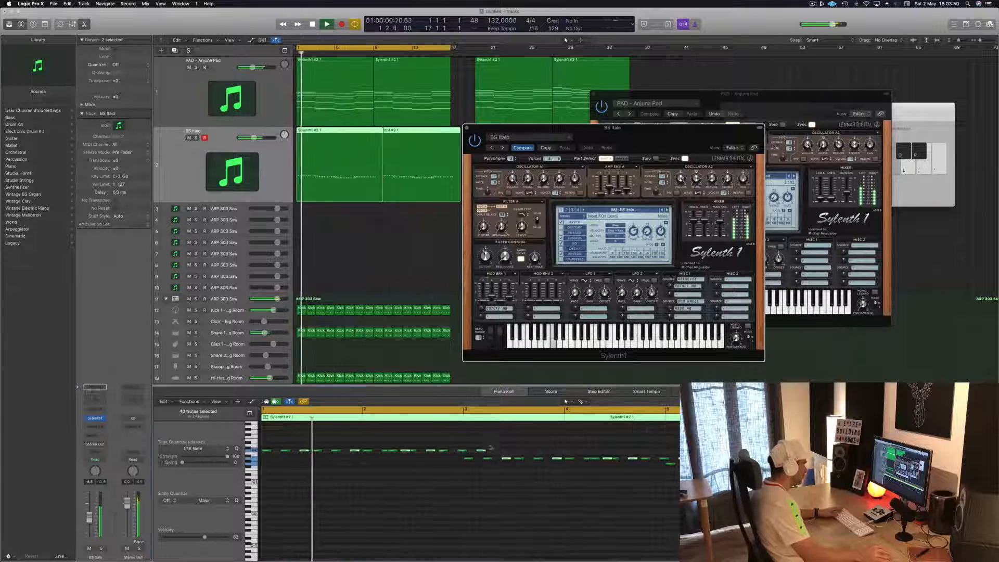
Delete the top-row bass notes spilling past the start of bar 3 and all the notes in bar 2
{"action": "left_click_drag", "start_coordinate": [490, 447], "coordinate": [464, 455]}
{"action": "key", "text": "Delete"}
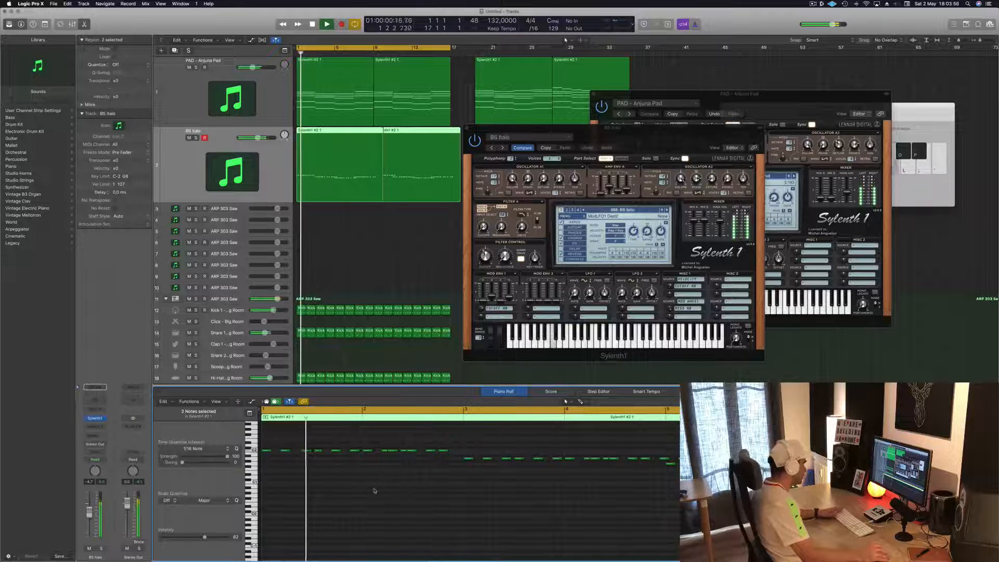
{"action": "left_click_drag", "start_coordinate": [434, 453], "coordinate": [366, 460]}
{"action": "key", "text": "Delete"}
{"action": "key", "text": "space"}
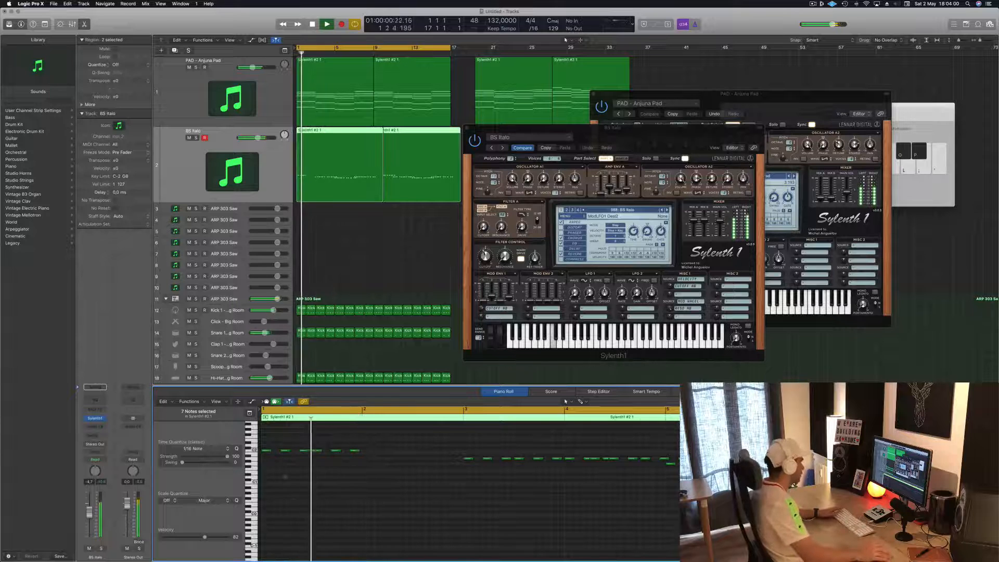
Audition further Sylenth1 presets on the playing bass line, from BS LMBass through BS Unison Bass to PD Morphing Pad
{"action": "left_click", "coordinate": [666, 210]}
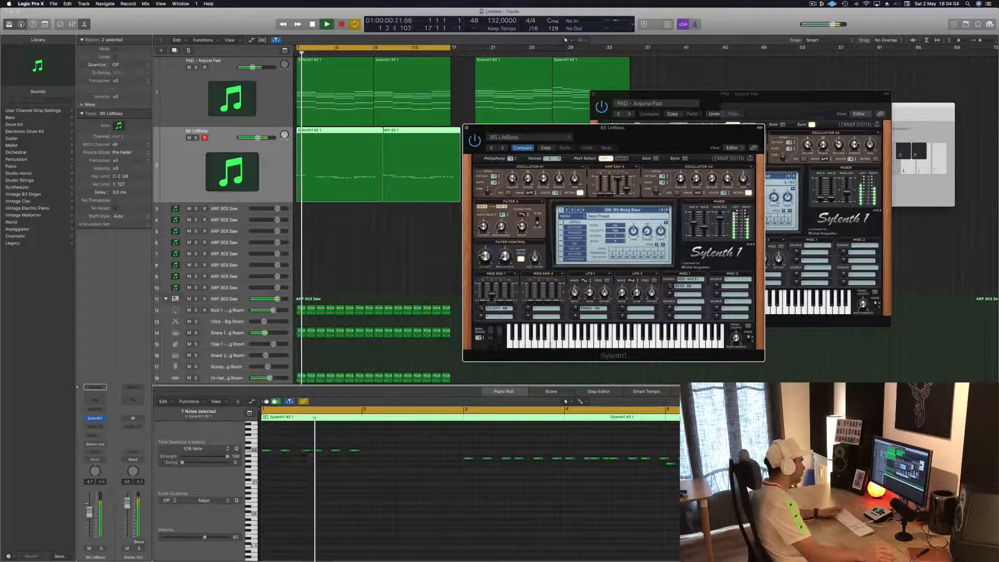
{"action": "left_click", "coordinate": [666, 210]}
{"action": "left_click", "coordinate": [666, 210]}
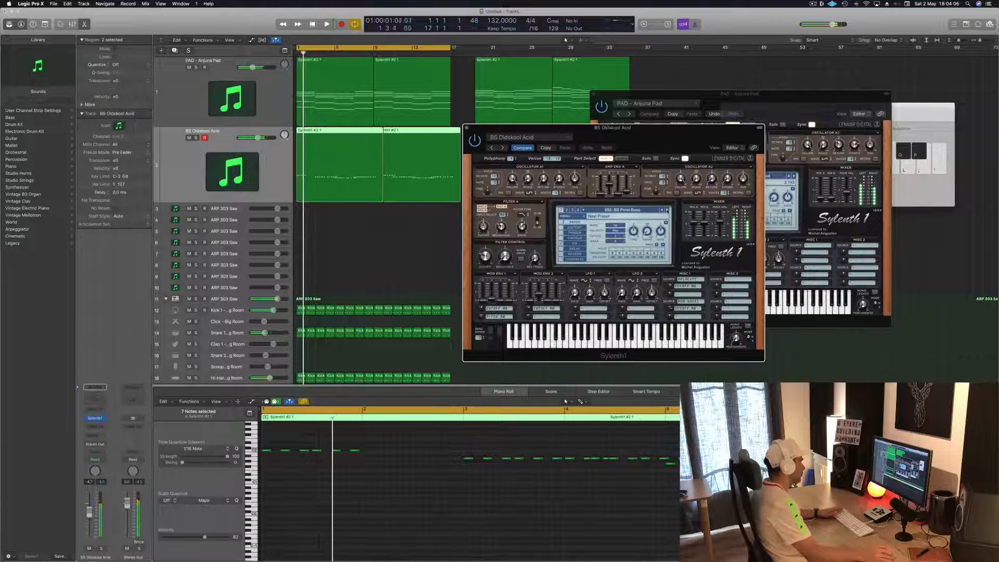
{"action": "key", "text": "space"}
{"action": "key", "text": "space"}
{"action": "left_click", "coordinate": [666, 210]}
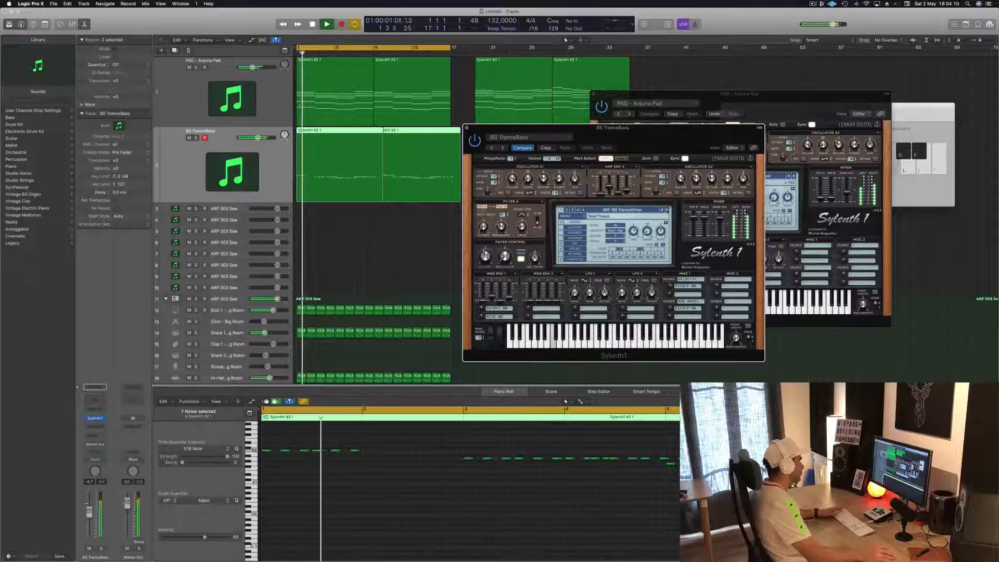
{"action": "left_click", "coordinate": [667, 210]}
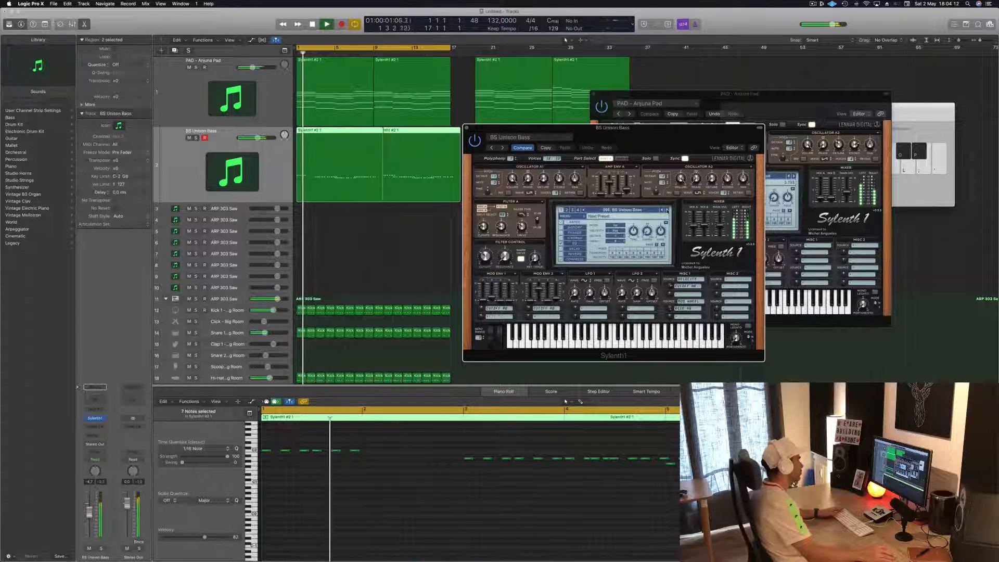
{"action": "left_click", "coordinate": [667, 210]}
{"action": "key", "text": "space"}
{"action": "left_click", "coordinate": [667, 211]}
{"action": "left_click", "coordinate": [666, 210]}
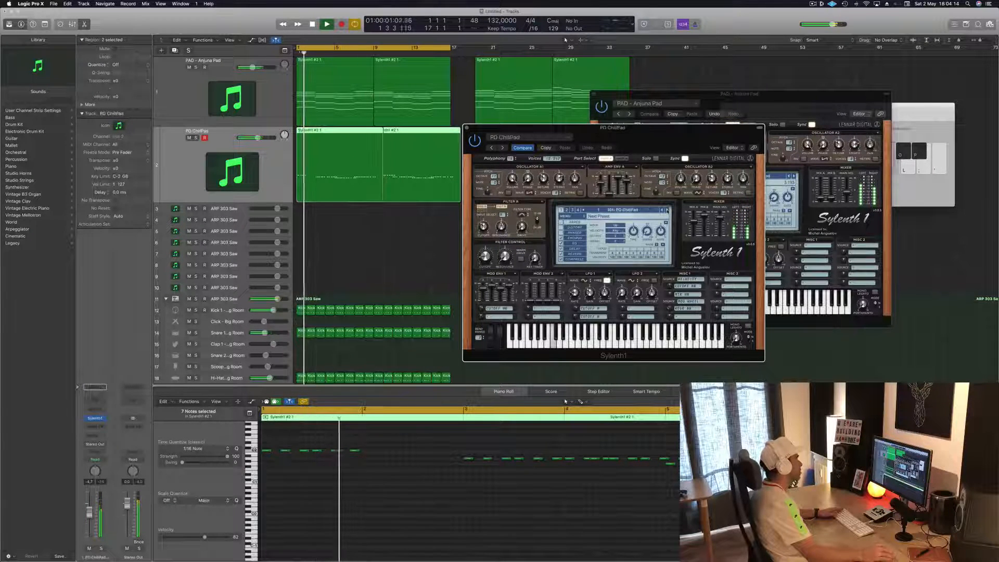
{"action": "left_click", "coordinate": [667, 210]}
{"action": "left_click", "coordinate": [667, 210]}
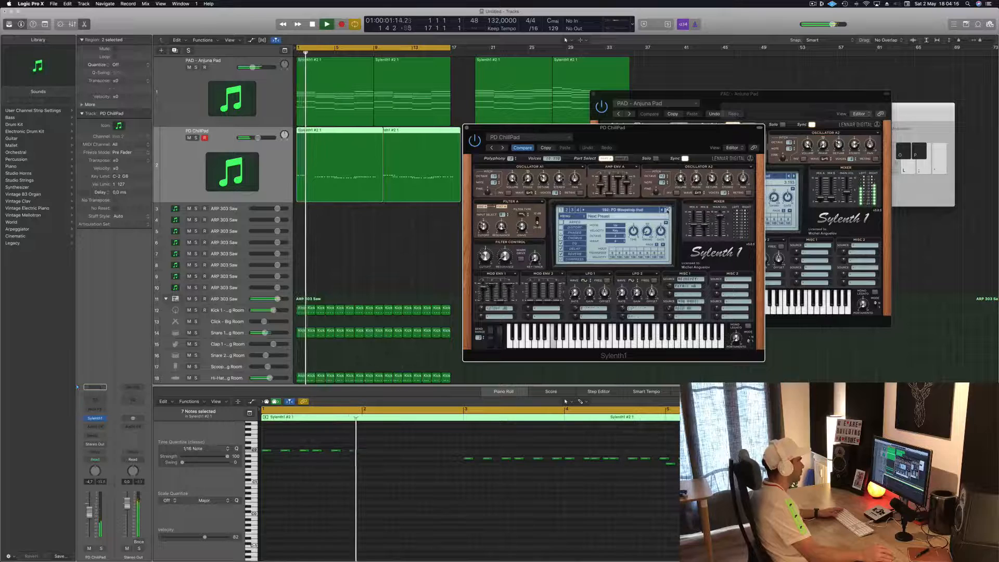
{"action": "left_click", "coordinate": [667, 210]}
{"action": "key", "text": "space"}
Switch Sylenth1 to its second preset bank, load BS Aggressor and step forward to BS Booka
{"action": "left_click", "coordinate": [625, 209]}
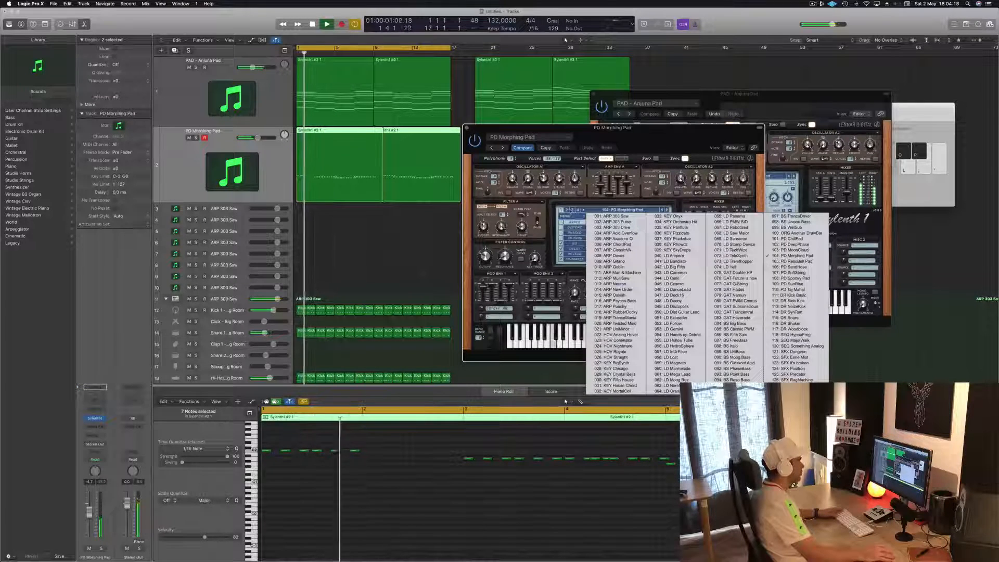
{"action": "left_click", "coordinate": [567, 210]}
{"action": "left_click", "coordinate": [567, 210]}
{"action": "left_click", "coordinate": [602, 210]}
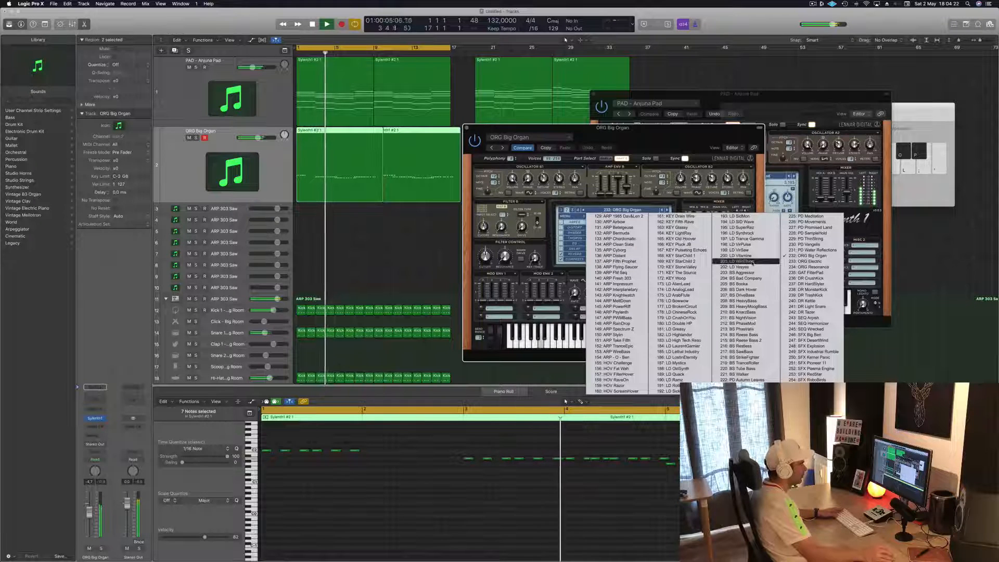
{"action": "left_click", "coordinate": [747, 275]}
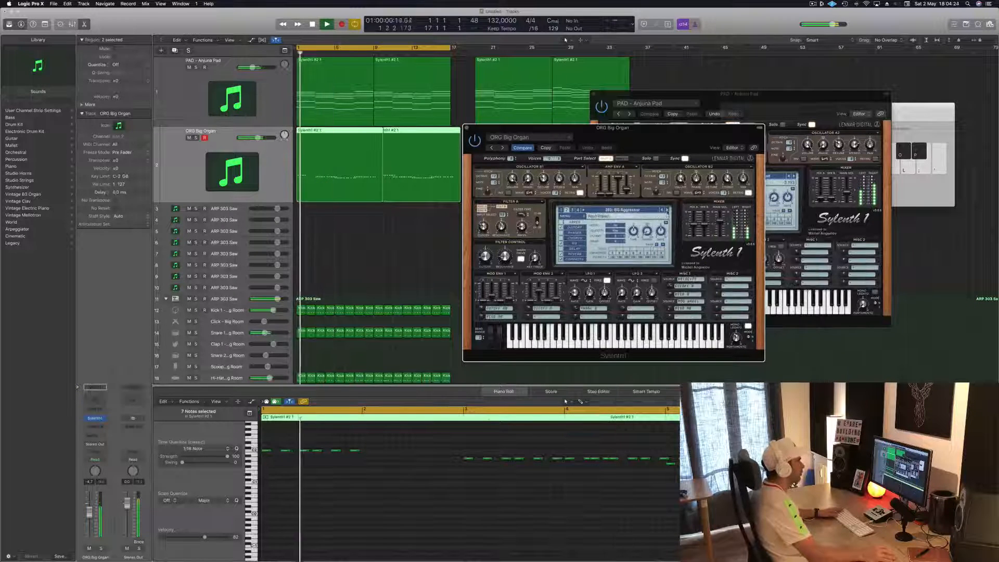
{"action": "left_click", "coordinate": [667, 210]}
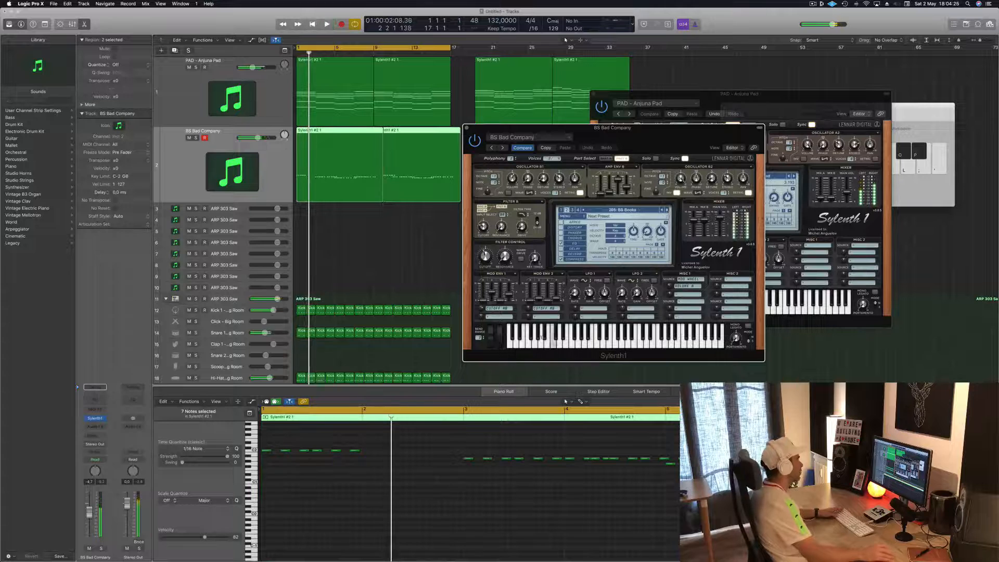
Copy the first bar's six bass notes into bar 2, and replace bar 4's notes with a copy of bar 3's six notes
{"action": "left_click_drag", "start_coordinate": [425, 439], "coordinate": [368, 457]}
{"action": "scroll", "coordinate": [381, 489], "scroll_direction": "left", "scroll_amount": 1}
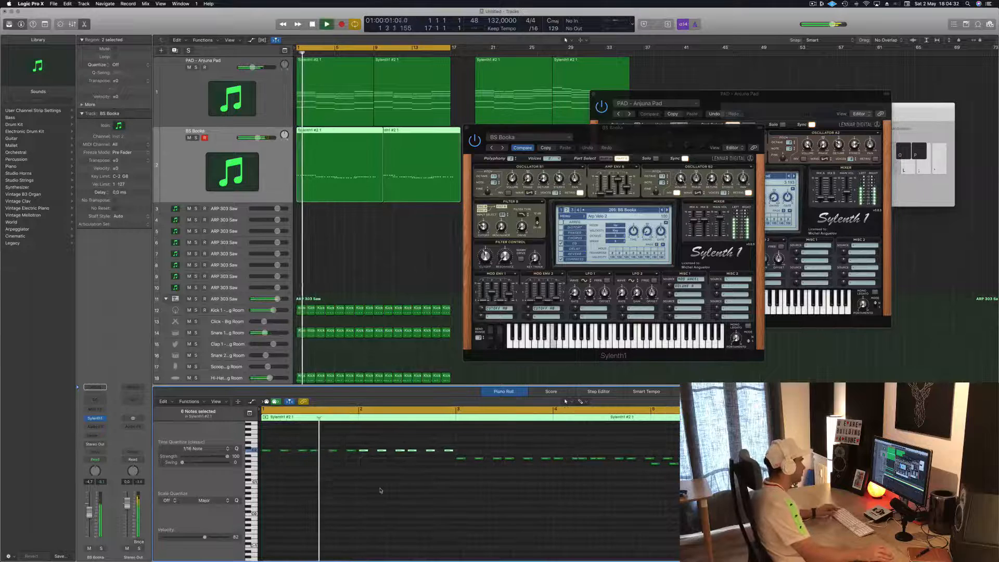
{"action": "scroll", "coordinate": [380, 489], "scroll_direction": "down", "scroll_amount": 2}
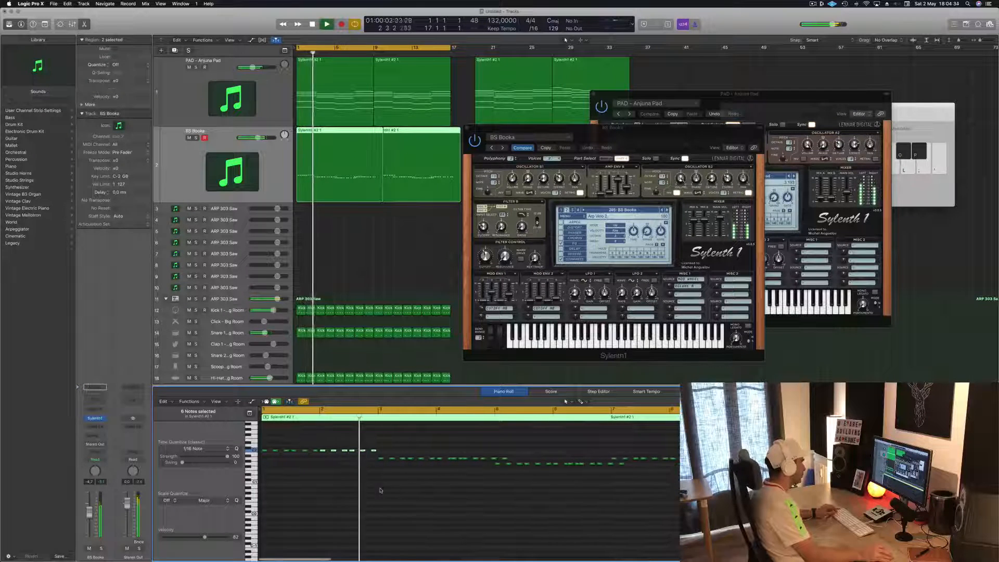
{"action": "scroll", "coordinate": [386, 482], "scroll_direction": "up", "scroll_amount": 2}
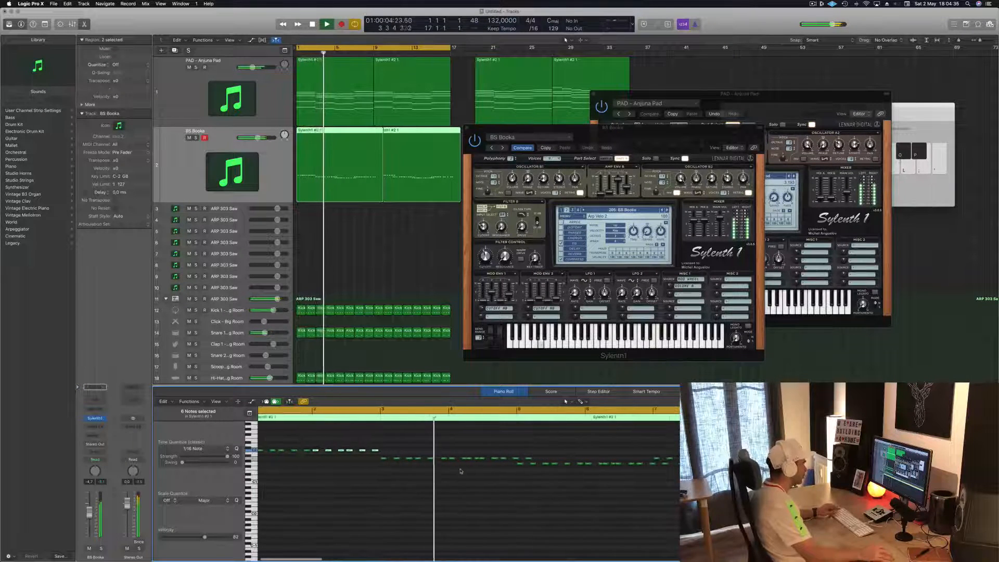
{"action": "key", "text": "space"}
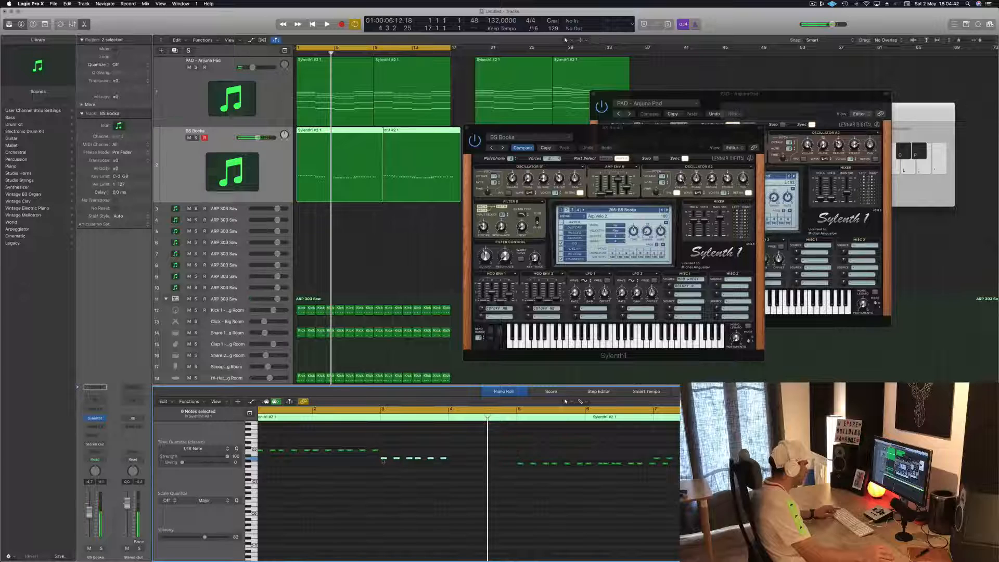
{"action": "left_click_drag", "start_coordinate": [383, 460], "coordinate": [452, 459]}
{"action": "key", "text": "space"}
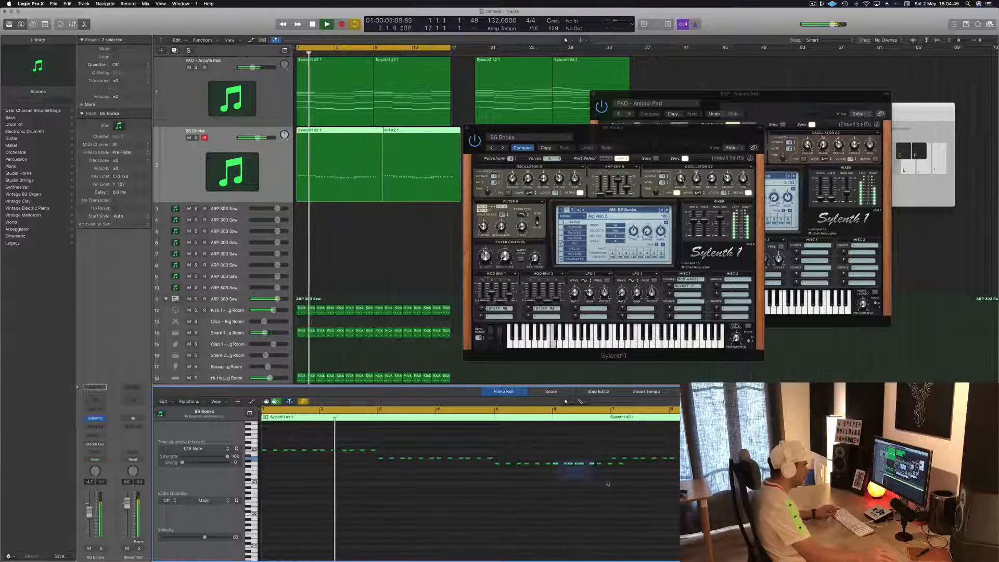
Replace the bass notes in bar 6 with a copy of bar 5's six-note pattern
{"action": "left_click_drag", "start_coordinate": [555, 460], "coordinate": [623, 484]}
{"action": "key", "text": "Delete"}
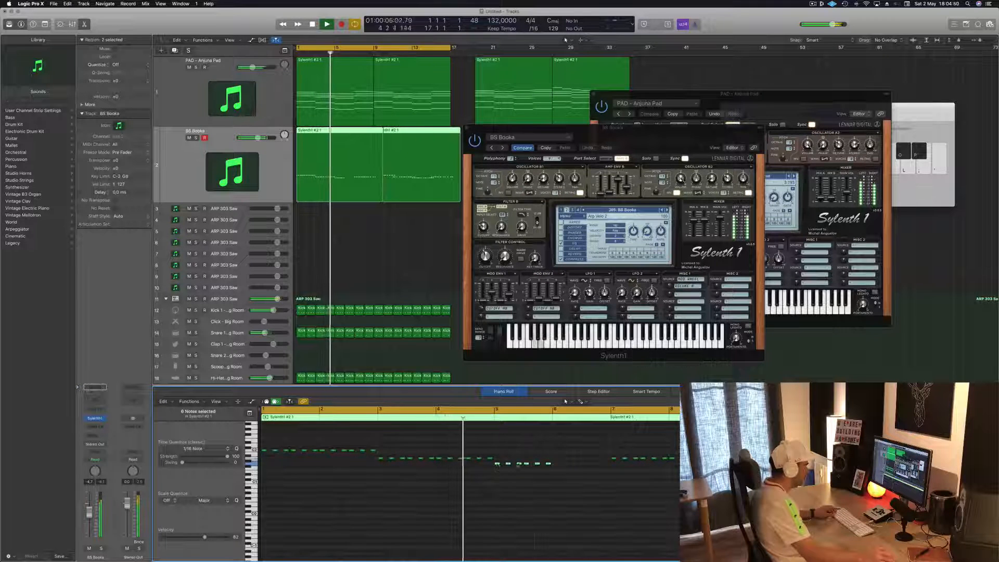
{"action": "left_click_drag", "start_coordinate": [497, 464], "coordinate": [556, 462]}
{"action": "scroll", "coordinate": [611, 468], "scroll_direction": "left", "scroll_amount": 2}
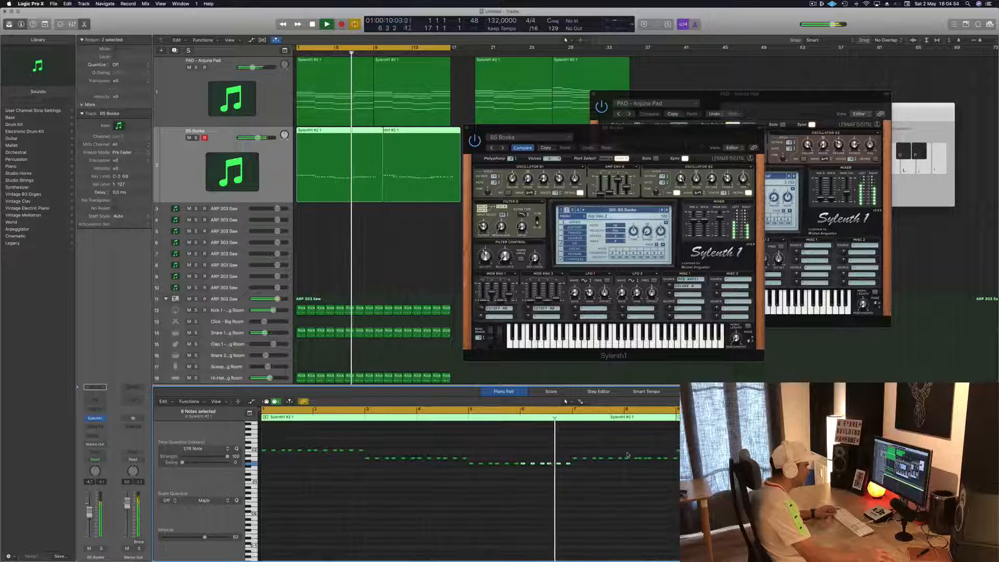
Replace the bass notes in bar 8 with a copy of bar 7's six-note pattern and play the loop
{"action": "mouse_move", "coordinate": [624, 454]}
{"action": "left_mouse_down"}
{"action": "mouse_move", "coordinate": [672, 466]}
{"action": "mouse_move", "coordinate": [574, 459]}
{"action": "mouse_move", "coordinate": [626, 459]}
{"action": "left_mouse_up"}
{"action": "key", "text": "Delete"}
{"action": "key", "text": "space"}
{"action": "key", "text": "space"}
{"action": "scroll", "coordinate": [357, 231], "scroll_direction": "left", "scroll_amount": 3}
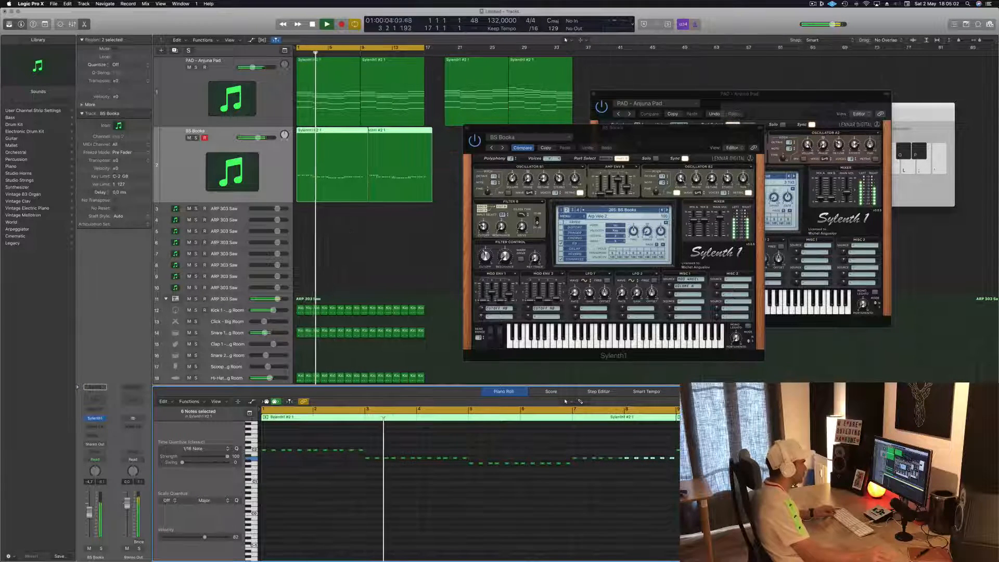
Replace the second bass region with a copy of the first eight-bar bass region and restart playback from the beginning
{"action": "scroll", "coordinate": [571, 539], "scroll_direction": "left", "scroll_amount": 3}
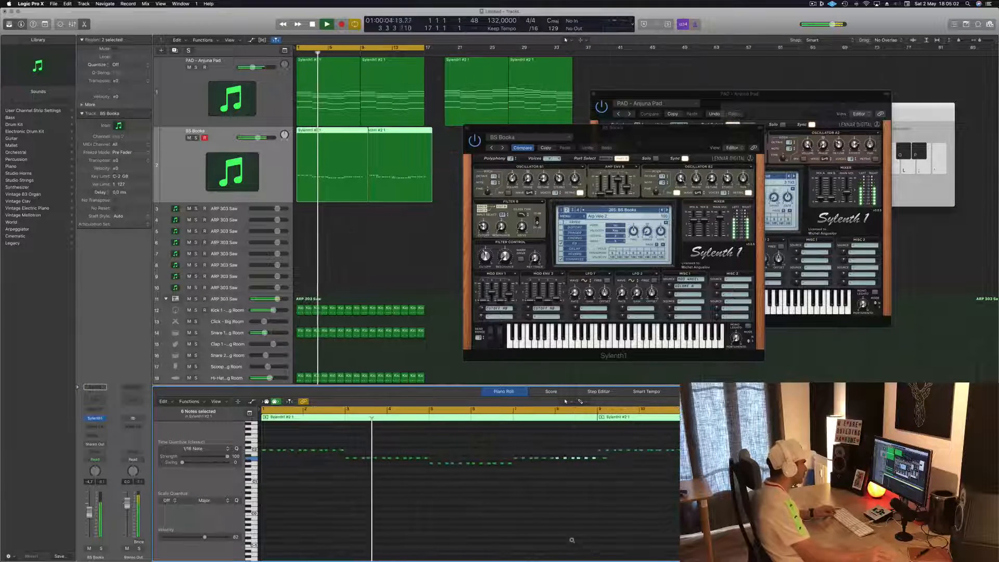
{"action": "left_click", "coordinate": [358, 133]}
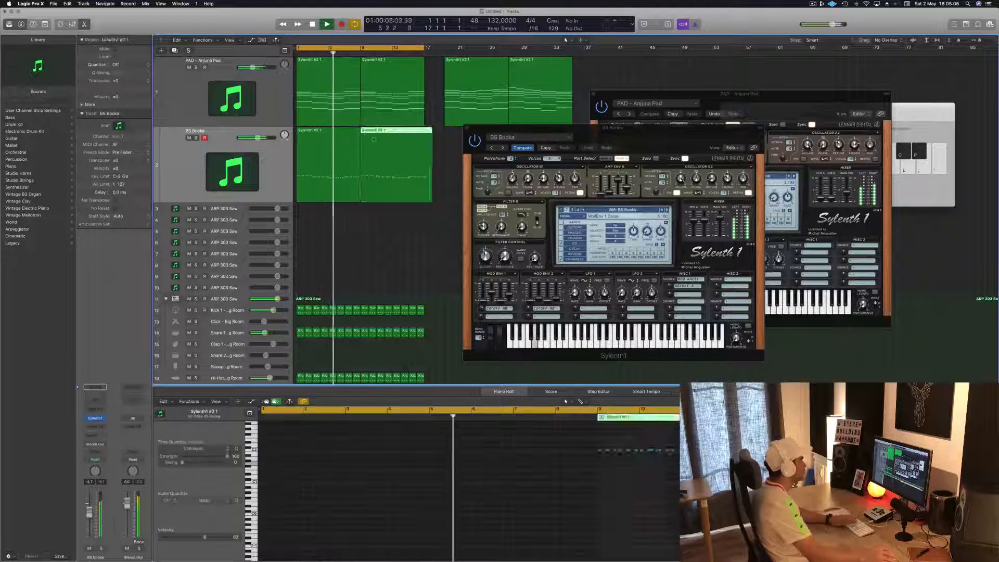
{"action": "key", "text": "Delete"}
{"action": "left_click", "coordinate": [334, 138]}
{"action": "left_click_drag", "start_coordinate": [325, 131], "coordinate": [388, 133]}
{"action": "key", "text": "space"}
{"action": "key", "text": "space"}
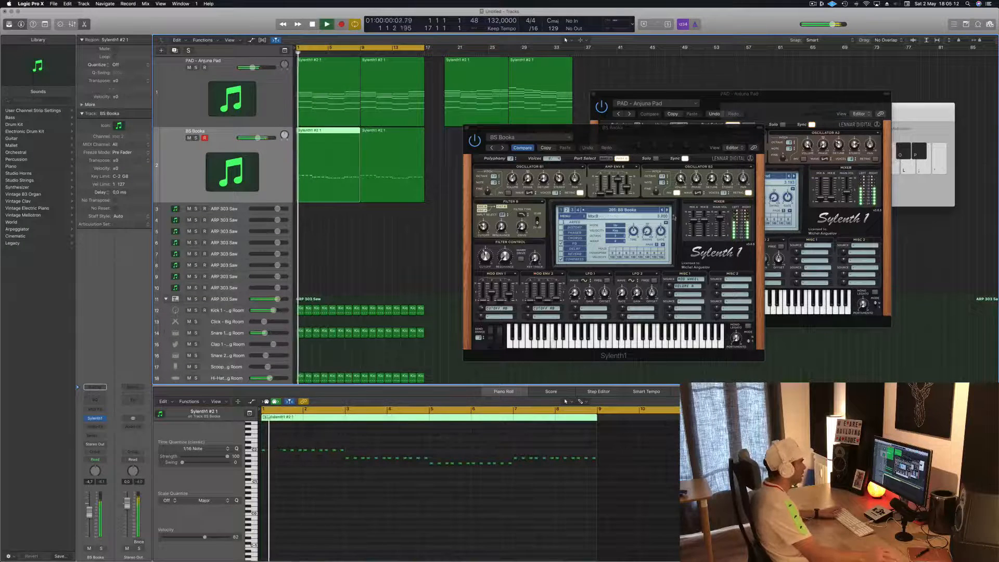
Advance Sylenth1's preset from BS Booka to BS HeavyBass and lower the bass track's volume
{"action": "left_click", "coordinate": [666, 211]}
{"action": "left_click", "coordinate": [666, 210]}
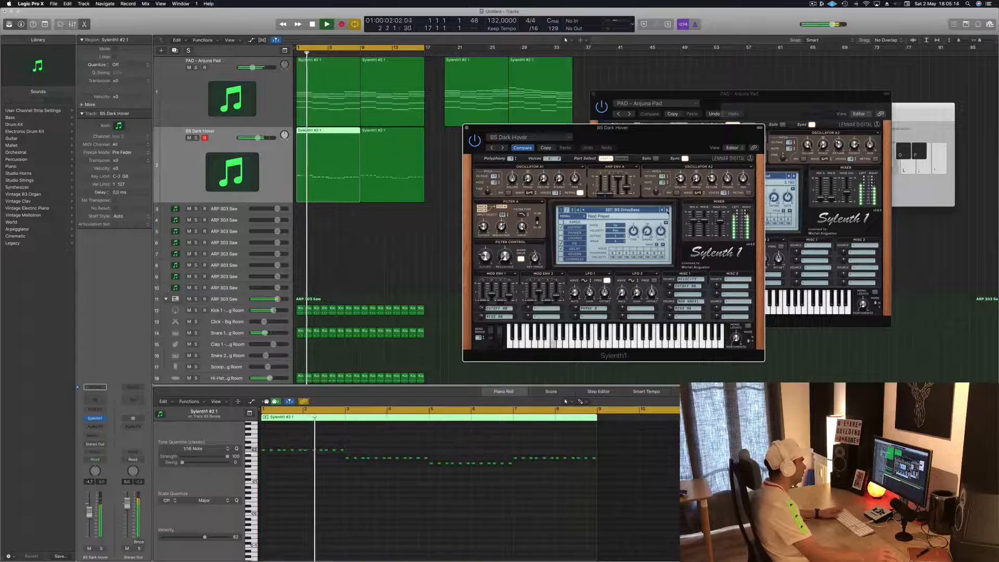
{"action": "left_click", "coordinate": [666, 211]}
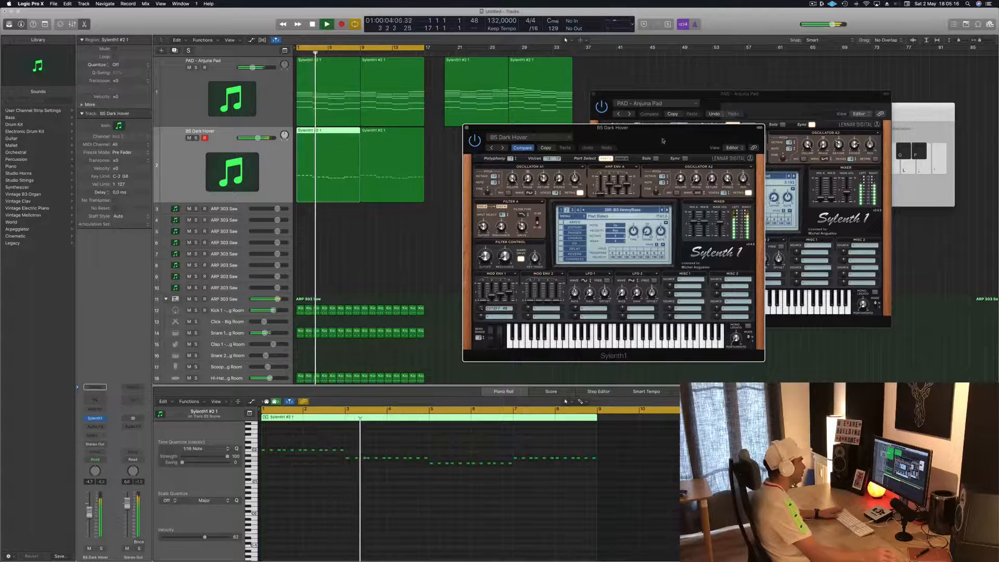
{"action": "left_click_drag", "start_coordinate": [662, 140], "coordinate": [677, 171]}
{"action": "left_click_drag", "start_coordinate": [87, 511], "coordinate": [89, 518]}
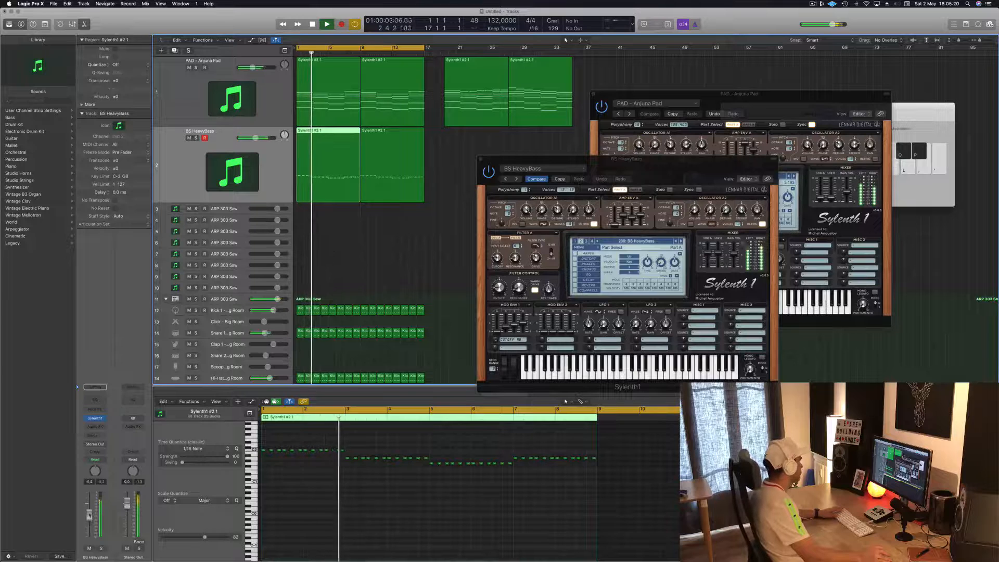
Insert a stereo Compressor after Sylenth1 on the bass track and set its side chain source to Bus 6
{"action": "left_click", "coordinate": [100, 426]}
{"action": "mouse_move", "coordinate": [110, 445]}
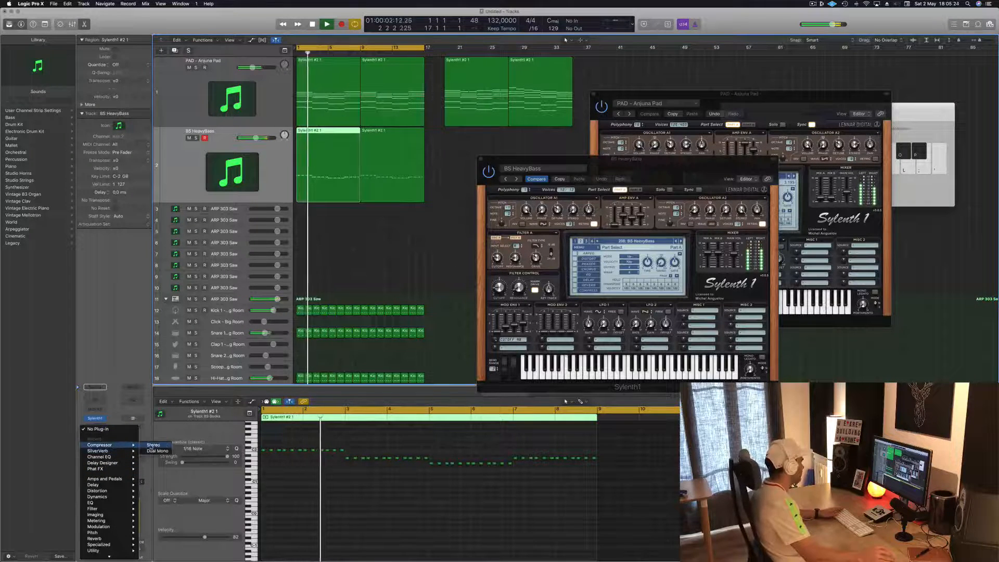
{"action": "left_click", "coordinate": [152, 445]}
{"action": "left_click_drag", "start_coordinate": [295, 24], "coordinate": [601, 132]}
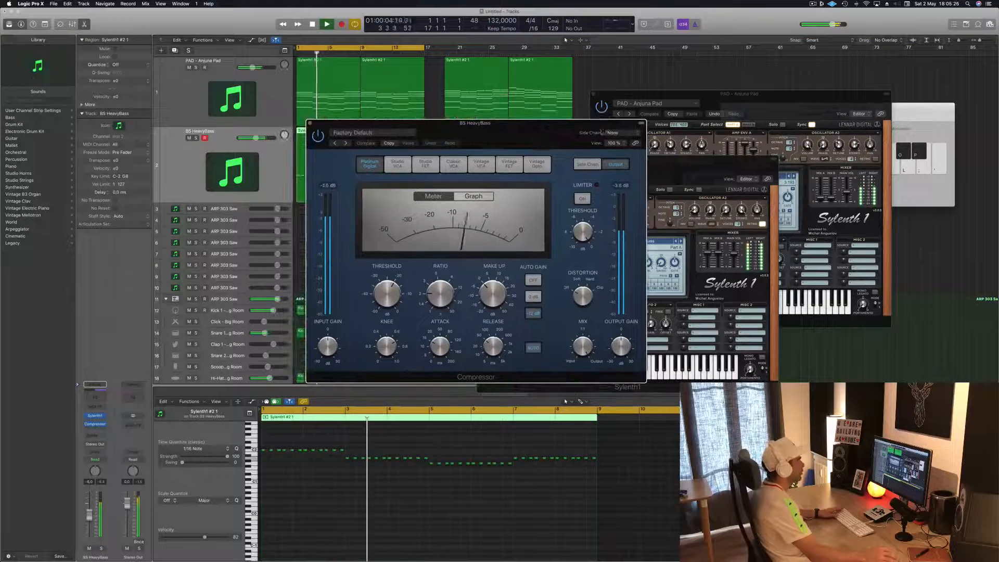
{"action": "left_click", "coordinate": [606, 133]}
{"action": "mouse_move", "coordinate": [611, 155]}
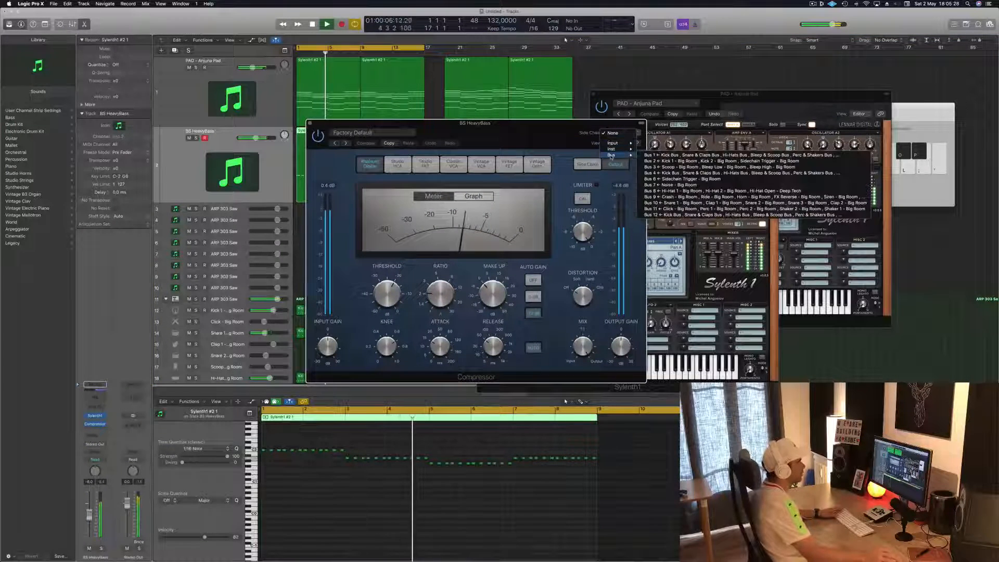
{"action": "left_click", "coordinate": [682, 178]}
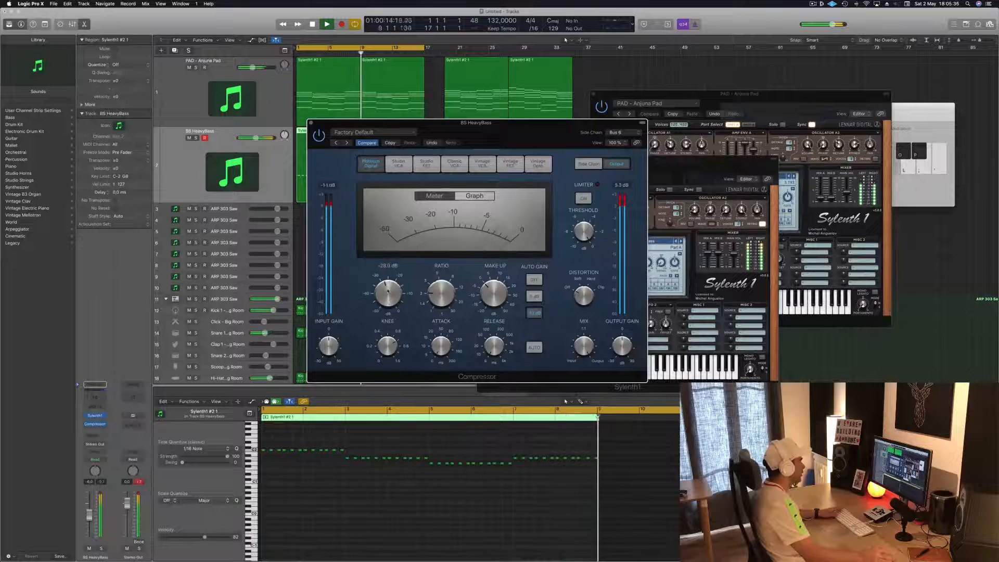
Turn off the bass compressor's Auto Gain and rearrange the plug-in windows to uncover the bass regions while replaying the loop
{"action": "key", "text": "Return"}
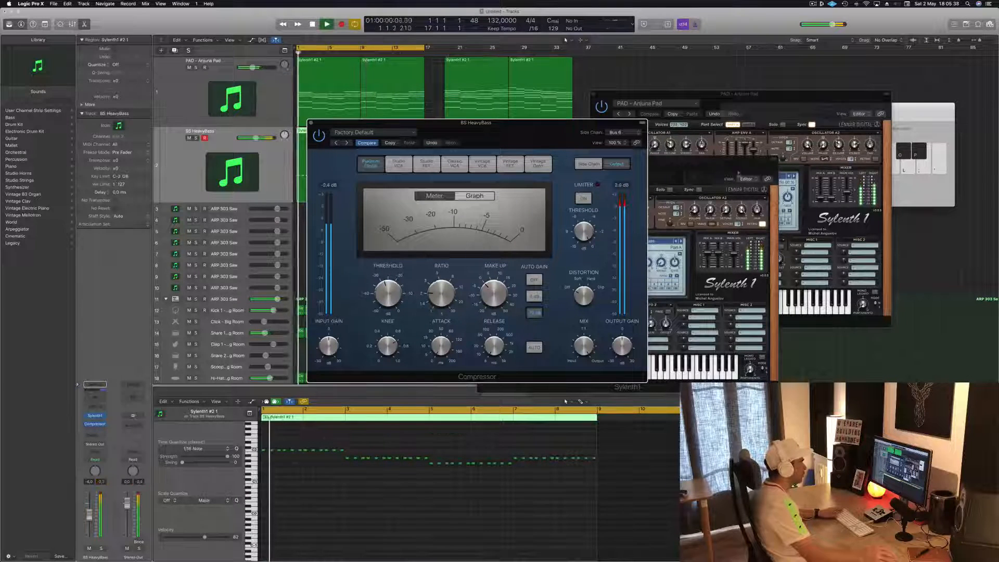
{"action": "left_click", "coordinate": [735, 258]}
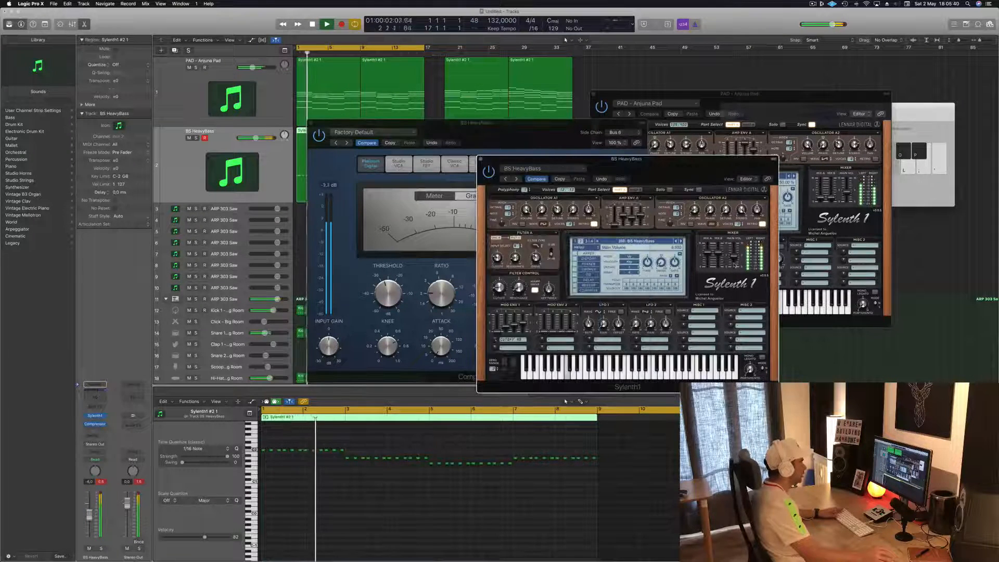
{"action": "left_click_drag", "start_coordinate": [692, 170], "coordinate": [902, 158]}
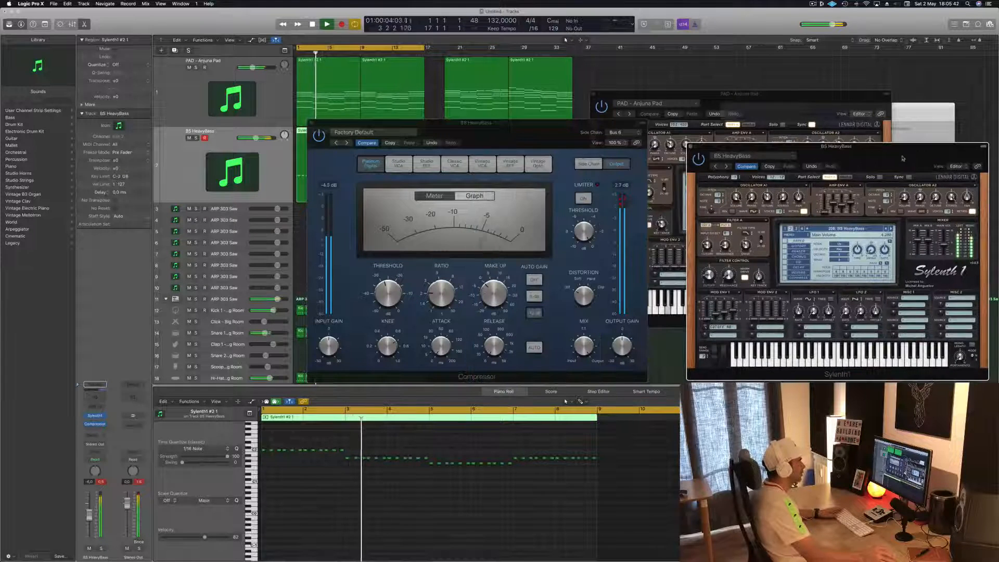
{"action": "key", "text": "space"}
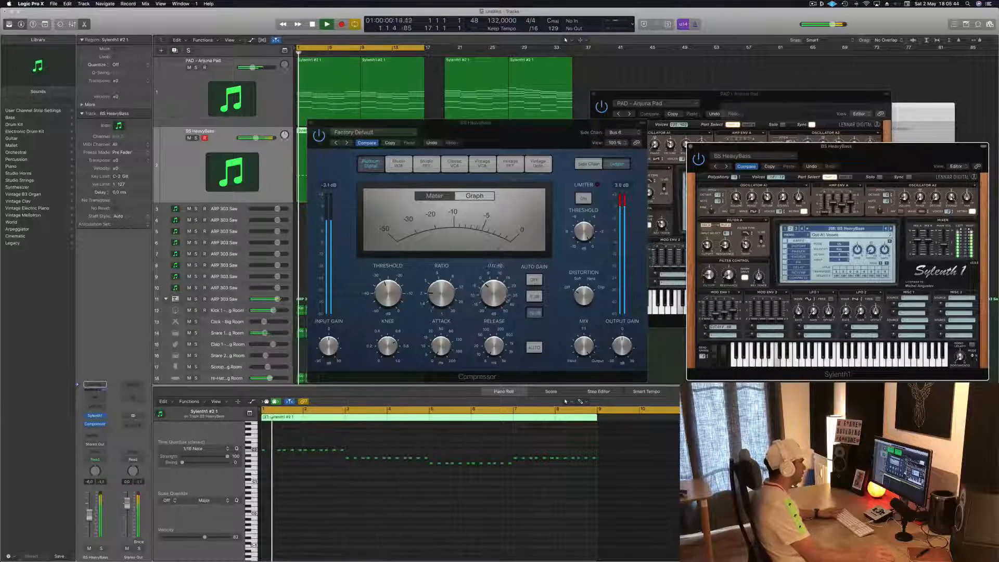
{"action": "left_click", "coordinate": [535, 281]}
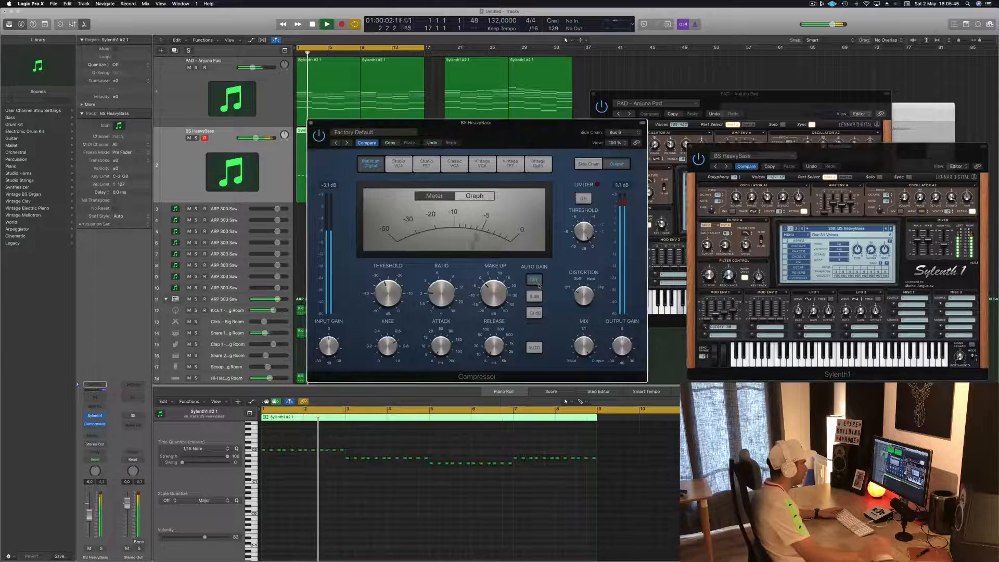
{"action": "key", "text": "space"}
{"action": "left_click_drag", "start_coordinate": [567, 140], "coordinate": [550, 141]}
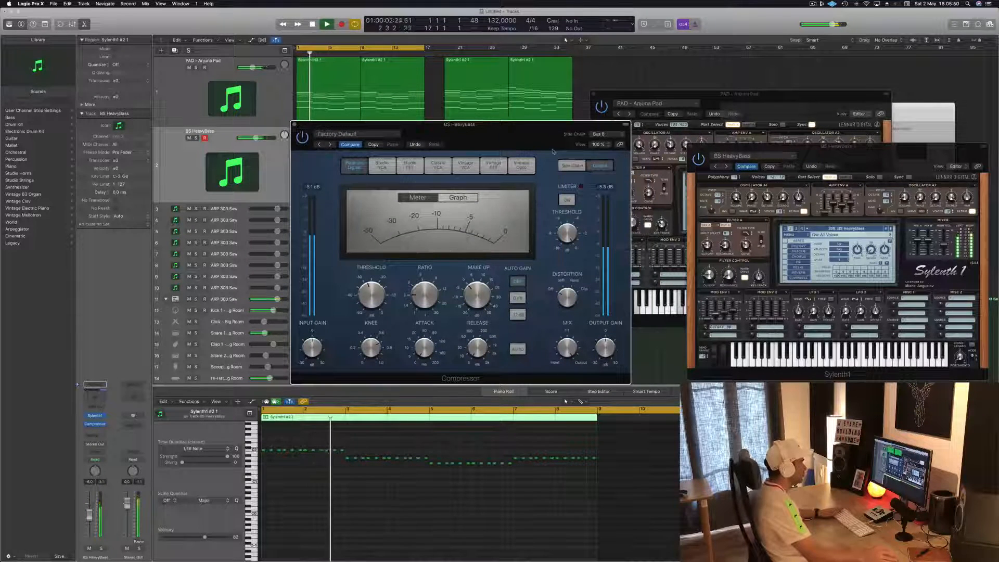
{"action": "left_click_drag", "start_coordinate": [543, 140], "coordinate": [695, 101]}
{"action": "key", "text": "space"}
{"action": "key", "text": "space"}
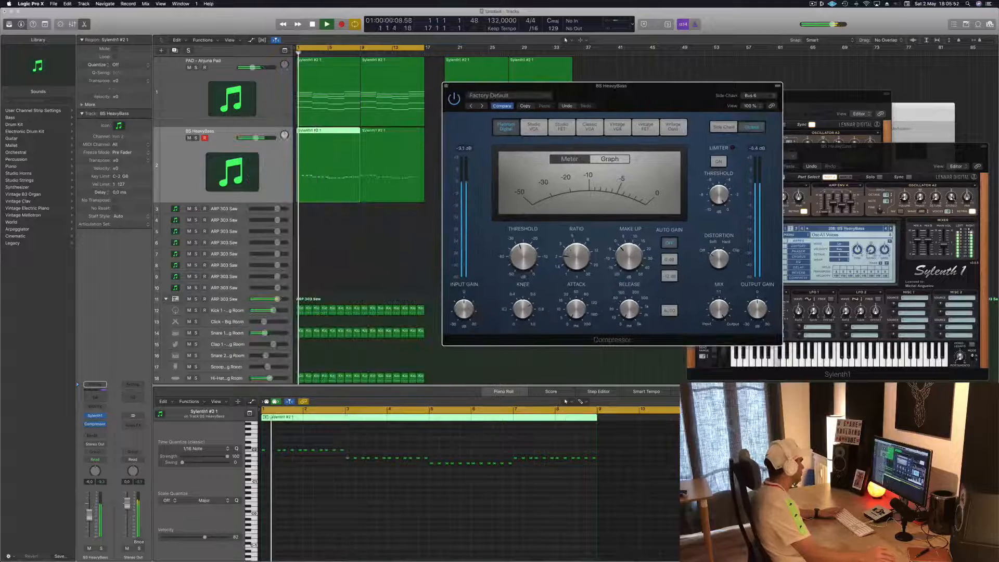
Raise the bass level with the track fader and Sylenth1's main volume, and close the Compressor window
{"action": "left_click_drag", "start_coordinate": [88, 518], "coordinate": [88, 516]}
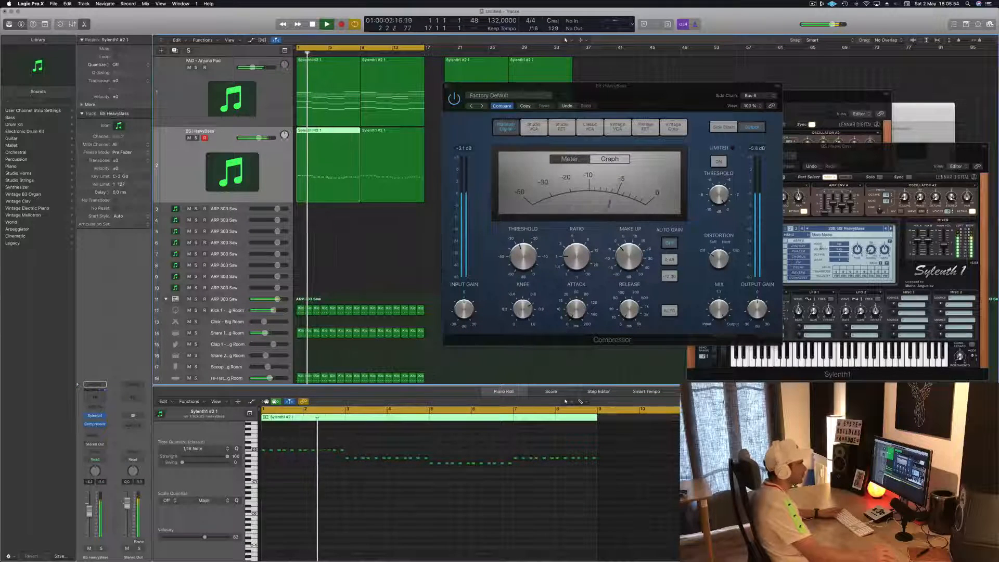
{"action": "left_click_drag", "start_coordinate": [944, 247], "coordinate": [944, 244]}
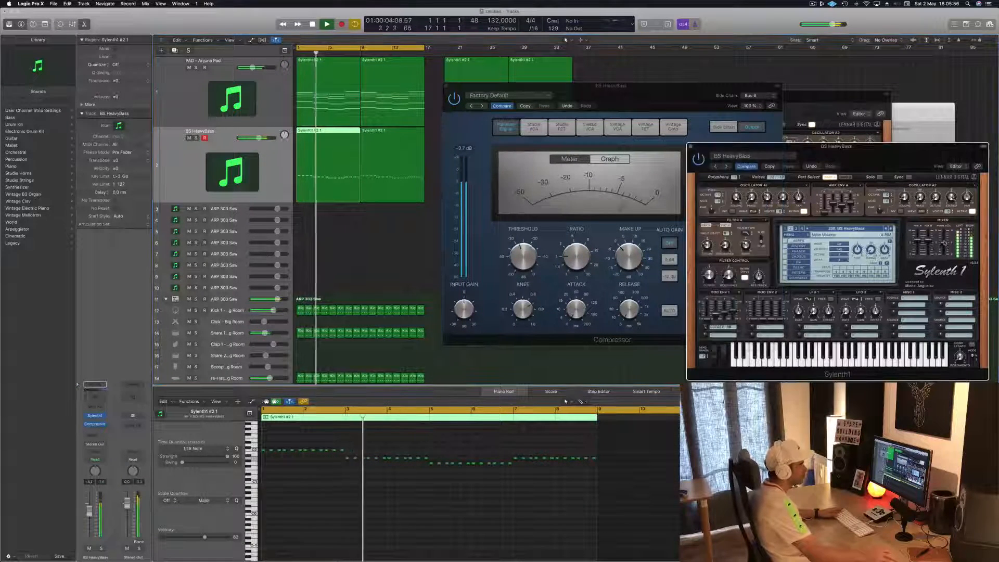
{"action": "left_click_drag", "start_coordinate": [678, 89], "coordinate": [782, 52]}
{"action": "left_click", "coordinate": [529, 112]}
{"action": "left_click_drag", "start_coordinate": [940, 157], "coordinate": [767, 162]}
{"action": "key", "text": "space"}
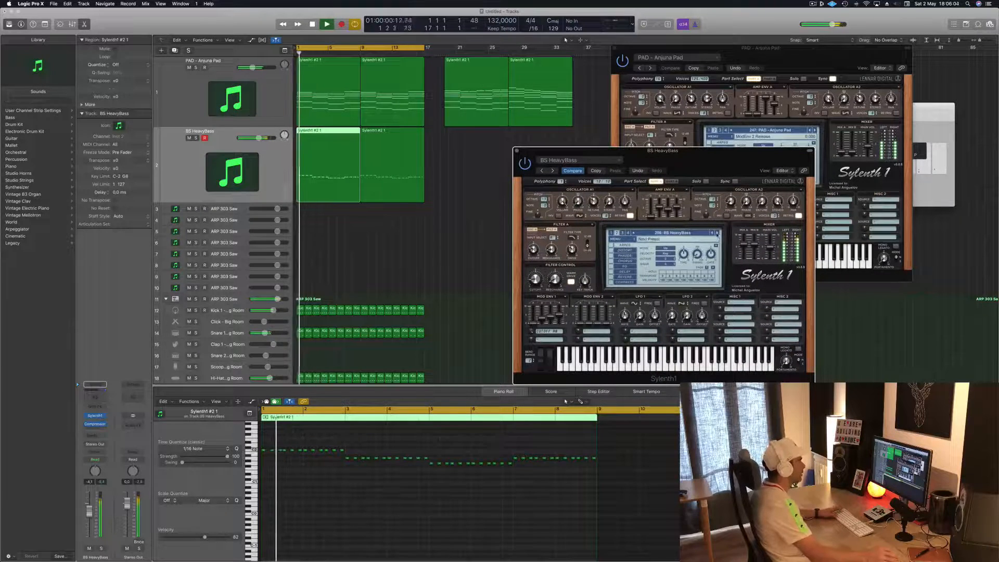
Audition the presets following BS HeavyBass one by one, including BS PhaseMod, BS Reese Bass 2, BS StrikeFighter and BS Tube Bass
{"action": "left_click", "coordinate": [717, 233]}
{"action": "left_click", "coordinate": [717, 233]}
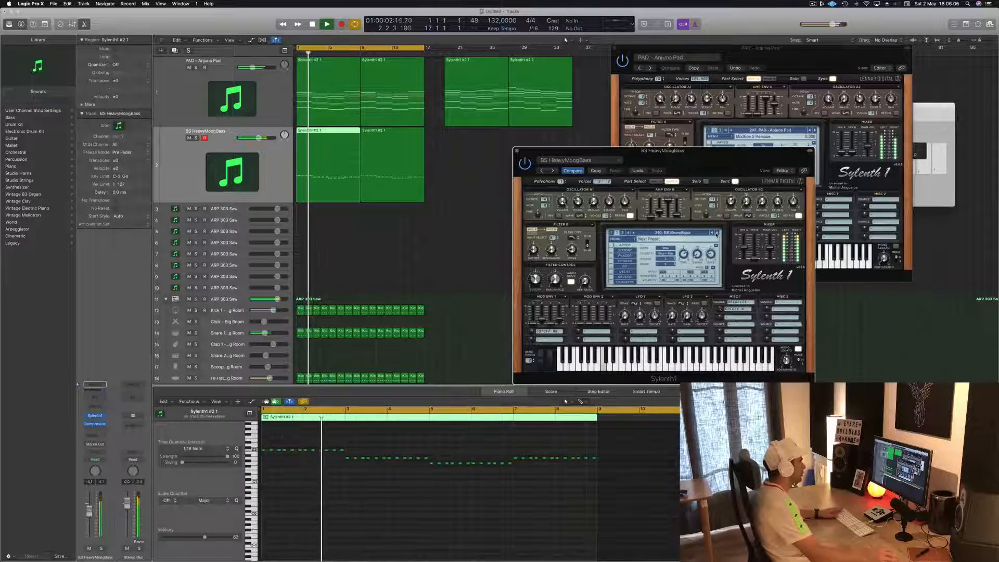
{"action": "left_click", "coordinate": [717, 233]}
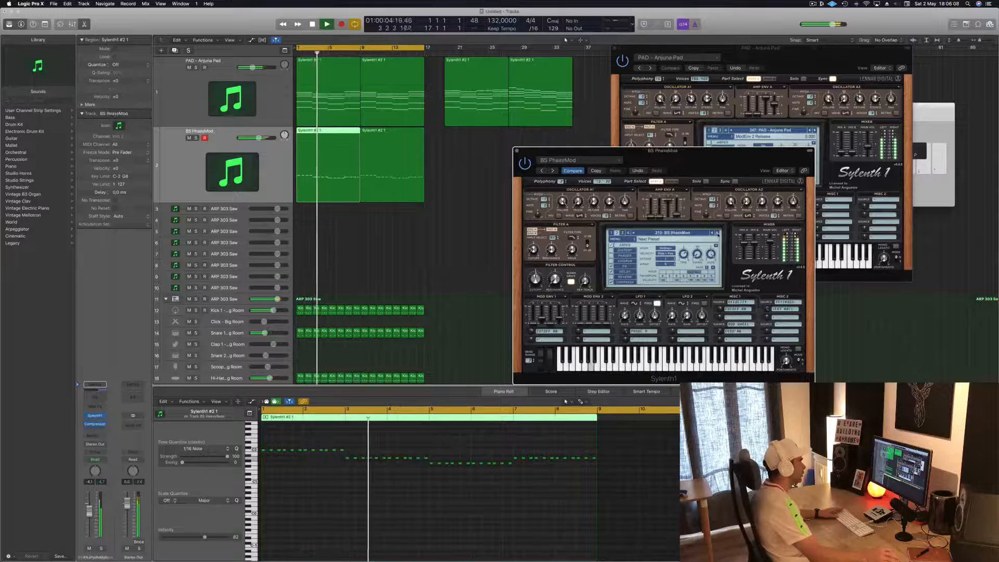
{"action": "left_click", "coordinate": [717, 234]}
{"action": "left_click", "coordinate": [717, 234]}
{"action": "left_click", "coordinate": [716, 234]}
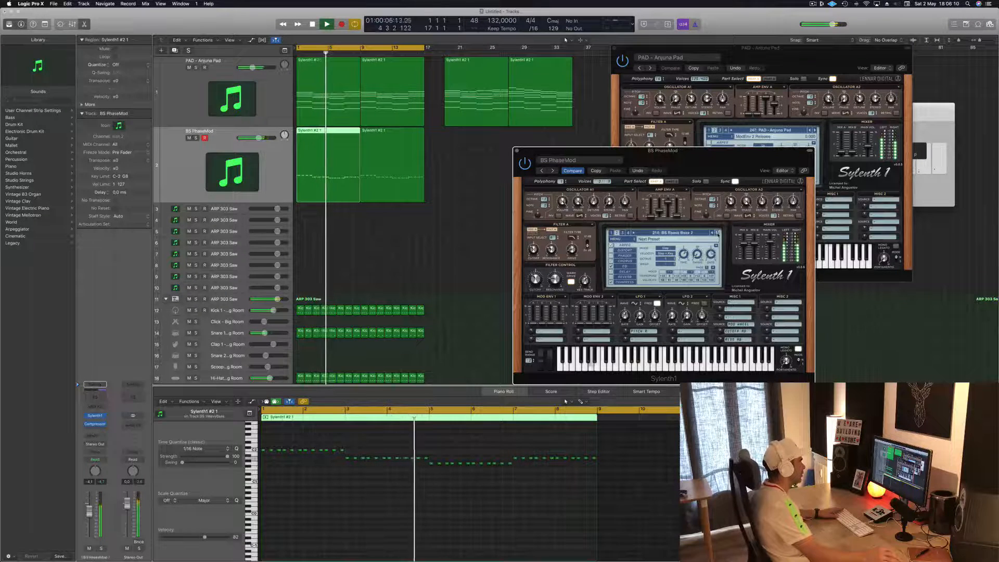
{"action": "left_click", "coordinate": [717, 233]}
{"action": "left_click", "coordinate": [716, 234]}
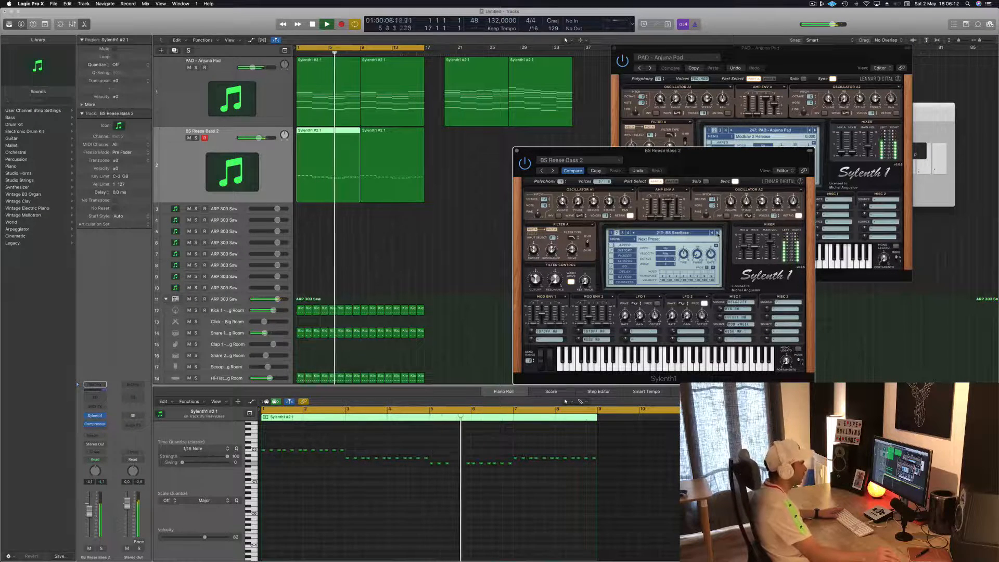
{"action": "left_click", "coordinate": [717, 234]}
{"action": "left_click", "coordinate": [717, 234]}
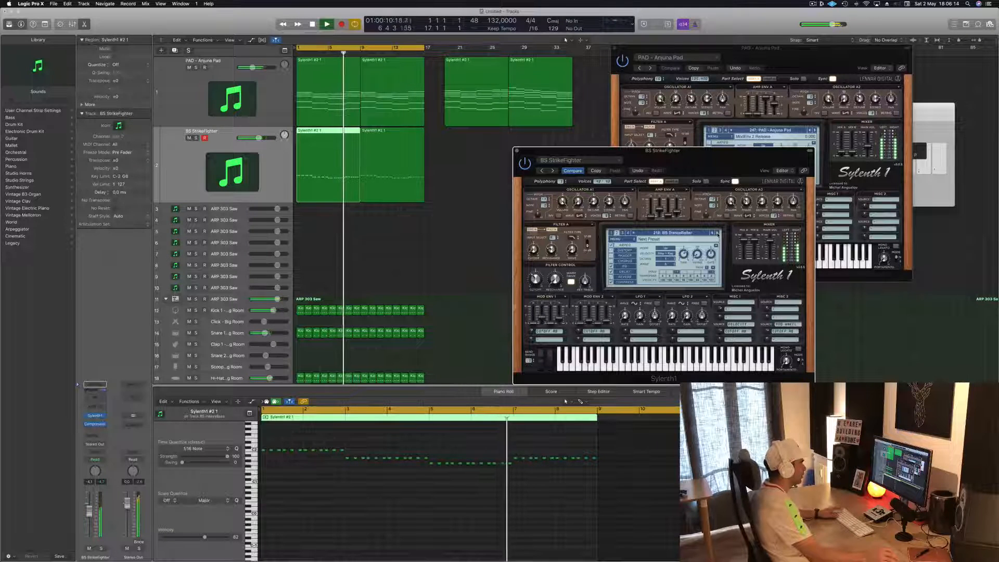
{"action": "left_click", "coordinate": [717, 233]}
{"action": "left_click", "coordinate": [717, 233]}
{"action": "left_click", "coordinate": [718, 233]}
{"action": "left_click", "coordinate": [717, 233]}
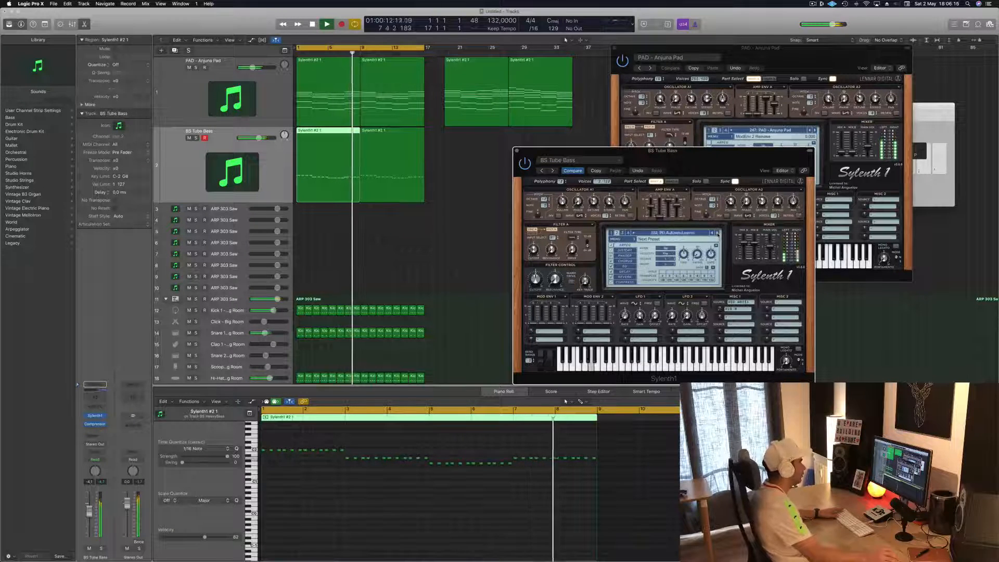
{"action": "left_click", "coordinate": [717, 233]}
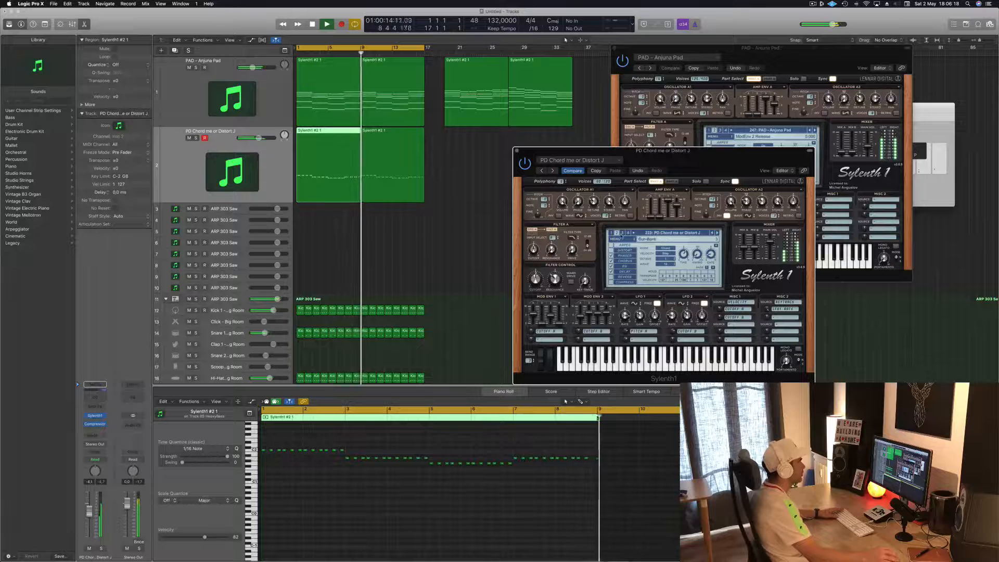
Switch Sylenth1 to its fourth preset bank and load the BS Another Moog preset on the bass track
{"action": "left_click", "coordinate": [666, 234]}
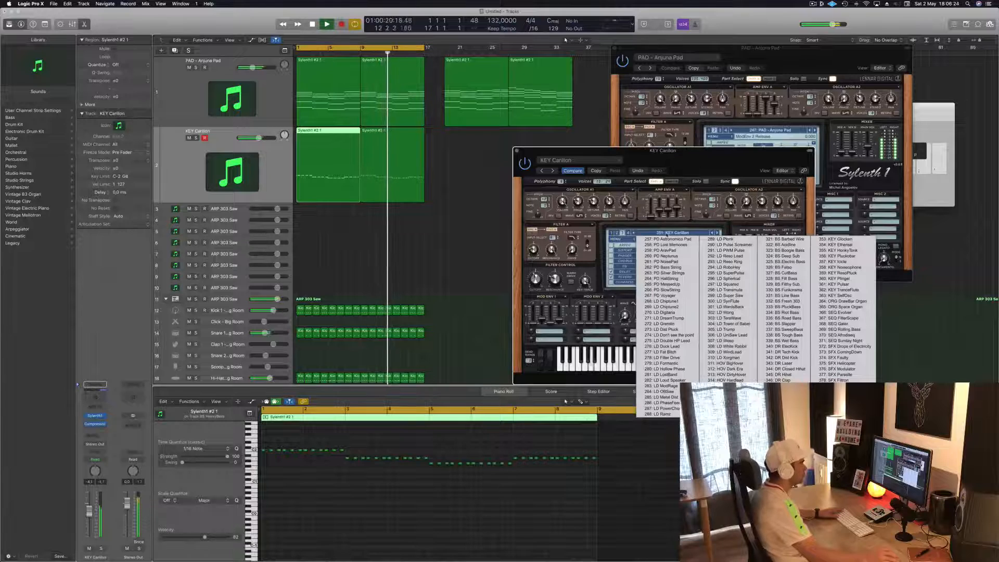
{"action": "left_click", "coordinate": [627, 234]}
{"action": "left_click", "coordinate": [627, 233]}
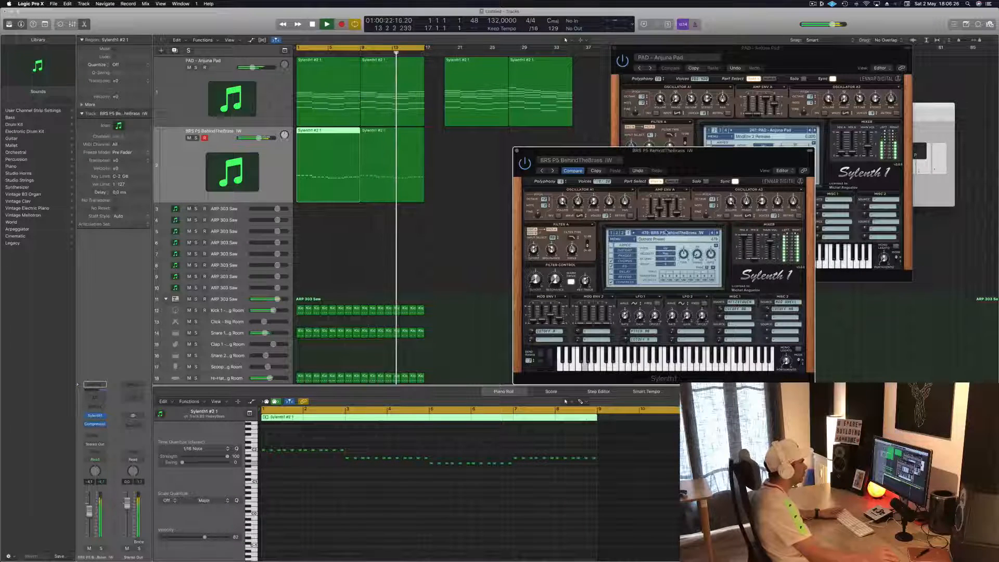
{"action": "left_click", "coordinate": [666, 233]}
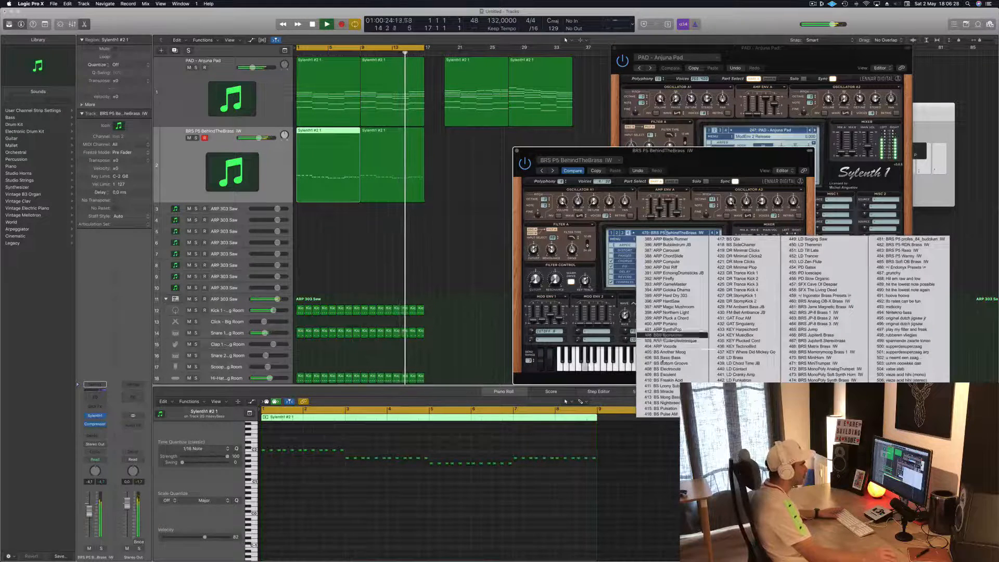
{"action": "left_click", "coordinate": [666, 352]}
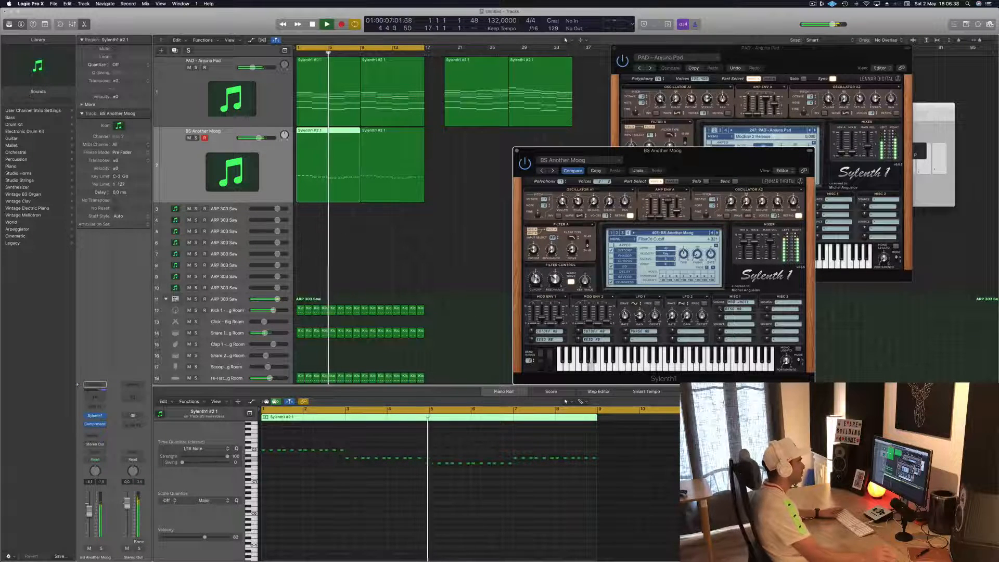
Audition the bass presets following BS Another Moog one by one, including BS Basic Bass, BS Bottom Groove, BS Esculent, BS Miracle and BS Qlix
{"action": "left_click", "coordinate": [717, 233]}
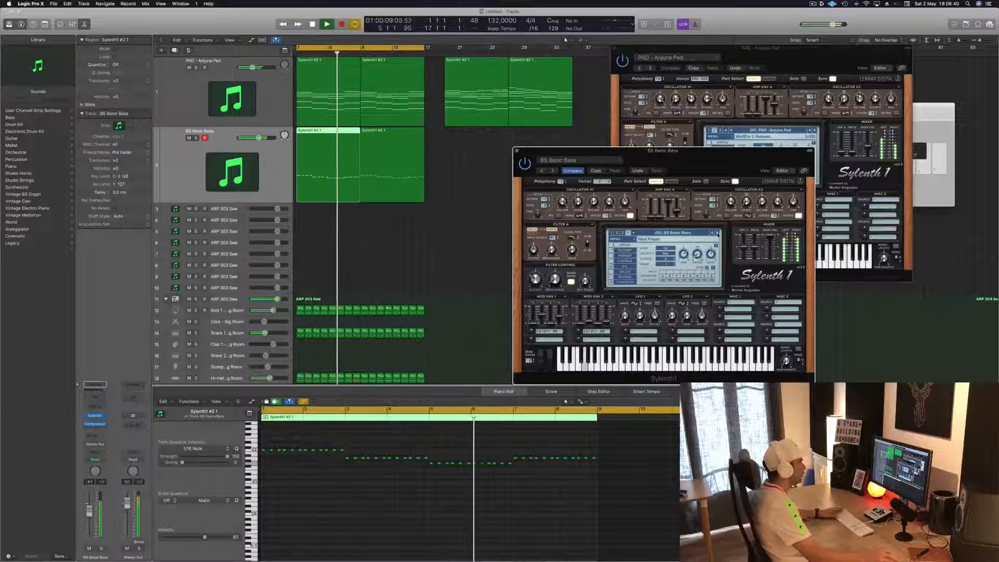
{"action": "left_click", "coordinate": [717, 233]}
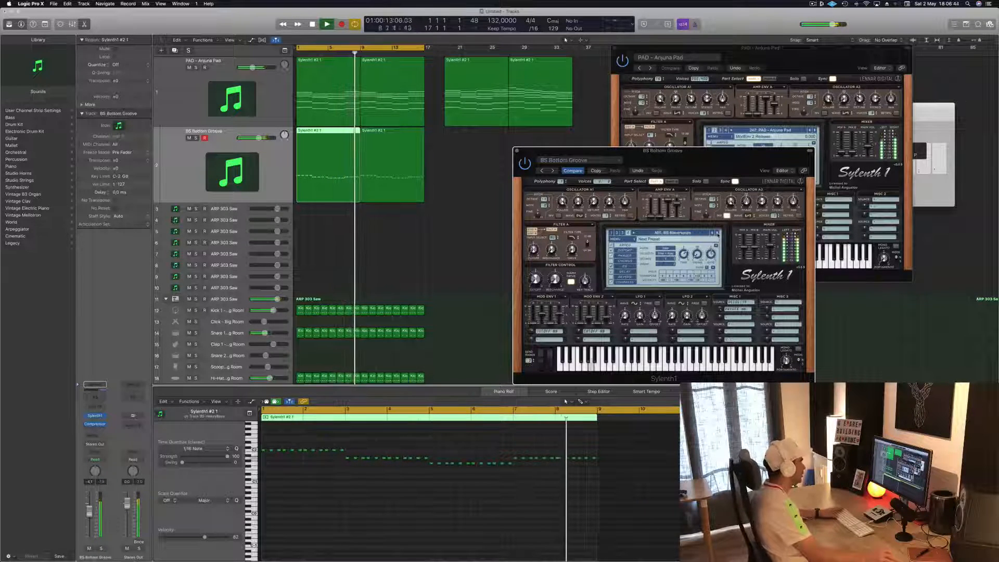
{"action": "left_click", "coordinate": [717, 234]}
{"action": "left_click", "coordinate": [717, 234]}
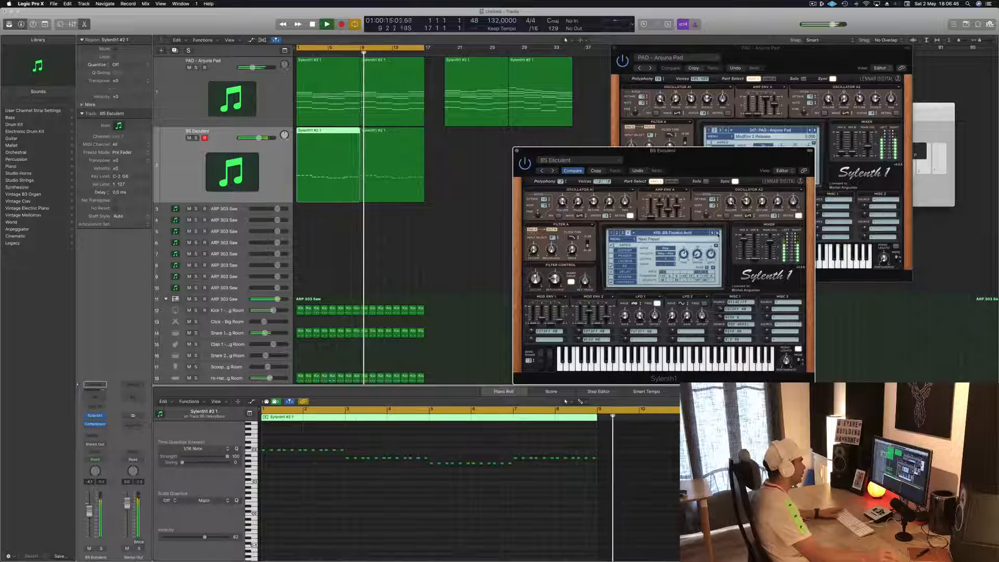
{"action": "left_click", "coordinate": [717, 233]}
{"action": "left_click", "coordinate": [717, 234]}
{"action": "left_click", "coordinate": [717, 233]}
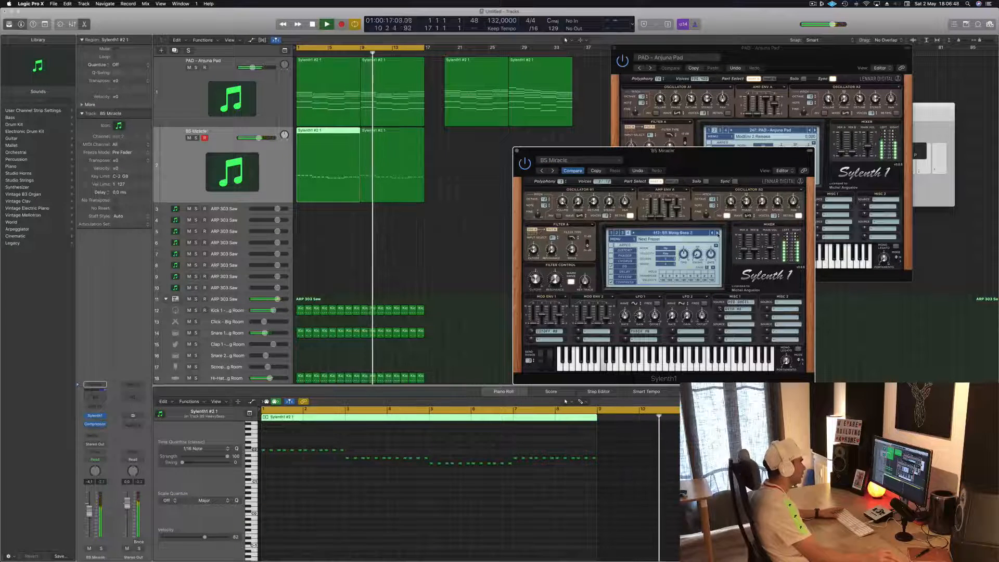
{"action": "left_click", "coordinate": [717, 233]}
{"action": "left_click", "coordinate": [717, 233]}
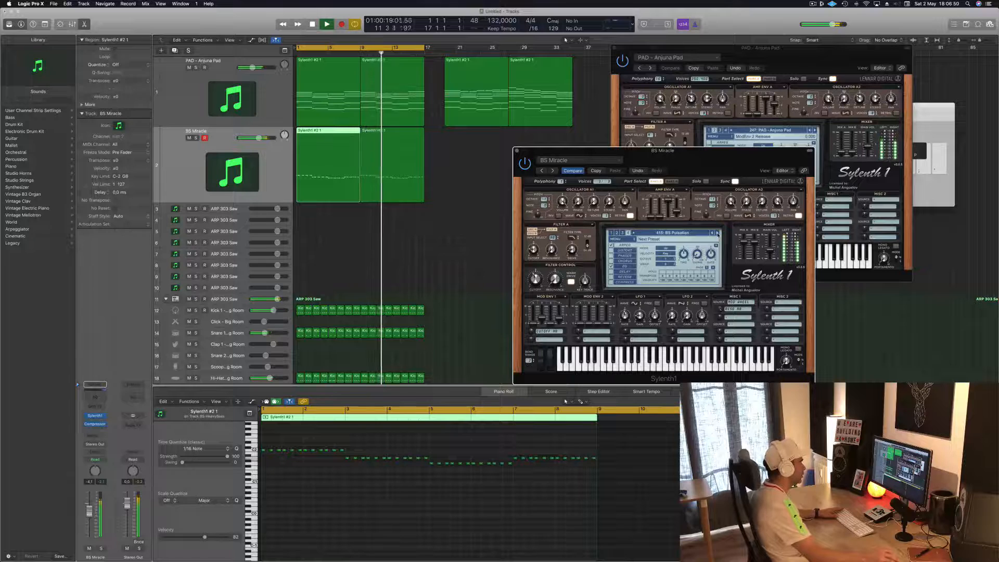
{"action": "left_click", "coordinate": [717, 233]}
{"action": "left_click", "coordinate": [717, 233]}
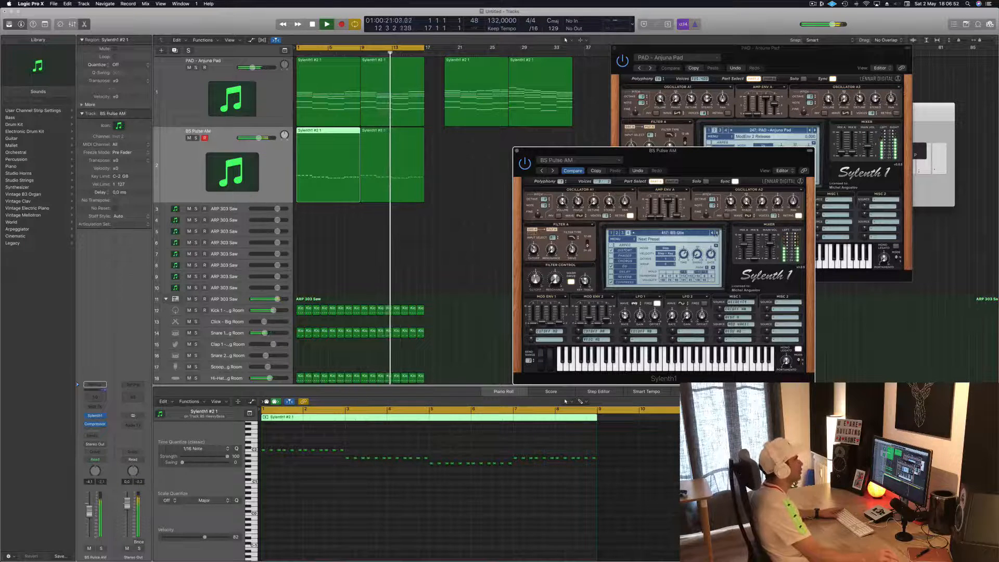
Reload the BS Another Moog preset on the bass track and close its Sylenth1 window
{"action": "left_click", "coordinate": [674, 233]}
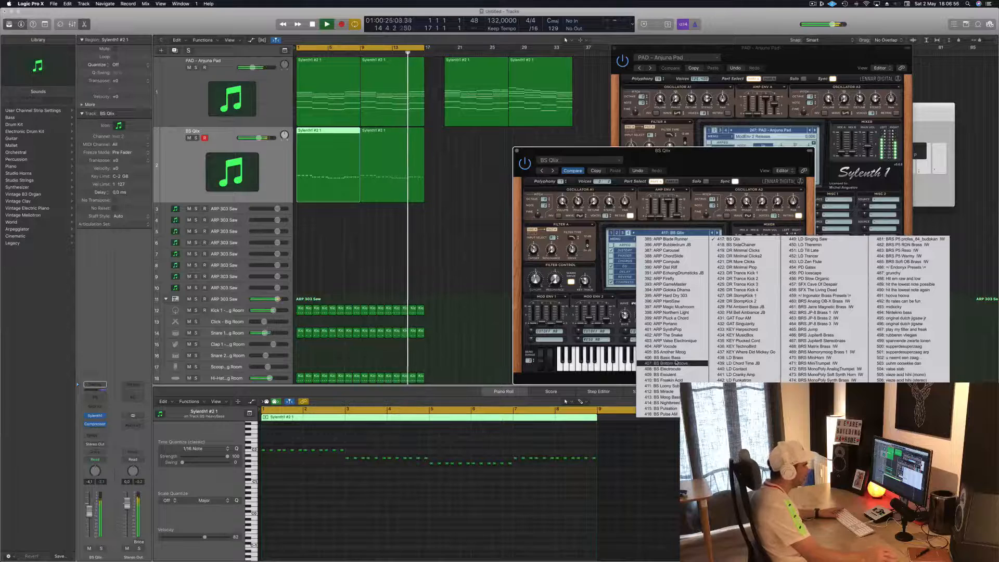
{"action": "left_click", "coordinate": [676, 363]}
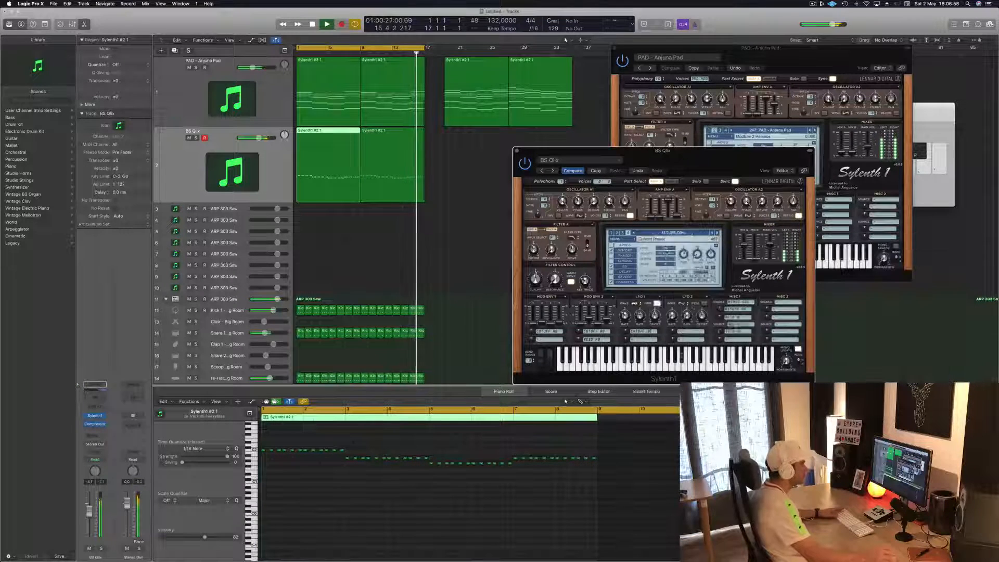
{"action": "left_click_drag", "start_coordinate": [727, 157], "coordinate": [674, 171]}
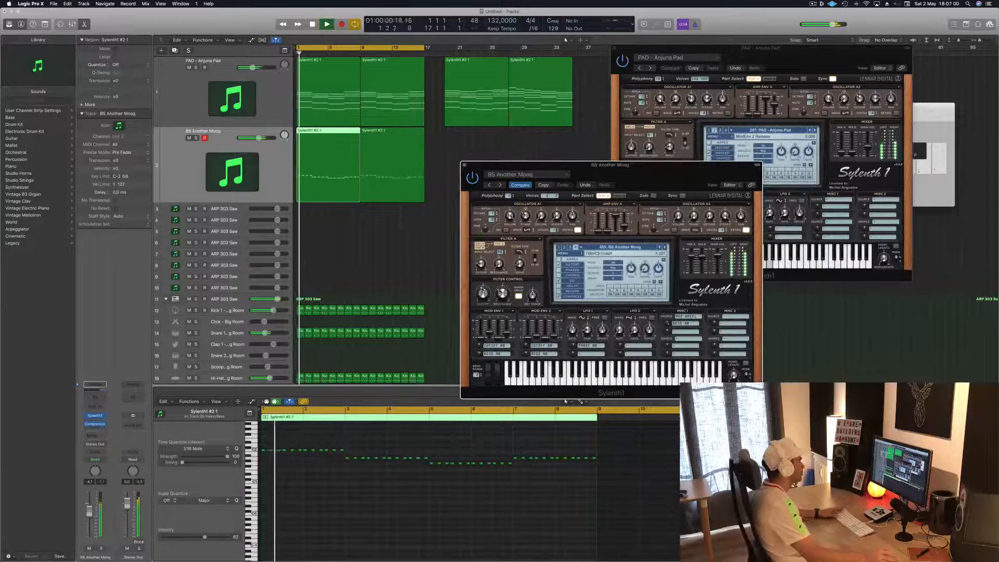
{"action": "left_click_drag", "start_coordinate": [464, 166], "coordinate": [502, 166]}
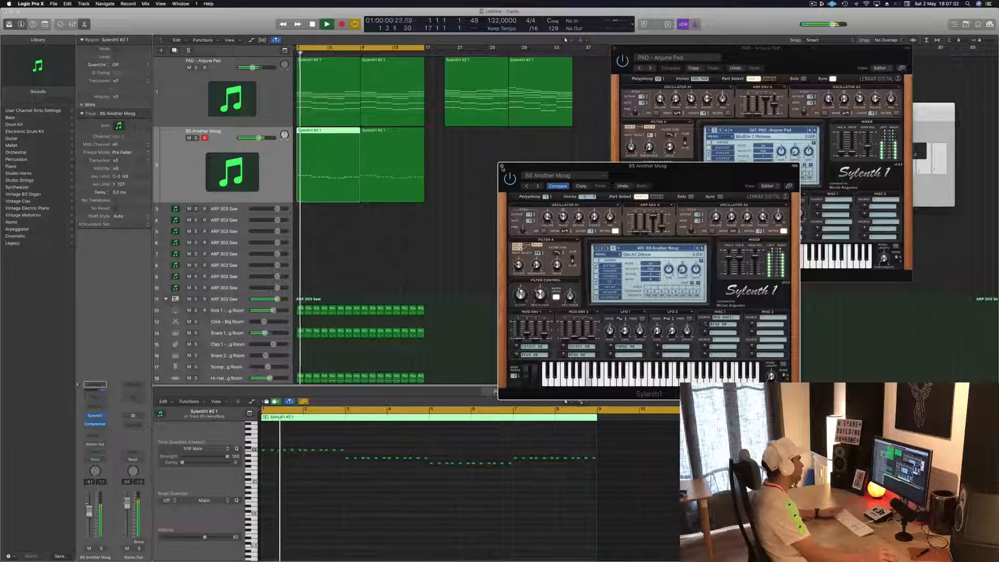
{"action": "left_click", "coordinate": [501, 166]}
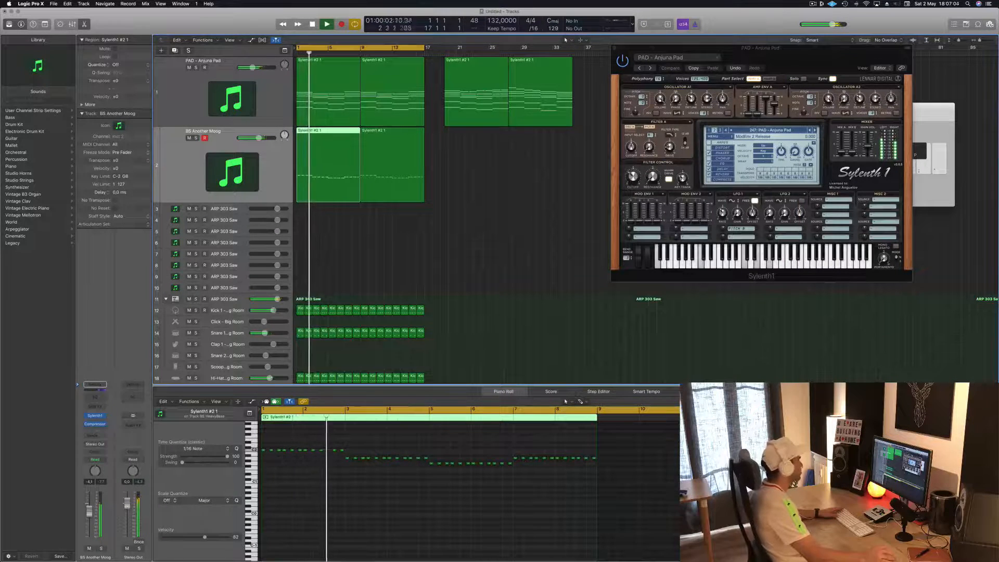
Stop playback, move the first pad region onto the first ARP 303 Saw track, and fill its old place with a copy of the second pad region
{"action": "left_click", "coordinate": [520, 276]}
{"action": "scroll", "coordinate": [534, 276], "scroll_direction": "up", "scroll_amount": 1}
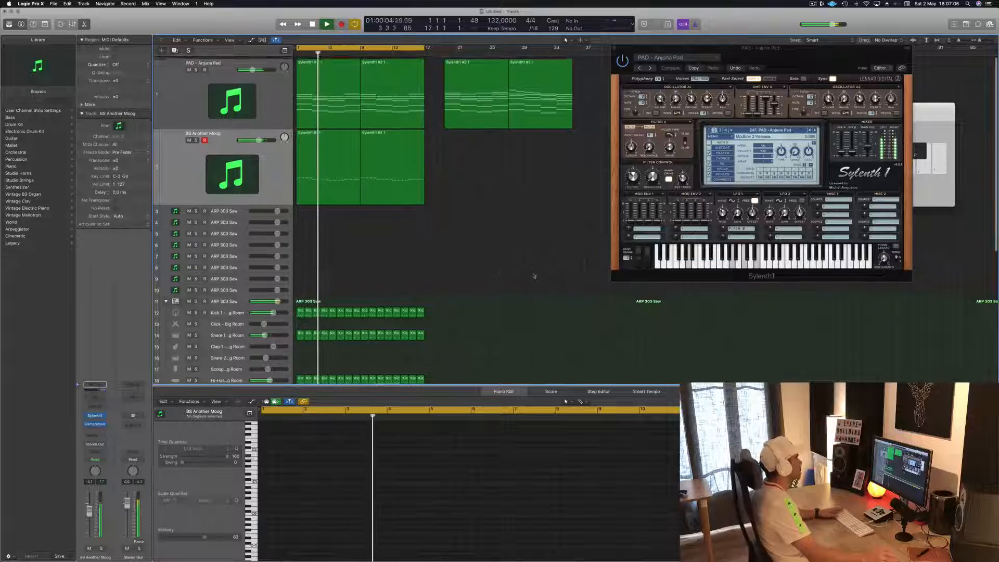
{"action": "scroll", "coordinate": [533, 277], "scroll_direction": "down", "scroll_amount": 1}
{"action": "left_click", "coordinate": [316, 104]}
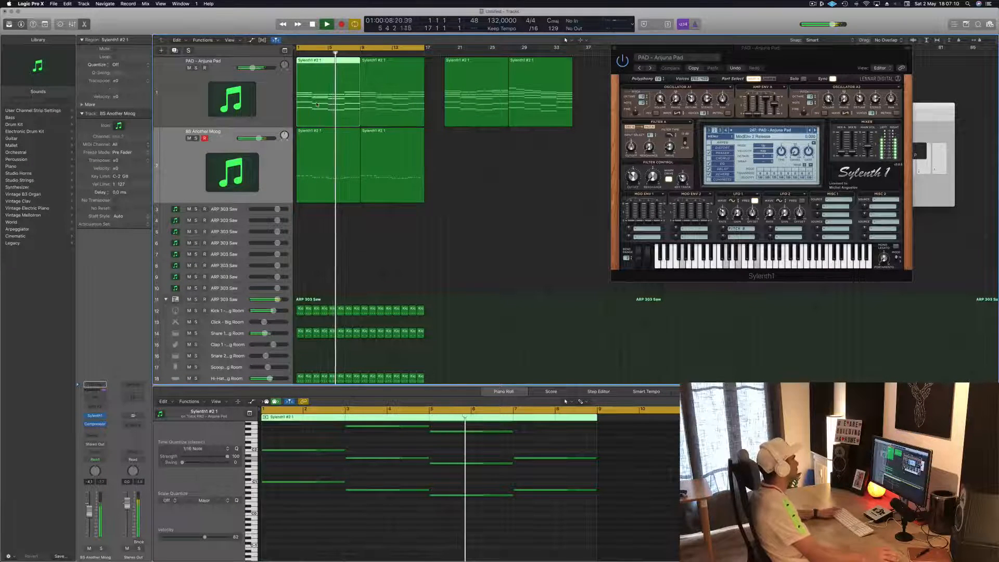
{"action": "key", "text": "space"}
{"action": "left_click_drag", "start_coordinate": [317, 104], "coordinate": [241, 210]}
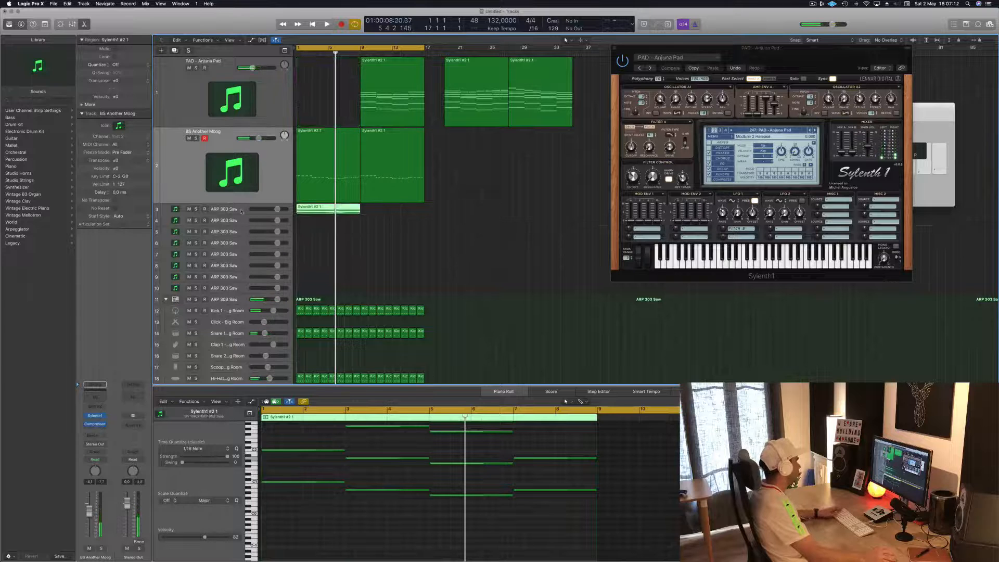
{"action": "left_click", "coordinate": [241, 210]}
{"action": "left_click_drag", "start_coordinate": [379, 94], "coordinate": [307, 95]}
Enlarge the third track's height and open its Sylenth1 window, placing it clear of the track regions
{"action": "left_click_drag", "start_coordinate": [242, 214], "coordinate": [237, 253]}
{"action": "left_click", "coordinate": [290, 232]}
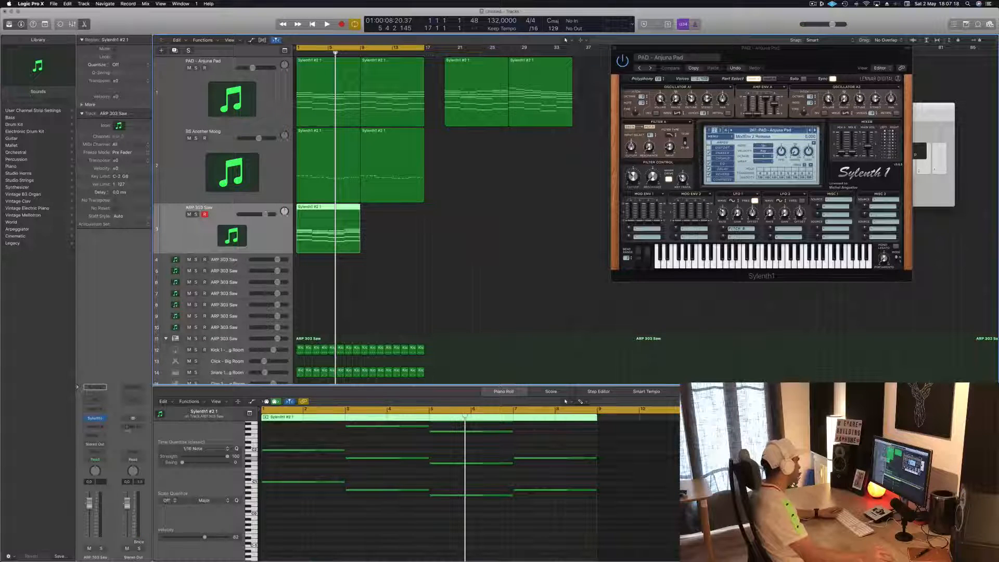
{"action": "left_click", "coordinate": [96, 419]}
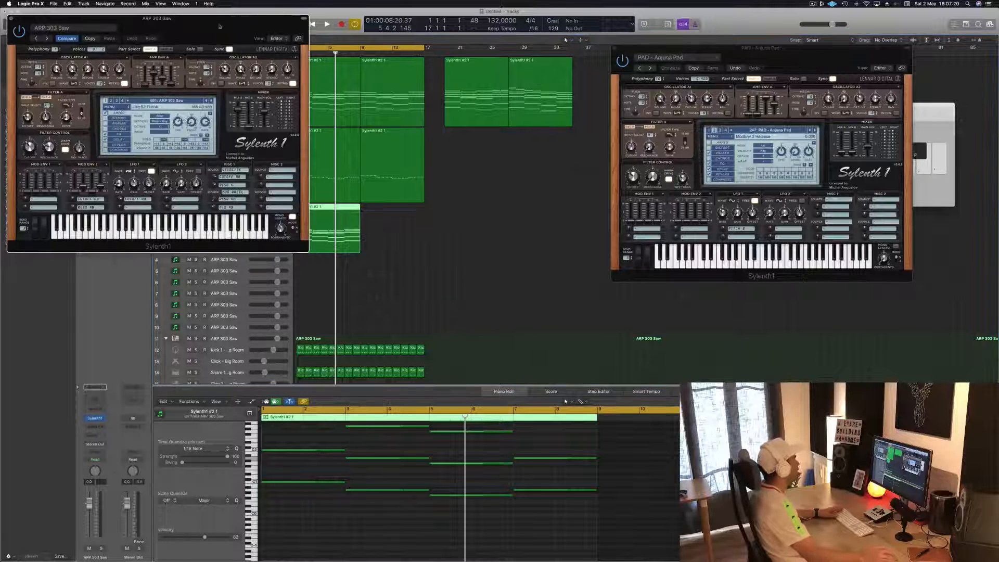
{"action": "left_click_drag", "start_coordinate": [219, 26], "coordinate": [785, 115]}
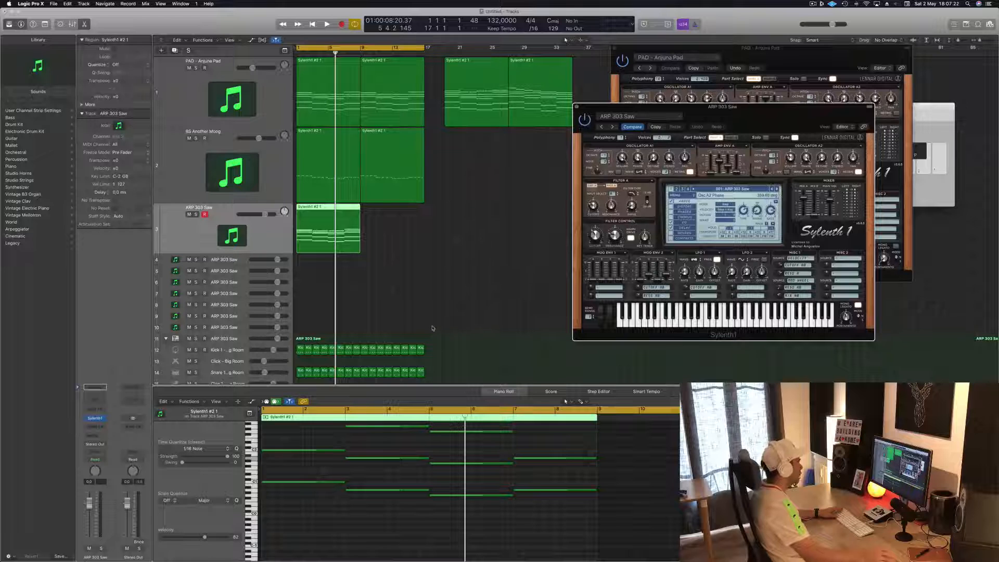
Shorten all 20 chord notes of the third track's region to quarter-note stabs and copy them one bar later
{"action": "scroll", "coordinate": [373, 456], "scroll_direction": "up", "scroll_amount": 5}
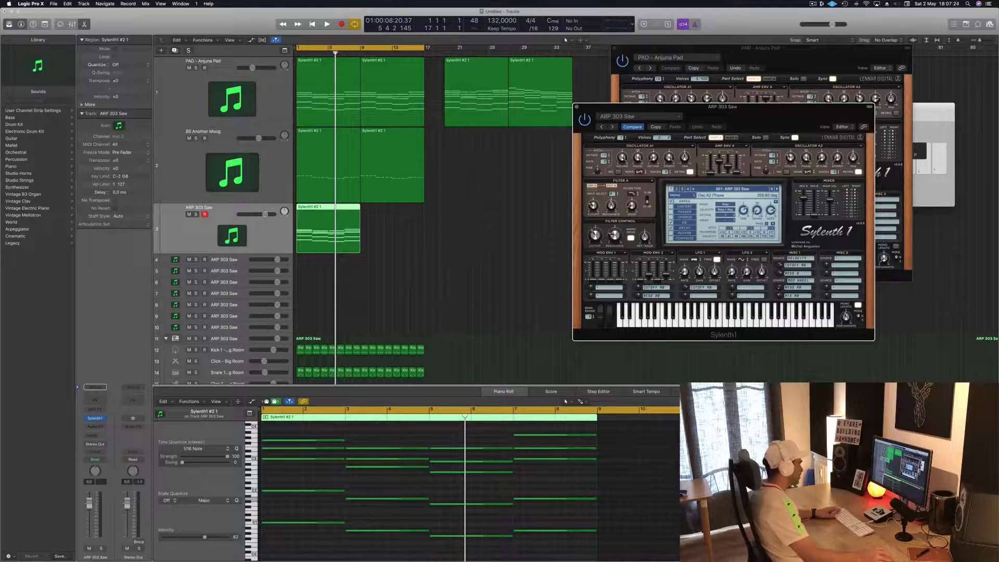
{"action": "left_click_drag", "start_coordinate": [316, 433], "coordinate": [572, 543]}
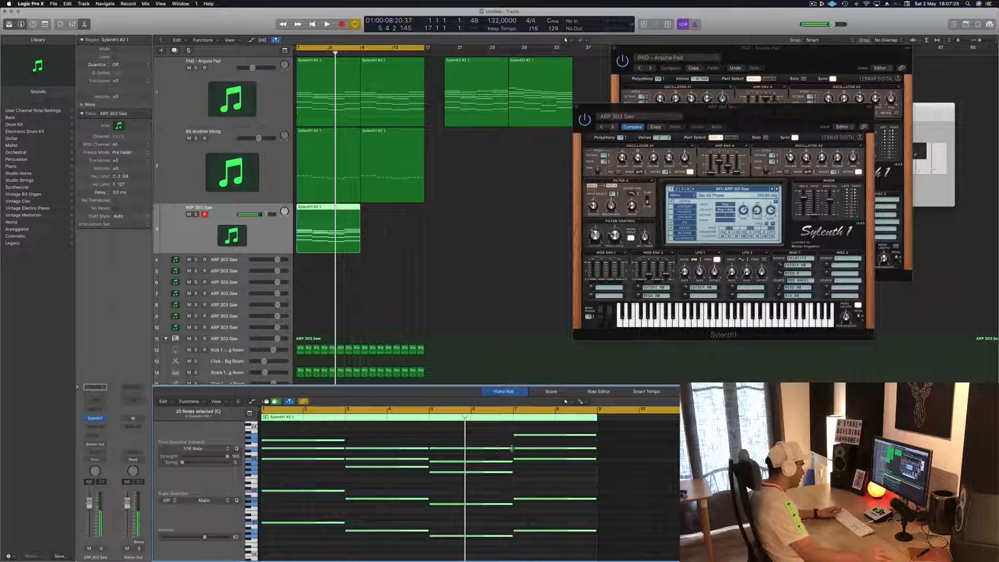
{"action": "left_click_drag", "start_coordinate": [511, 448], "coordinate": [441, 449]}
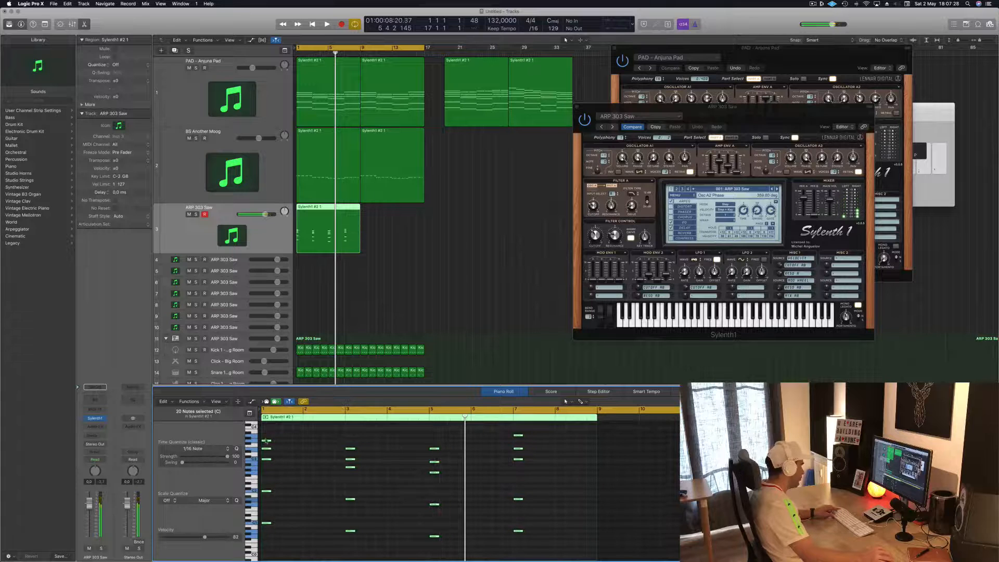
{"action": "left_click_drag", "start_coordinate": [266, 442], "coordinate": [315, 445]}
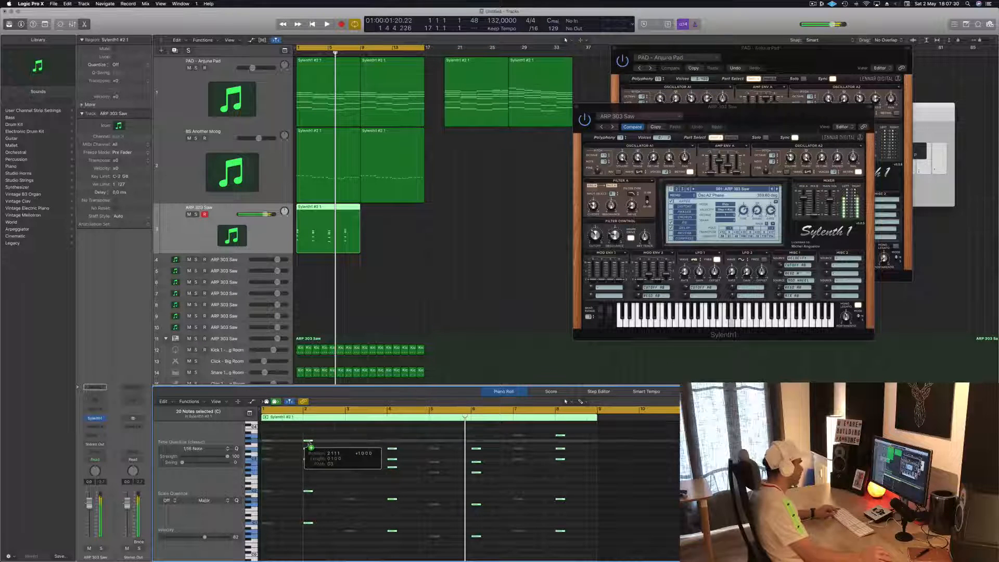
{"action": "left_click_drag", "start_coordinate": [308, 443], "coordinate": [308, 443]}
Load the CHRIS G factory bank in the third track's Sylenth1 and move the window away from the loop regions
{"action": "left_click", "coordinate": [679, 196]}
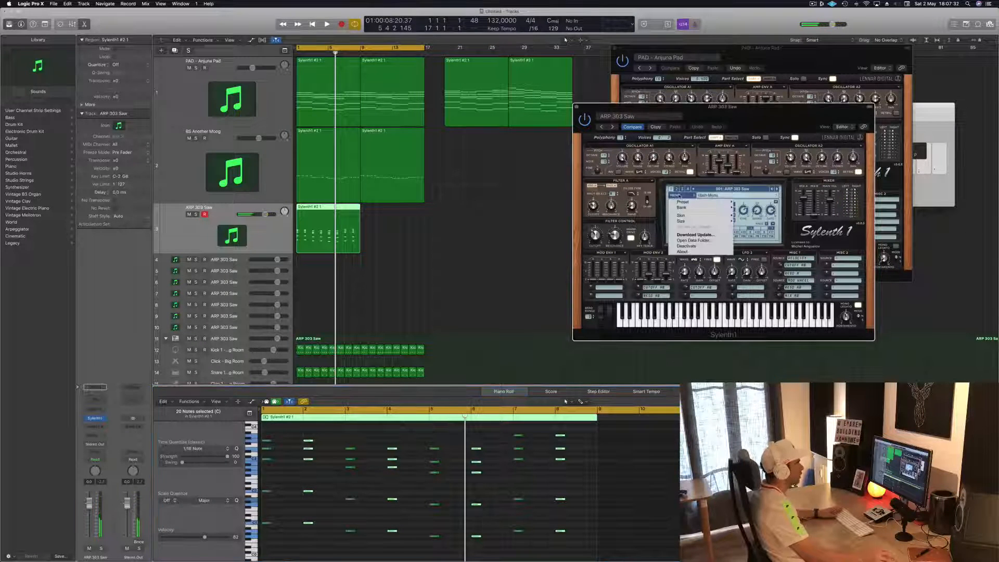
{"action": "mouse_move", "coordinate": [700, 207]}
{"action": "mouse_move", "coordinate": [741, 207]}
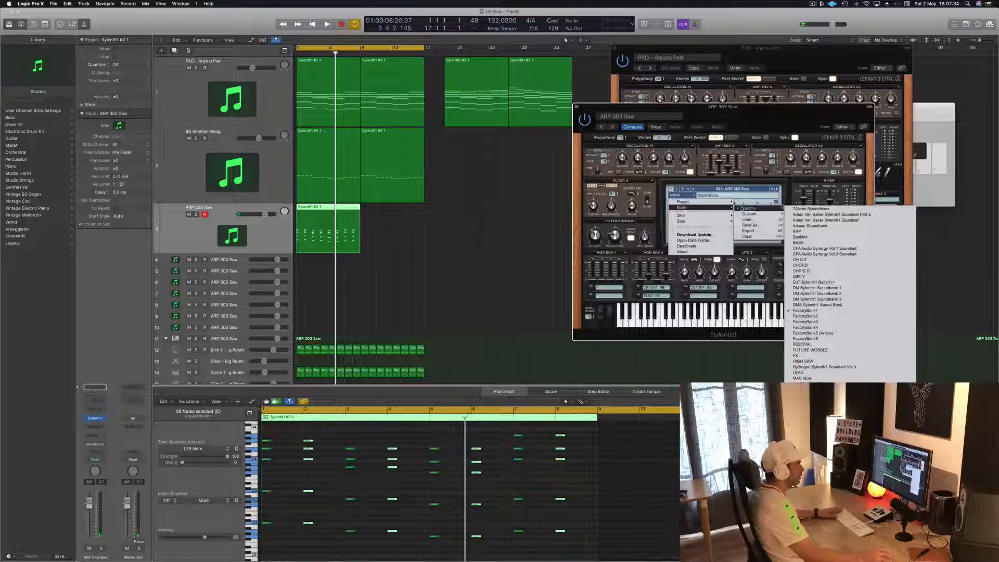
{"action": "left_click", "coordinate": [815, 271]}
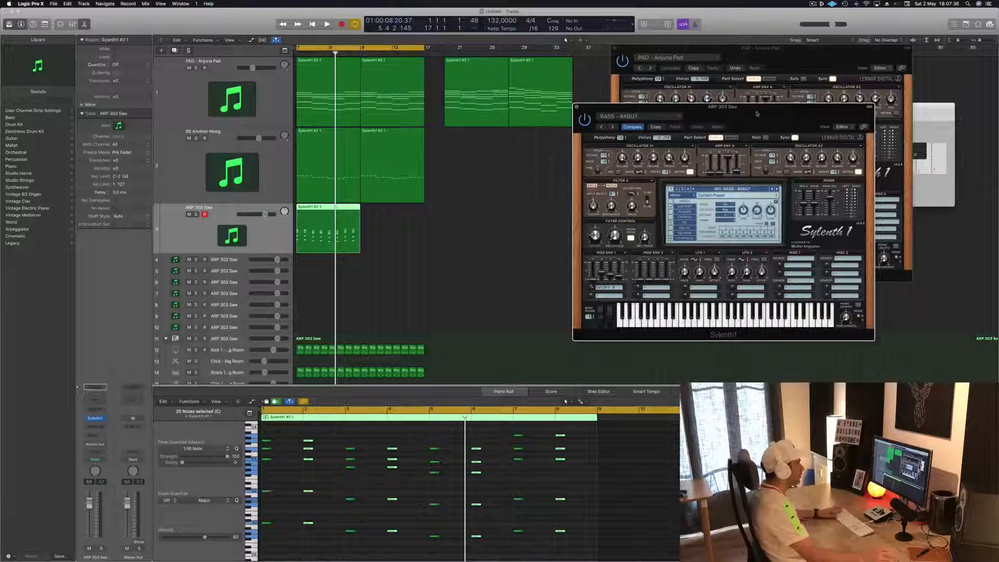
{"action": "left_click_drag", "start_coordinate": [757, 113], "coordinate": [681, 136]}
Duplicate the chord-stab region directly after itself to fill the second half of the loop, and start playback
{"action": "left_click_drag", "start_coordinate": [356, 210], "coordinate": [413, 215]}
{"action": "left_click", "coordinate": [186, 224]}
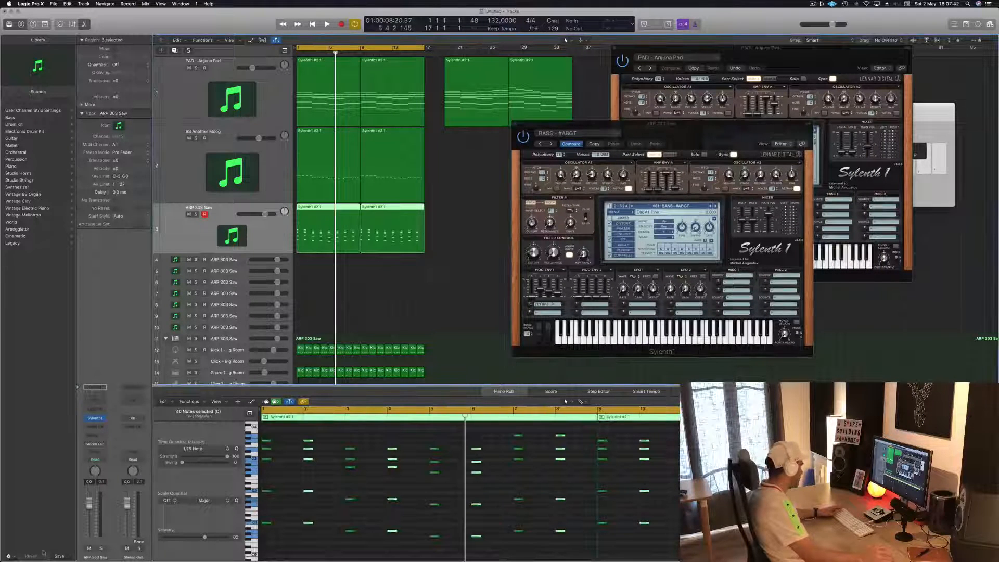
{"action": "key", "text": "space"}
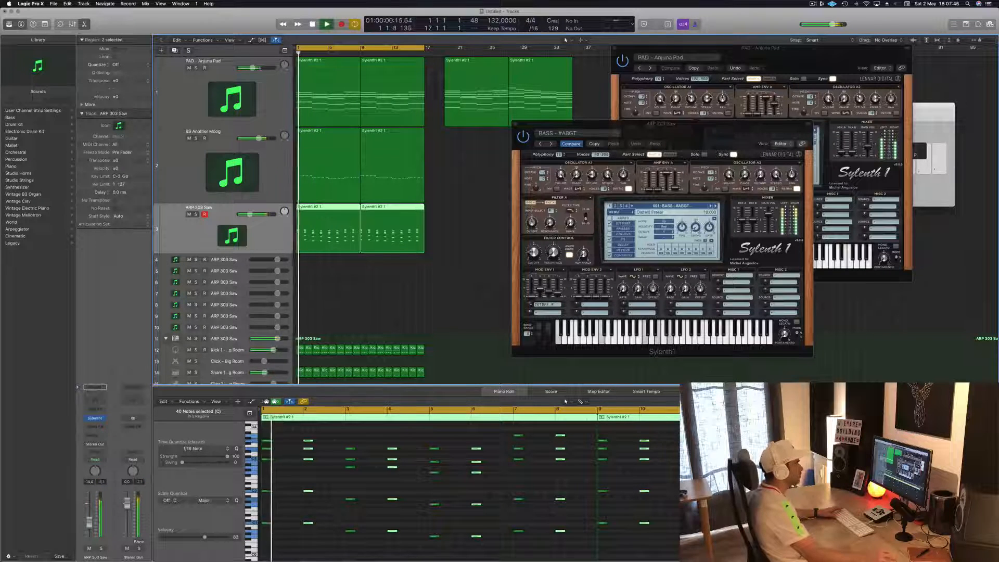
Load the LEAD - Aquamarine preset on the chord-stab track, replay the loop and raise the track's fader
{"action": "left_click", "coordinate": [692, 207]}
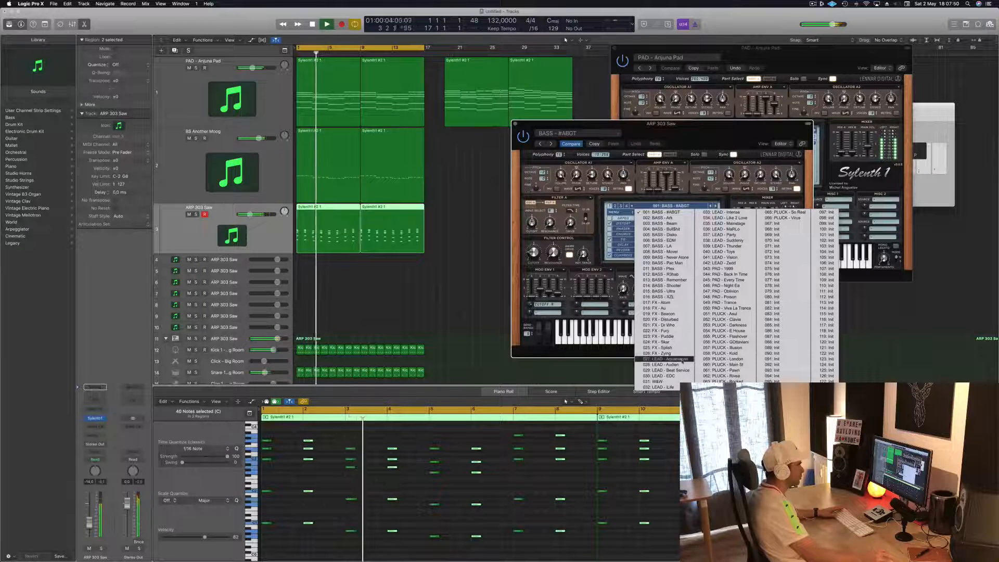
{"action": "left_click", "coordinate": [662, 359]}
{"action": "key", "text": "Return"}
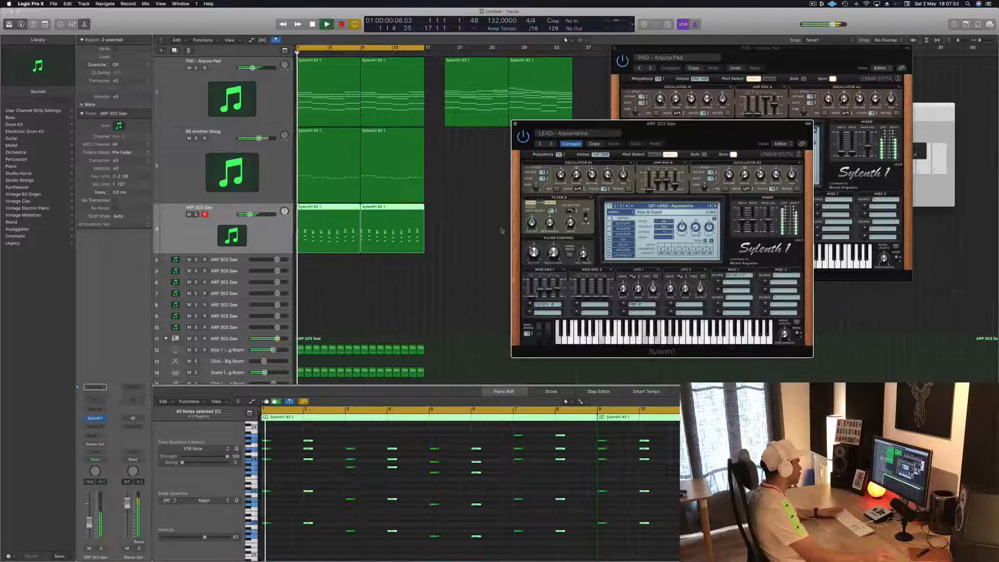
{"action": "left_click", "coordinate": [90, 520]}
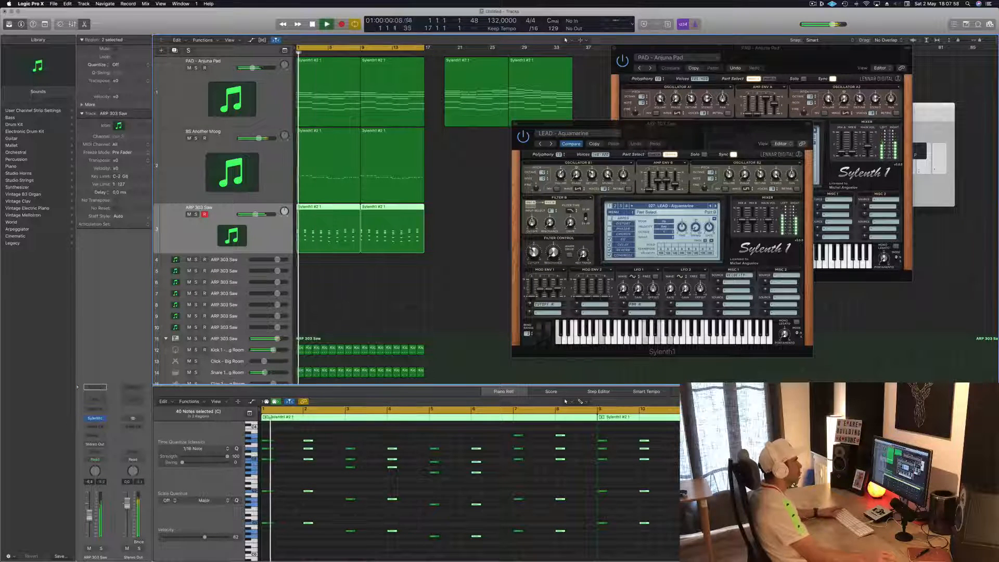
Audition the lead presets from LEAD - Beat Service to LEAD - iLife on the chord-stab track and lower its fader
{"action": "left_click", "coordinate": [715, 206]}
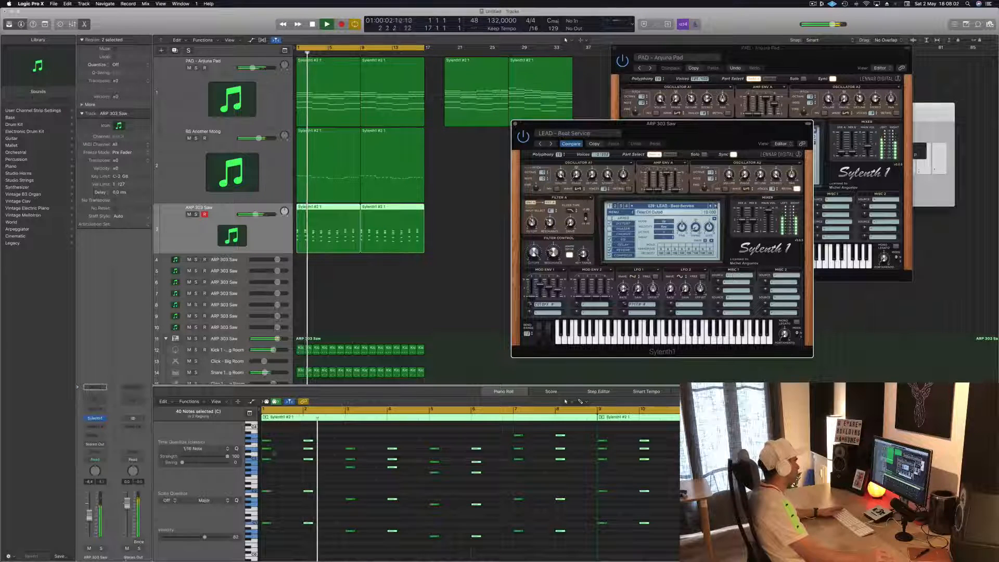
{"action": "left_click_drag", "start_coordinate": [90, 517], "coordinate": [90, 520]}
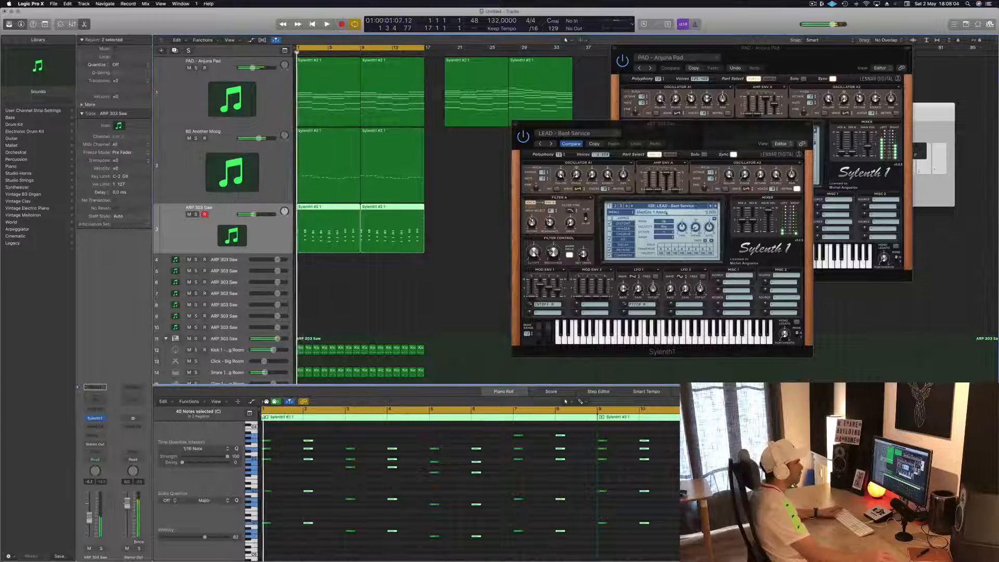
{"action": "left_click", "coordinate": [716, 206]}
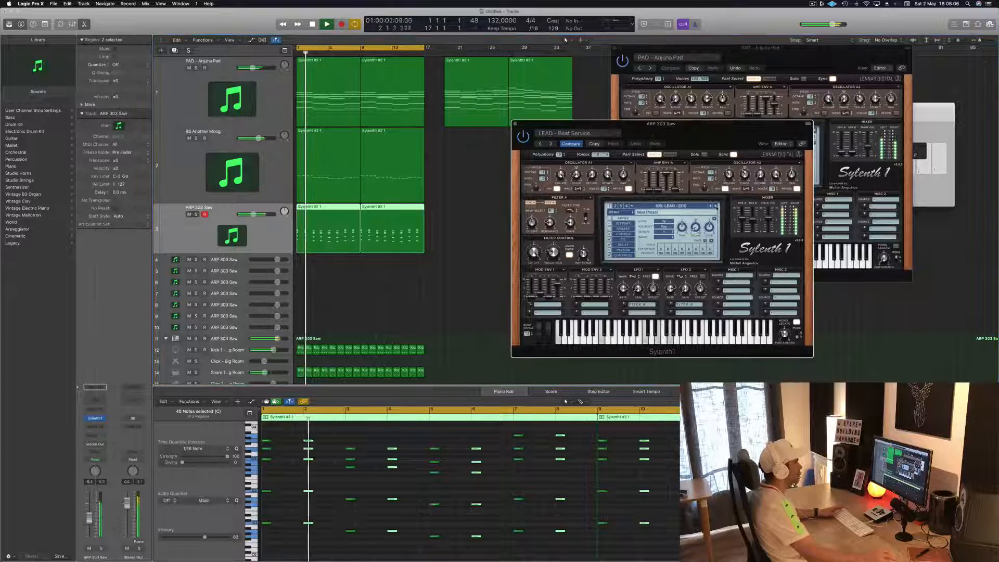
{"action": "left_click", "coordinate": [716, 206]}
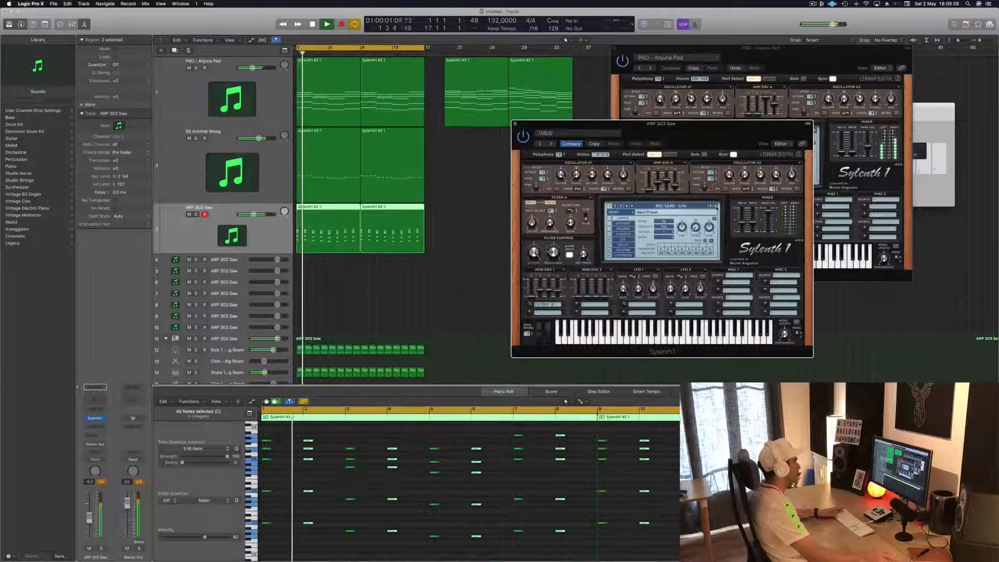
{"action": "left_click", "coordinate": [88, 520]}
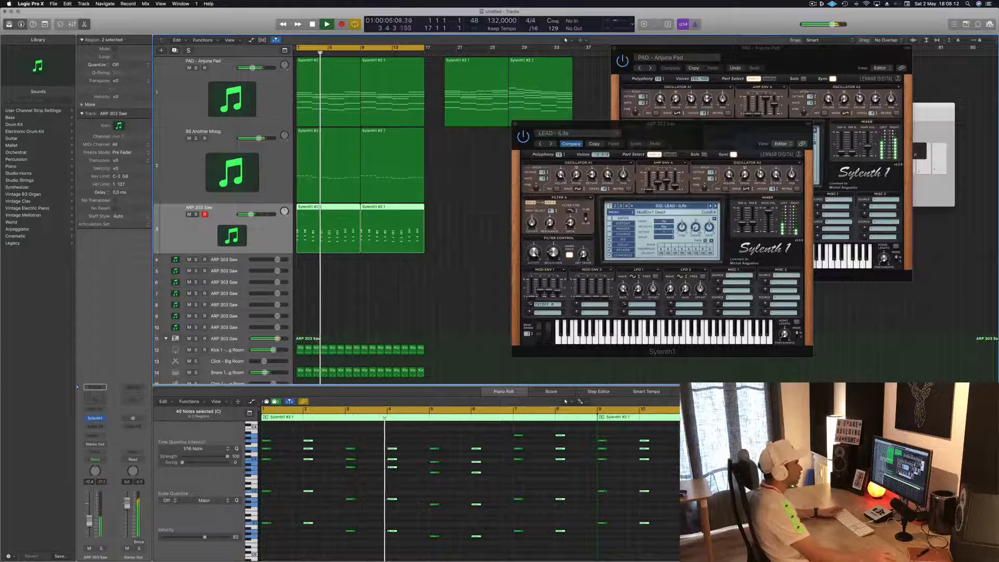
Audition the remaining lead presets from LEAD - Intense through LEAD - Zedd on the chord-stab track, restarting the loop between them
{"action": "left_click", "coordinate": [716, 206]}
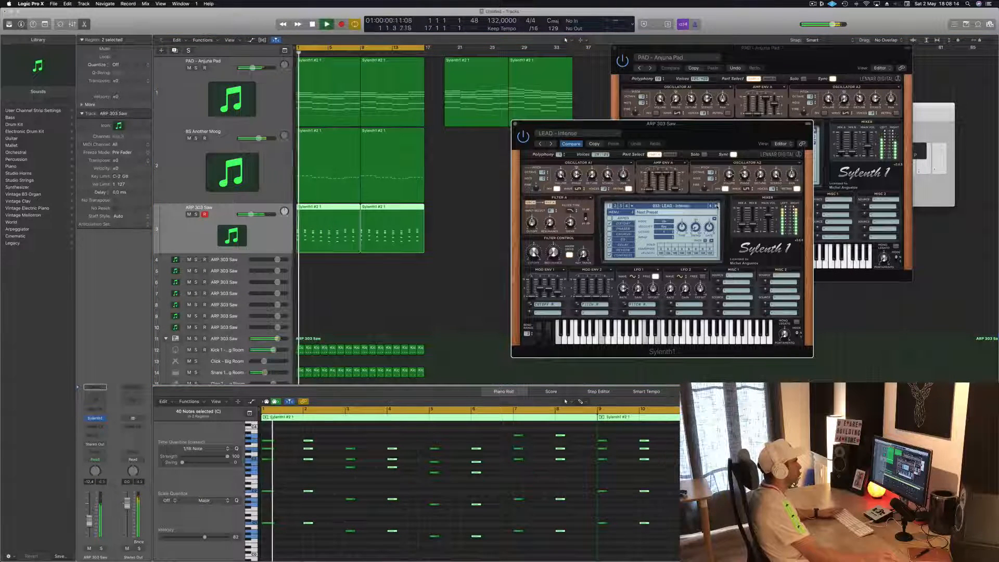
{"action": "left_click", "coordinate": [715, 206]}
{"action": "key", "text": "space"}
{"action": "left_click", "coordinate": [715, 205]}
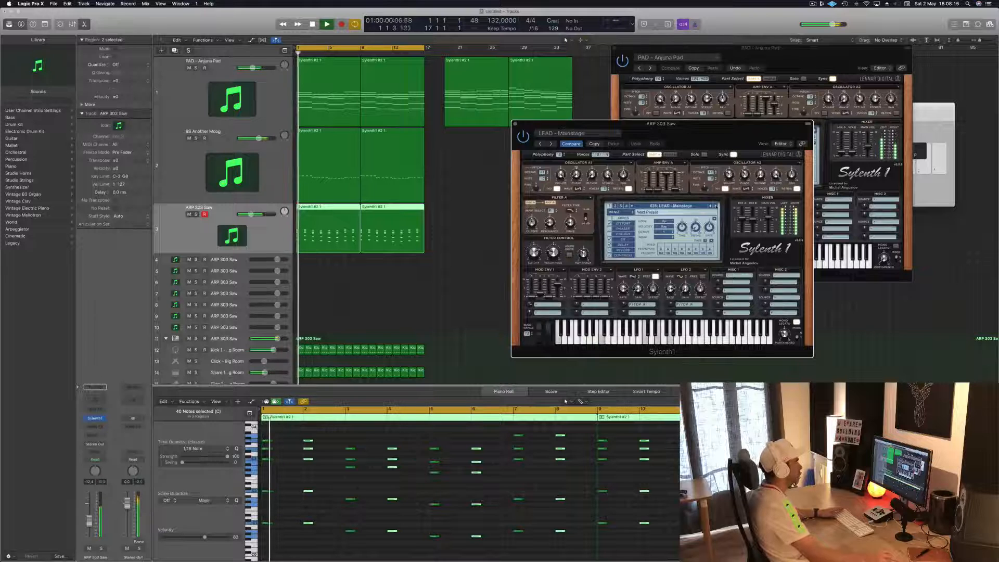
{"action": "left_click", "coordinate": [716, 205]}
{"action": "key", "text": "space"}
{"action": "left_click", "coordinate": [716, 205]}
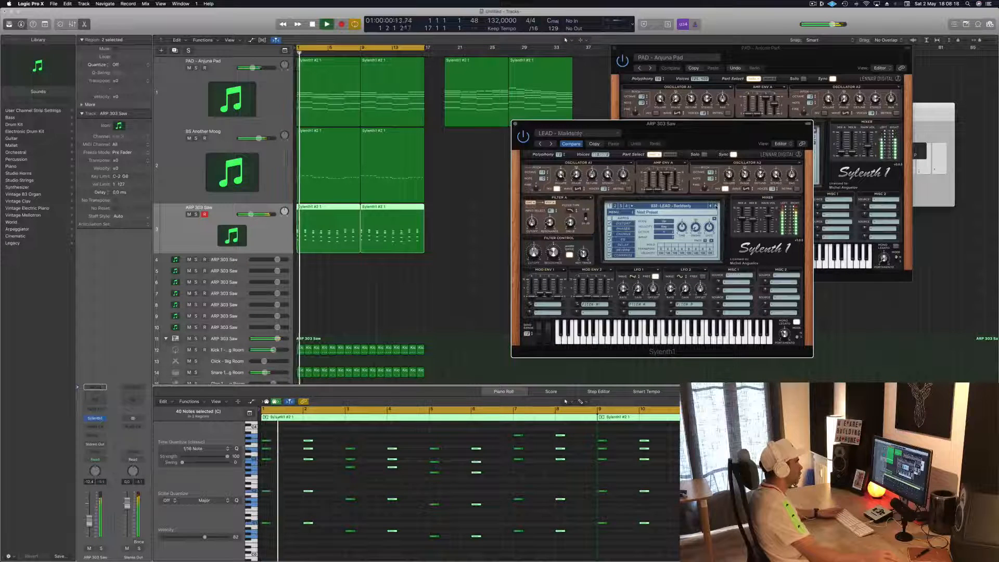
{"action": "left_click", "coordinate": [716, 205]}
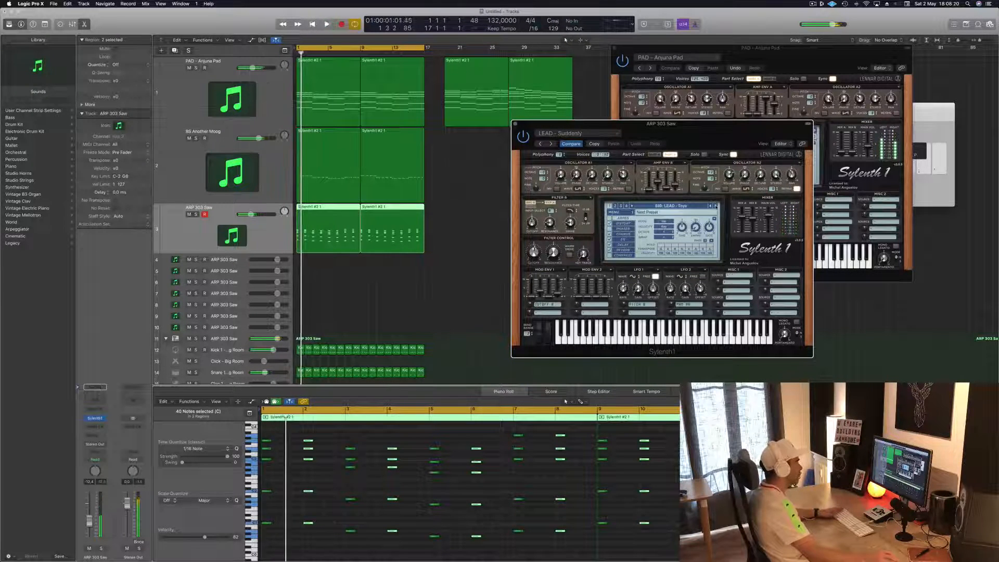
{"action": "left_click", "coordinate": [715, 205]}
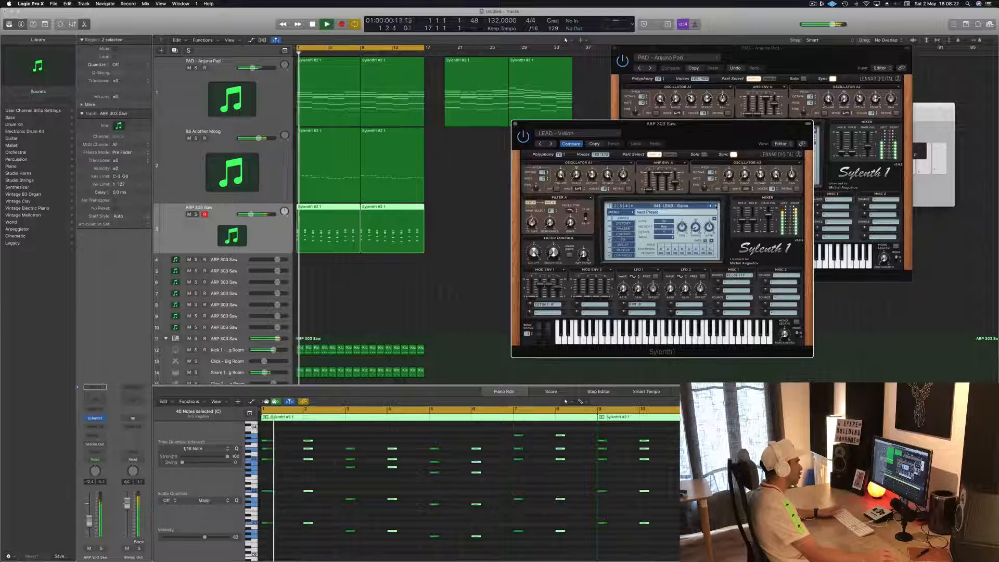
{"action": "left_click", "coordinate": [715, 206]}
{"action": "left_click", "coordinate": [715, 205]}
{"action": "key", "text": "space"}
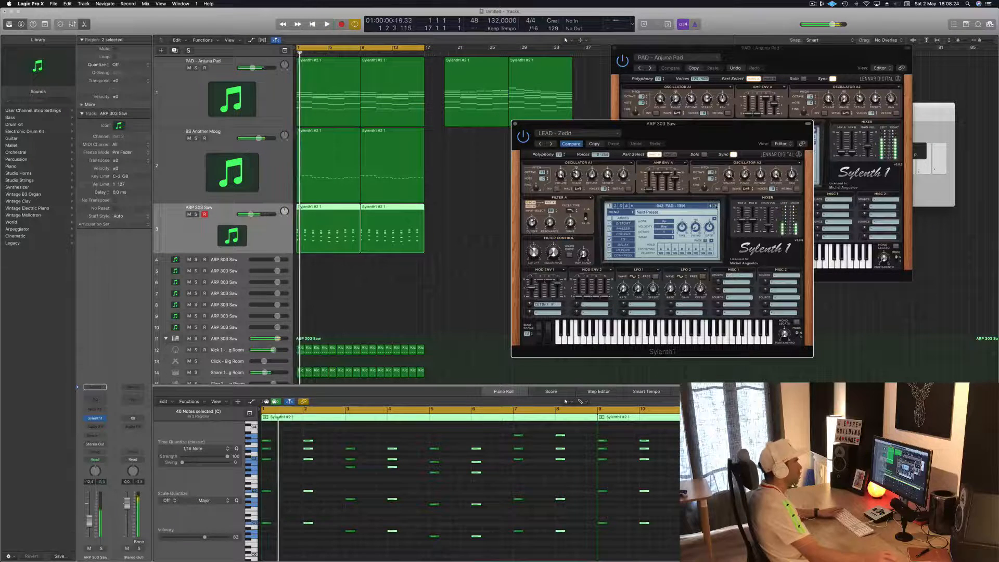
Reload the LEAD - Aquamarine preset on the chord-stab track, raise the track's fader and replay the loop
{"action": "left_click", "coordinate": [682, 205]}
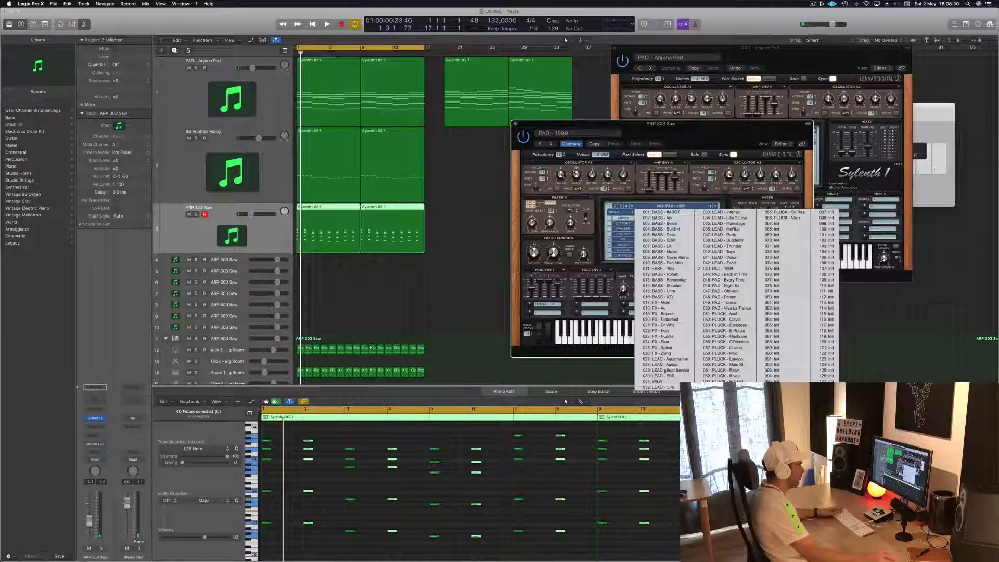
{"action": "left_click", "coordinate": [673, 359]}
{"action": "key", "text": "space"}
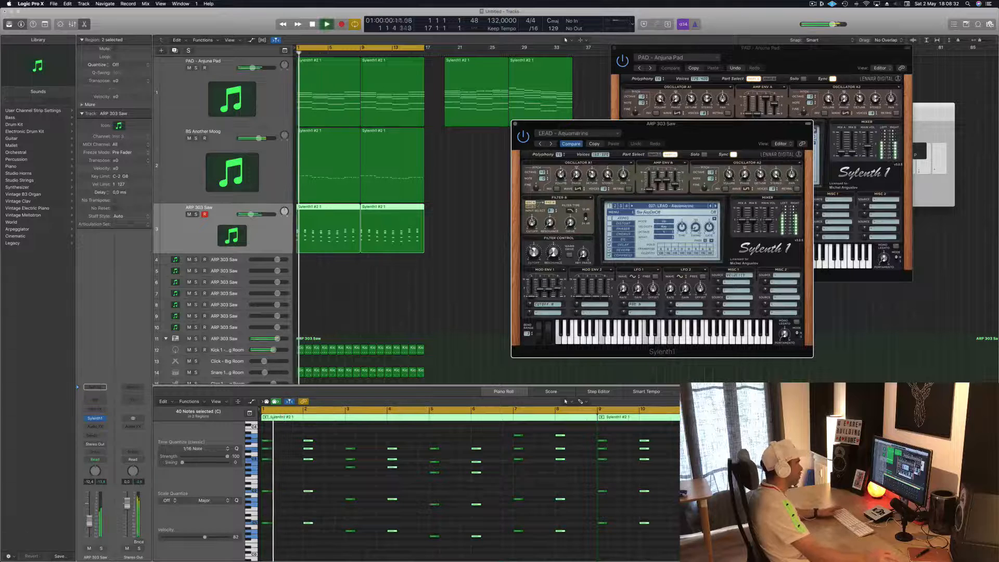
{"action": "left_click_drag", "start_coordinate": [90, 522], "coordinate": [90, 515]}
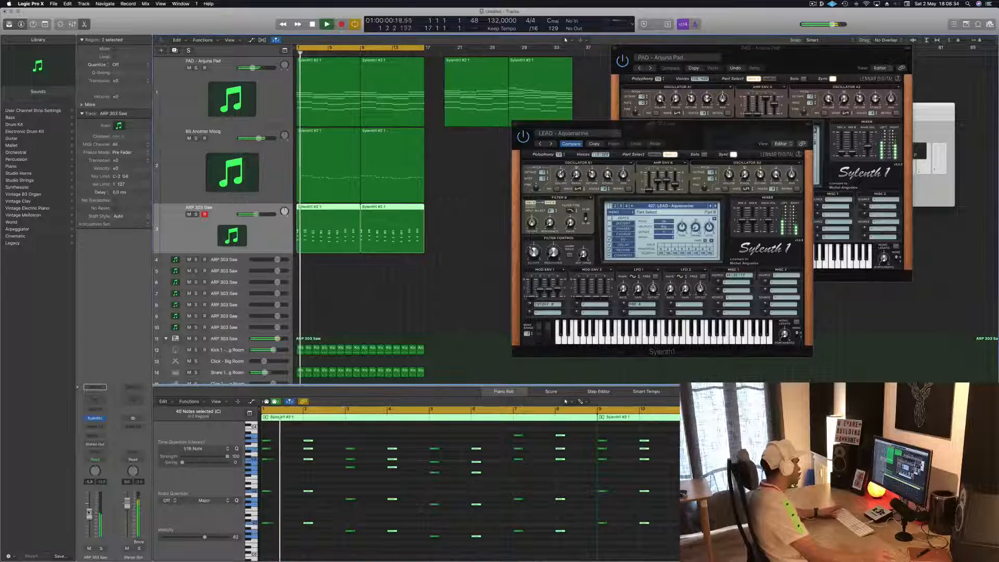
{"action": "key", "text": "space"}
{"action": "key", "text": "space"}
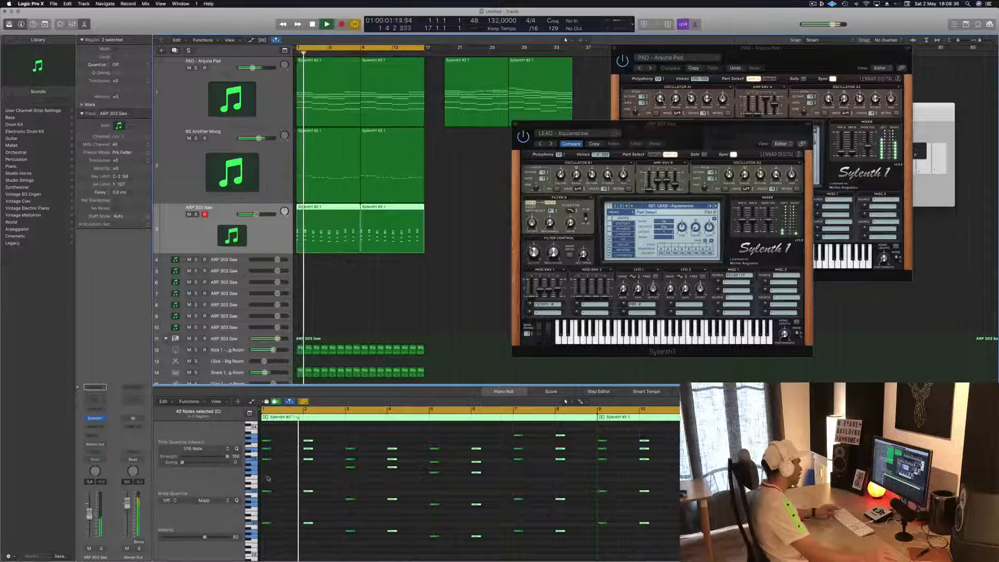
Select all notes in both chord-stab regions and copy them to add a second stab shortly after each original
{"action": "key", "text": "super+a"}
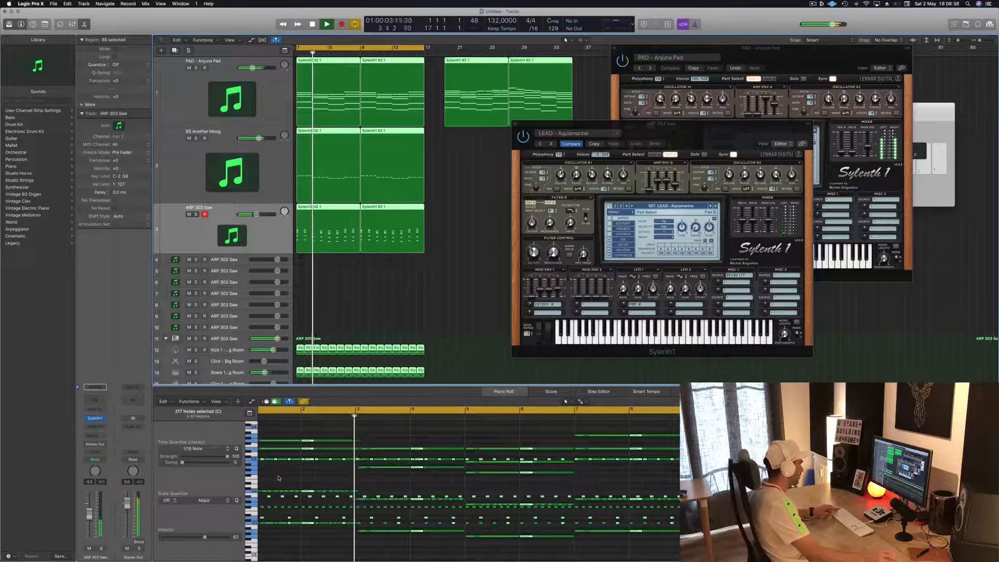
{"action": "left_click_drag", "start_coordinate": [466, 228], "coordinate": [291, 240]}
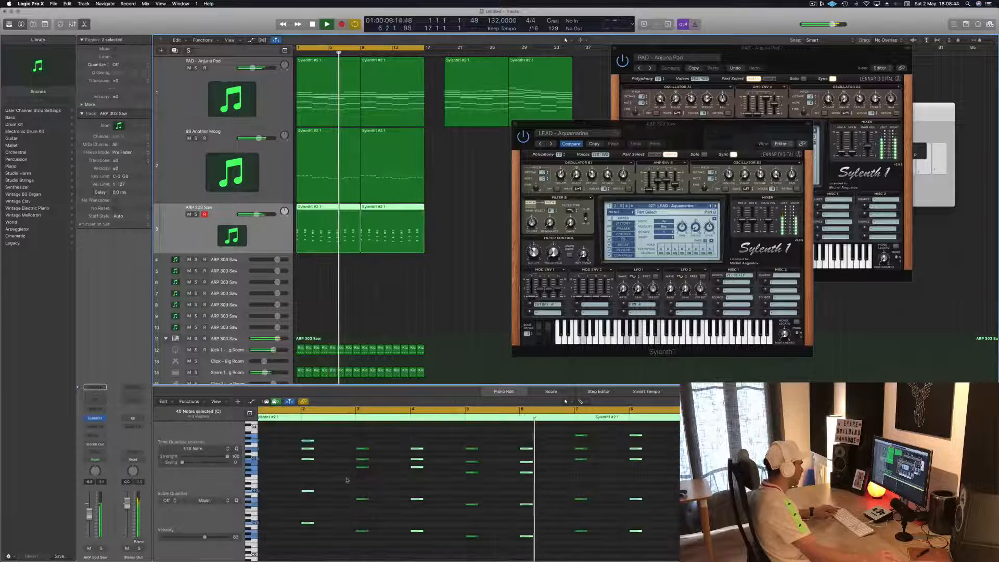
{"action": "scroll", "coordinate": [345, 479], "scroll_direction": "down", "scroll_amount": 5}
{"action": "left_click", "coordinate": [380, 474]}
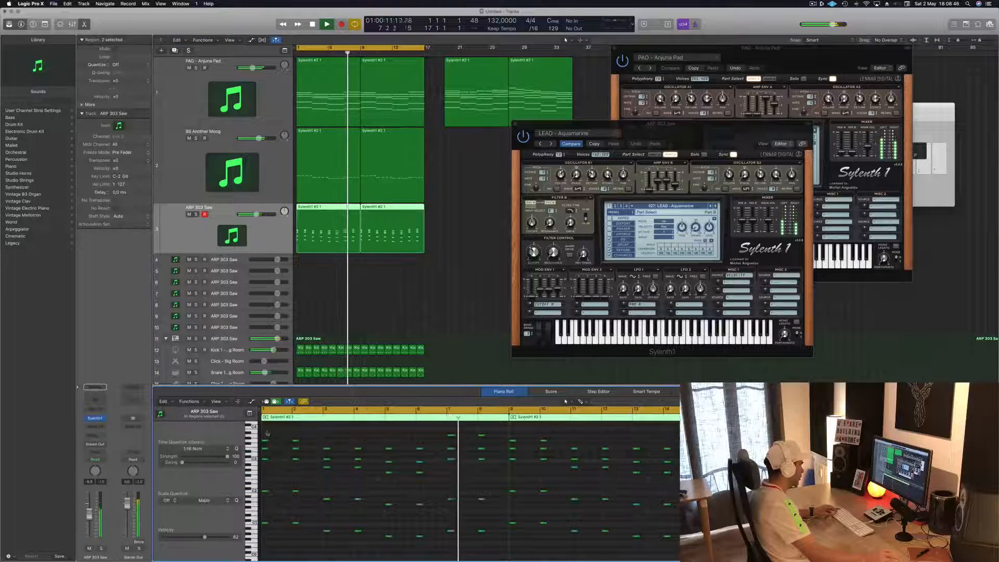
{"action": "key", "text": "super+a"}
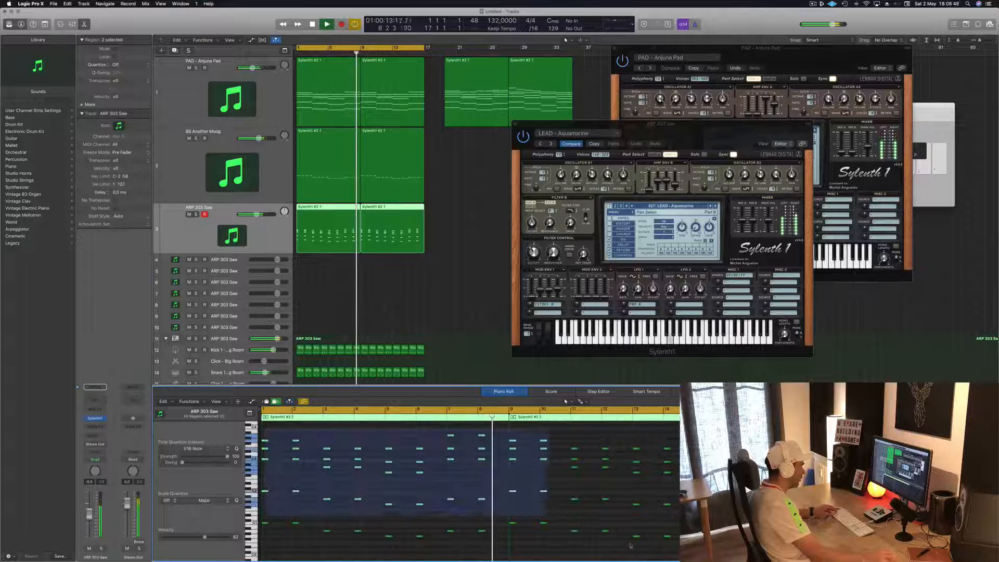
{"action": "scroll", "coordinate": [296, 477], "scroll_direction": "up", "scroll_amount": 2}
{"action": "scroll", "coordinate": [295, 477], "scroll_direction": "up", "scroll_amount": 2}
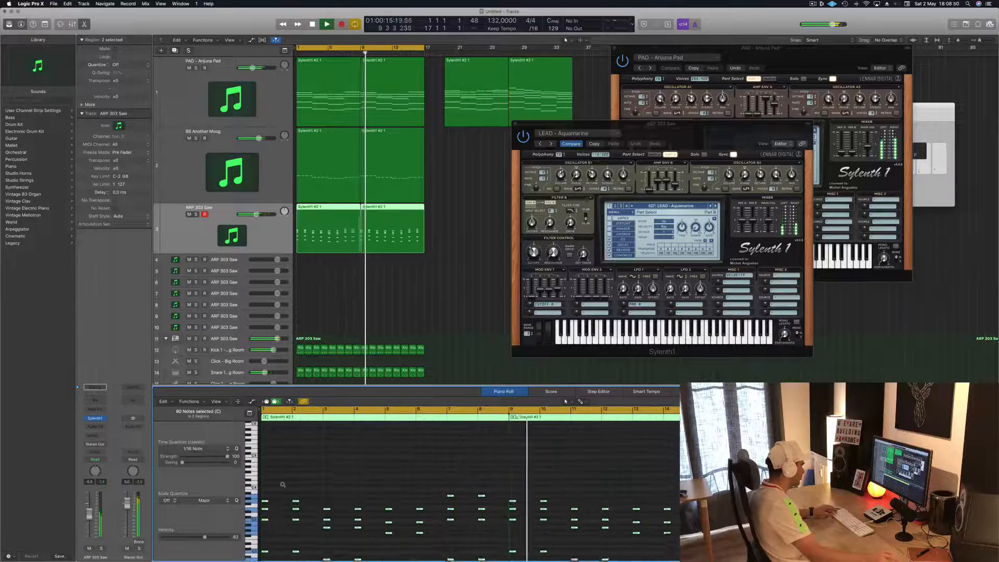
{"action": "scroll", "coordinate": [274, 503], "scroll_direction": "up", "scroll_amount": 3}
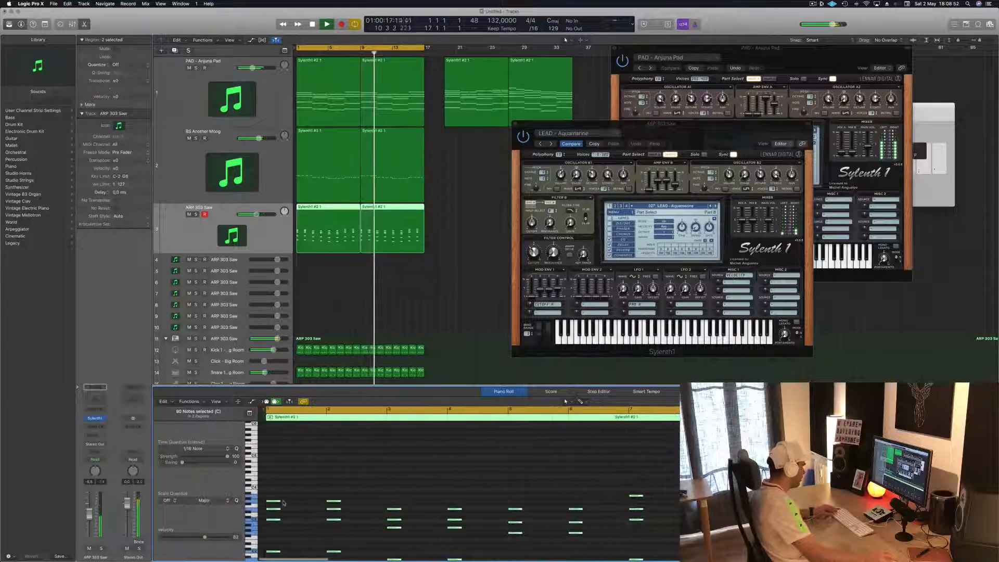
{"action": "left_click_drag", "start_coordinate": [274, 503], "coordinate": [291, 506]}
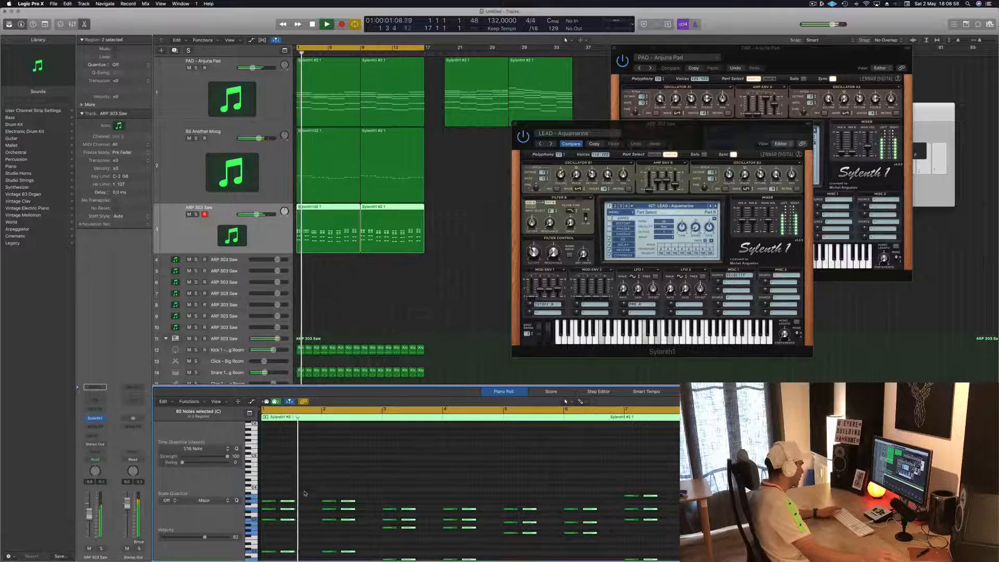
Reposition the copied stabs to start about three sixteenths after the original stabs in each bar
{"action": "key", "text": "super+Right"}
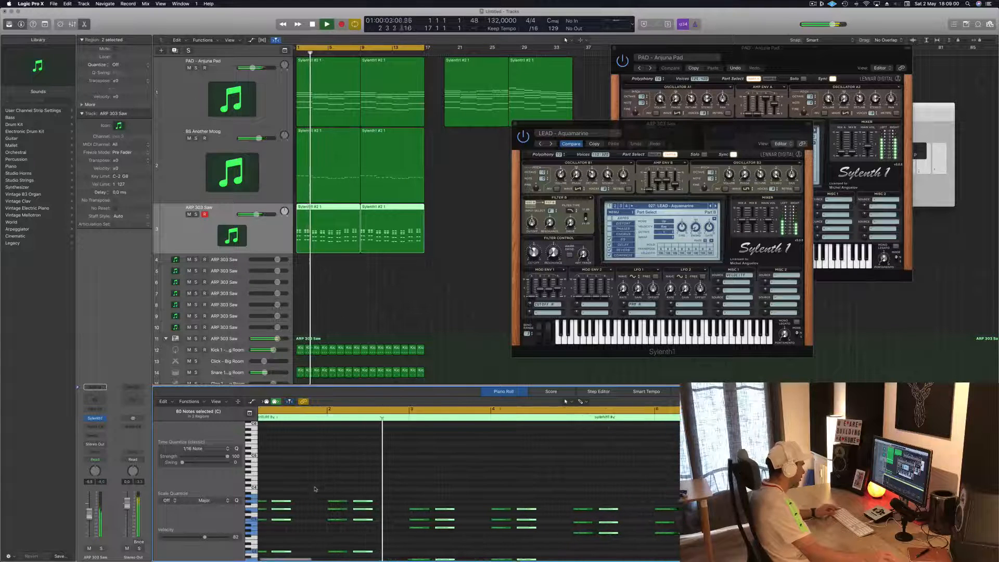
{"action": "scroll", "coordinate": [318, 488], "scroll_direction": "left", "scroll_amount": 2}
{"action": "key", "text": "space"}
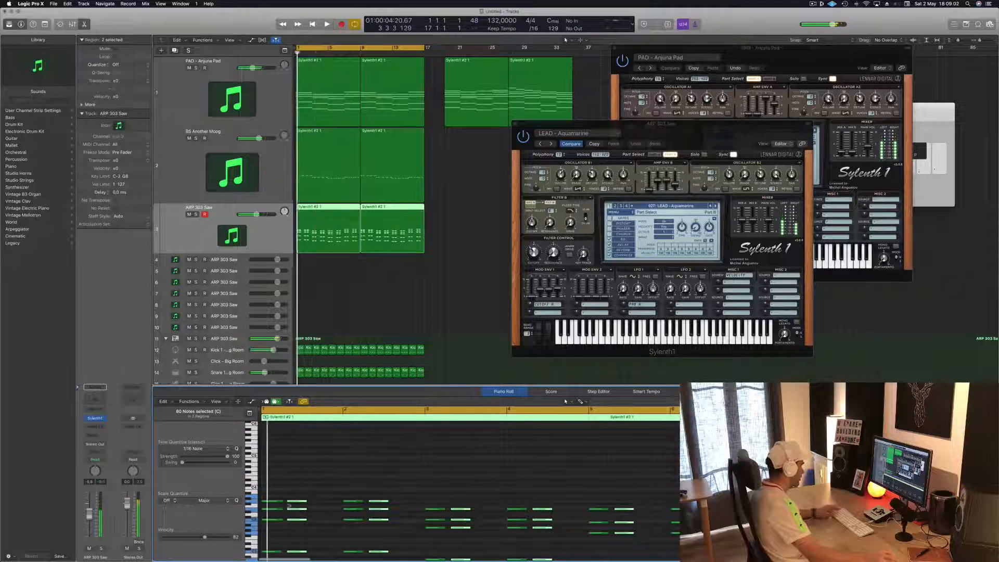
{"action": "left_click_drag", "start_coordinate": [293, 502], "coordinate": [297, 502]}
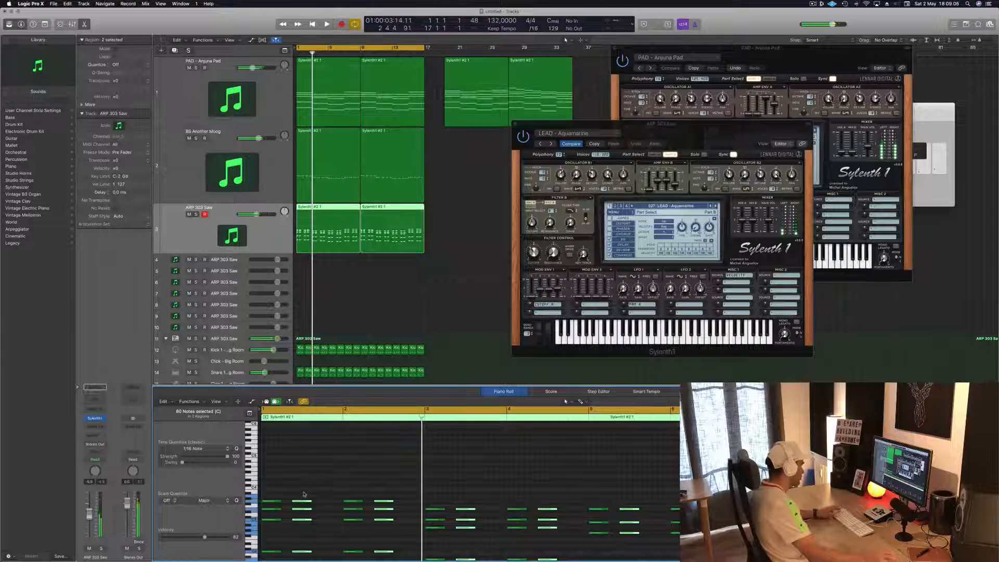
{"action": "left_click_drag", "start_coordinate": [300, 503], "coordinate": [283, 505]}
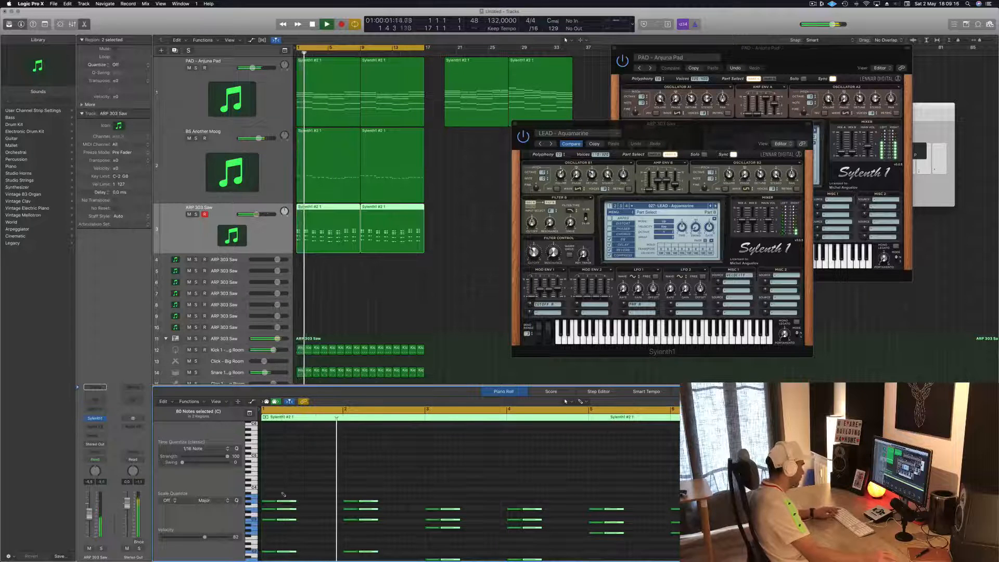
Copy all stab notes later within each bar to form evenly spaced groups of four stabs, and replay the loop
{"action": "key", "text": "super+a"}
{"action": "mouse_move", "coordinate": [295, 501]}
{"action": "left_mouse_down"}
{"action": "mouse_move", "coordinate": [284, 502]}
{"action": "mouse_move", "coordinate": [302, 503]}
{"action": "left_mouse_up"}
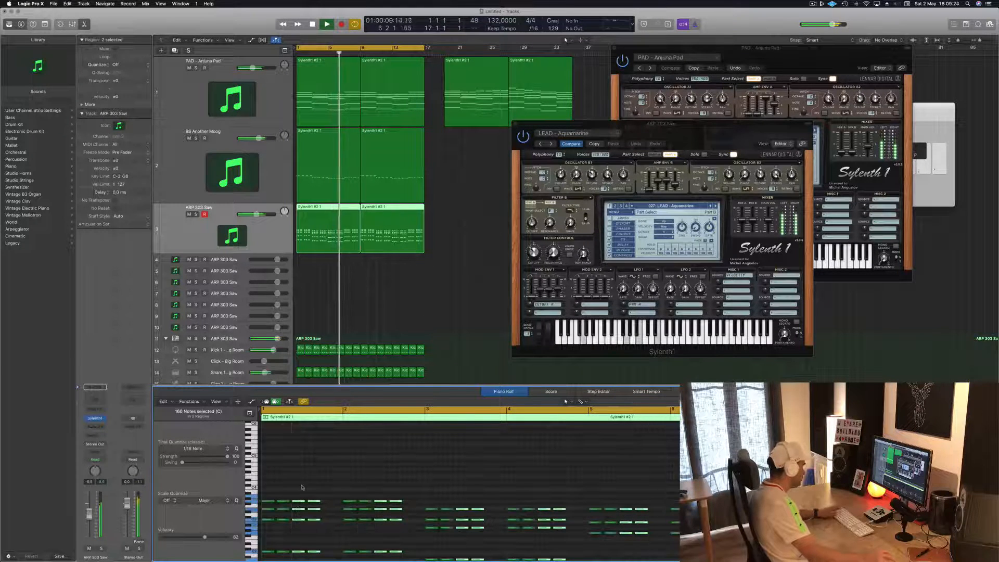
{"action": "key", "text": "Return"}
{"action": "key", "text": "space"}
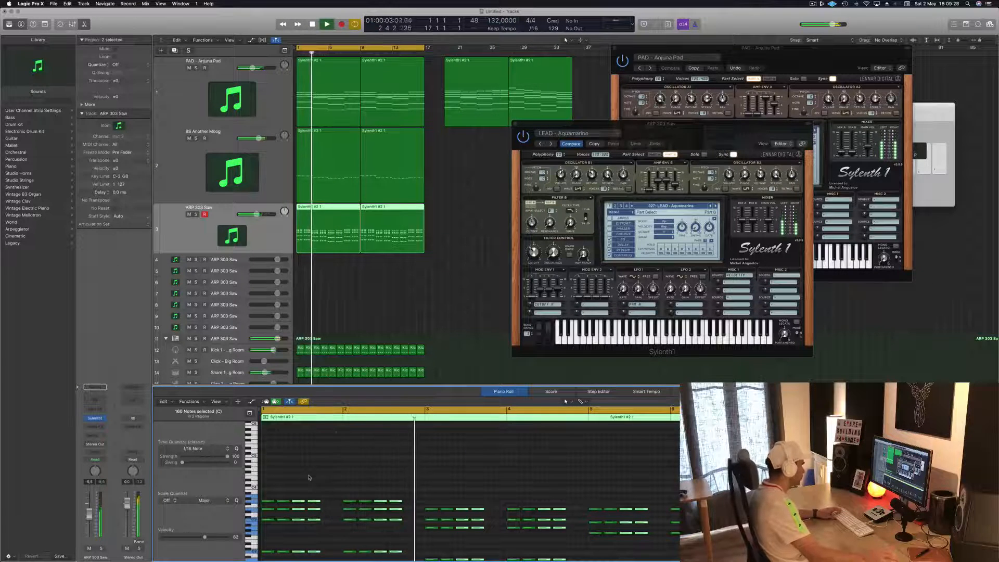
Adjust the filter control cutoff of the chord-stab track's Sylenth1 and close its plugin window
{"action": "left_click", "coordinate": [405, 321]}
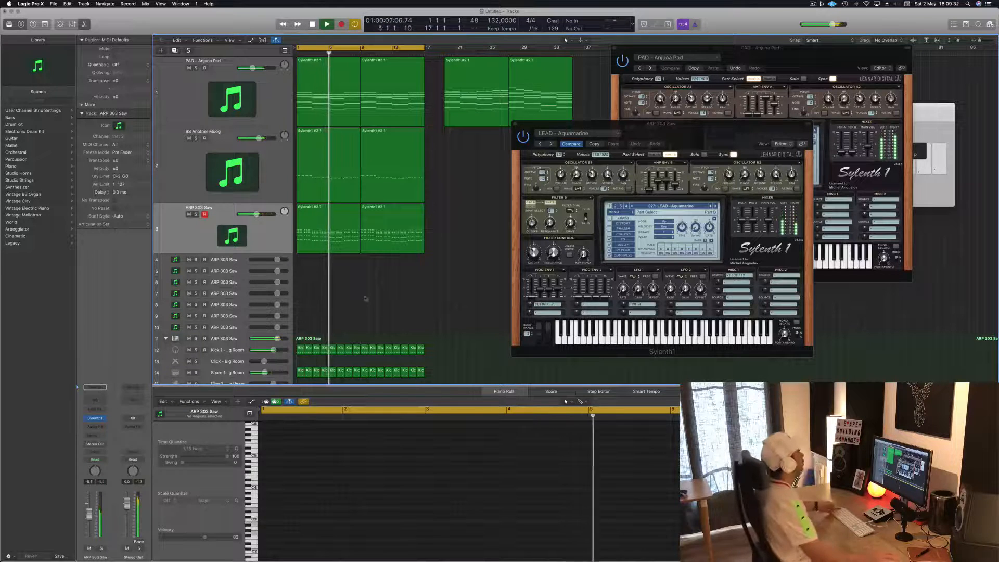
{"action": "left_click", "coordinate": [313, 210]}
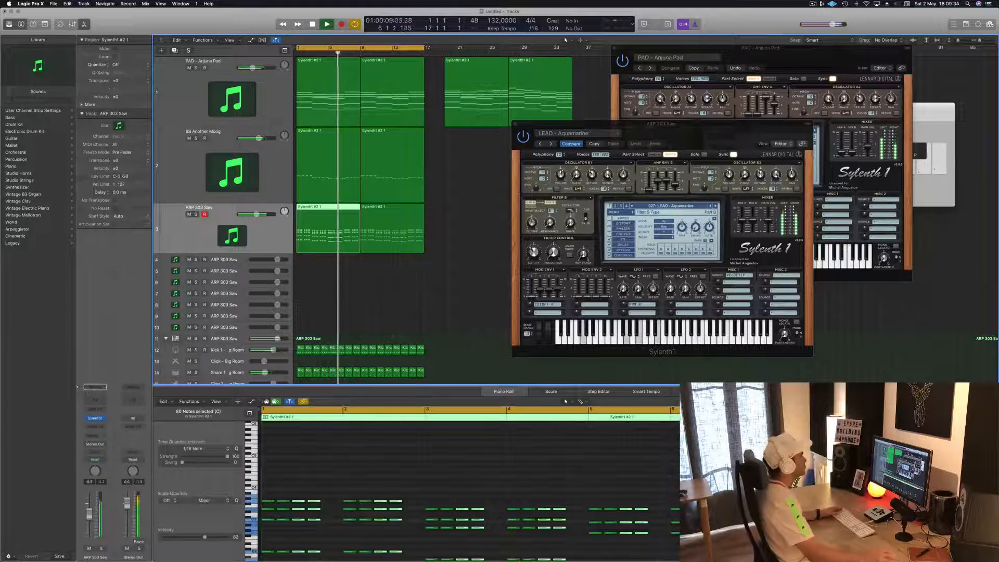
{"action": "left_click_drag", "start_coordinate": [531, 252], "coordinate": [532, 244]}
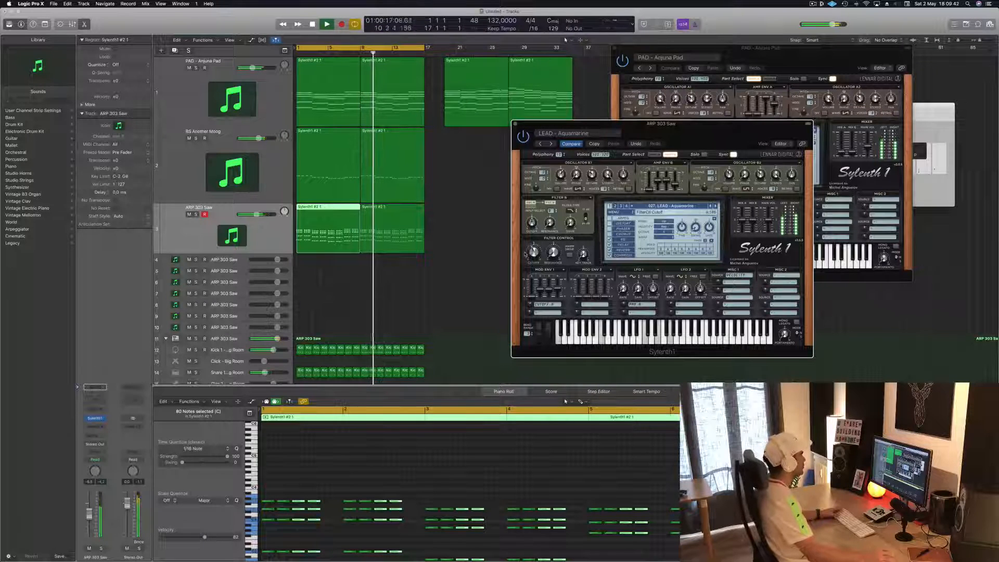
{"action": "left_click_drag", "start_coordinate": [675, 130], "coordinate": [741, 115]}
{"action": "left_click", "coordinate": [582, 109]}
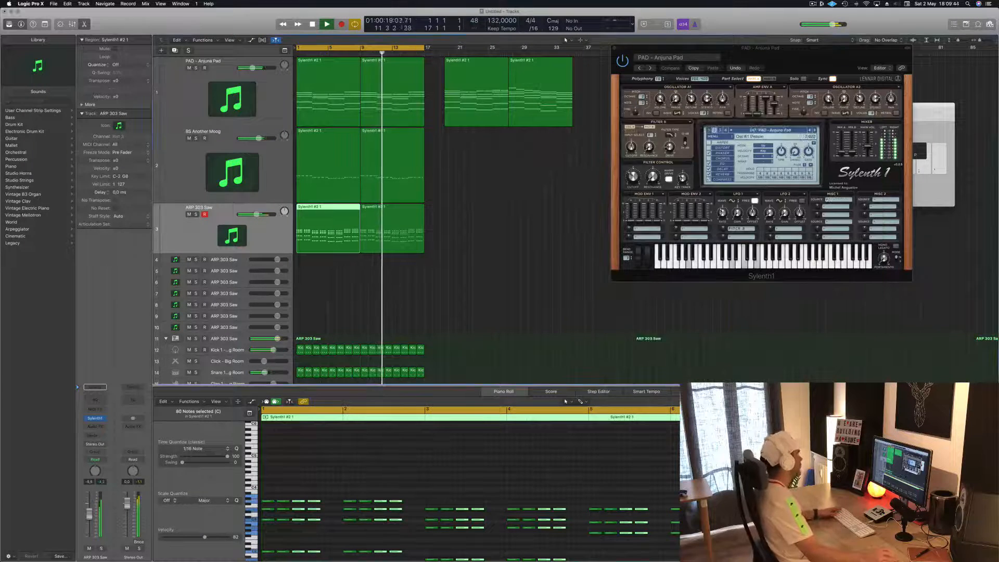
Duplicate the PAD - Anjuna Pad track with its settings and copy its two loop regions onto the new track
{"action": "left_click", "coordinate": [160, 58]}
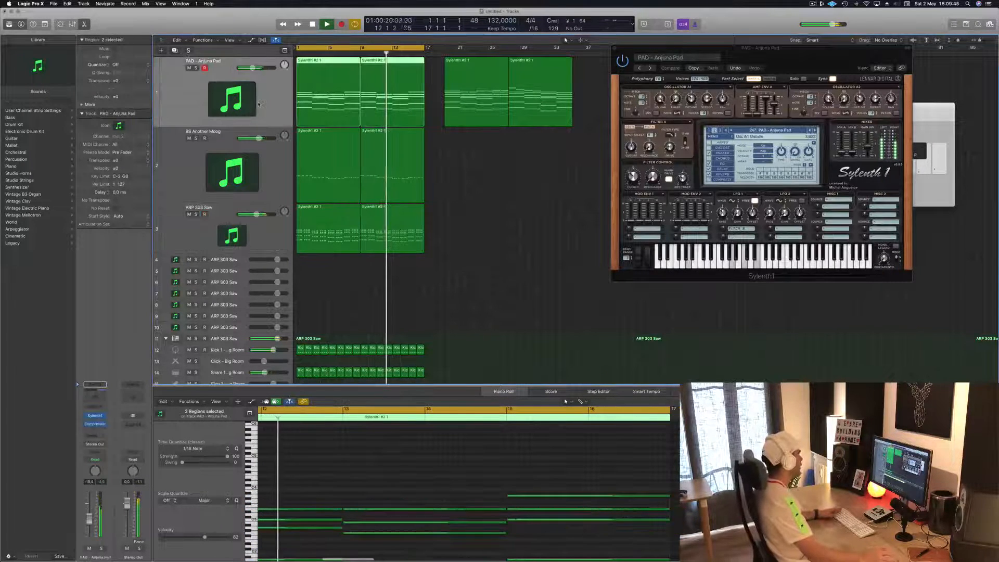
{"action": "left_click", "coordinate": [175, 50]}
{"action": "left_click", "coordinate": [282, 79]}
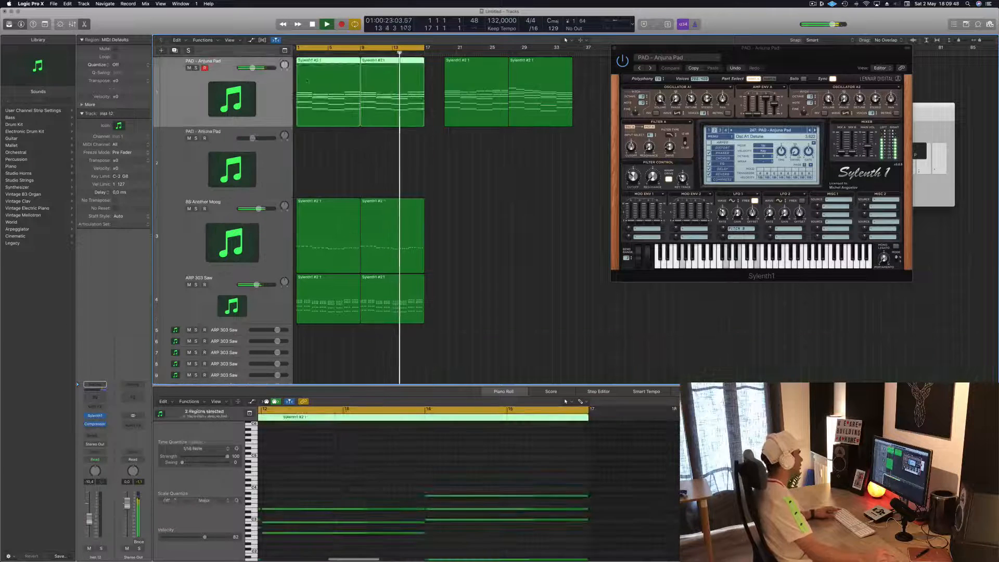
{"action": "left_click_drag", "start_coordinate": [310, 82], "coordinate": [312, 171]}
{"action": "left_click", "coordinate": [279, 164]}
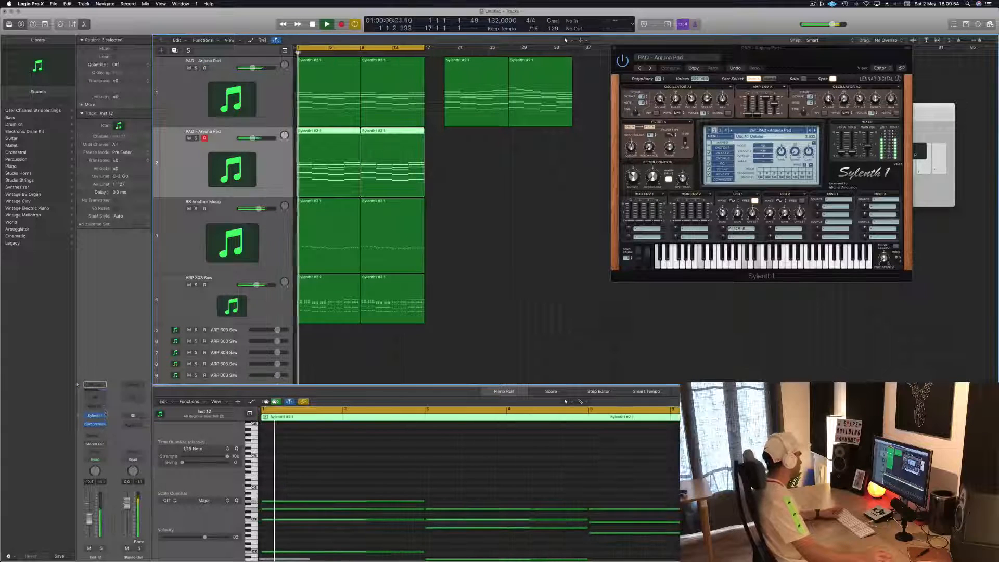
Insert an Arpeggiator on the duplicated Anjuna Pad track and open that track's Sylenth1 window beside it
{"action": "left_click", "coordinate": [103, 424]}
{"action": "left_click", "coordinate": [103, 419]}
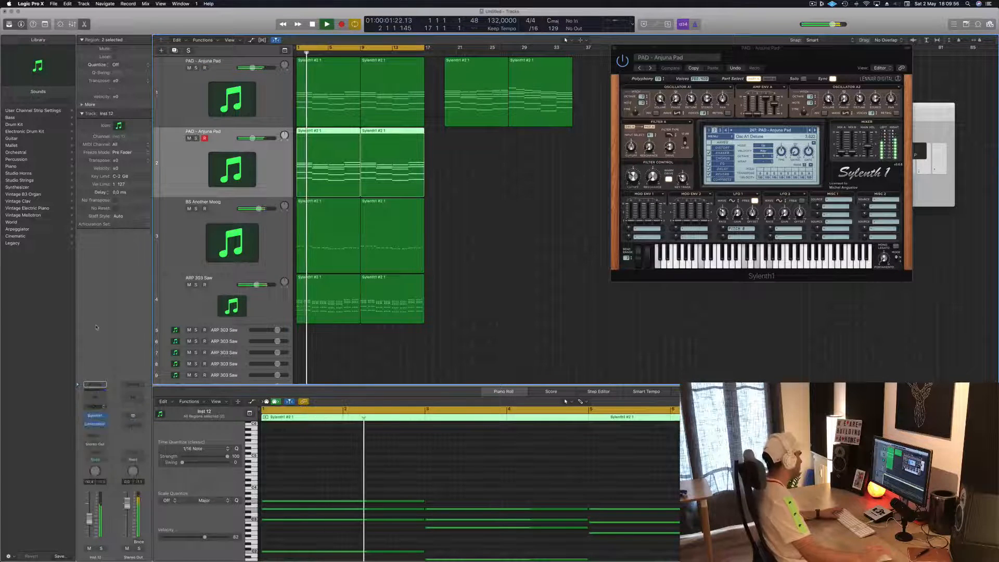
{"action": "left_click_drag", "start_coordinate": [192, 30], "coordinate": [975, 123]}
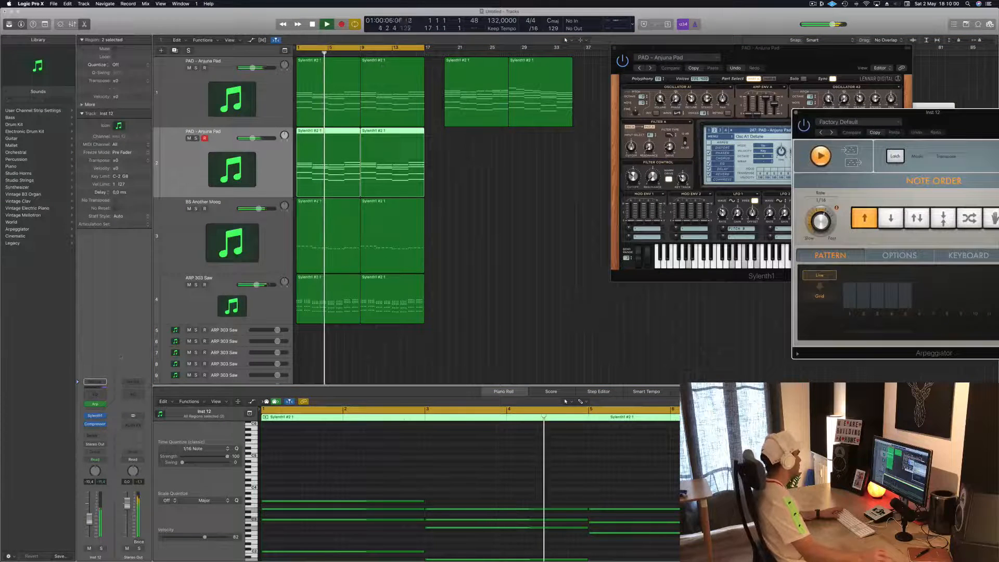
{"action": "left_click", "coordinate": [99, 417]}
{"action": "left_click", "coordinate": [99, 416]}
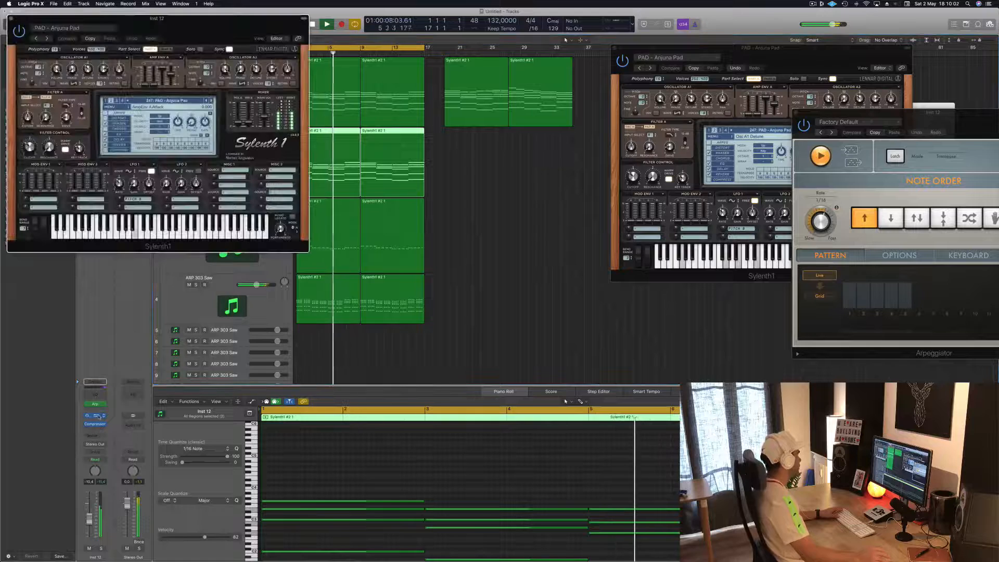
{"action": "left_click_drag", "start_coordinate": [156, 13], "coordinate": [592, 81]}
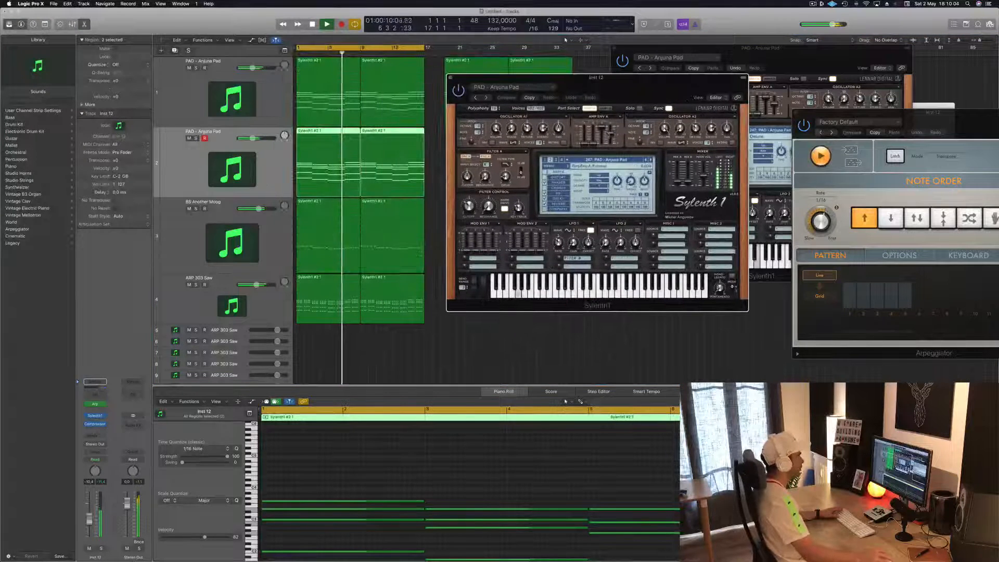
Adjust the amp envelope and filter cutoff of the duplicated pad's Sylenth1, and raise its channel volume
{"action": "left_click_drag", "start_coordinate": [610, 133], "coordinate": [611, 161]}
{"action": "left_click", "coordinate": [606, 109]}
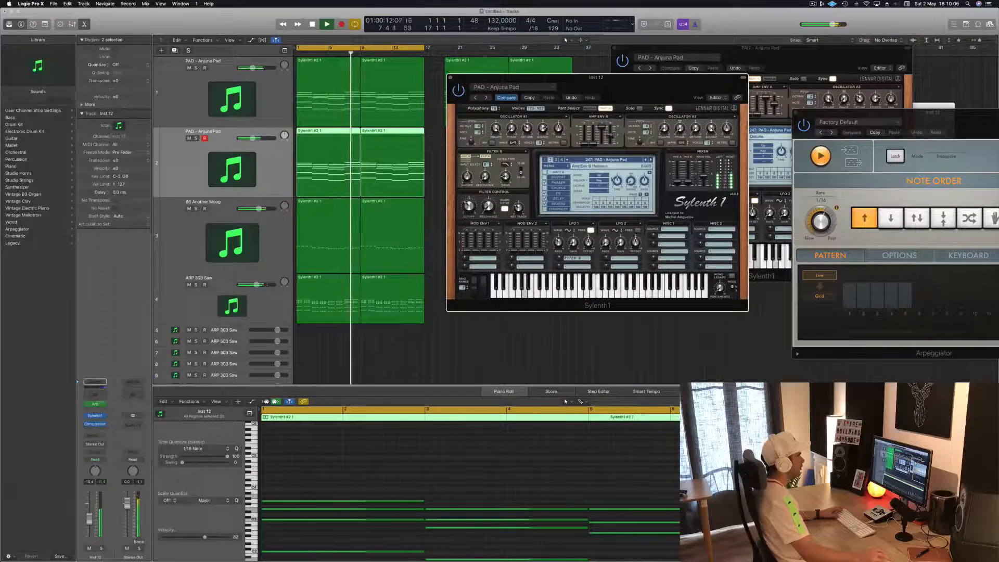
{"action": "left_click", "coordinate": [591, 109]}
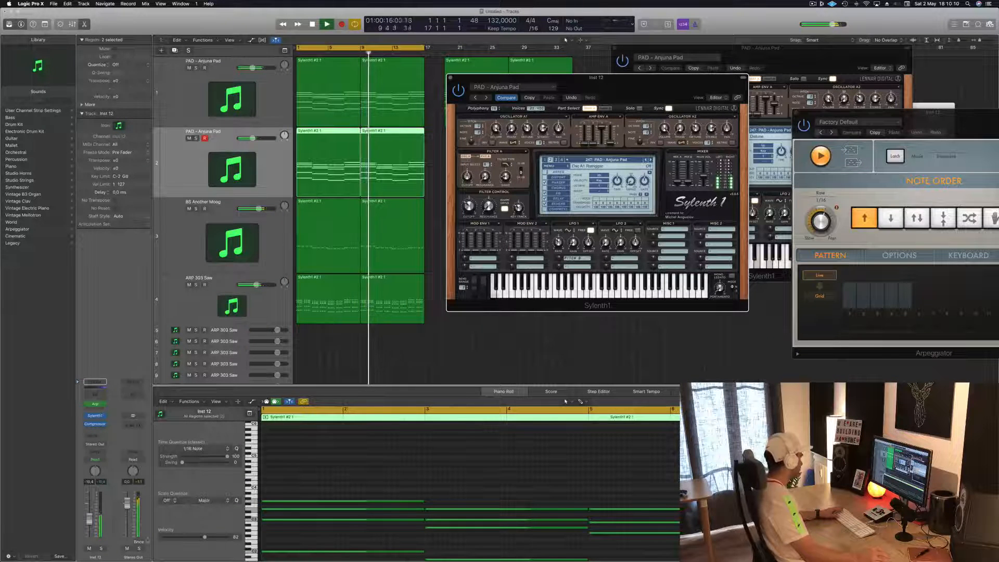
{"action": "left_click_drag", "start_coordinate": [90, 516], "coordinate": [90, 505]}
{"action": "left_click", "coordinate": [469, 202]}
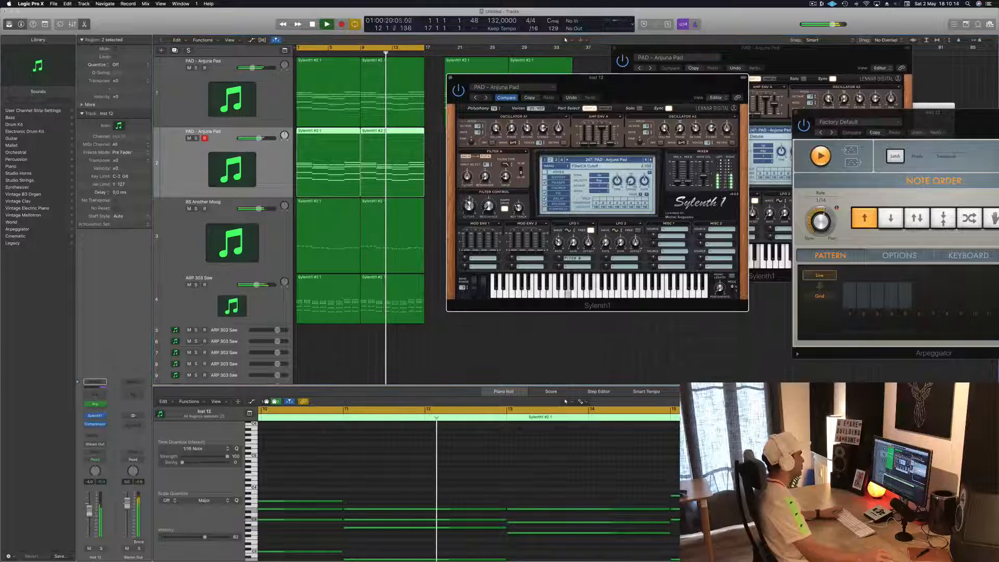
{"action": "left_click_drag", "start_coordinate": [634, 83], "coordinate": [644, 130]}
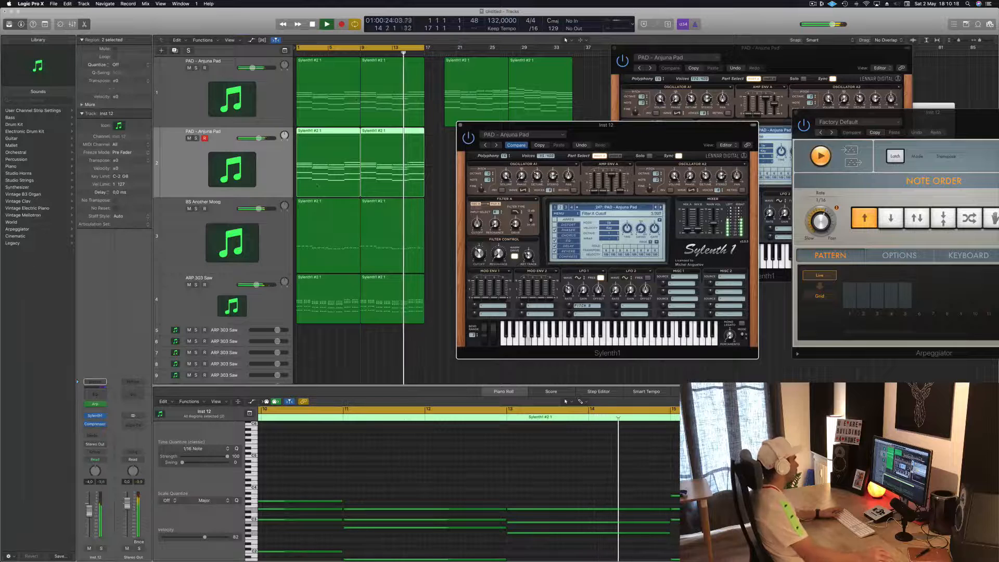
Delete the lowest row of bass notes from both regions on the duplicated pad track, and replay the loop
{"action": "key", "text": "space"}
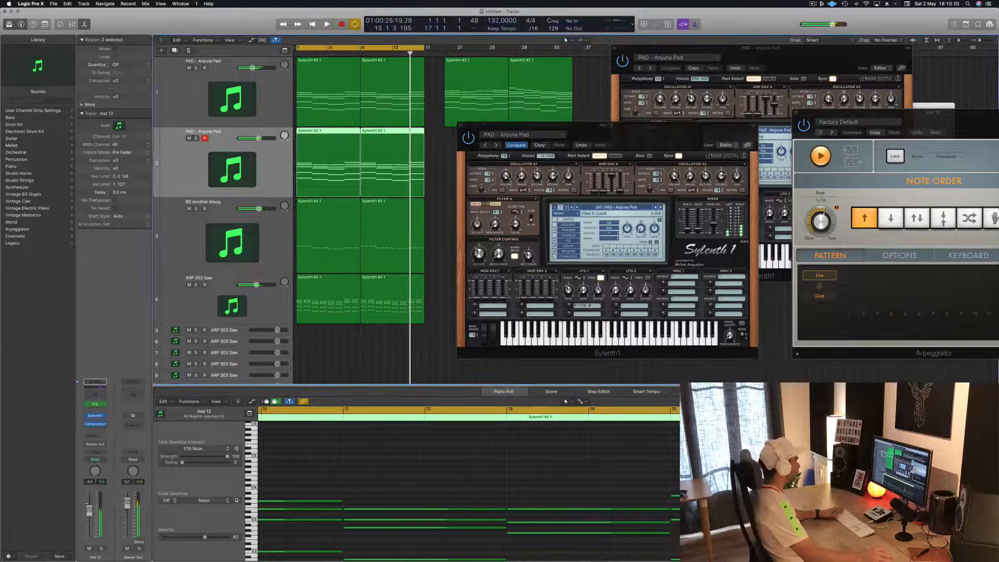
{"action": "left_click", "coordinate": [434, 145]}
{"action": "left_click", "coordinate": [333, 152]}
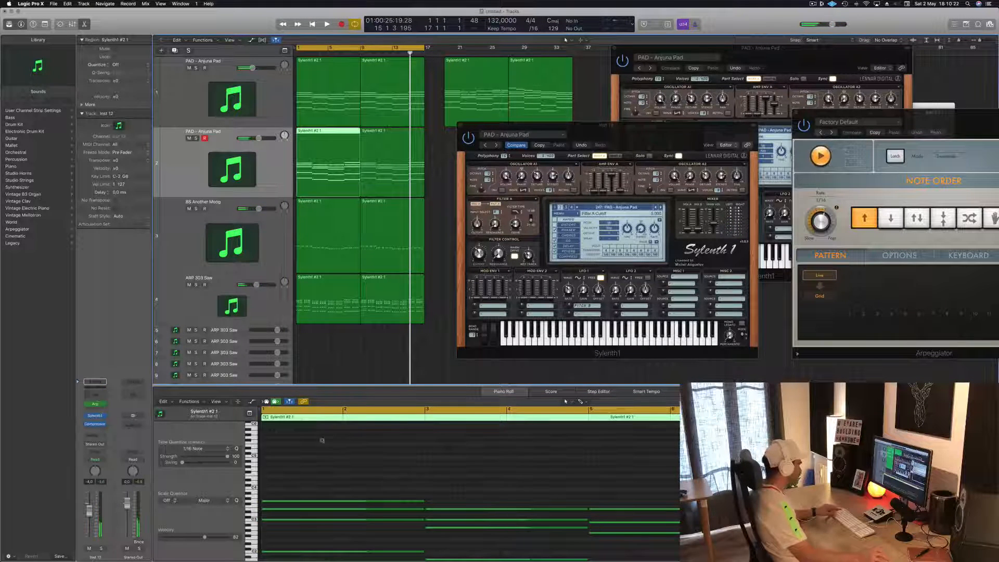
{"action": "scroll", "coordinate": [327, 458], "scroll_direction": "down", "scroll_amount": 5}
{"action": "left_click", "coordinate": [343, 479]}
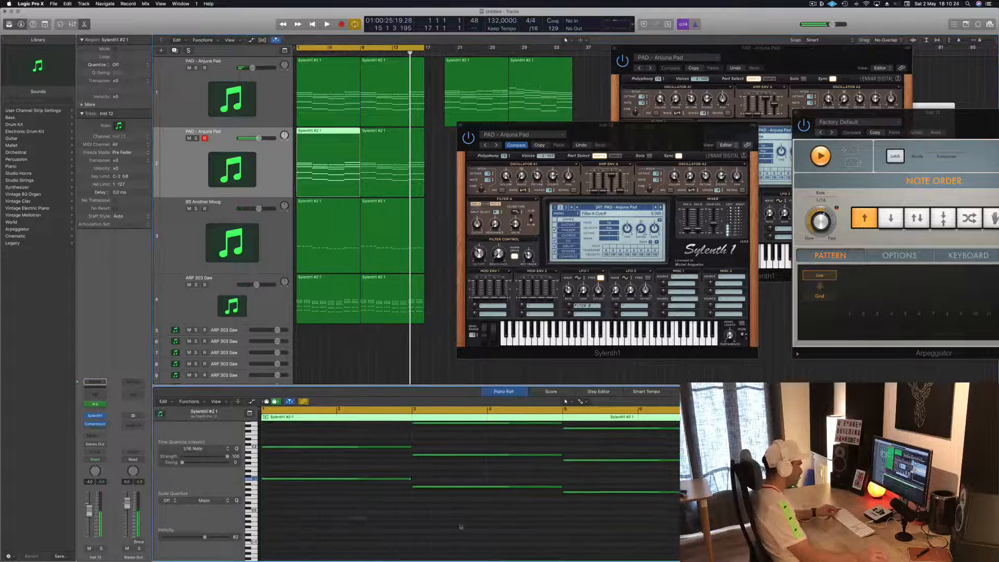
{"action": "left_click_drag", "start_coordinate": [348, 516], "coordinate": [853, 483]}
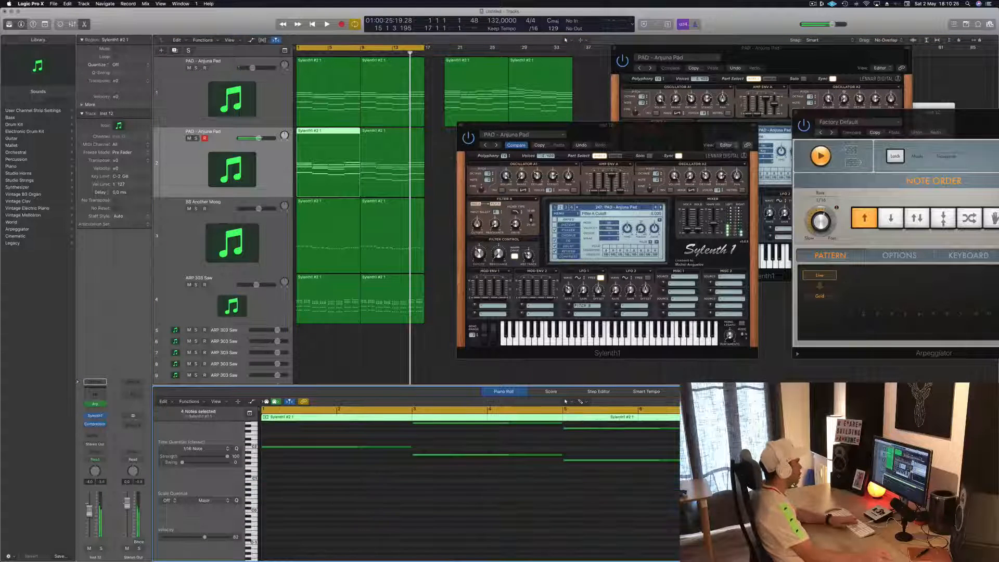
{"action": "left_click", "coordinate": [386, 152]}
{"action": "left_click_drag", "start_coordinate": [383, 504], "coordinate": [832, 478]}
{"action": "key", "text": "Delete"}
{"action": "key", "text": "space"}
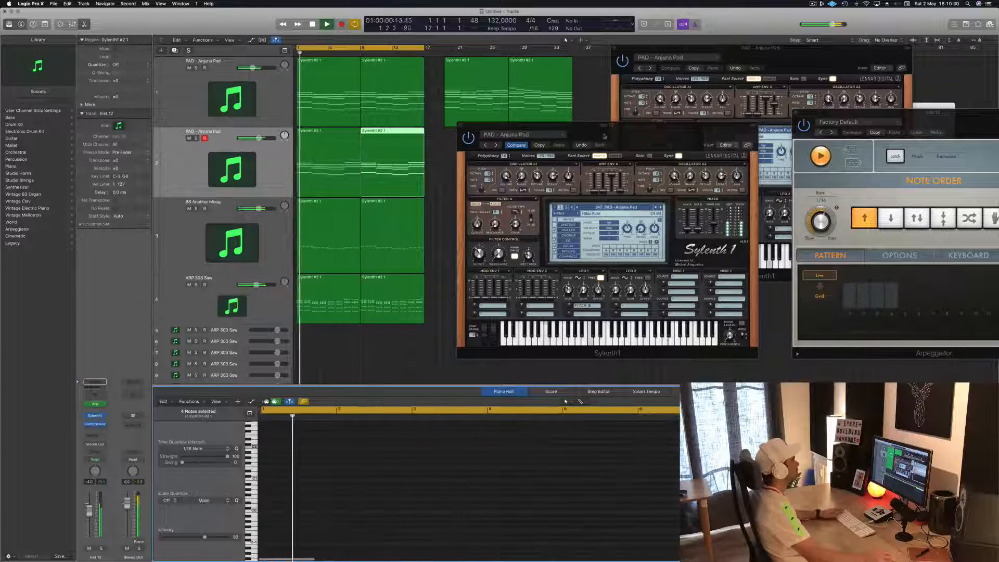
Select both regions on the duplicated pad track and replay the loop from the start
{"action": "mouse_move", "coordinate": [603, 135]}
{"action": "left_mouse_down"}
{"action": "mouse_move", "coordinate": [661, 148]}
{"action": "mouse_move", "coordinate": [669, 140]}
{"action": "mouse_move", "coordinate": [610, 140]}
{"action": "left_mouse_up"}
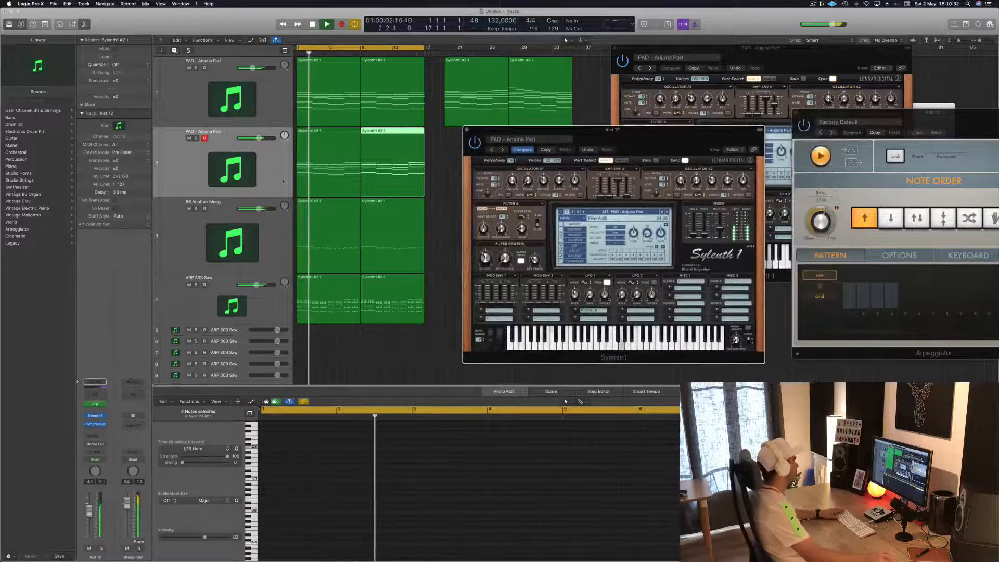
{"action": "left_click", "coordinate": [253, 178]}
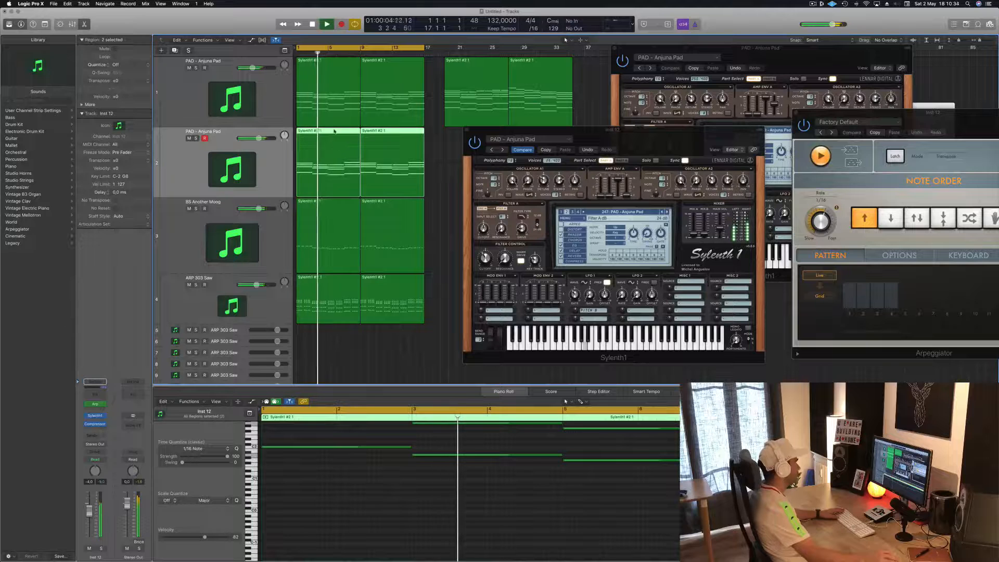
{"action": "key", "text": "space"}
{"action": "key", "text": "space"}
{"action": "key", "text": "space"}
{"action": "key", "text": "space"}
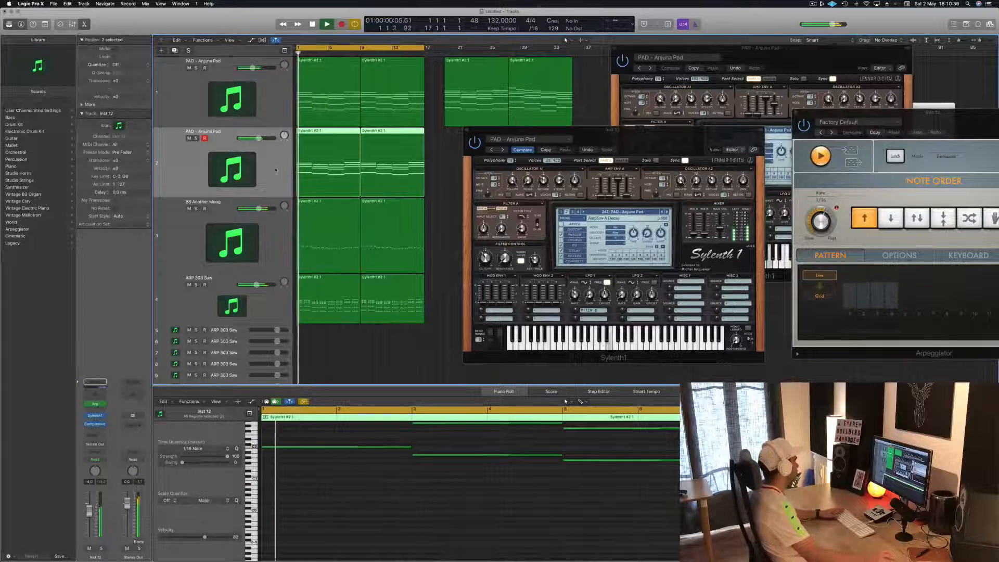
Reopen the Arpeggiator, arrange its window beside Sylenth1, and stop playback
{"action": "left_click", "coordinate": [95, 404]}
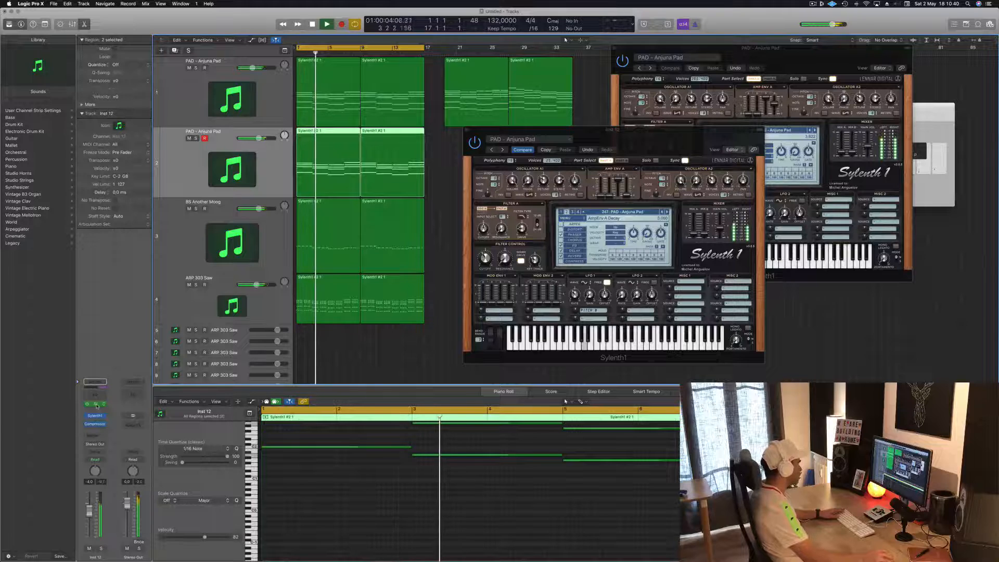
{"action": "left_click", "coordinate": [96, 404]}
{"action": "left_click_drag", "start_coordinate": [960, 113], "coordinate": [855, 184]}
{"action": "key", "text": "Return"}
{"action": "left_click_drag", "start_coordinate": [646, 130], "coordinate": [591, 131]}
{"action": "key", "text": "space"}
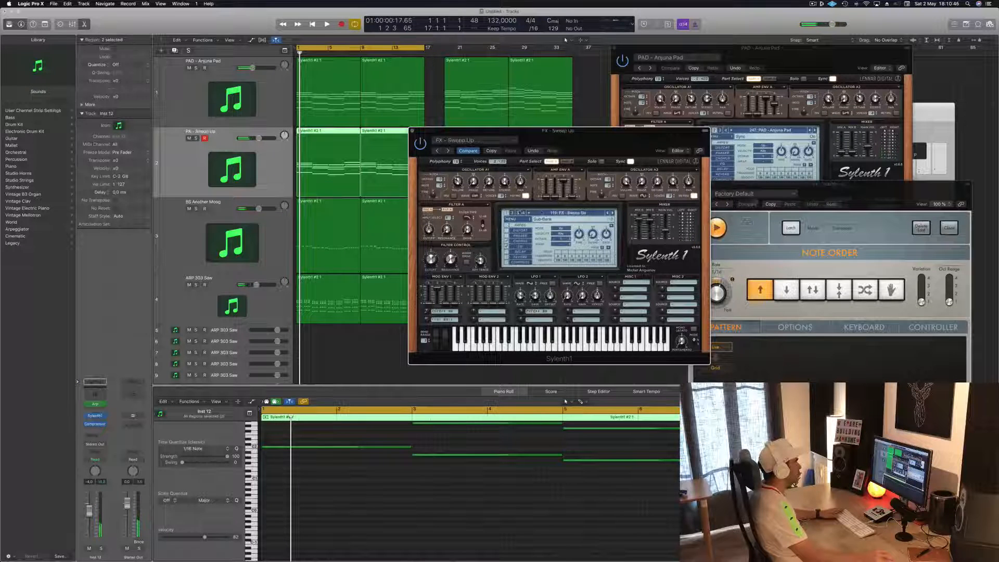
Load the LEAD - 80's Cop preset in the duplicated track's Sylenth1 and audition it with the loop
{"action": "left_click", "coordinate": [544, 213]}
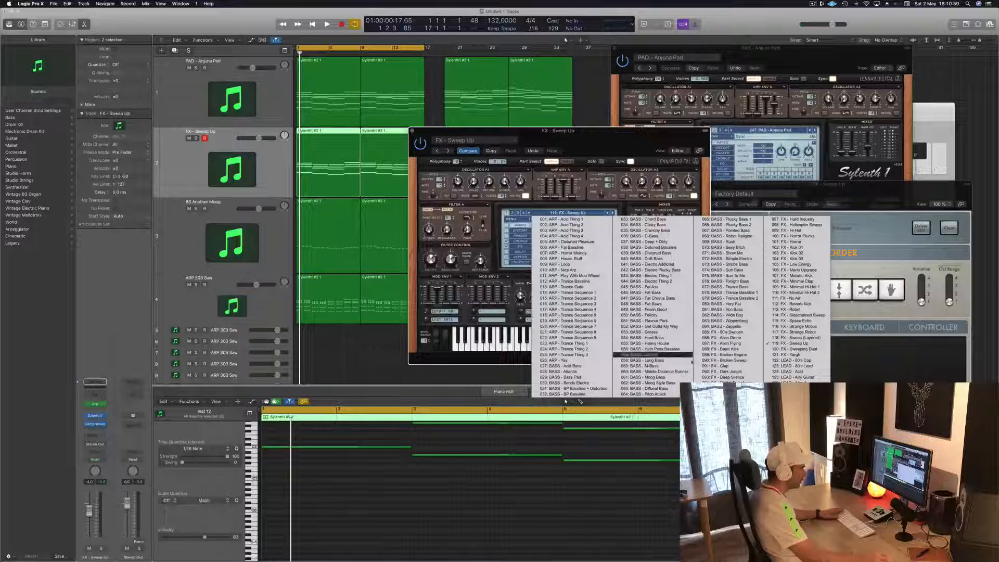
{"action": "left_click", "coordinate": [807, 365]}
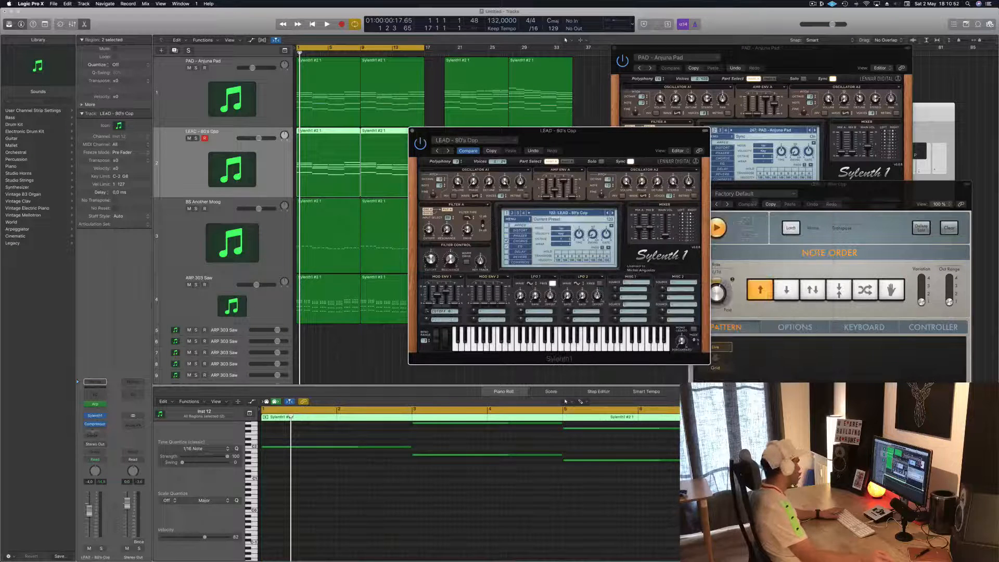
{"action": "key", "text": "space"}
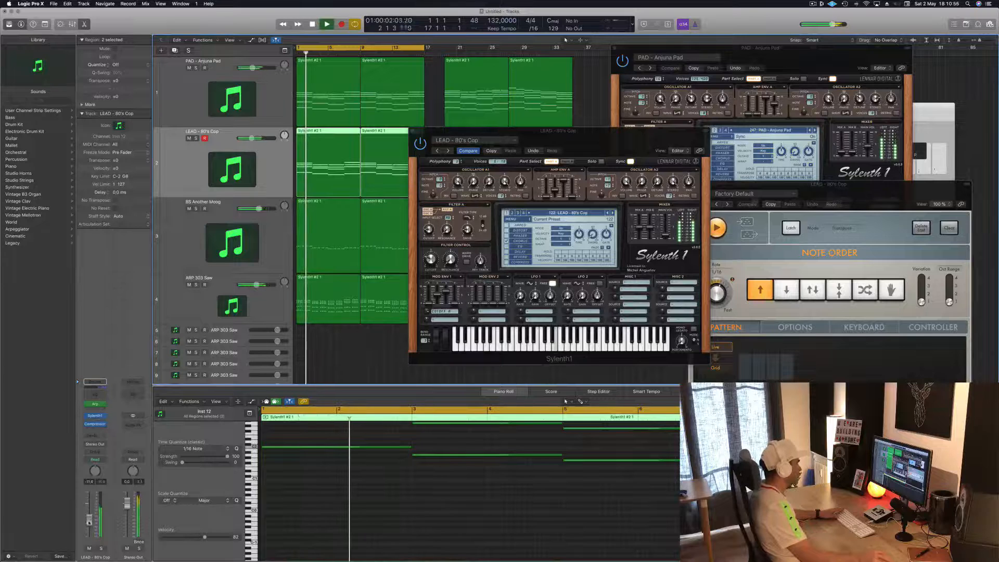
{"action": "key", "text": "space"}
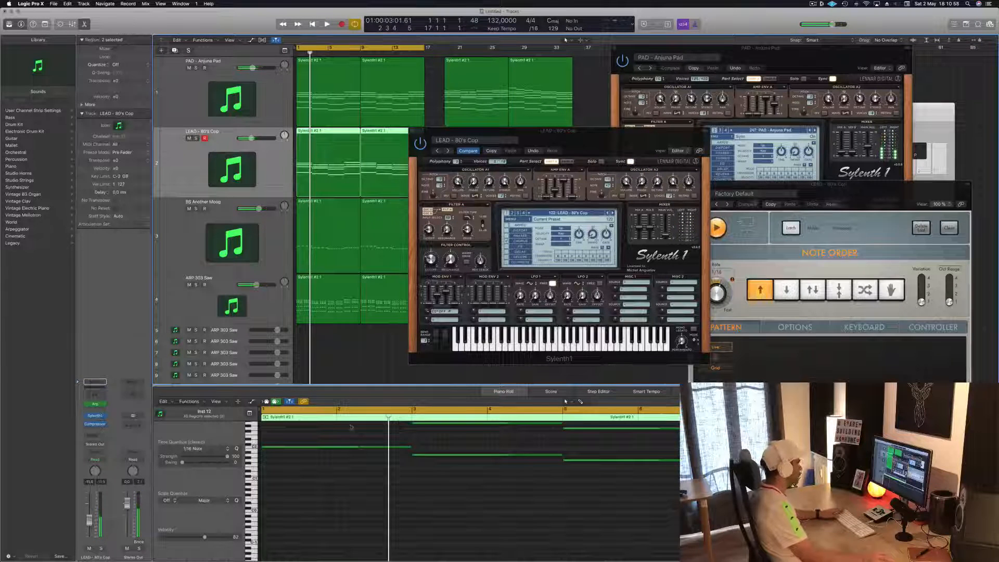
Transpose all notes in the lead track's two regions up one octave and replay the loop
{"action": "left_click", "coordinate": [348, 498]}
{"action": "scroll", "coordinate": [357, 506], "scroll_direction": "up", "scroll_amount": 4}
{"action": "scroll", "coordinate": [358, 505], "scroll_direction": "left", "scroll_amount": 3}
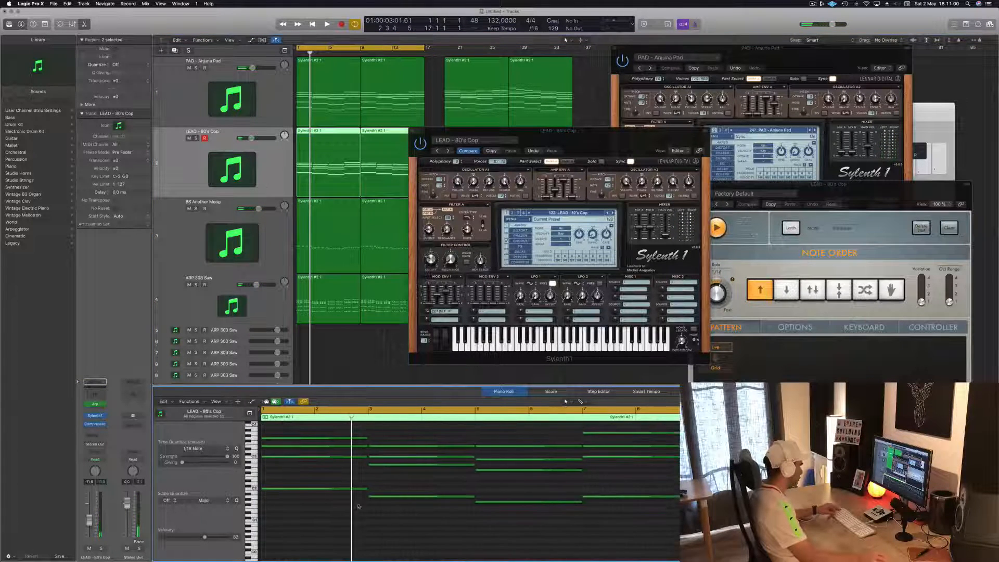
{"action": "scroll", "coordinate": [359, 502], "scroll_direction": "up", "scroll_amount": 1}
{"action": "key", "text": "super+a"}
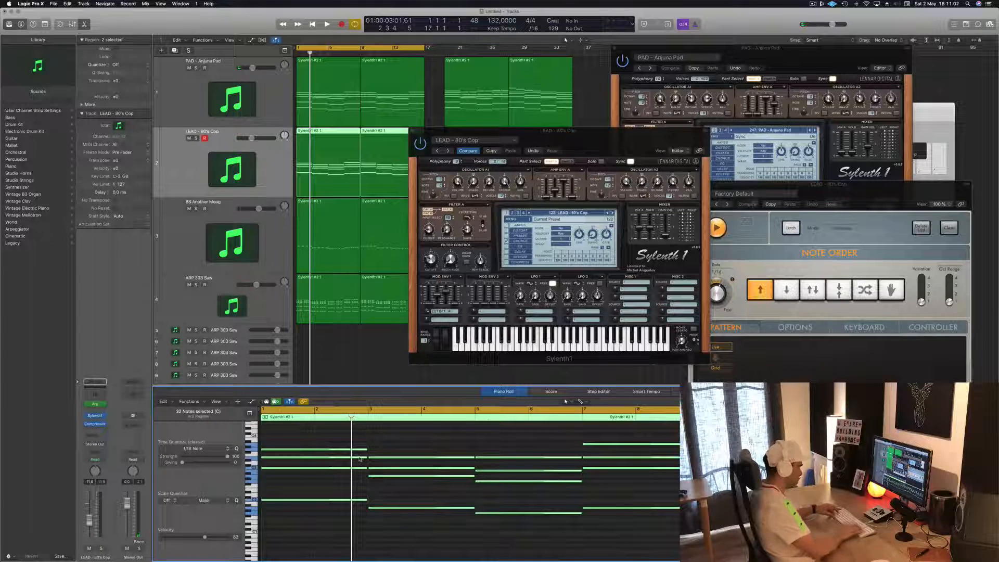
{"action": "key", "text": "alt+shift+Up"}
{"action": "key", "text": "space"}
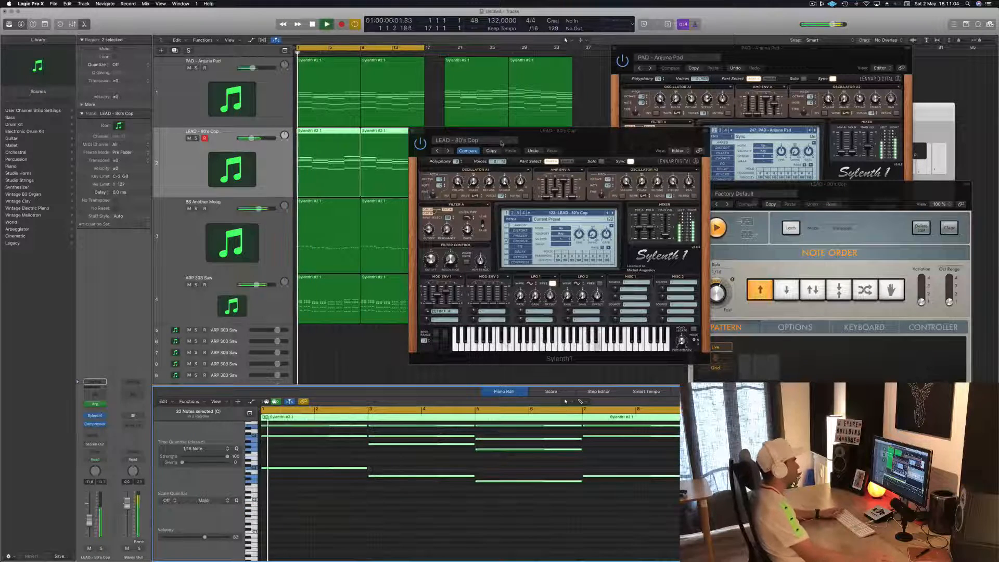
Lower the 80's Cop lead track's volume to about -16 dB and restart the loop
{"action": "left_click_drag", "start_coordinate": [561, 134], "coordinate": [660, 133]}
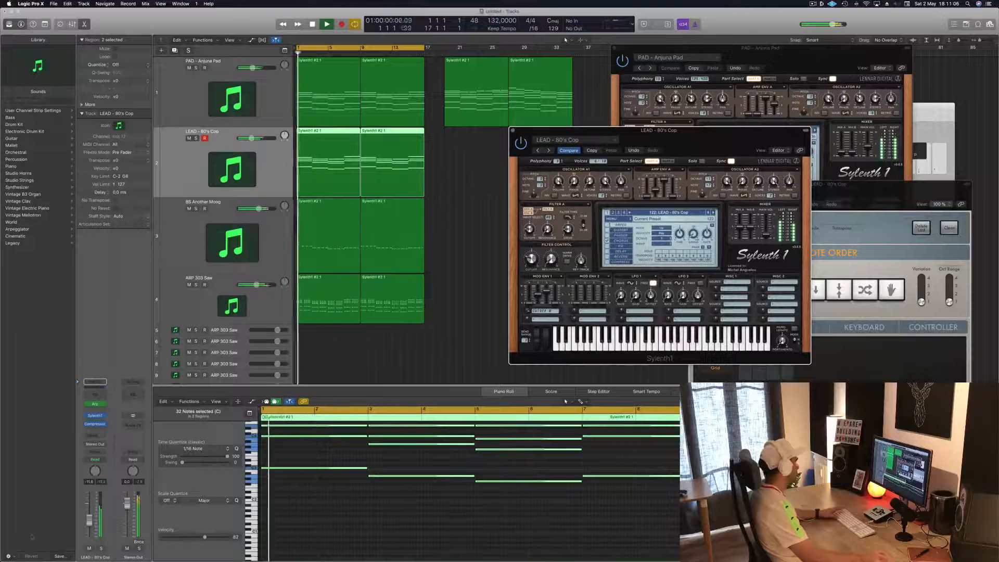
{"action": "left_click_drag", "start_coordinate": [91, 522], "coordinate": [90, 530]}
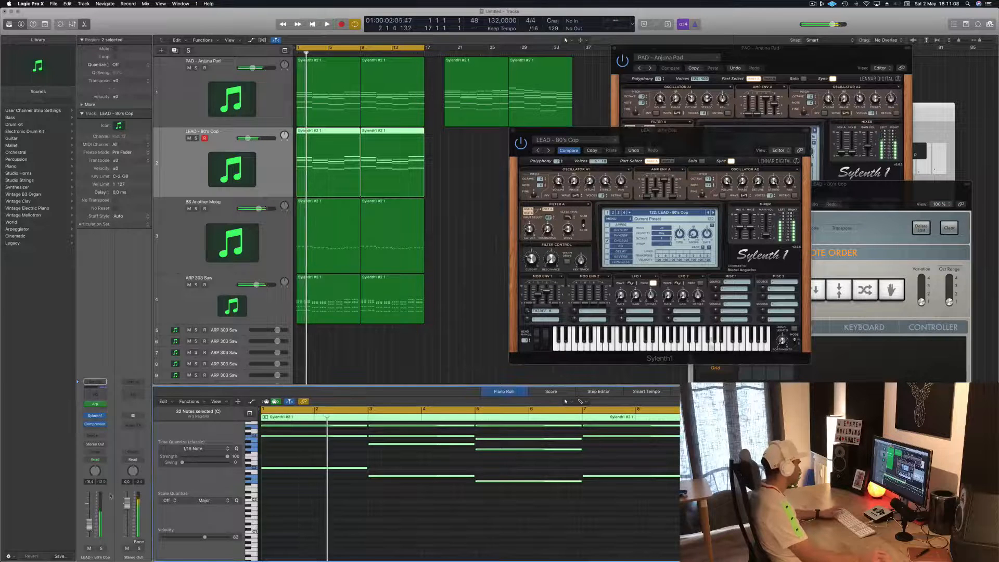
{"action": "key", "text": "space"}
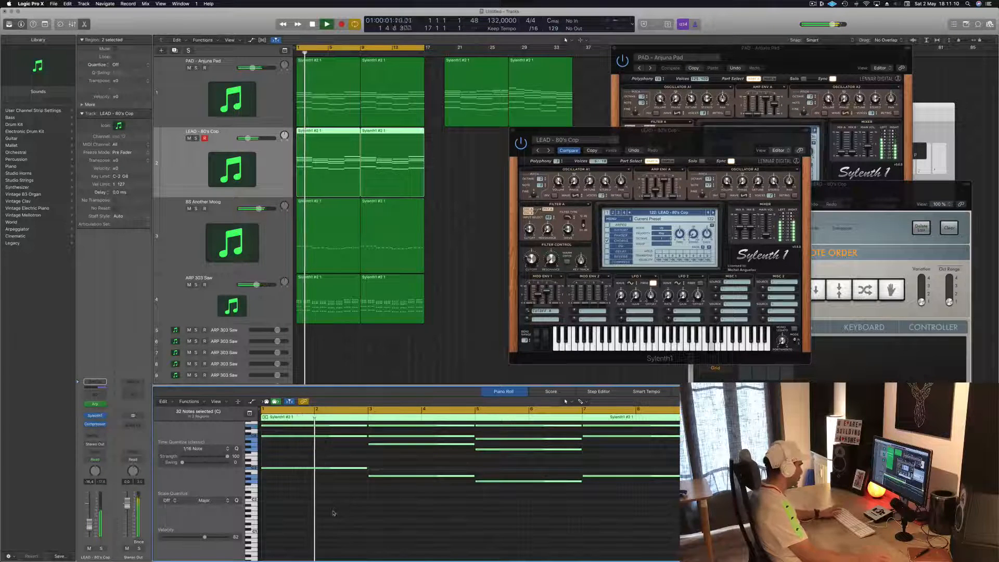
Audition the lead presets following 80's Cop in Sylenth1, stepping forward to LEAD - Airy Guitar
{"action": "left_click_drag", "start_coordinate": [659, 130], "coordinate": [573, 151]}
{"action": "left_click", "coordinate": [626, 234]}
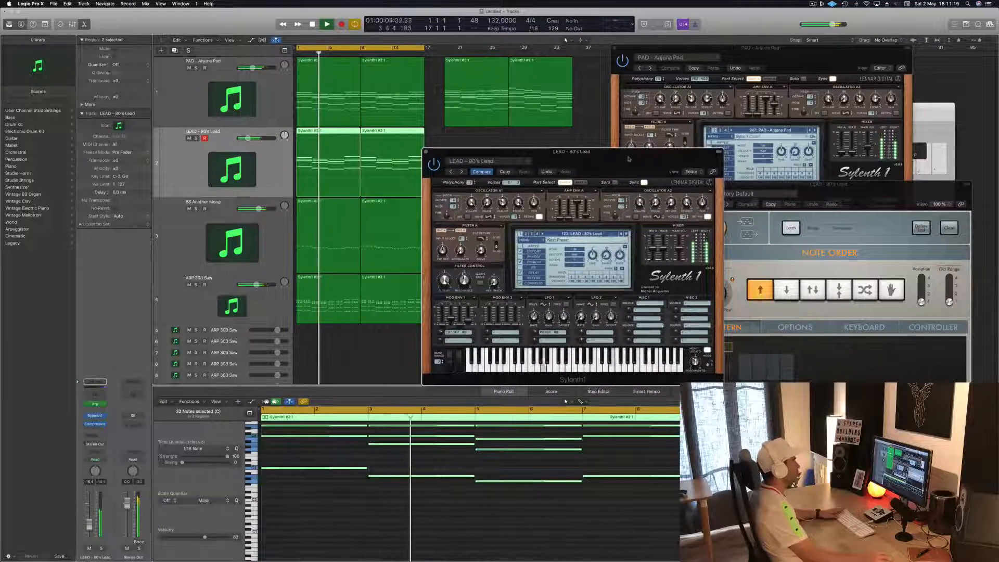
{"action": "left_click_drag", "start_coordinate": [629, 159], "coordinate": [764, 145]}
{"action": "left_click", "coordinate": [761, 220]}
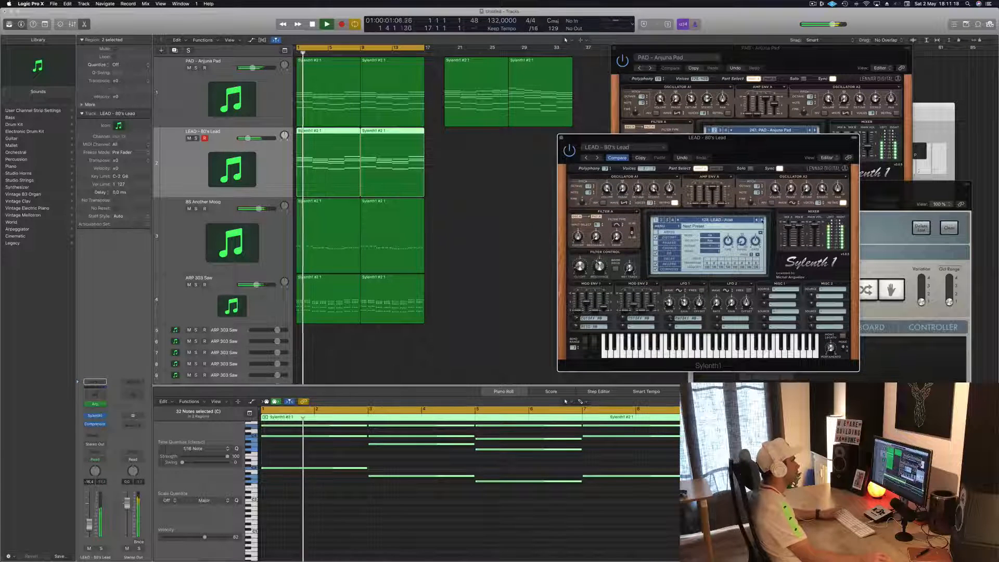
{"action": "left_click", "coordinate": [761, 220]}
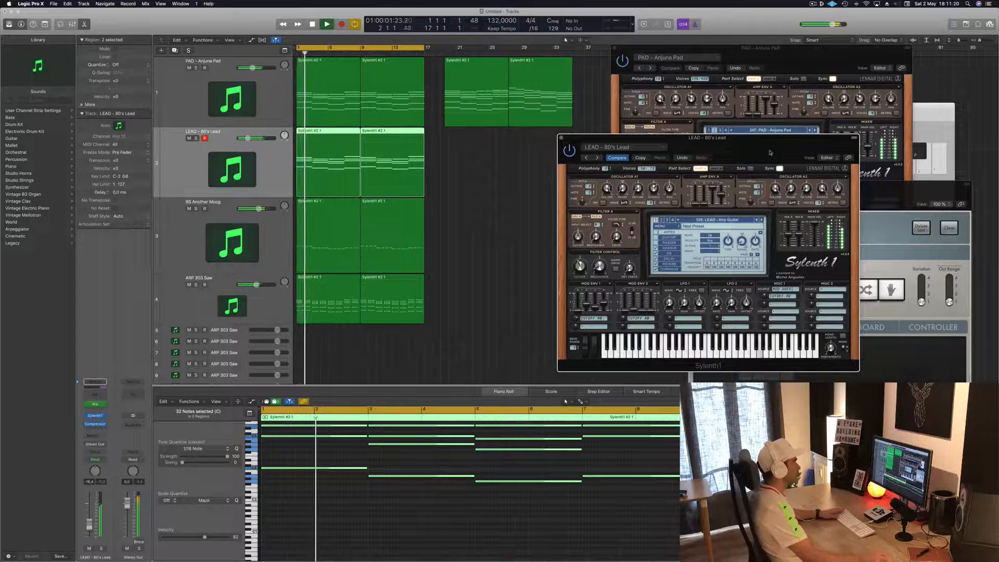
{"action": "left_click_drag", "start_coordinate": [770, 153], "coordinate": [746, 160]}
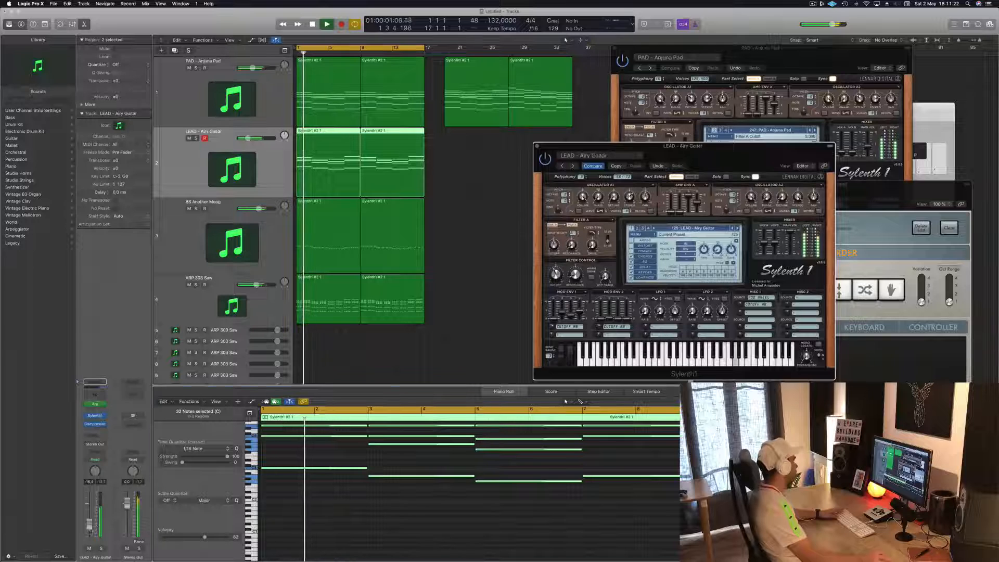
Lower the lead track's volume slightly and step past LEAD - Altra 1 to the next Sylenth1 lead preset
{"action": "left_click_drag", "start_coordinate": [89, 526], "coordinate": [90, 528]}
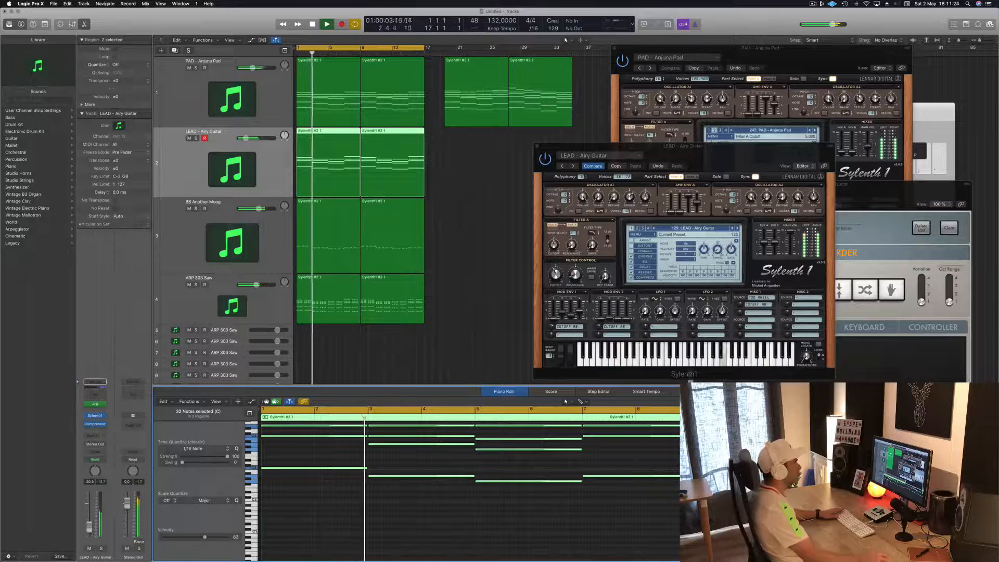
{"action": "left_click", "coordinate": [736, 228]}
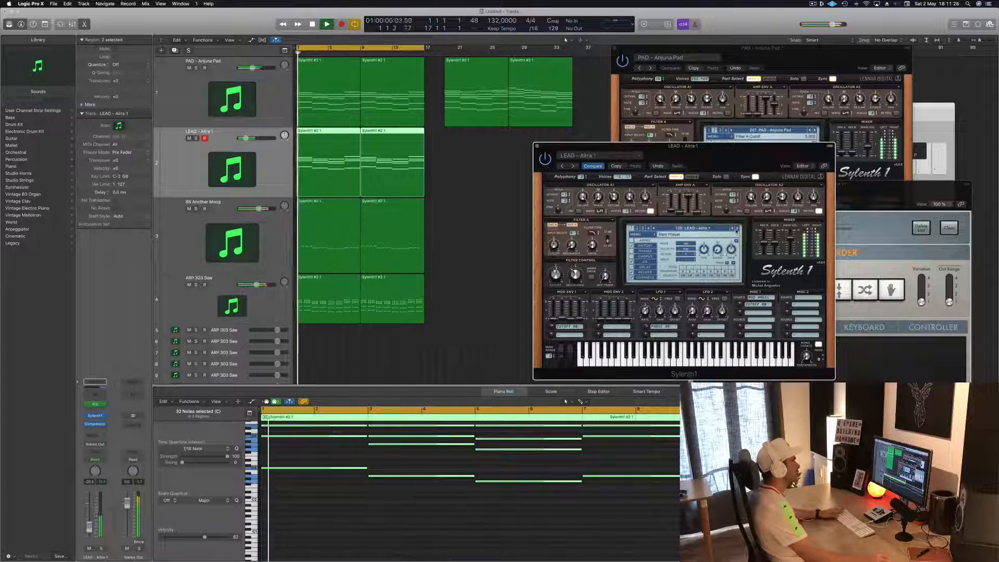
{"action": "left_click", "coordinate": [736, 228]}
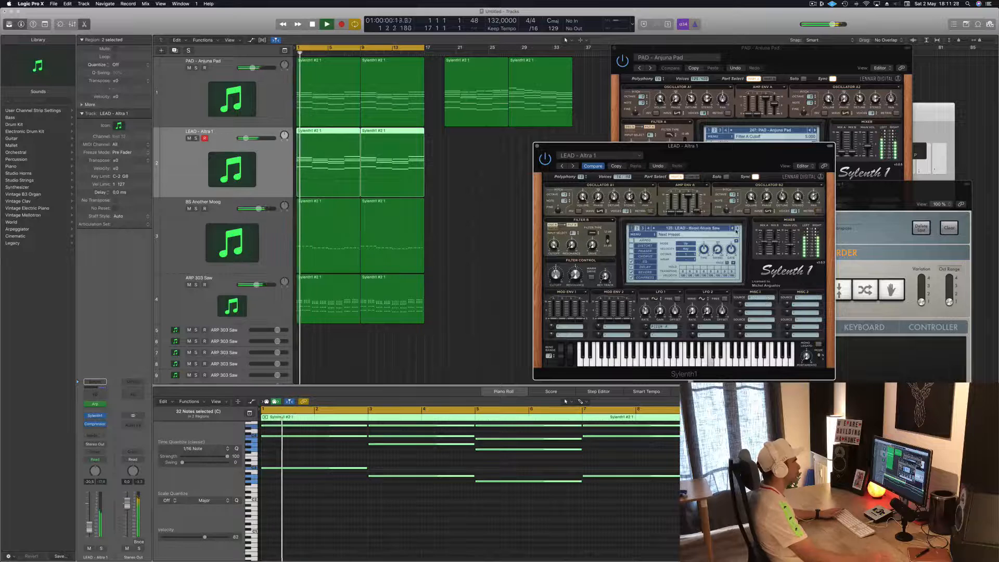
Audition further Sylenth1 lead presets from LEAD - Brass to Burning Up, raise the lead track's volume slightly, and return to LEAD - Brazil 1
{"action": "left_click", "coordinate": [736, 228]}
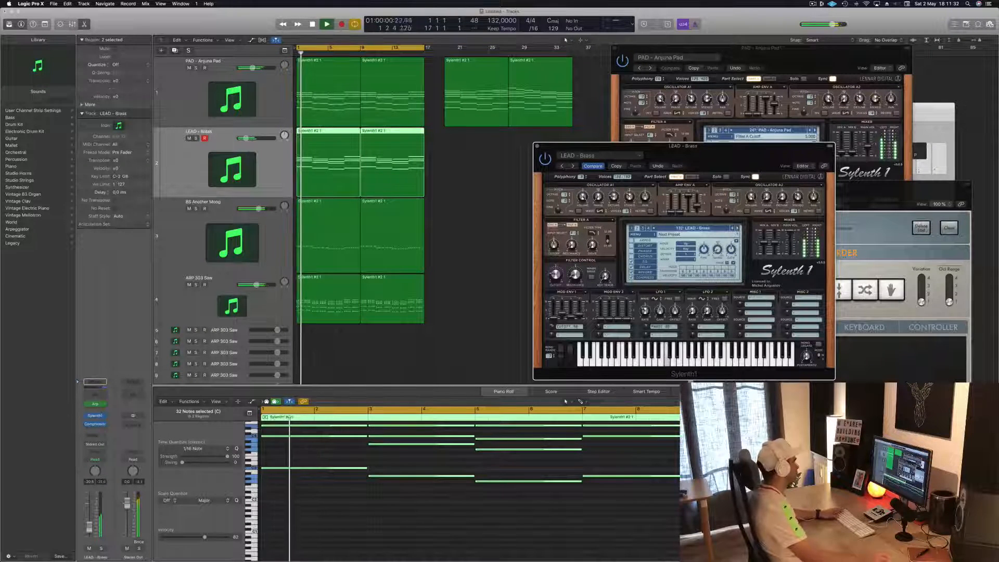
{"action": "left_click_drag", "start_coordinate": [91, 524], "coordinate": [92, 515]}
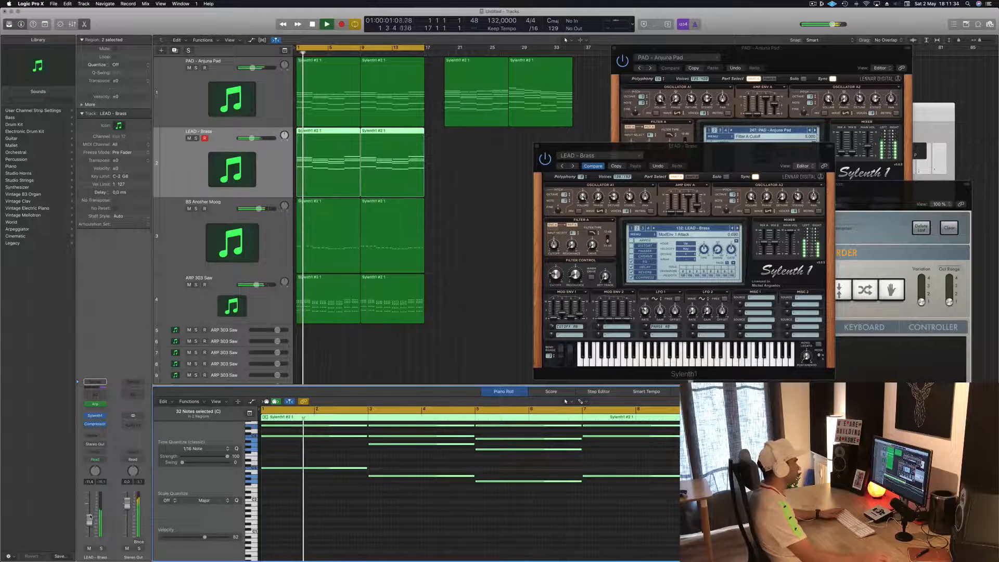
{"action": "left_click", "coordinate": [736, 228]}
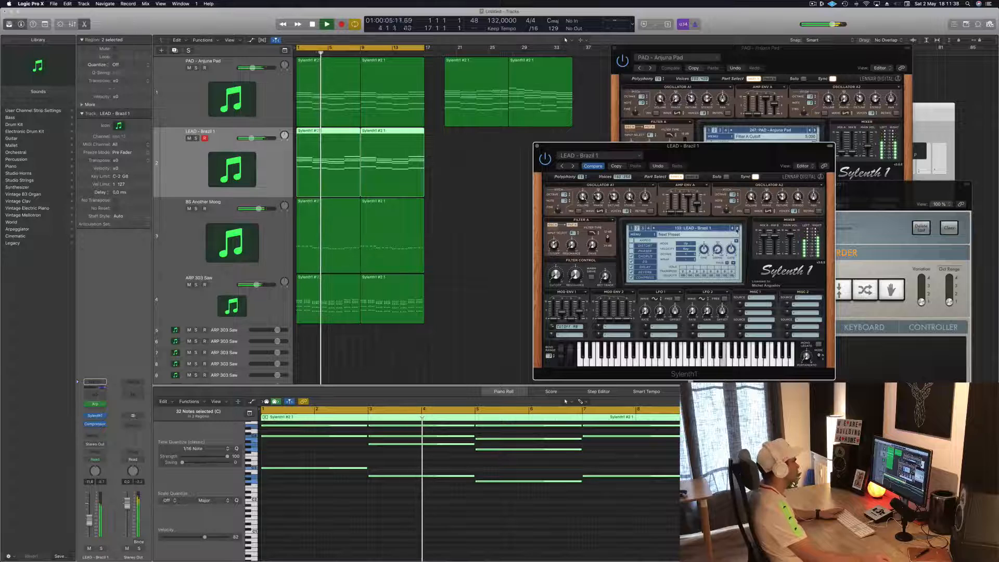
{"action": "left_click", "coordinate": [736, 228]}
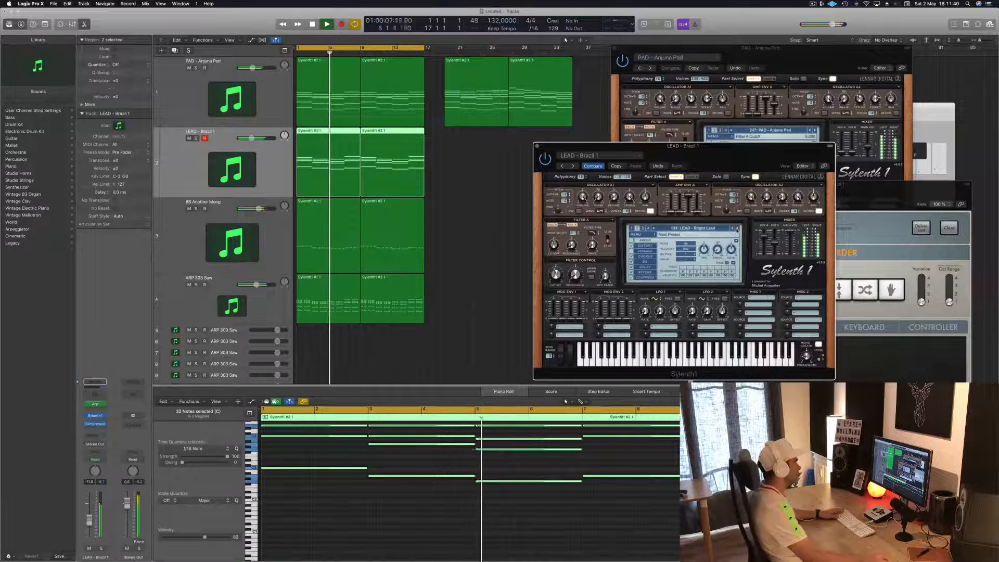
{"action": "left_click", "coordinate": [736, 229]}
{"action": "left_click", "coordinate": [732, 229]}
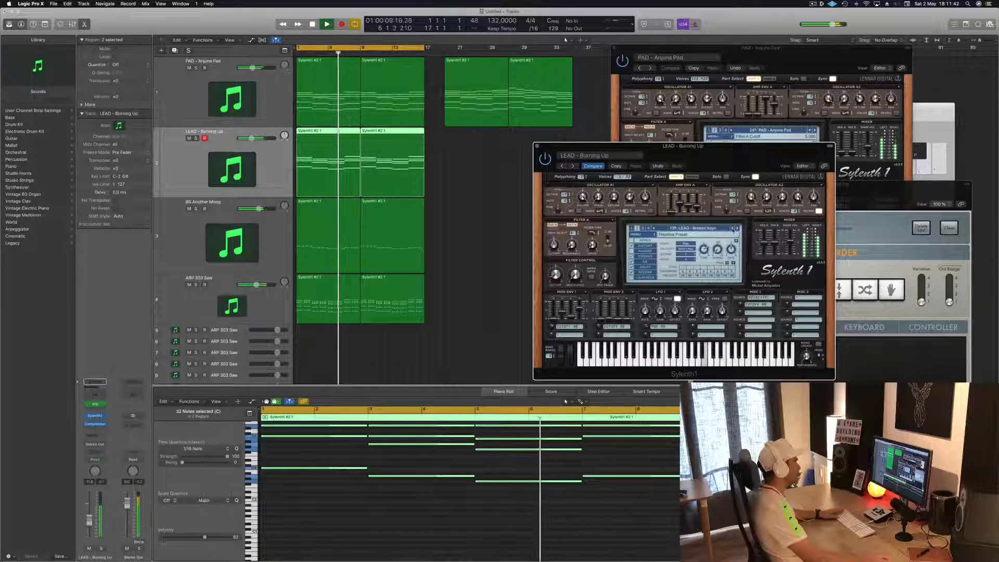
{"action": "left_click", "coordinate": [732, 228]}
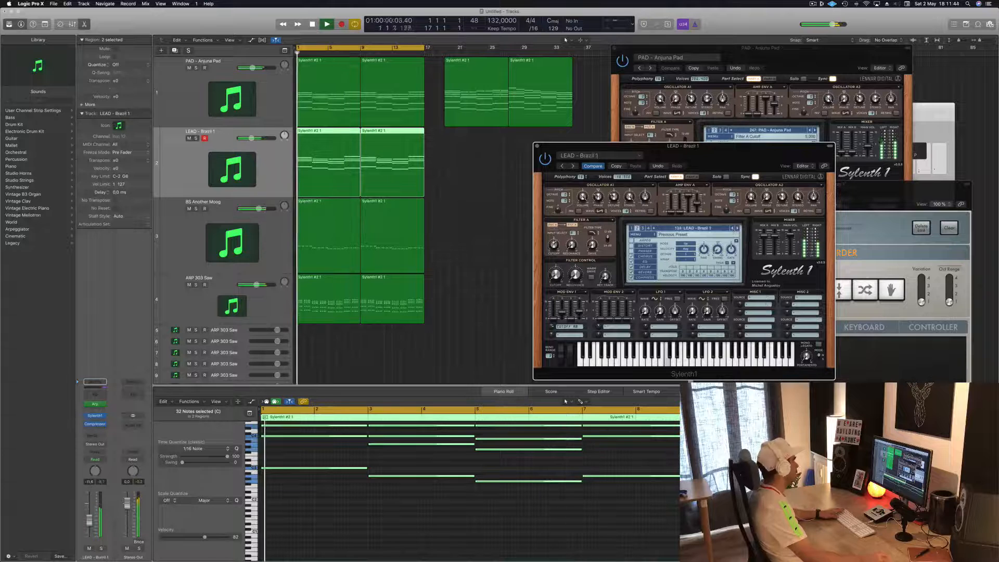
Lower the LEAD - Brazil 1 track's volume to about -22 dB while the loop plays, moving the Sylenth1 window aside
{"action": "left_click", "coordinate": [63, 520]}
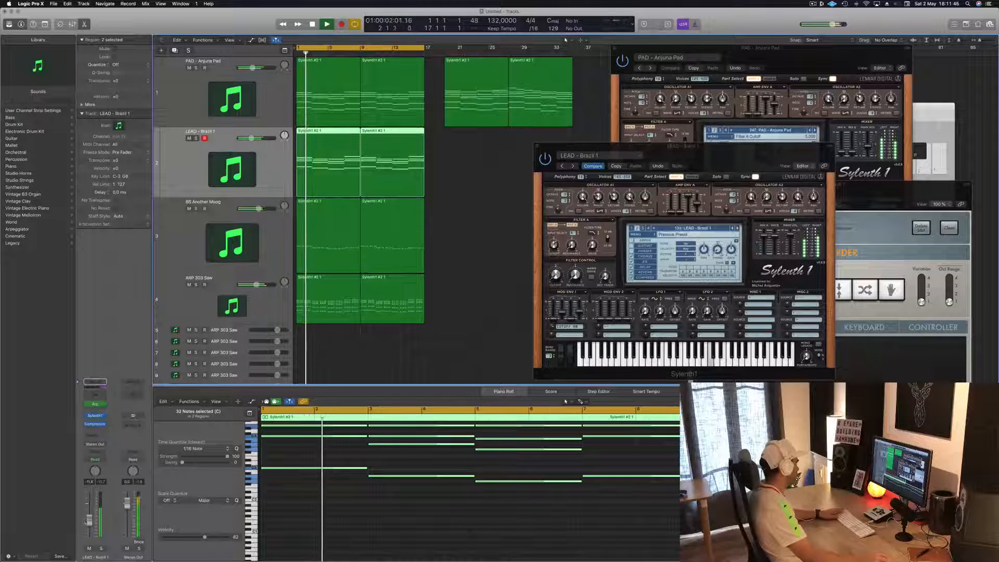
{"action": "left_click_drag", "start_coordinate": [89, 521], "coordinate": [89, 526]}
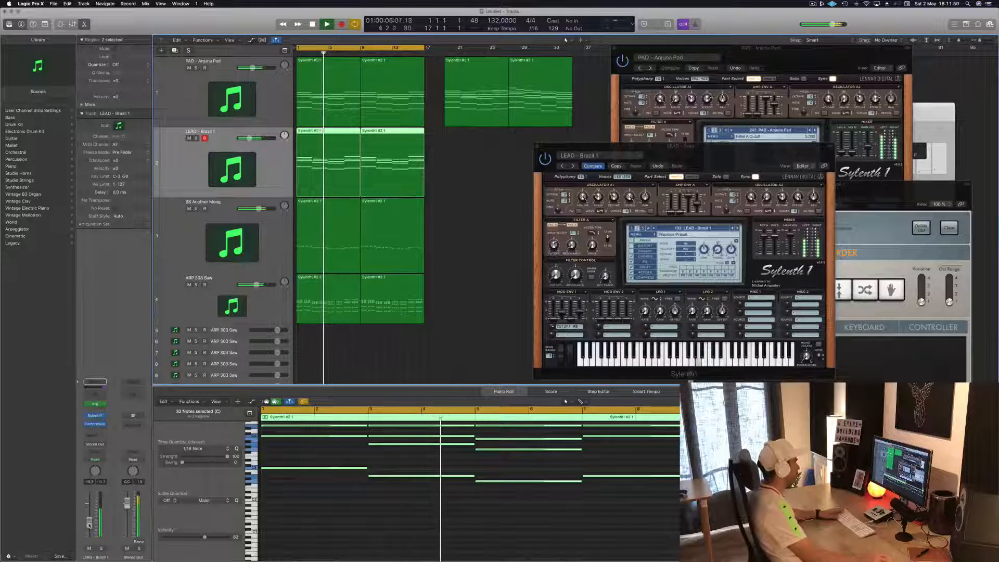
{"action": "left_click_drag", "start_coordinate": [721, 146], "coordinate": [666, 140]}
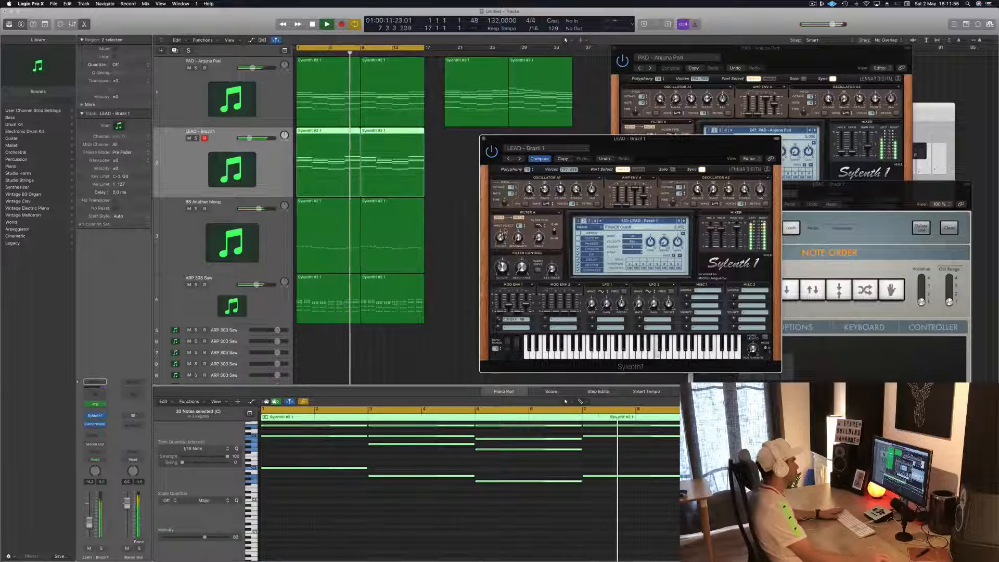
{"action": "mouse_move", "coordinate": [501, 237]}
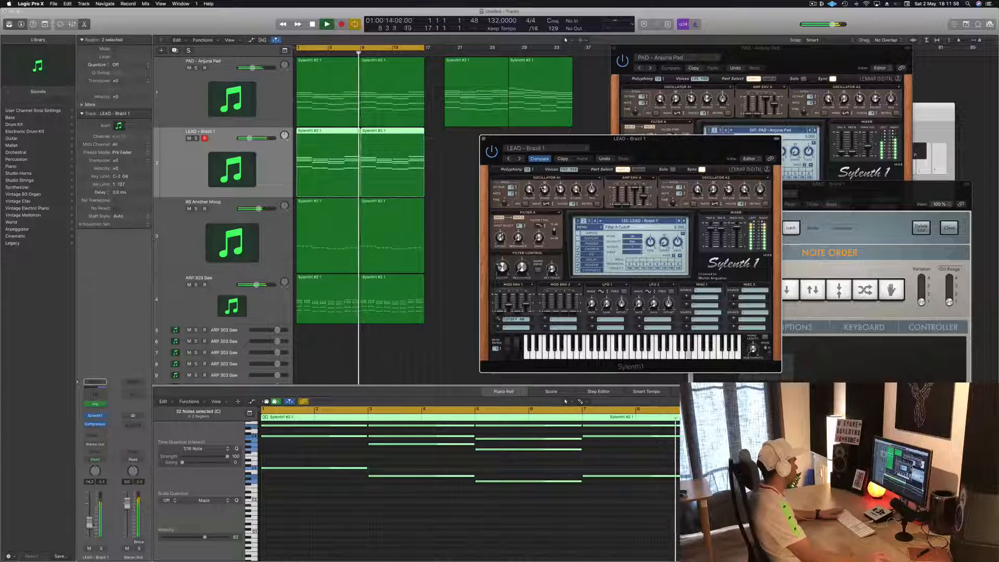
{"action": "left_click_drag", "start_coordinate": [91, 525], "coordinate": [90, 531]}
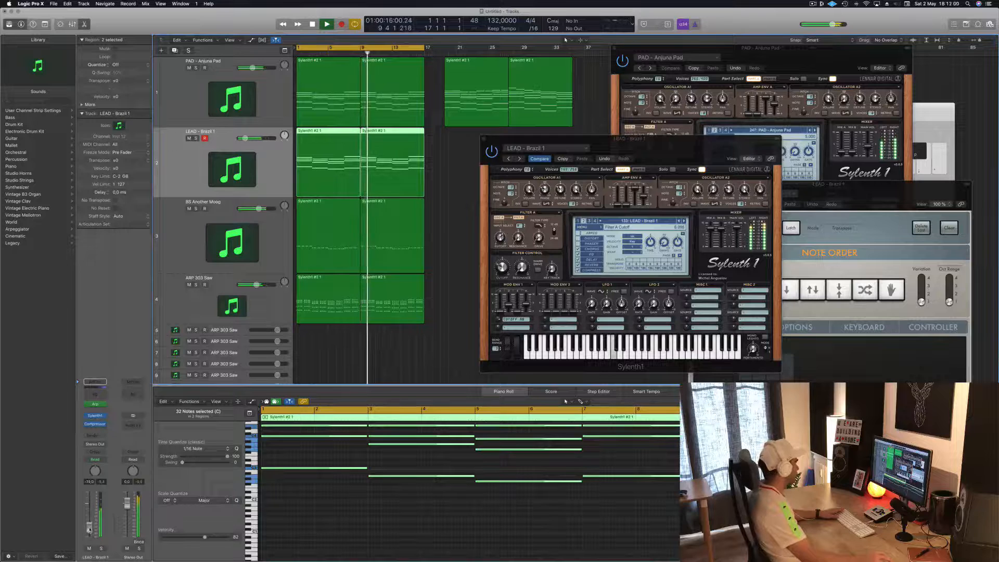
Turn off auto gain and adjust the threshold in the lead track's Compressor, raising the track's volume to about -15 dB
{"action": "left_click", "coordinate": [95, 424]}
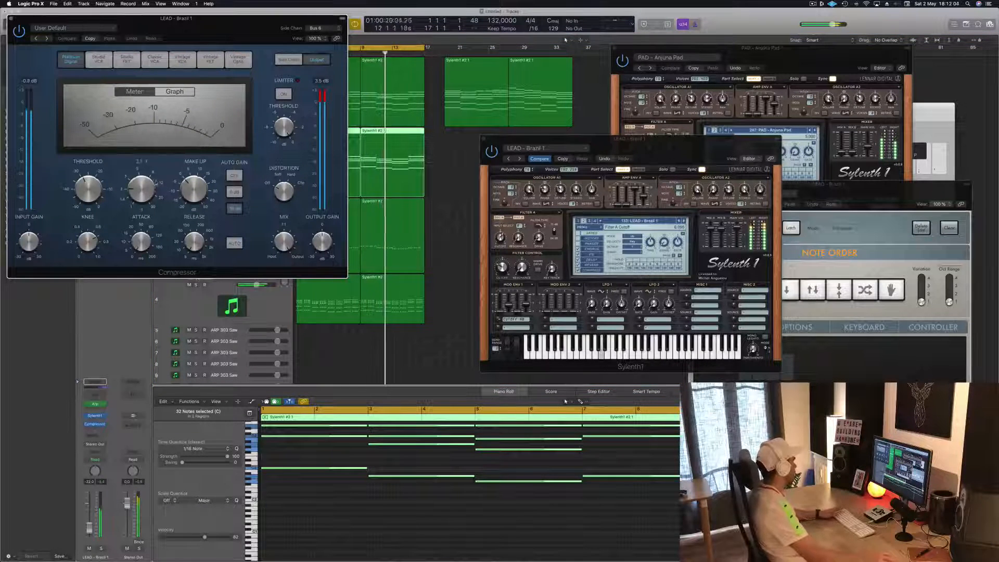
{"action": "left_click", "coordinate": [234, 208]}
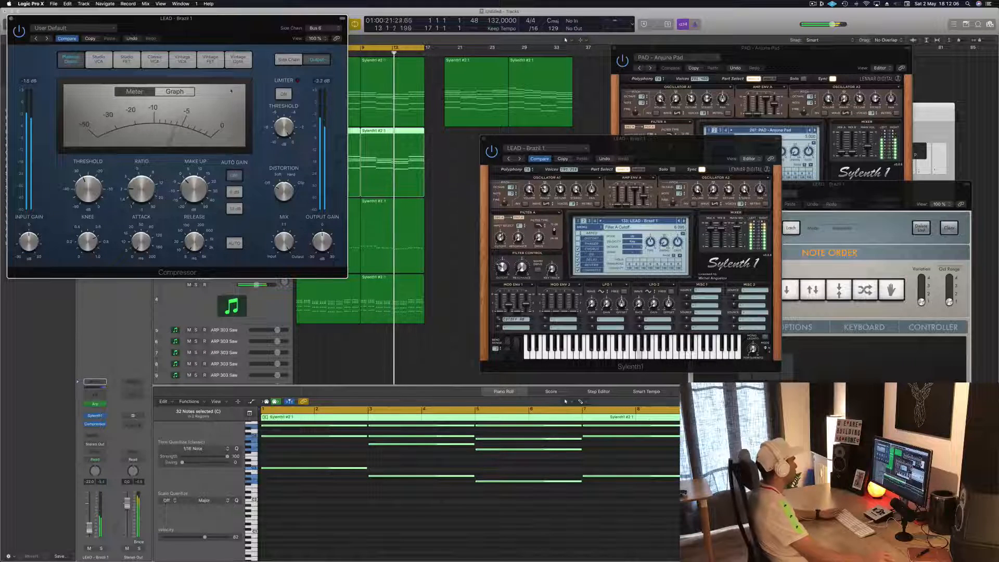
{"action": "left_click_drag", "start_coordinate": [249, 37], "coordinate": [976, 179]}
{"action": "key", "text": "Return"}
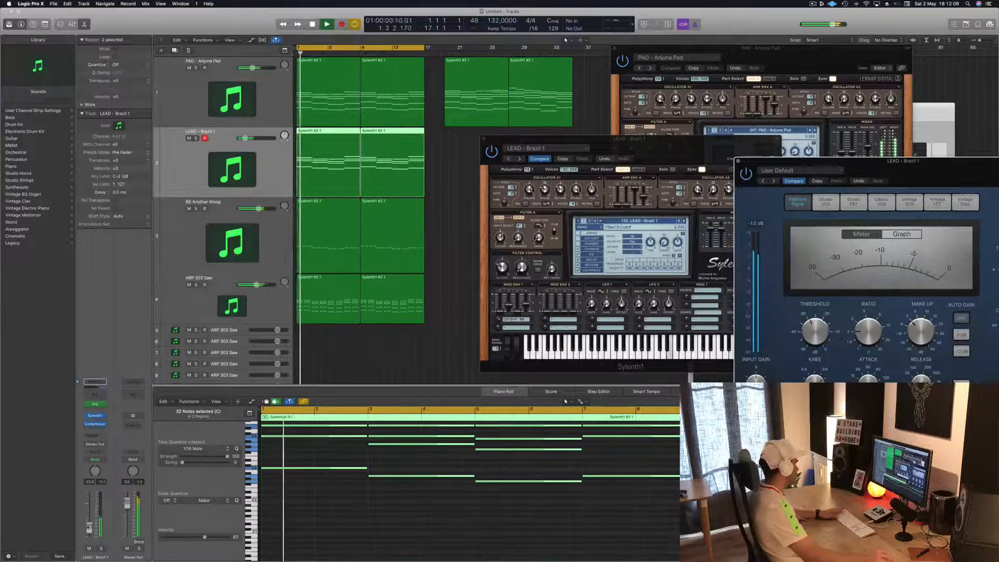
{"action": "left_click_drag", "start_coordinate": [89, 528], "coordinate": [89, 519]}
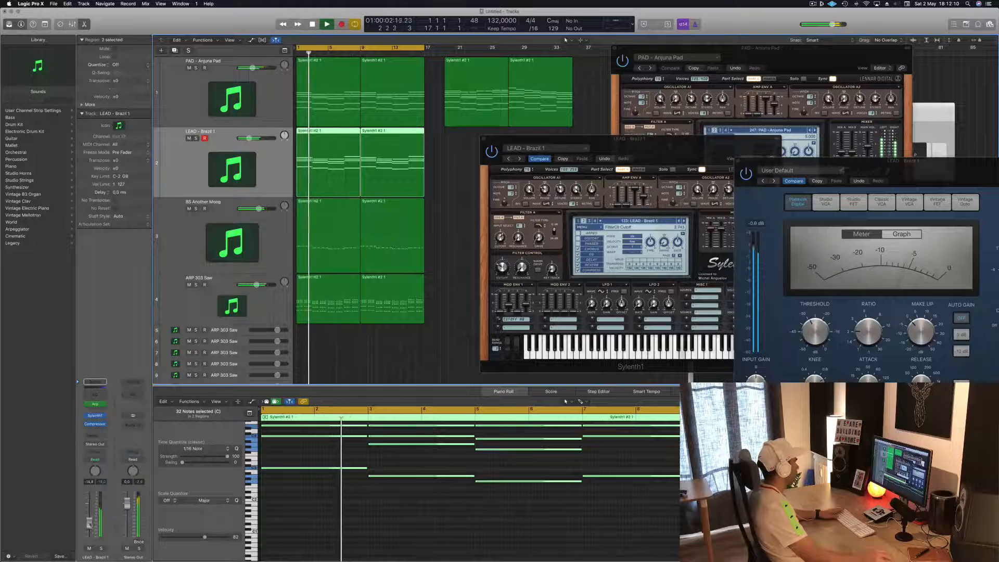
{"action": "left_click_drag", "start_coordinate": [893, 187], "coordinate": [674, 208]}
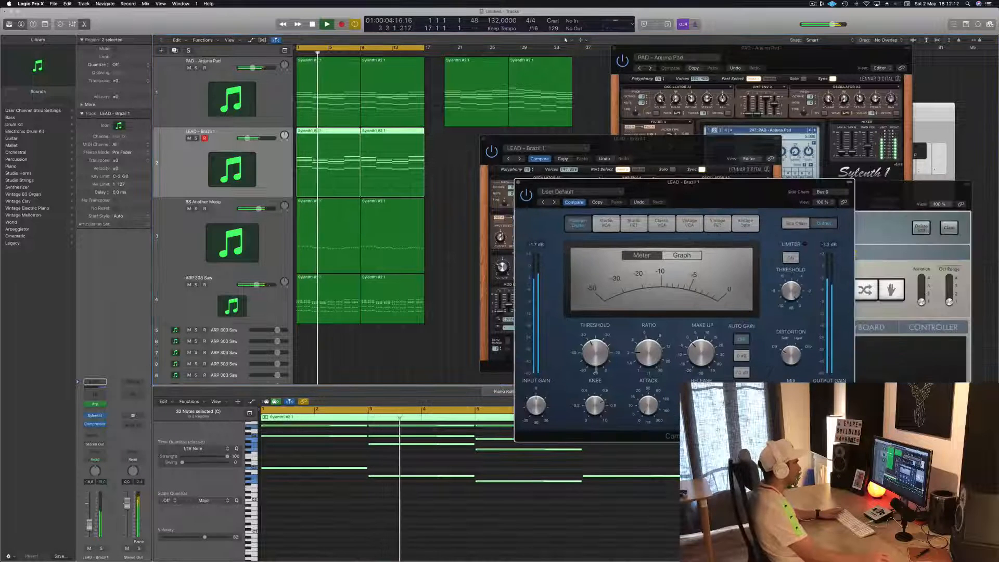
{"action": "left_click_drag", "start_coordinate": [596, 363], "coordinate": [597, 370]}
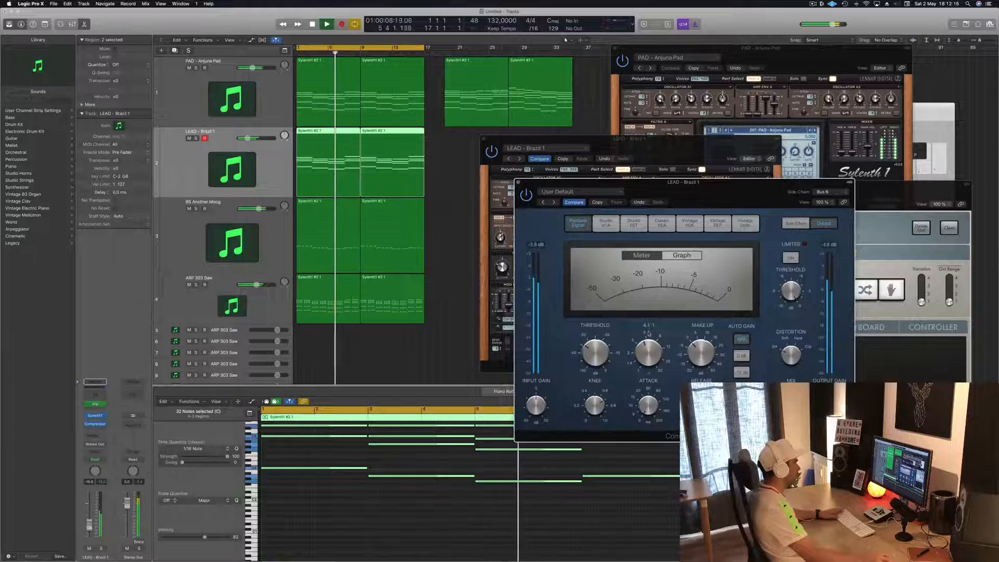
{"action": "key", "text": "space"}
{"action": "left_click", "coordinate": [518, 182]}
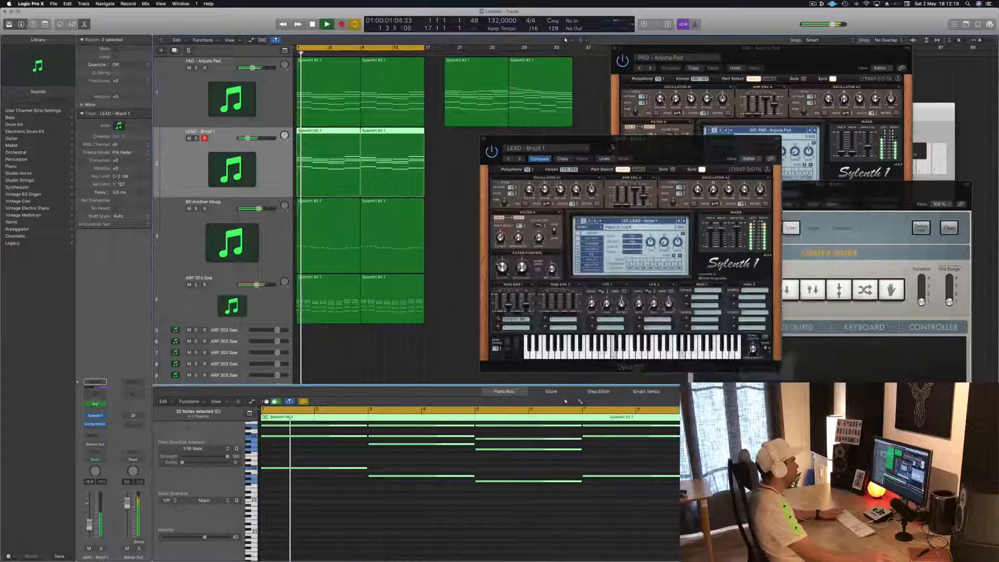
Lower the LEAD - Brazil 1 track's volume to about -16 dB and close its Sylenth1 window
{"action": "left_click_drag", "start_coordinate": [538, 138], "coordinate": [605, 109]}
{"action": "key", "text": "space"}
{"action": "key", "text": "space"}
{"action": "left_click_drag", "start_coordinate": [89, 528], "coordinate": [89, 525]}
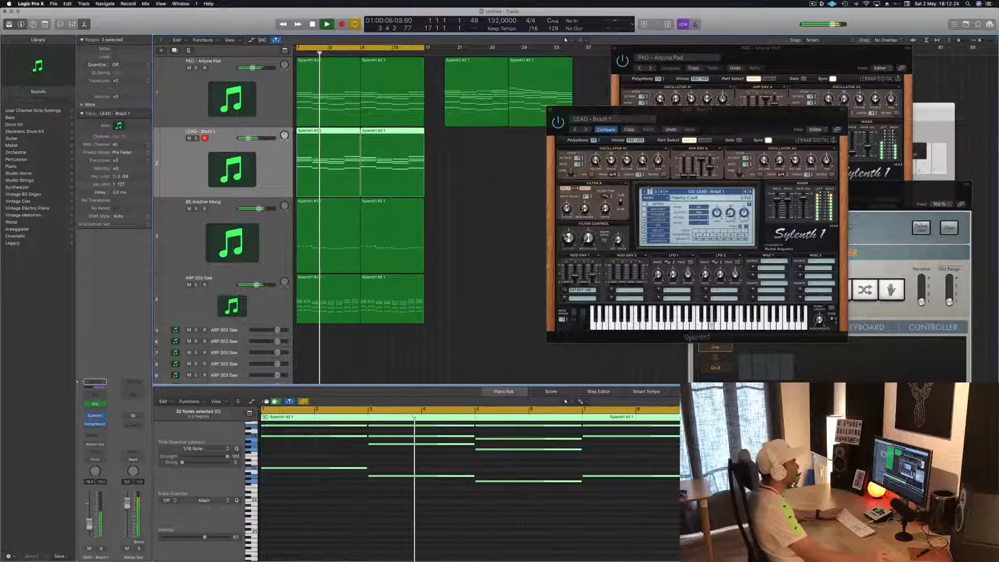
{"action": "left_click_drag", "start_coordinate": [749, 113], "coordinate": [695, 124]}
{"action": "key", "text": "space"}
{"action": "key", "text": "space"}
{"action": "left_click", "coordinate": [495, 121]}
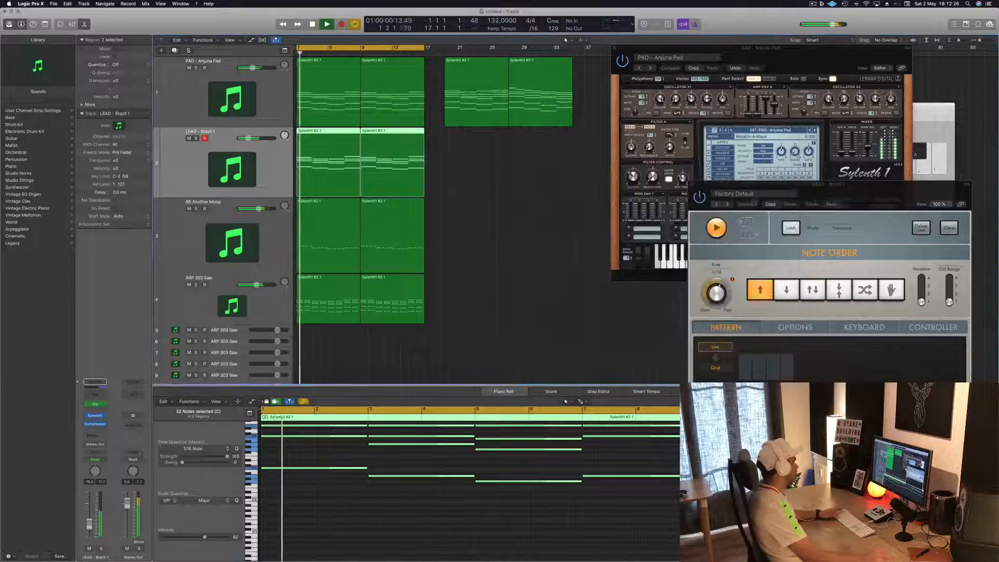
Add a Channel EQ to the ARP 303 Saw track with a low cut at 124 Hz and replay the loop
{"action": "key", "text": "space"}
{"action": "key", "text": "space"}
{"action": "left_click", "coordinate": [268, 310]}
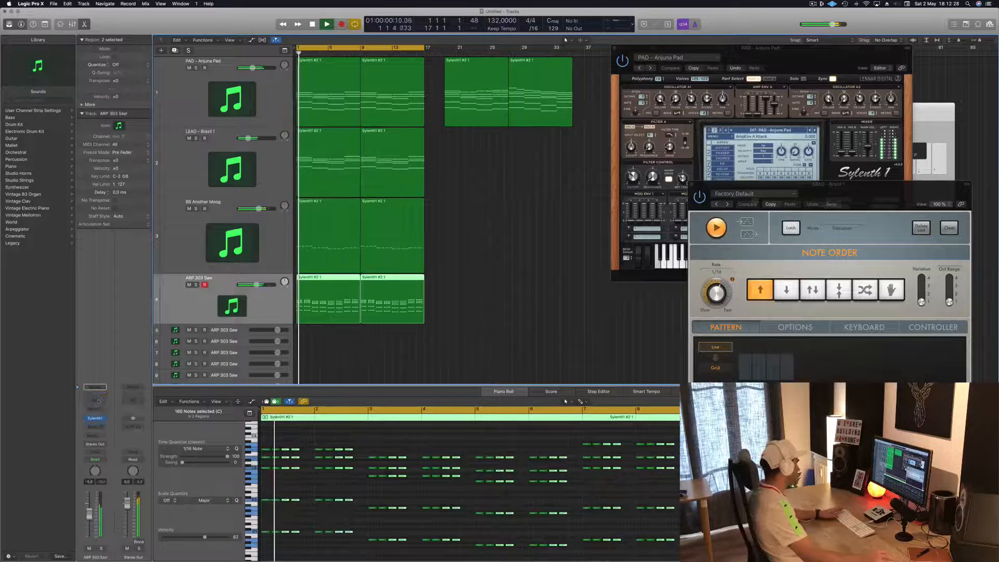
{"action": "left_click", "coordinate": [97, 400]}
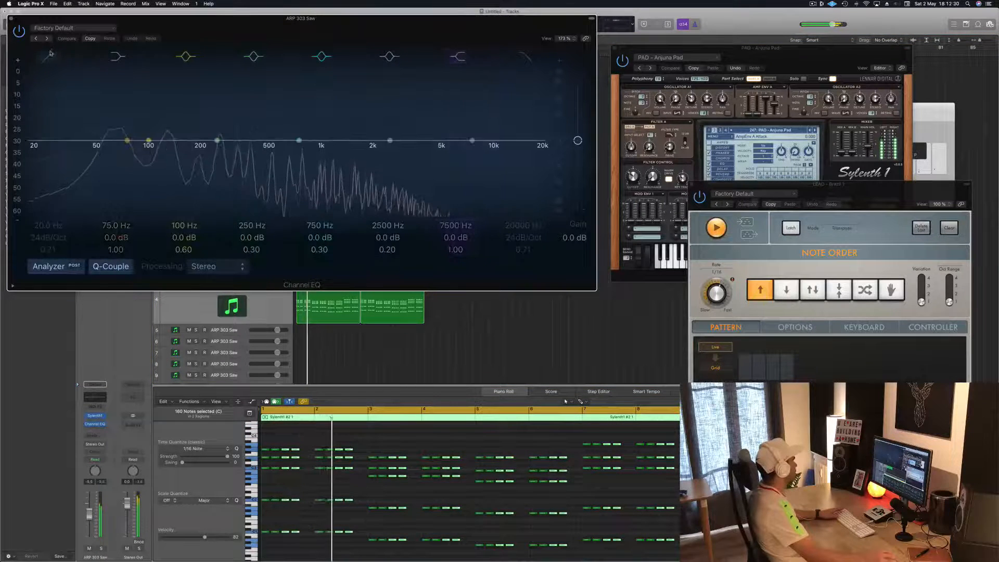
{"action": "left_click_drag", "start_coordinate": [27, 158], "coordinate": [149, 157]}
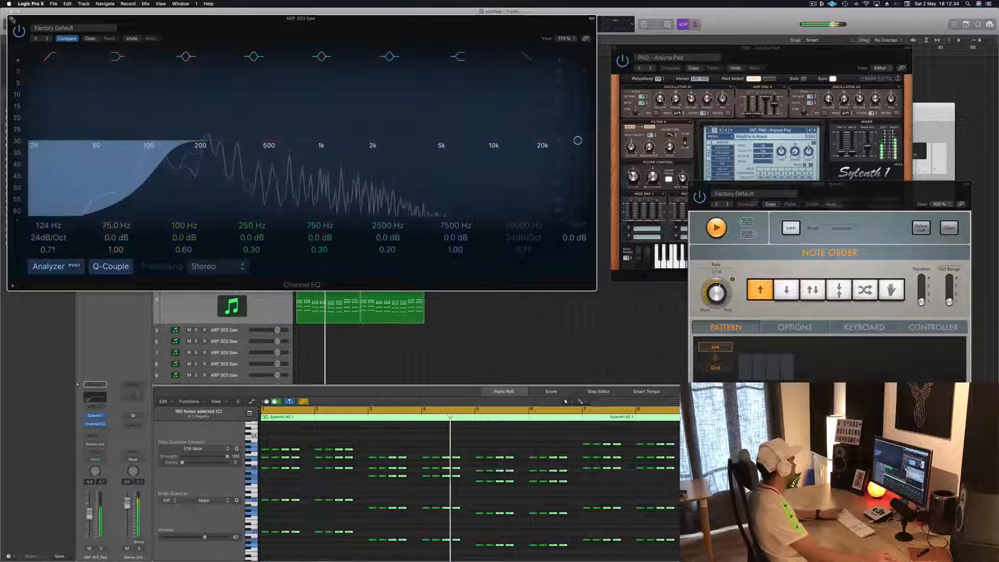
{"action": "left_click", "coordinate": [11, 19]}
{"action": "key", "text": "Return"}
{"action": "key", "text": "Return"}
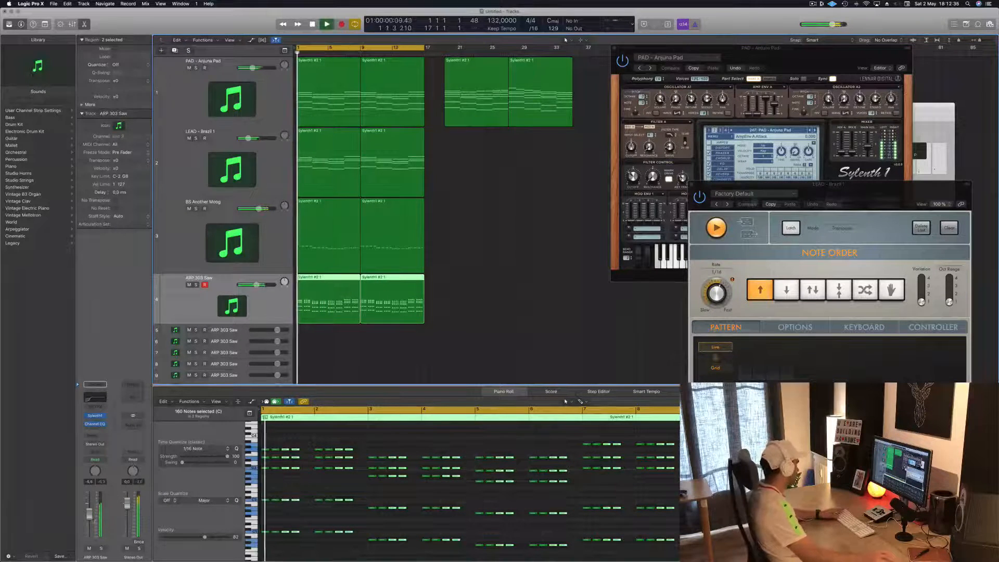
Replay the loop with the ARP 303 Saw track's Sylenth1 open, and close both its window and the Anjuna Pad synth window
{"action": "left_click", "coordinate": [95, 416]}
{"action": "key", "text": "Return"}
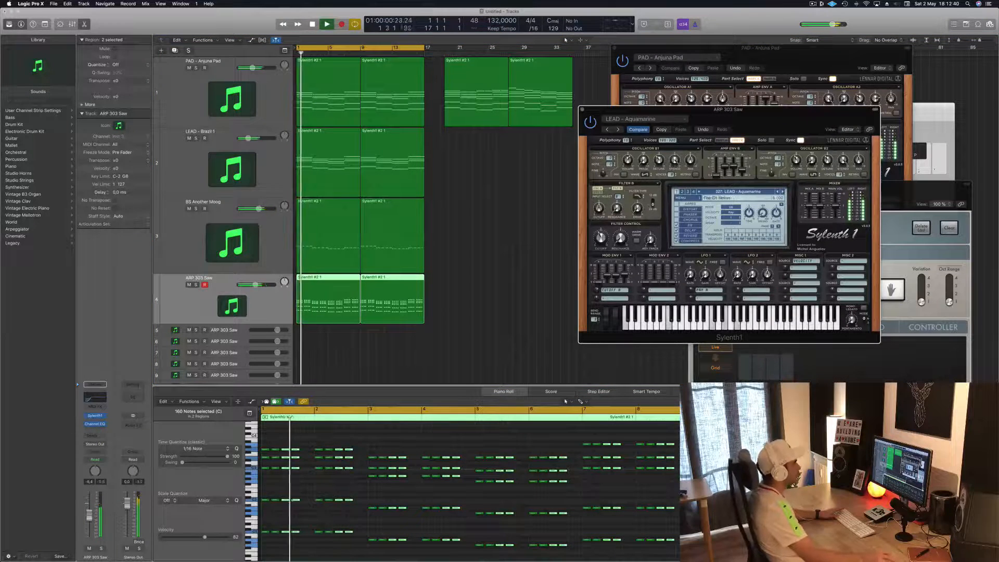
{"action": "key", "text": "Return"}
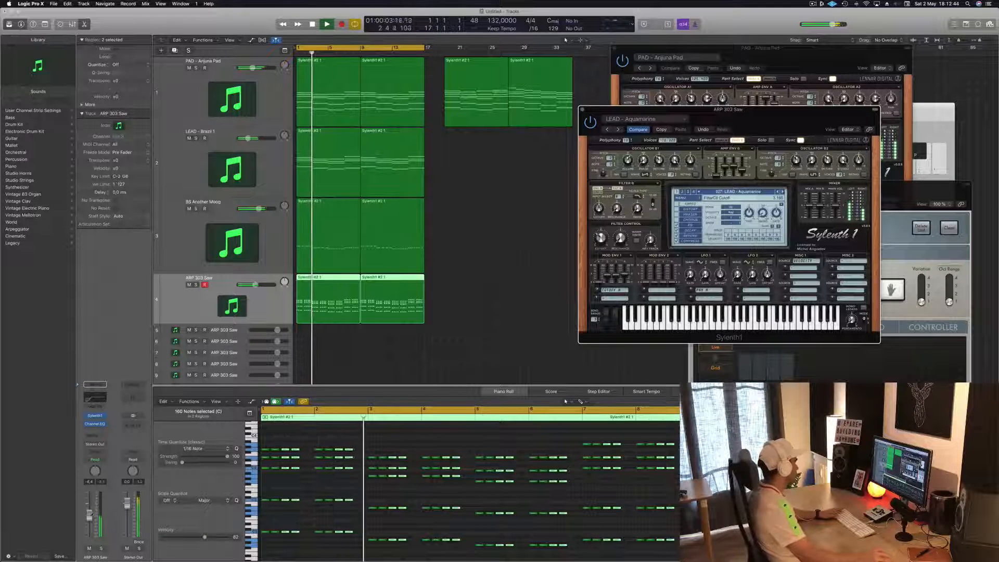
{"action": "left_click", "coordinate": [90, 515]}
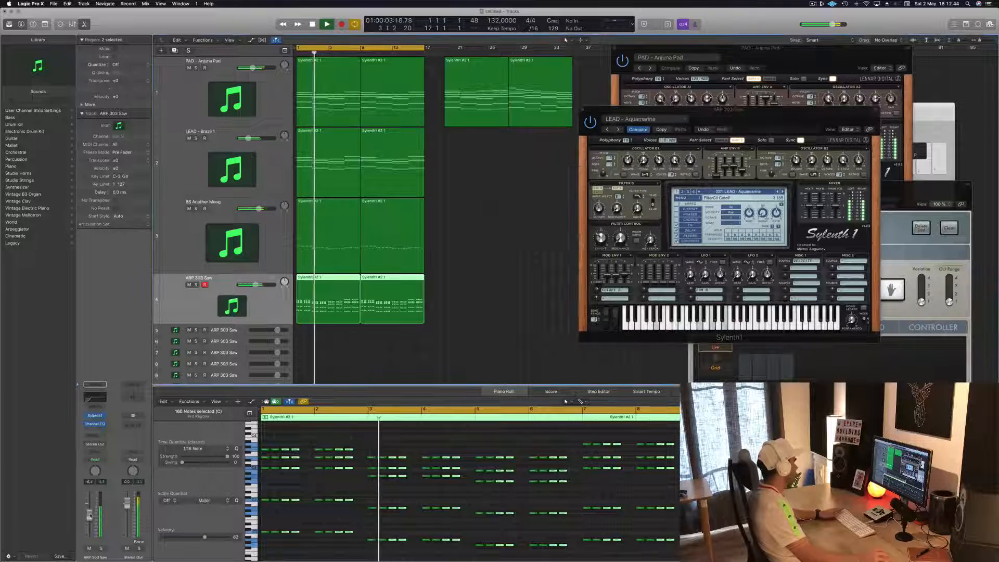
{"action": "left_click", "coordinate": [583, 109]}
{"action": "left_click_drag", "start_coordinate": [615, 51], "coordinate": [643, 59]}
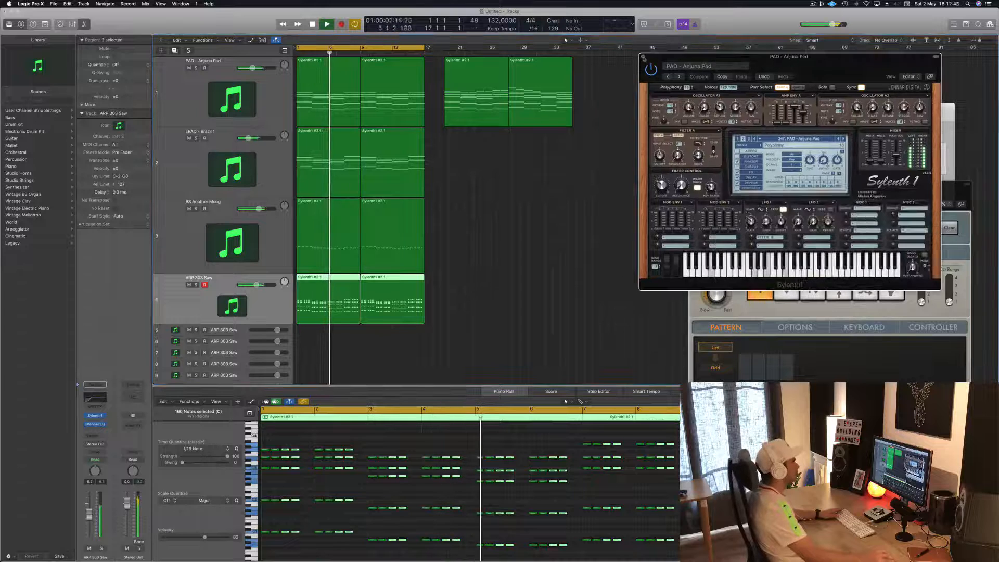
{"action": "left_click", "coordinate": [643, 57]}
{"action": "left_click", "coordinate": [492, 234]}
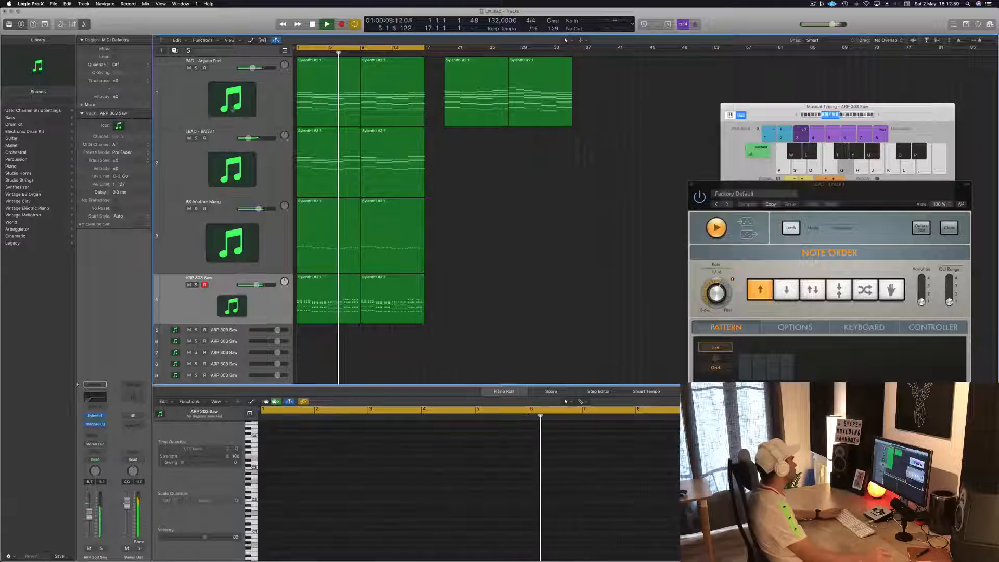
Add a Channel EQ to the PAD - Anjuna Pad track with a low cut at 134 Hz and restart the loop
{"action": "left_click", "coordinate": [198, 79]}
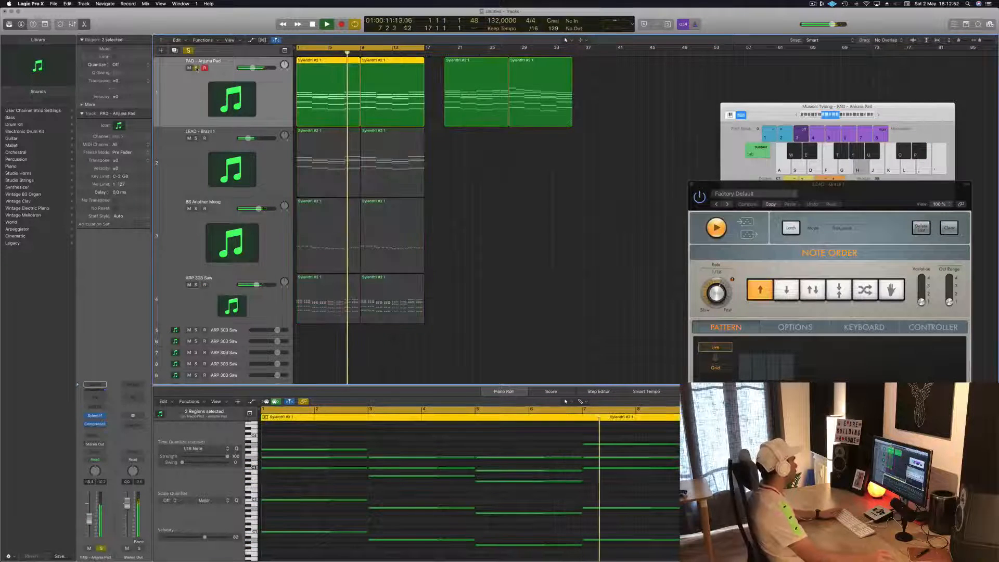
{"action": "key", "text": "Return"}
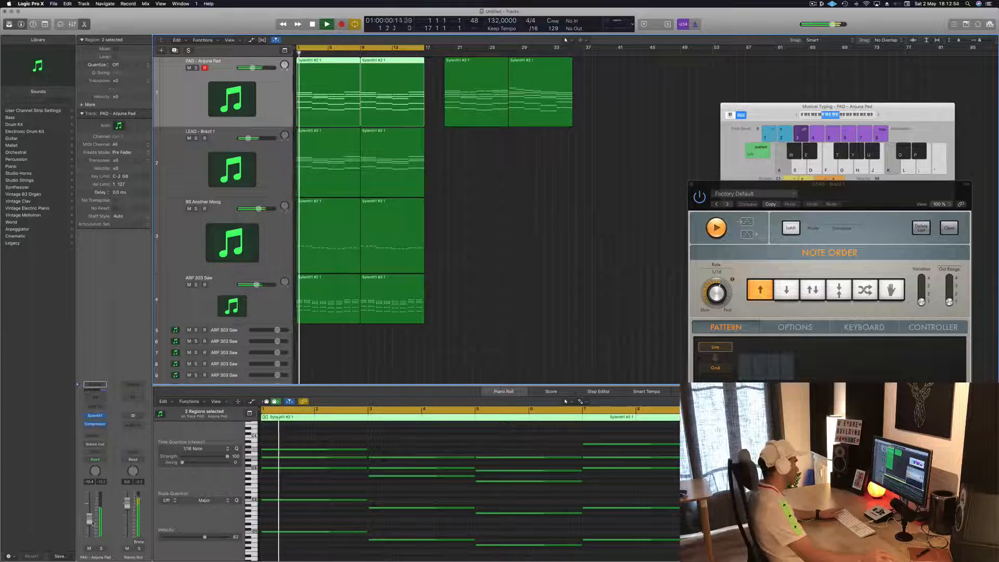
{"action": "left_click", "coordinate": [96, 400]}
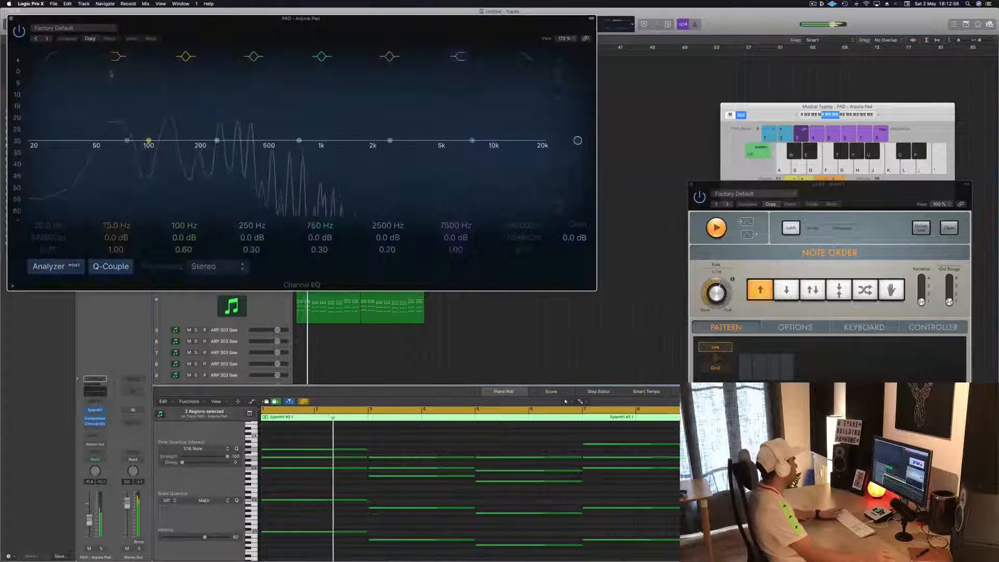
{"action": "left_click", "coordinate": [49, 56]}
{"action": "left_click_drag", "start_coordinate": [60, 130], "coordinate": [196, 127]}
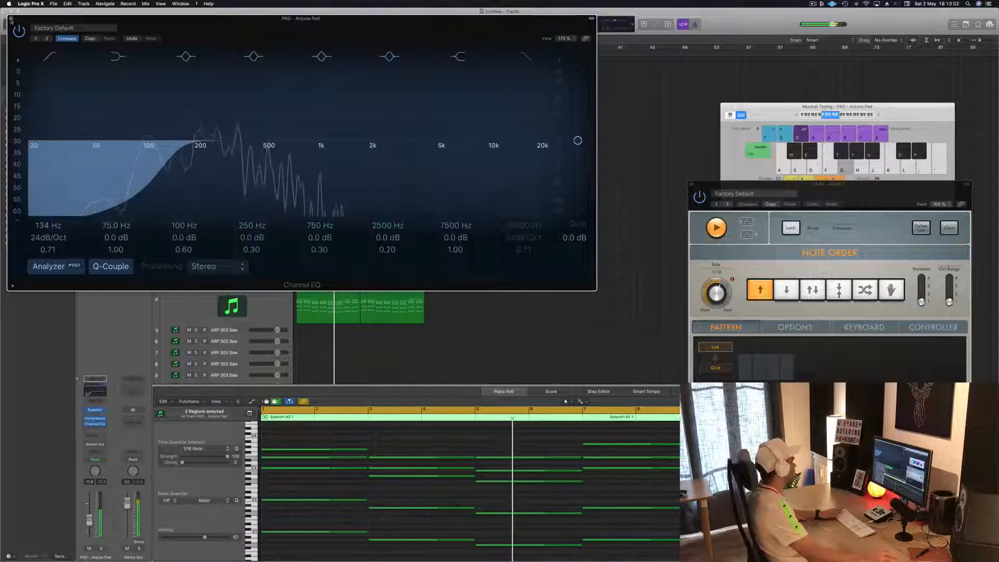
{"action": "left_click", "coordinate": [11, 19]}
{"action": "key", "text": "Return"}
Reorder the tracks so BS Another Moog sits below ARP 303 Saw and LEAD - Brazil 1 sits above PAD - Anjuna Pad
{"action": "left_click_drag", "start_coordinate": [269, 245], "coordinate": [240, 270]}
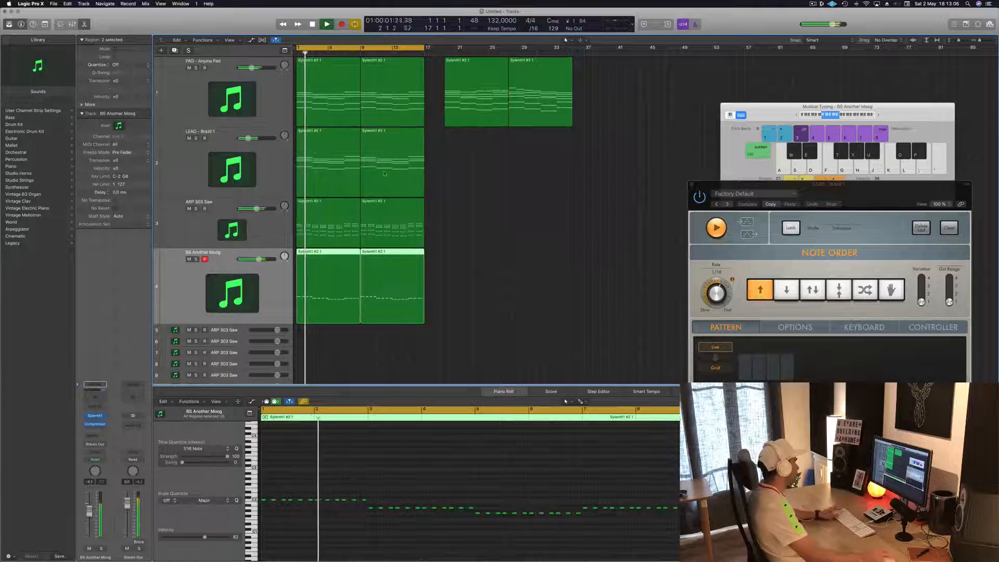
{"action": "left_click_drag", "start_coordinate": [276, 156], "coordinate": [278, 84]}
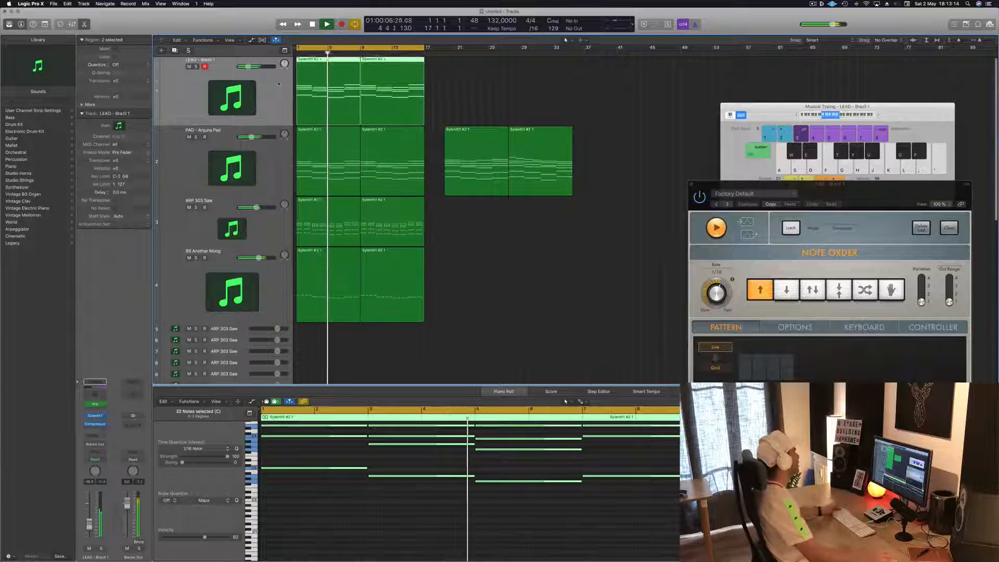
Listen to LEAD - Brazil 1 briefly in solo while the loop plays, then return to the full mix
{"action": "scroll", "coordinate": [485, 261], "scroll_direction": "down", "scroll_amount": 1}
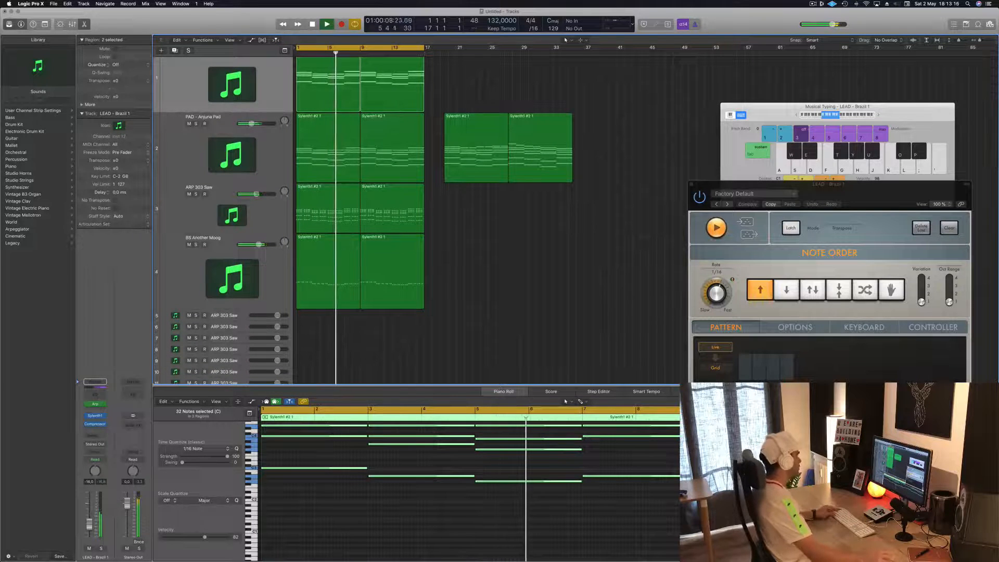
{"action": "scroll", "coordinate": [443, 267], "scroll_direction": "down", "scroll_amount": 5}
{"action": "scroll", "coordinate": [443, 267], "scroll_direction": "down", "scroll_amount": 3}
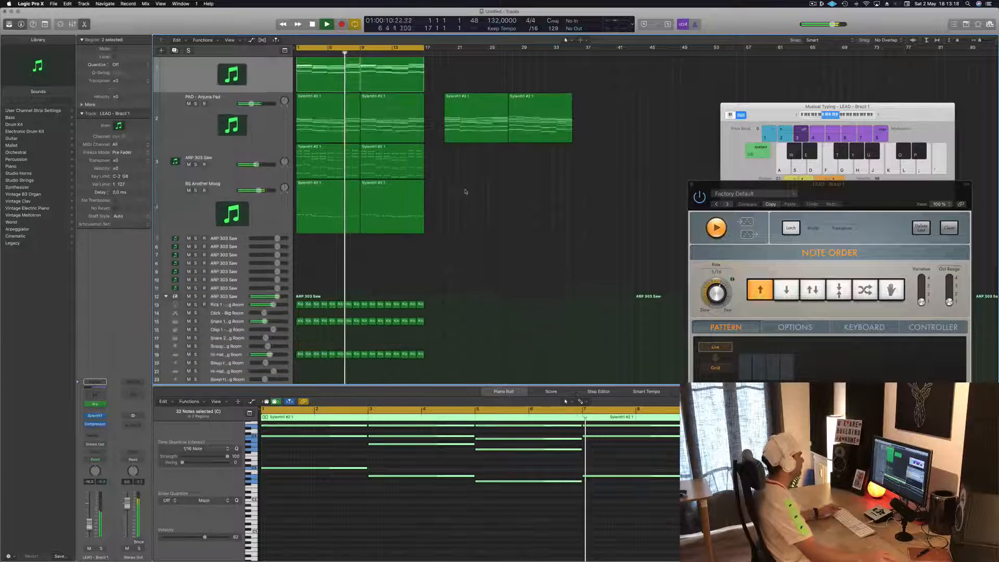
{"action": "scroll", "coordinate": [488, 226], "scroll_direction": "up", "scroll_amount": 1}
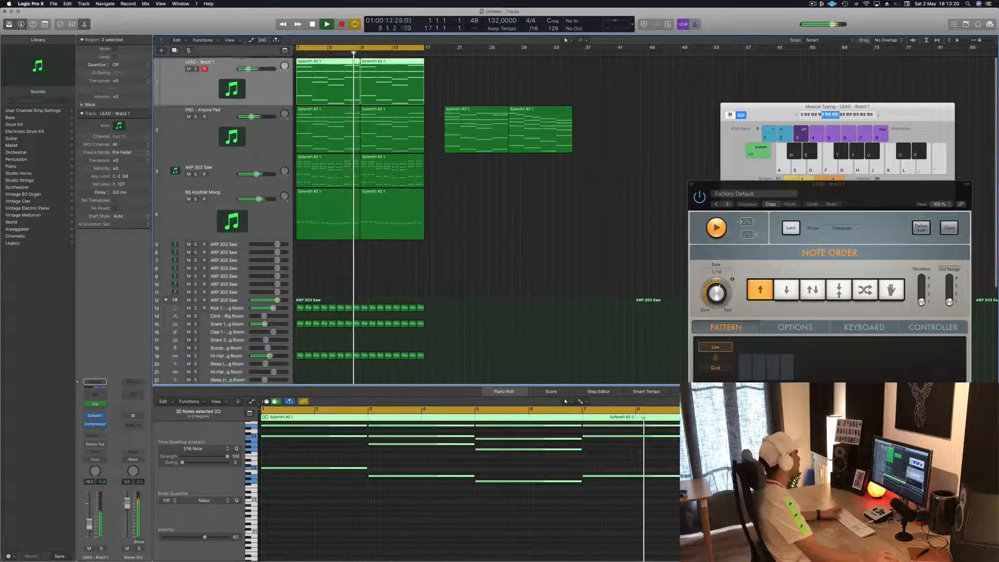
{"action": "left_click", "coordinate": [196, 69]}
{"action": "left_click", "coordinate": [196, 68]}
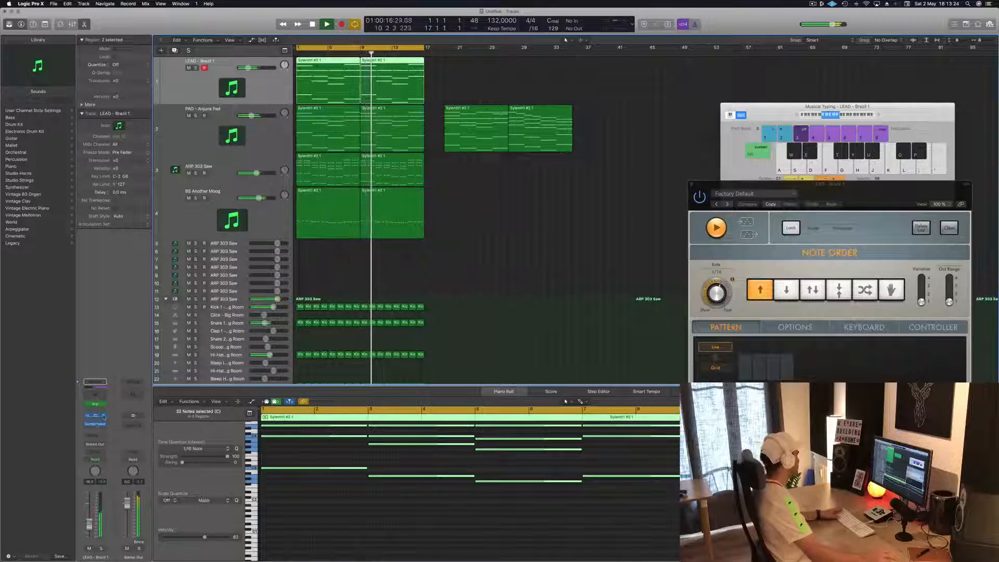
Send LEAD - Brazil 1 to Bus 5 and load a SilverVerb with the grandiose preset on the new aux
{"action": "left_click", "coordinate": [94, 435]}
{"action": "mouse_move", "coordinate": [96, 449]}
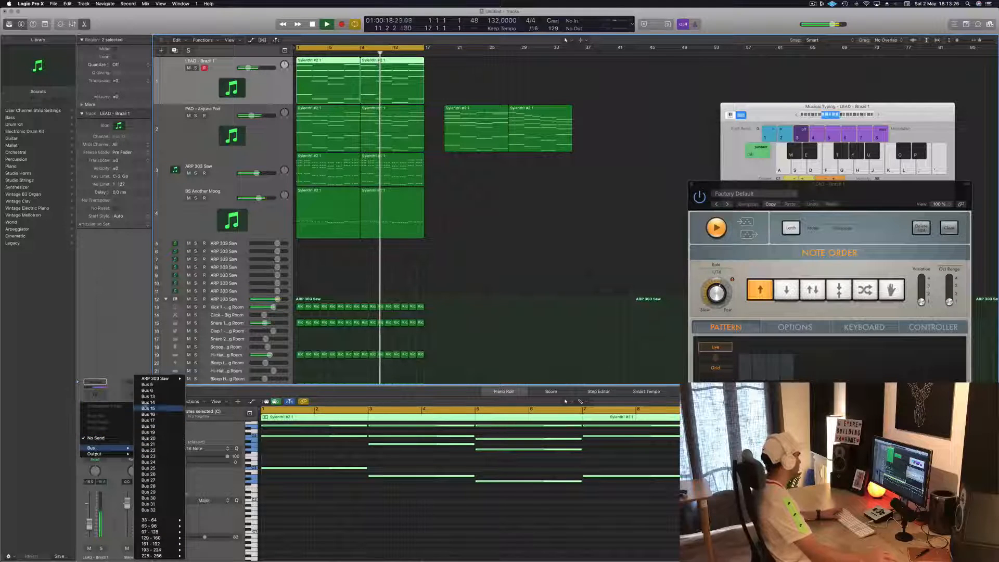
{"action": "left_click", "coordinate": [149, 383]}
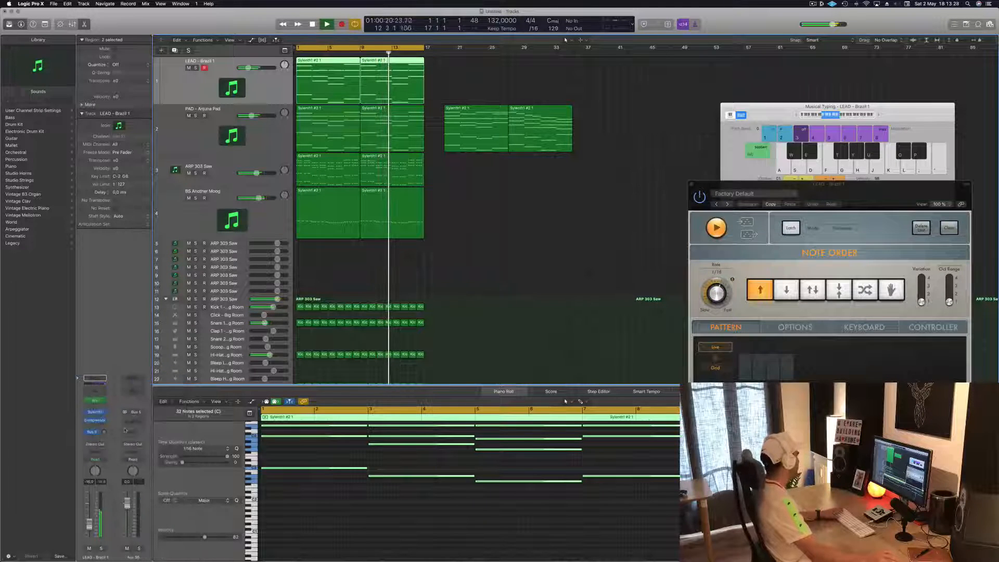
{"action": "left_click", "coordinate": [134, 424]}
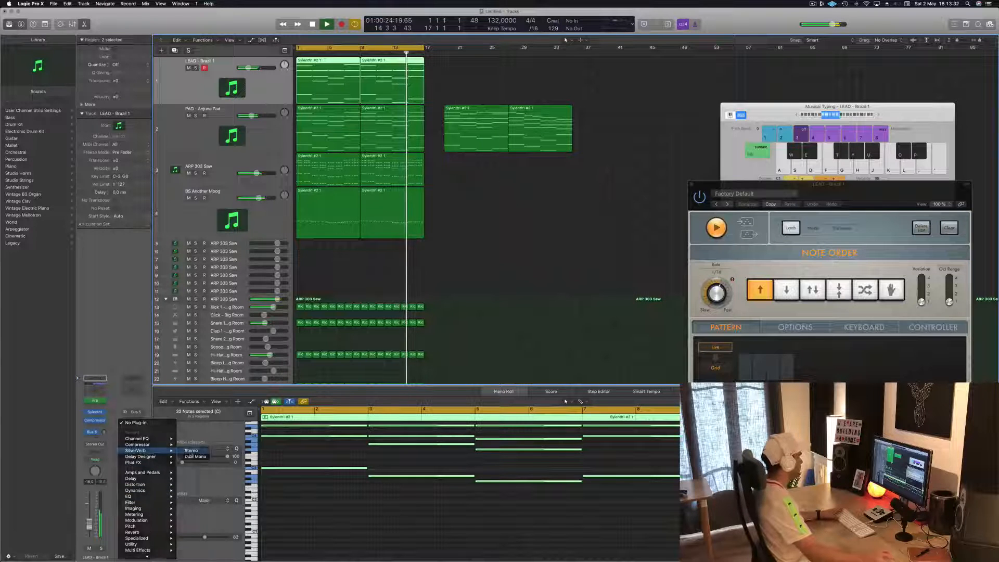
{"action": "left_click", "coordinate": [135, 450]}
{"action": "left_click", "coordinate": [88, 31]}
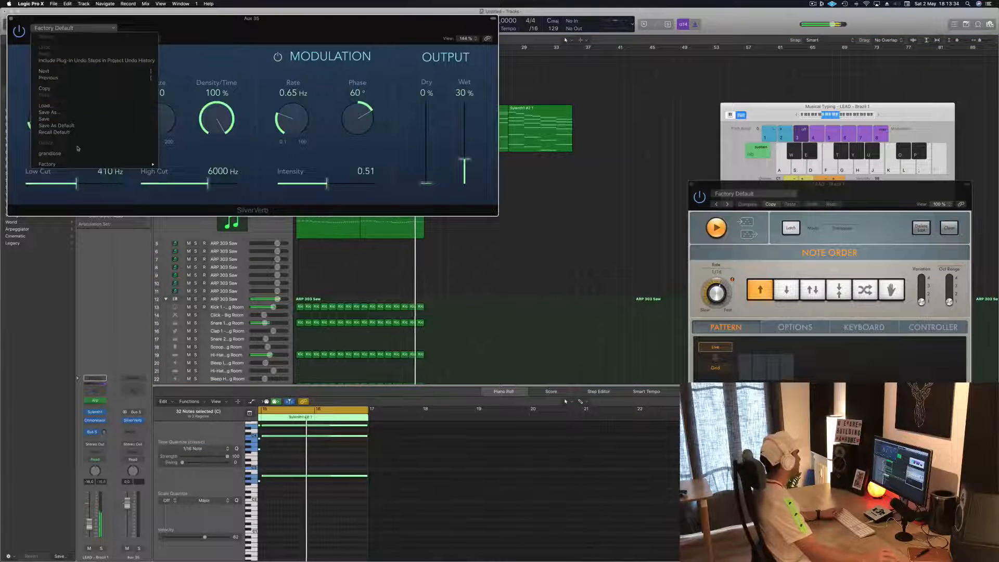
{"action": "left_click", "coordinate": [57, 153]}
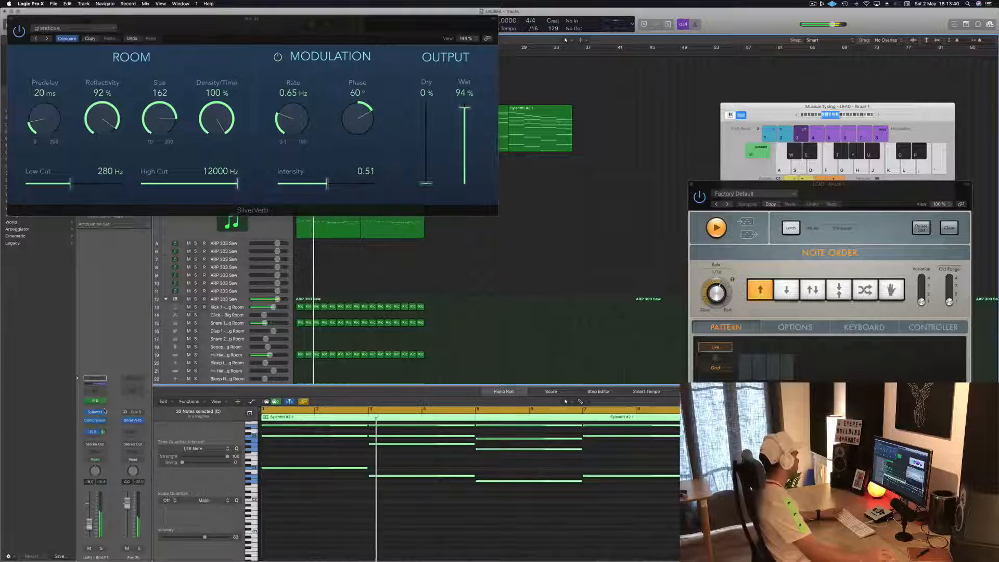
{"action": "left_click", "coordinate": [11, 20]}
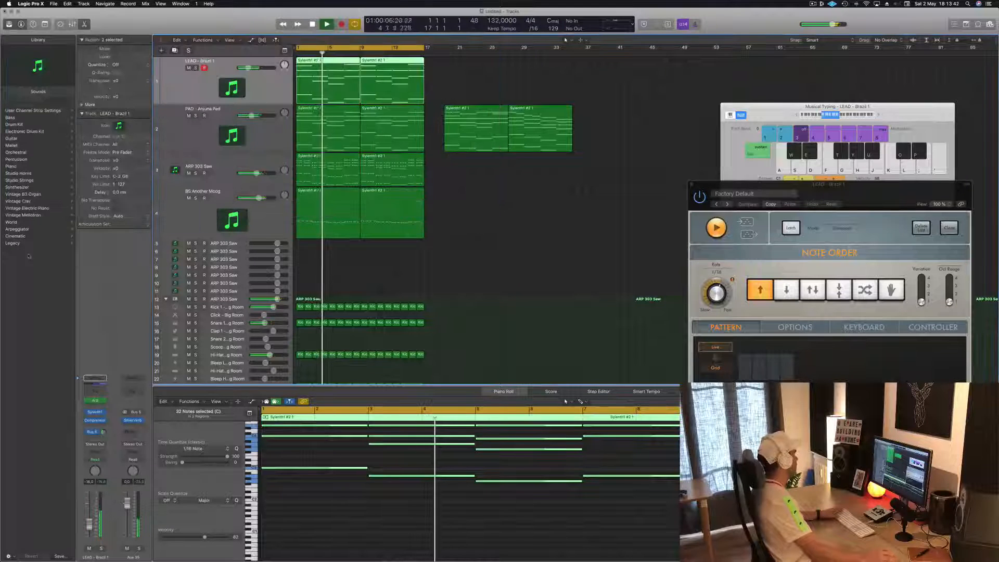
Add a Compressor after the SilverVerb on Aux 35, side-chained to Bus 6 (Sidechain Trigger - Big Room)
{"action": "left_click", "coordinate": [131, 421]}
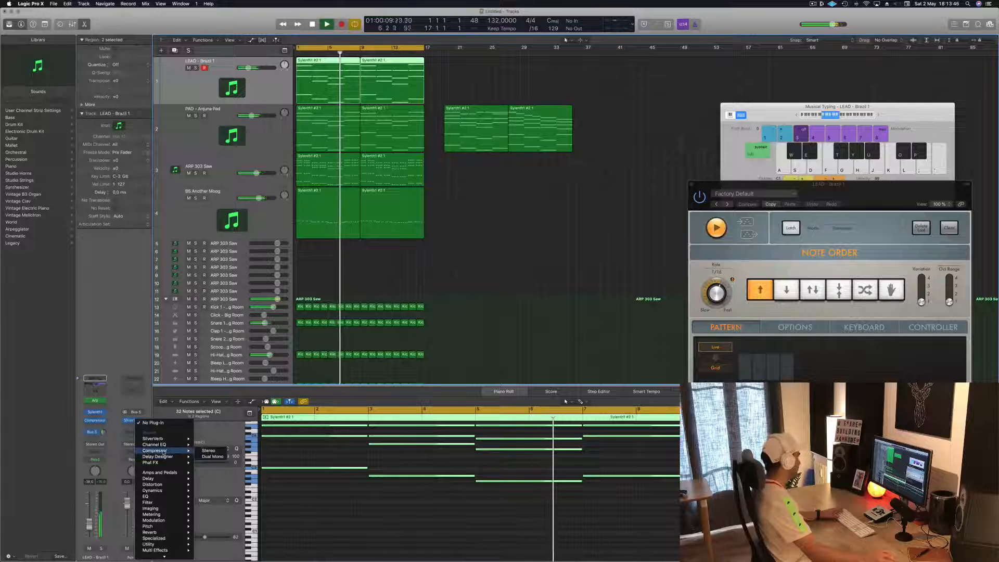
{"action": "left_click", "coordinate": [155, 451]}
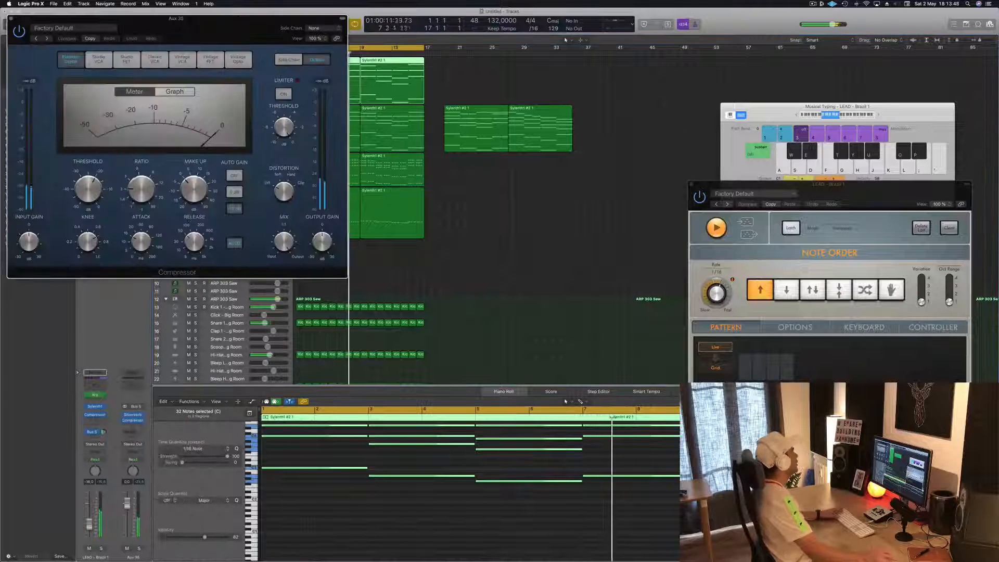
{"action": "left_click_drag", "start_coordinate": [163, 28], "coordinate": [456, 78]}
{"action": "left_click", "coordinate": [616, 78]}
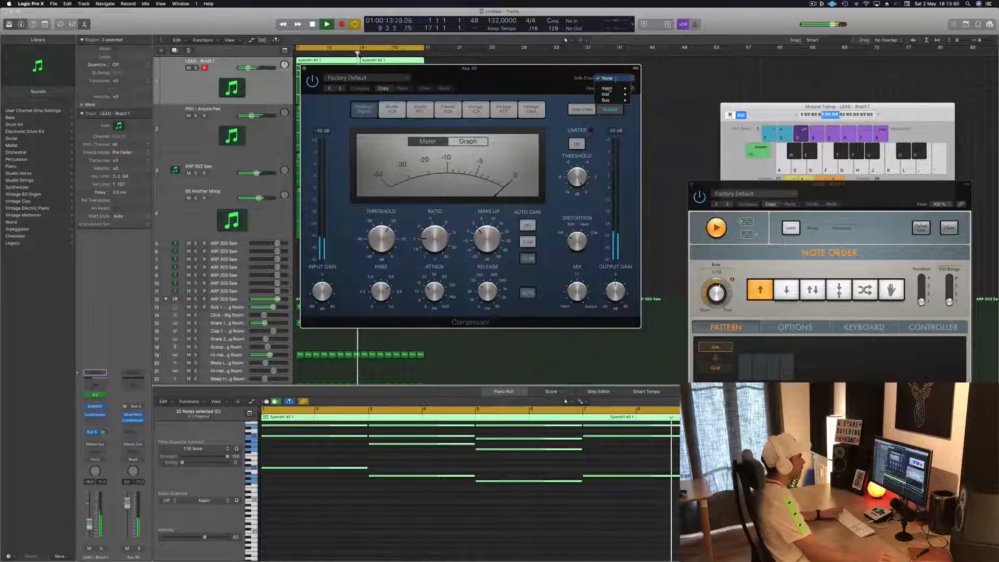
{"action": "mouse_move", "coordinate": [608, 100]}
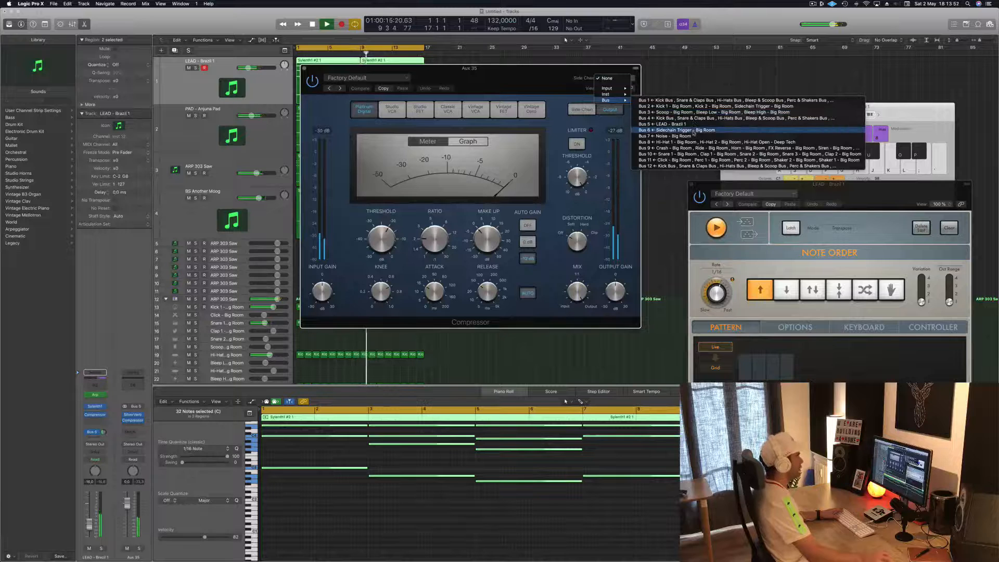
{"action": "left_click", "coordinate": [676, 130]}
{"action": "left_click_drag", "start_coordinate": [468, 68], "coordinate": [541, 55]}
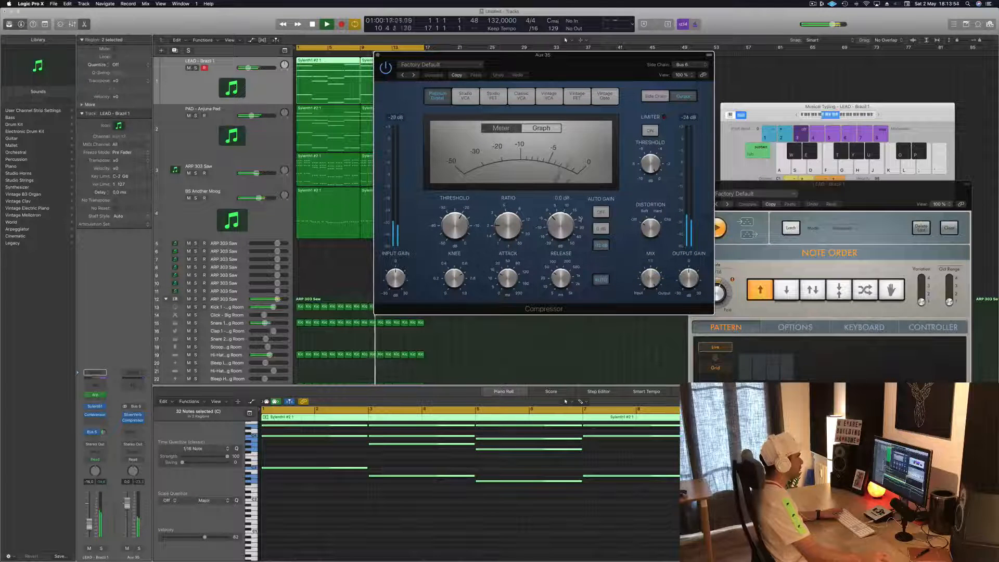
Turn off the Aux 35 Compressor's auto gain, set its threshold to about -22.5 dB, and restart the loop
{"action": "left_click", "coordinate": [607, 212]}
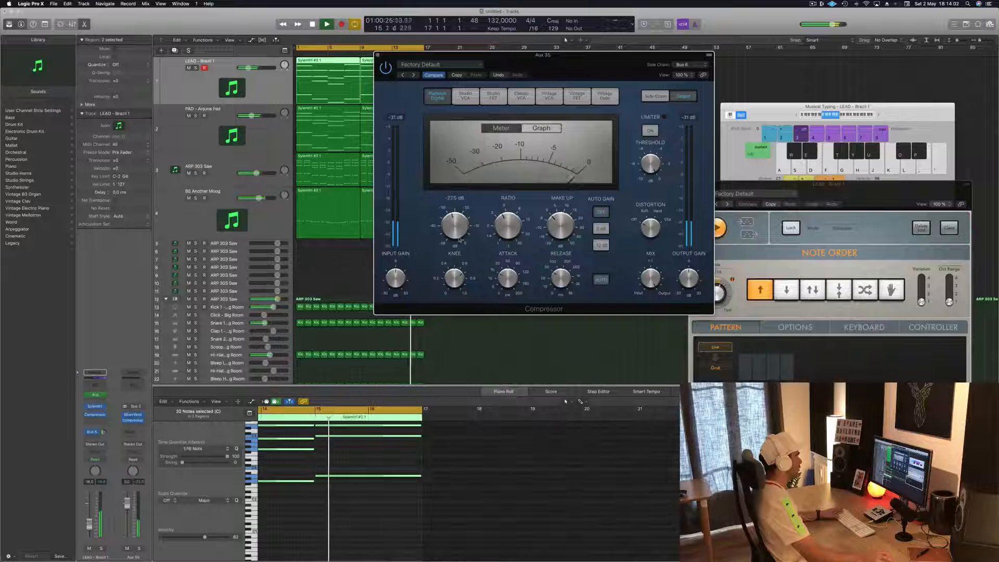
{"action": "left_click_drag", "start_coordinate": [459, 239], "coordinate": [460, 237]}
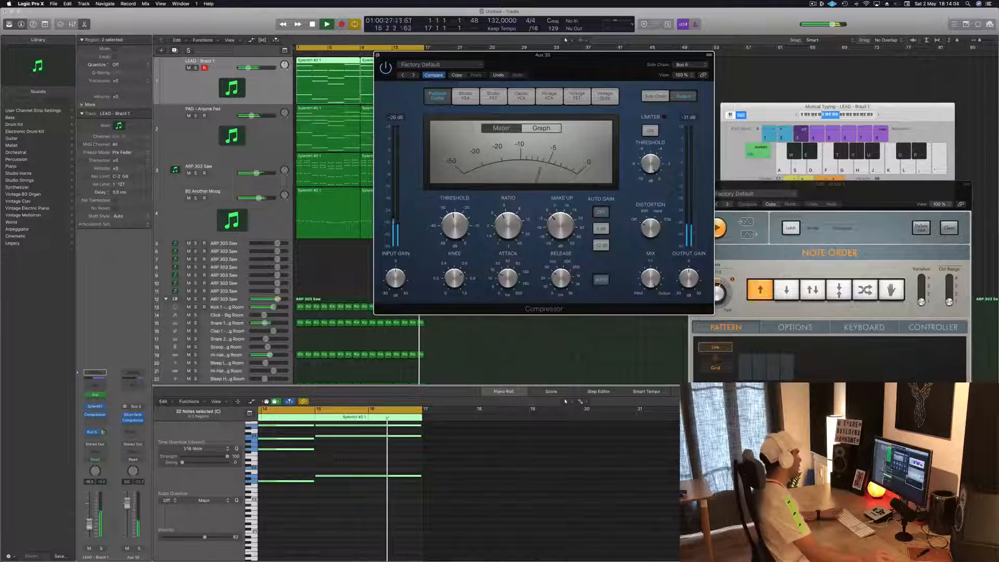
{"action": "left_click", "coordinate": [377, 55]}
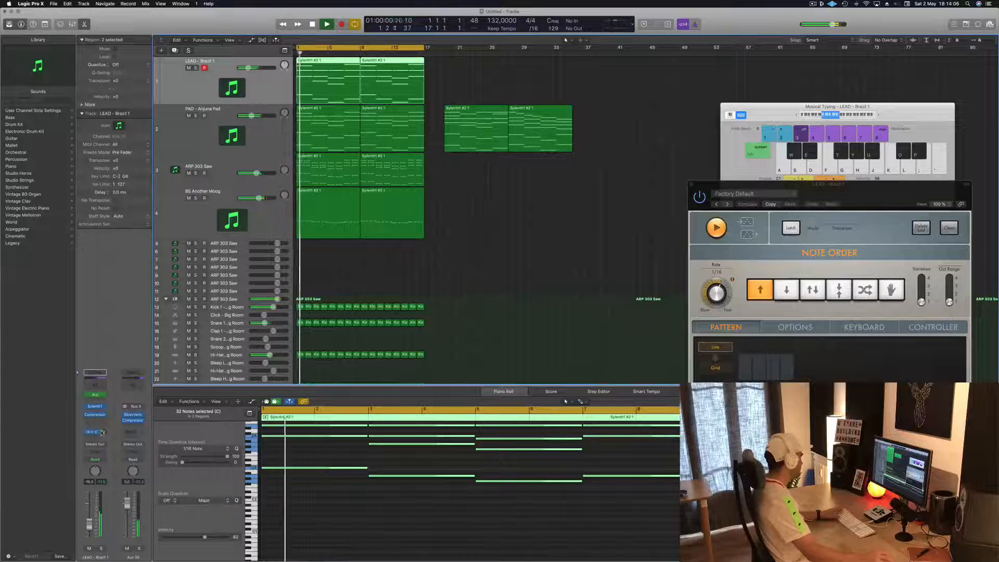
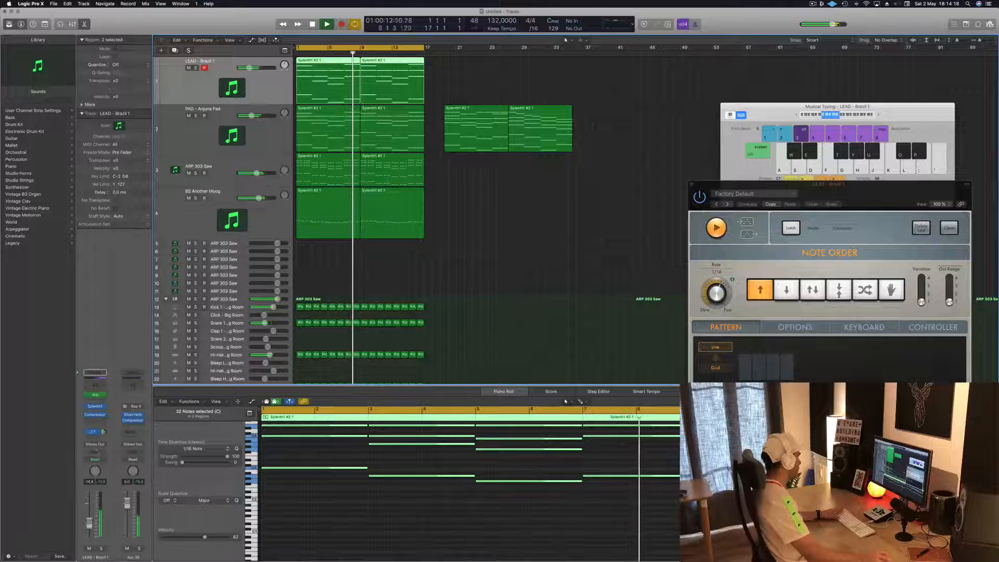
{"action": "key", "text": "space"}
{"action": "key", "text": "space"}
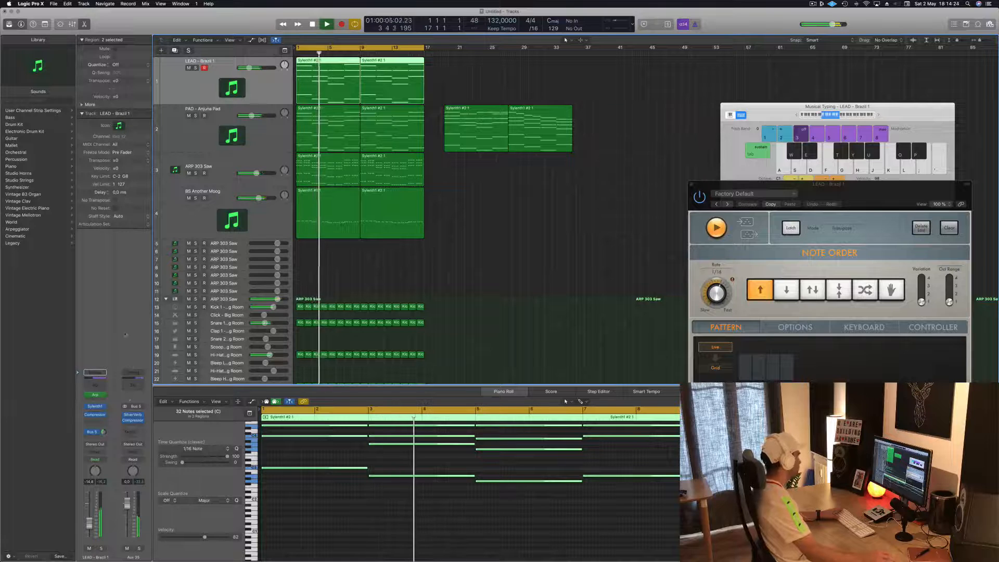
Add a send from Aux 35 to Bus 6 and adjust its send level
{"action": "left_click", "coordinate": [130, 433]}
{"action": "mouse_move", "coordinate": [143, 447]}
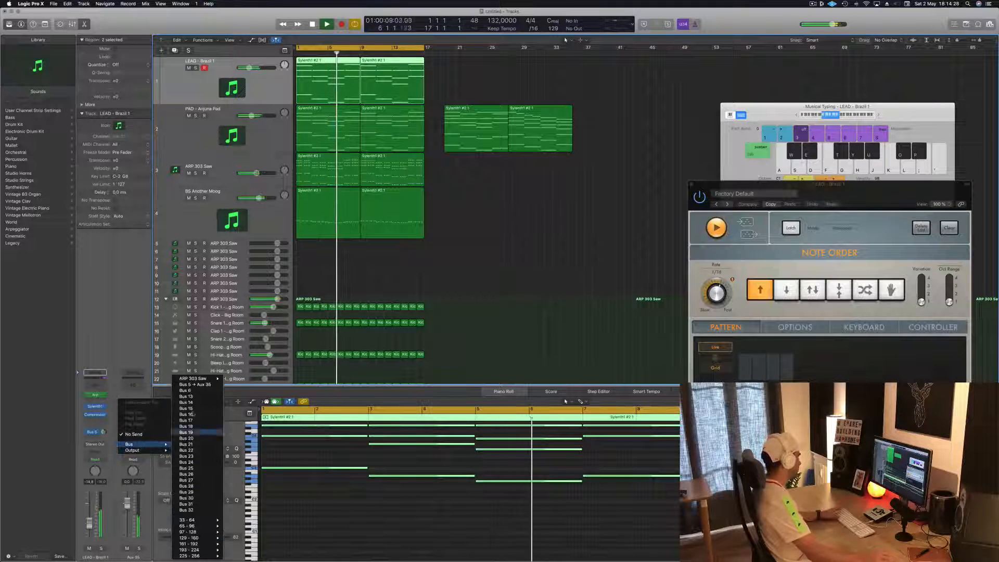
{"action": "left_click", "coordinate": [184, 390]}
{"action": "left_click", "coordinate": [142, 433]}
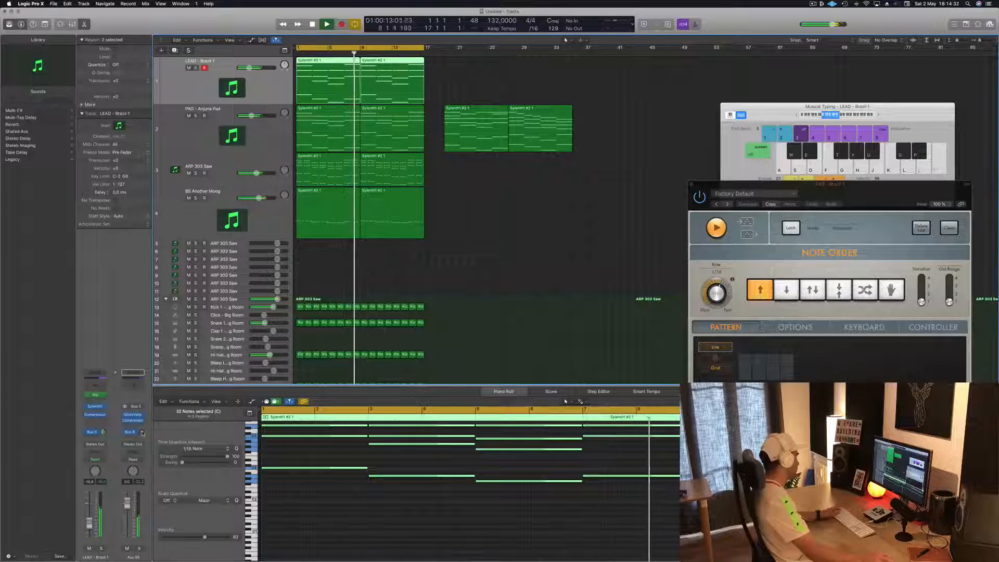
{"action": "mouse_move", "coordinate": [143, 432]}
{"action": "left_mouse_down"}
{"action": "mouse_move", "coordinate": [144, 422]}
{"action": "mouse_move", "coordinate": [141, 436]}
{"action": "left_mouse_up"}
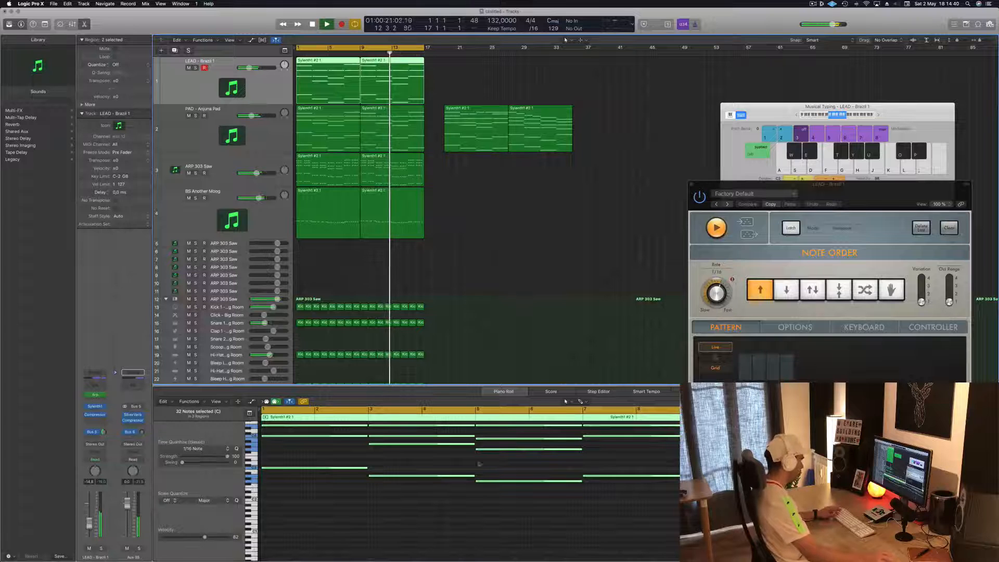
Hide the Musical Typing keyboard and deselect the lead regions
{"action": "left_click_drag", "start_coordinate": [770, 112], "coordinate": [749, 112]}
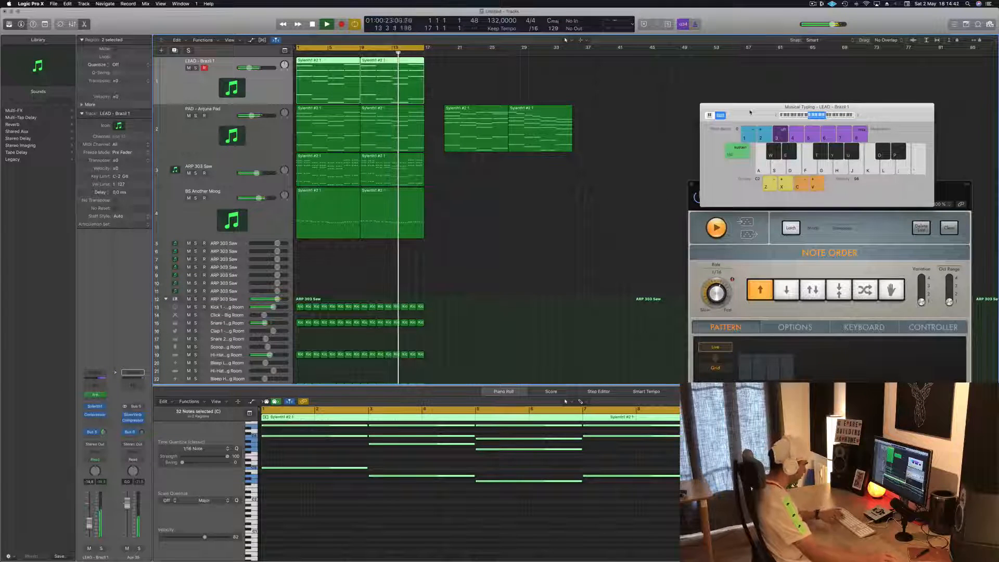
{"action": "key", "text": "super+k"}
{"action": "left_click", "coordinate": [646, 161]}
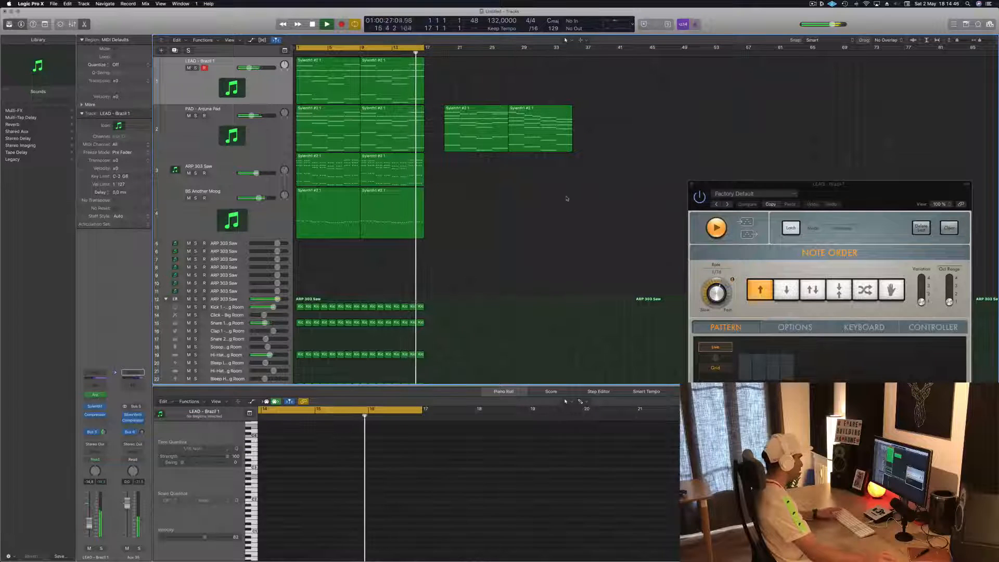
Show the mixer with its aux channel strips in view, move the Arpeggiator window clear of it, and replay the loop
{"action": "key", "text": "space"}
{"action": "key", "text": "x"}
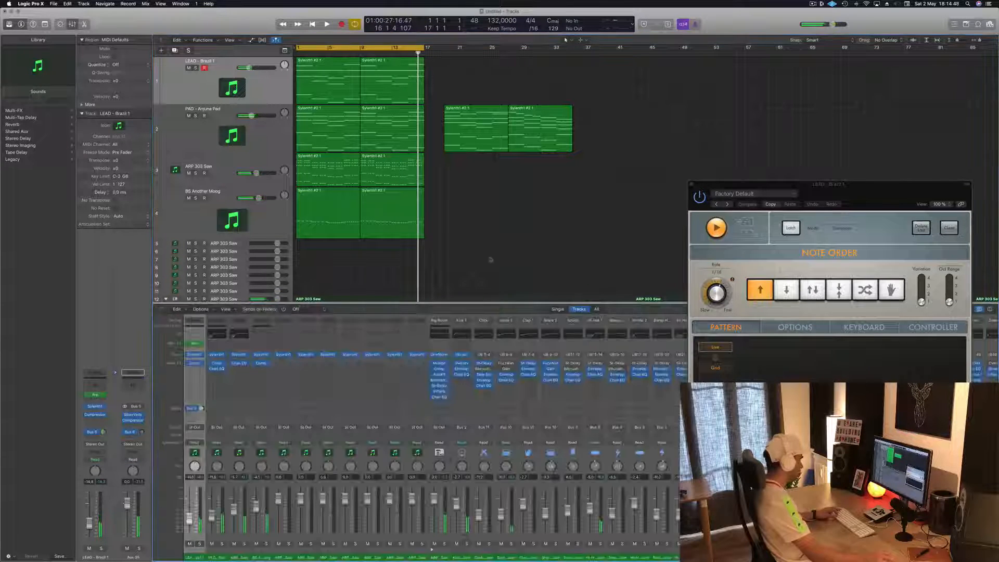
{"action": "left_click_drag", "start_coordinate": [809, 189], "coordinate": [681, 60]}
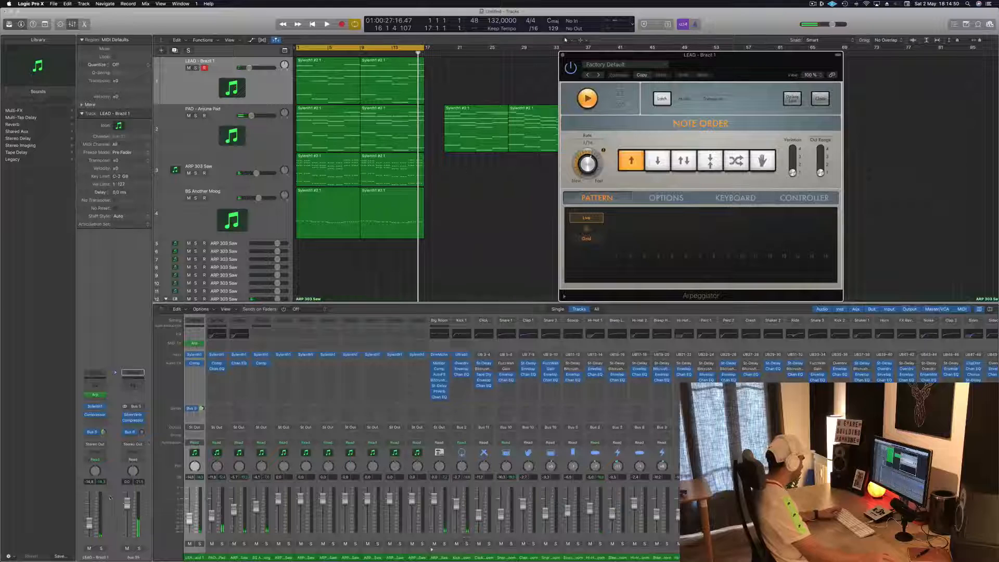
{"action": "scroll", "coordinate": [431, 436], "scroll_direction": "right", "scroll_amount": 10}
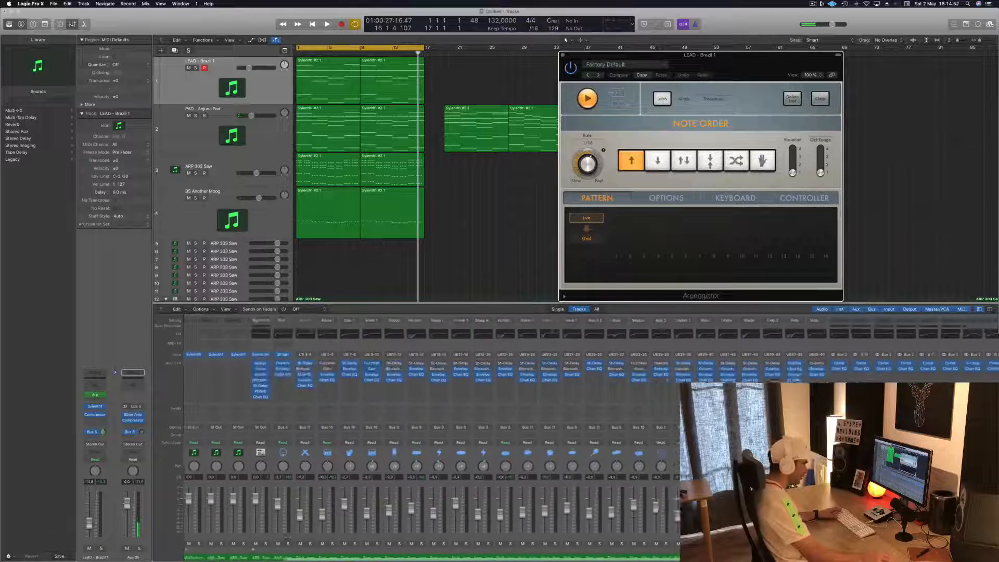
{"action": "key", "text": "space"}
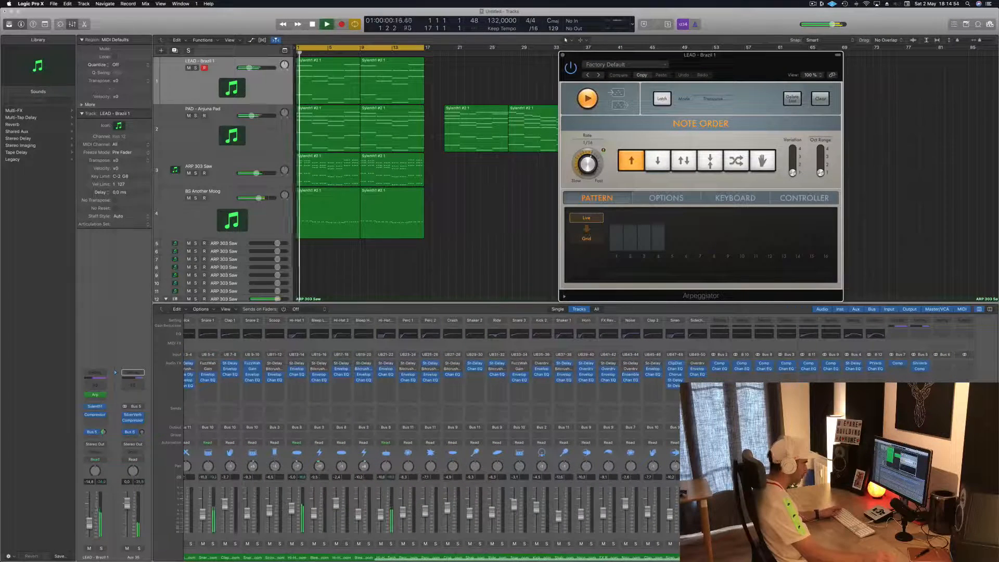
Insert a Ringshifter on Aux 36 and place its window over the Arpeggiator
{"action": "left_click", "coordinate": [167, 458]}
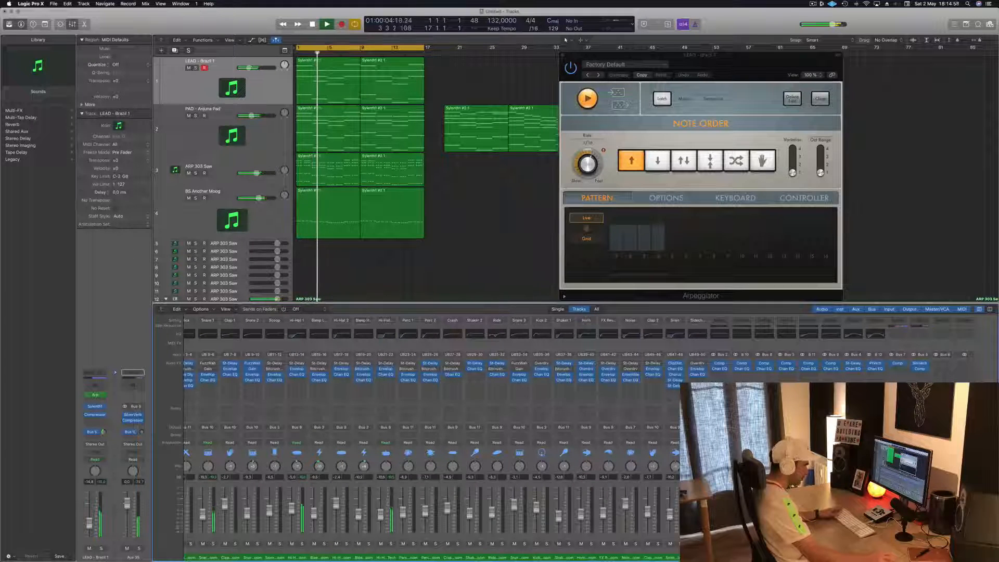
{"action": "left_click", "coordinate": [942, 367]}
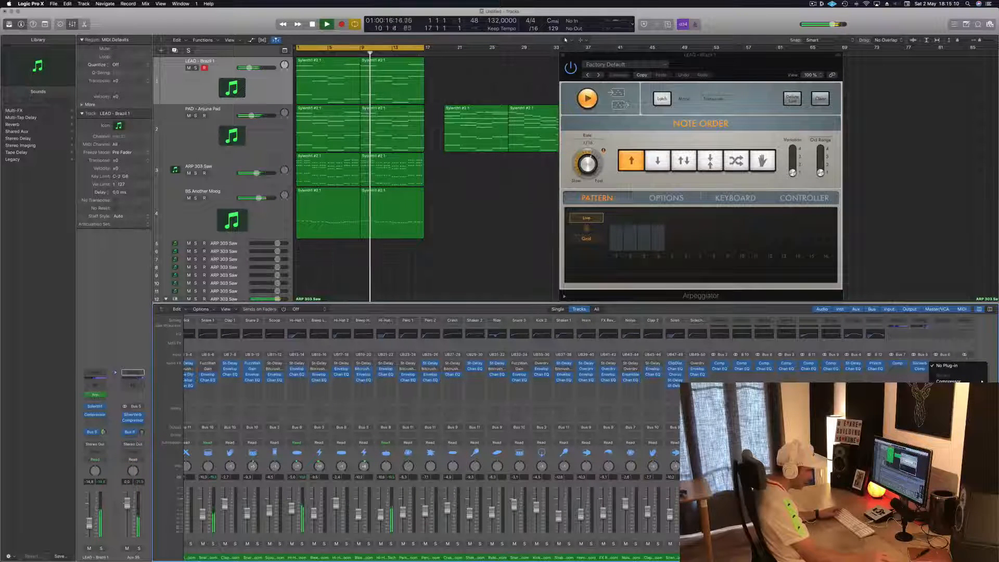
{"action": "left_click", "coordinate": [166, 388]}
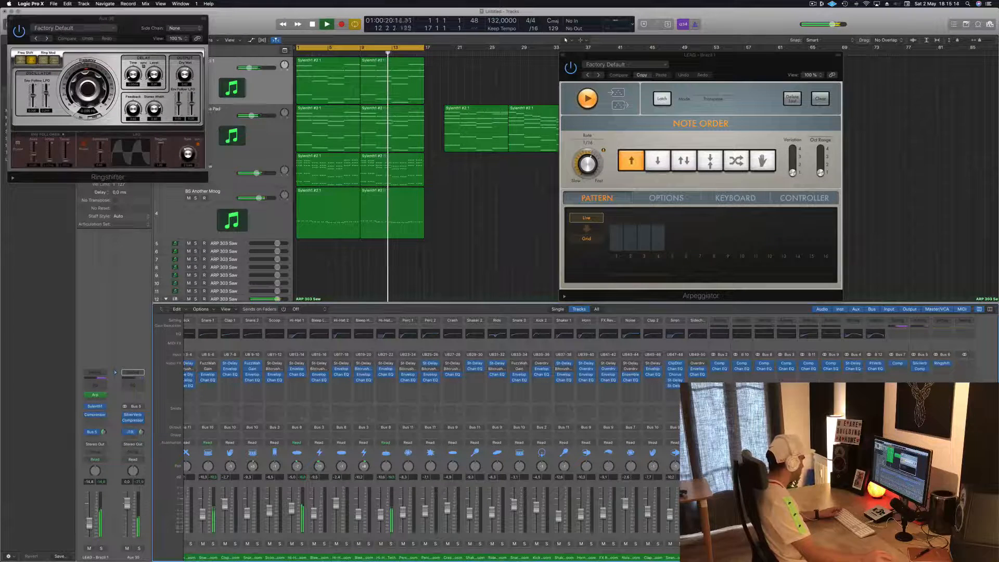
{"action": "left_click_drag", "start_coordinate": [149, 21], "coordinate": [823, 79]}
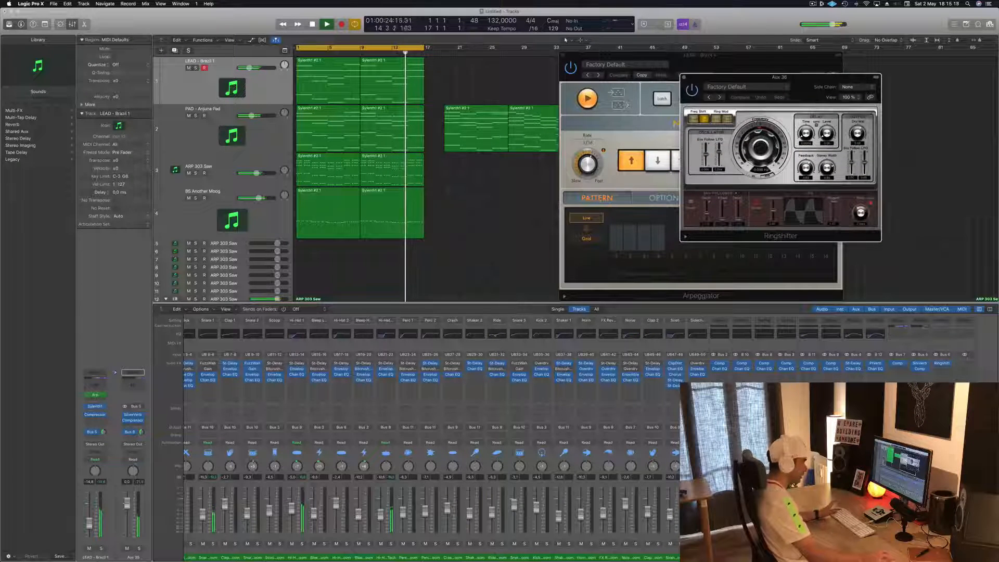
Solo the Brazil 1 lead and reroute the send on Aux 35 to Bus 13
{"action": "key", "text": "s"}
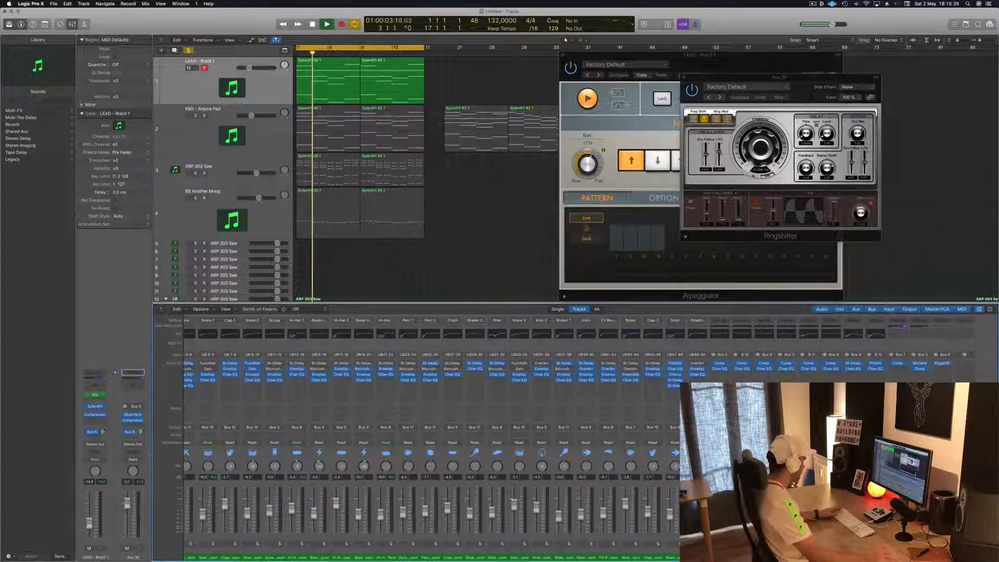
{"action": "left_click", "coordinate": [135, 433]}
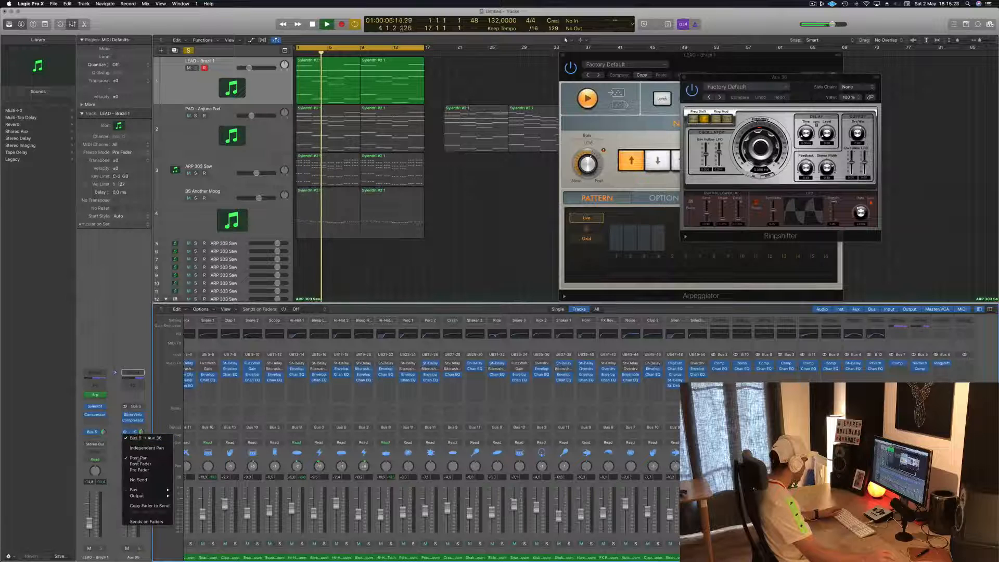
{"action": "mouse_move", "coordinate": [143, 493]}
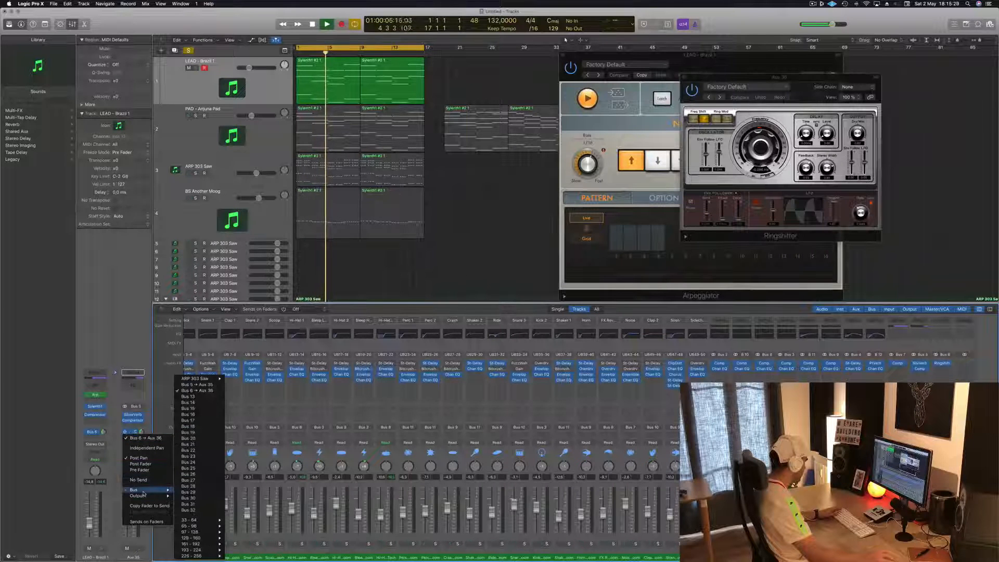
{"action": "left_click", "coordinate": [192, 397]}
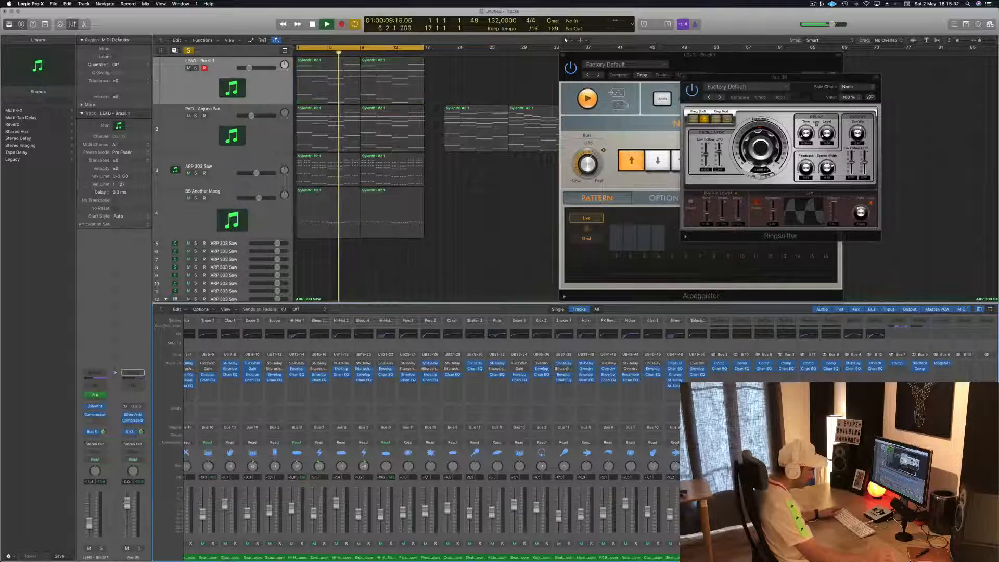
Move the Ringshifter to Aux 37, the aux fed by Bus 13, then solo Aux 35 and open the Ringshifter
{"action": "scroll", "coordinate": [588, 432], "scroll_direction": "right", "scroll_amount": 3}
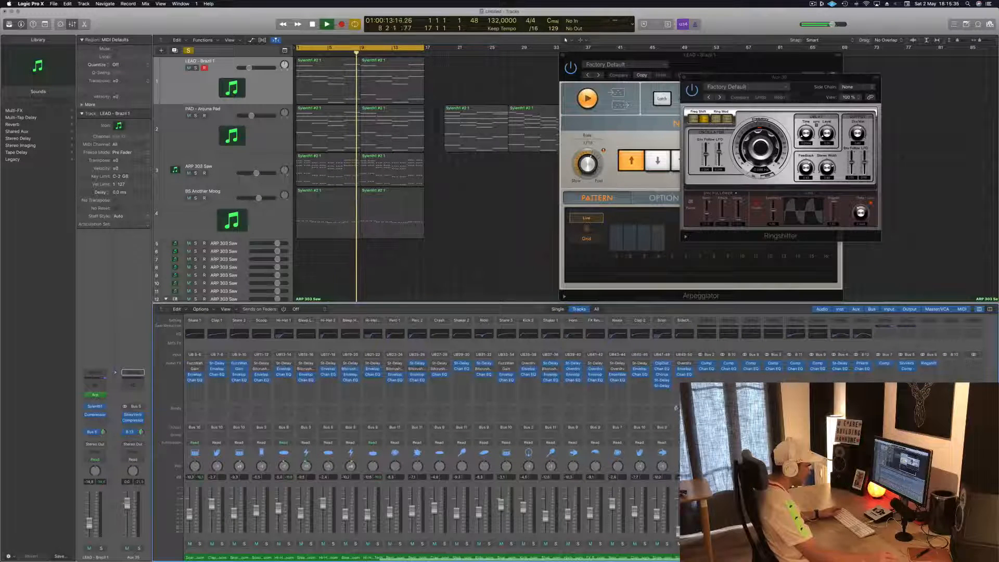
{"action": "left_click", "coordinate": [944, 363]}
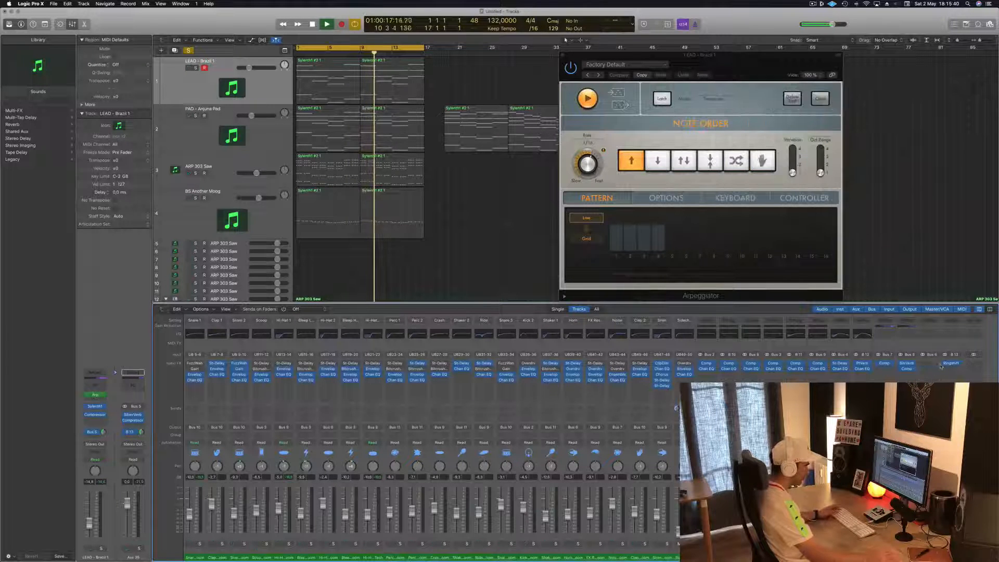
{"action": "key", "text": "m"}
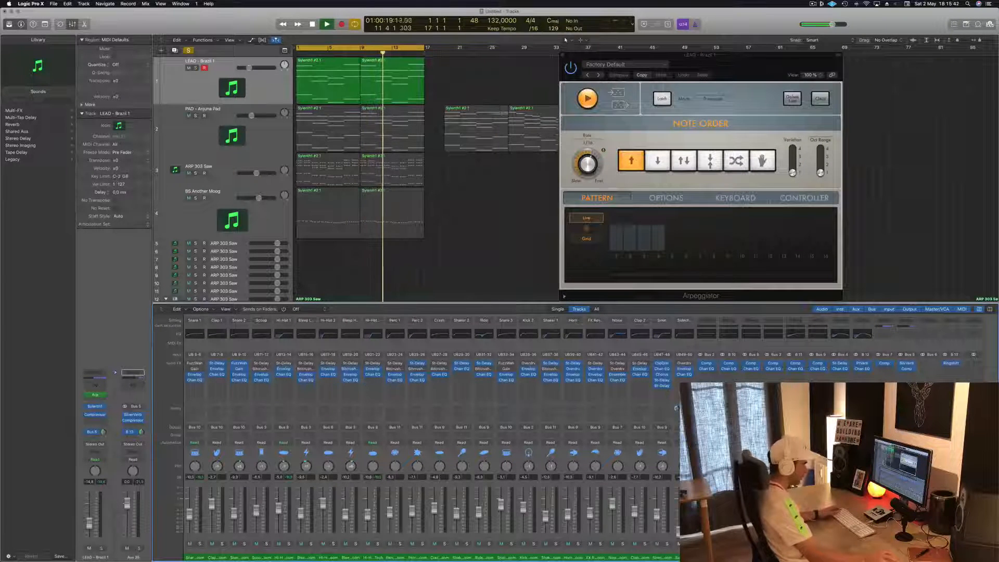
{"action": "left_click", "coordinate": [139, 548]}
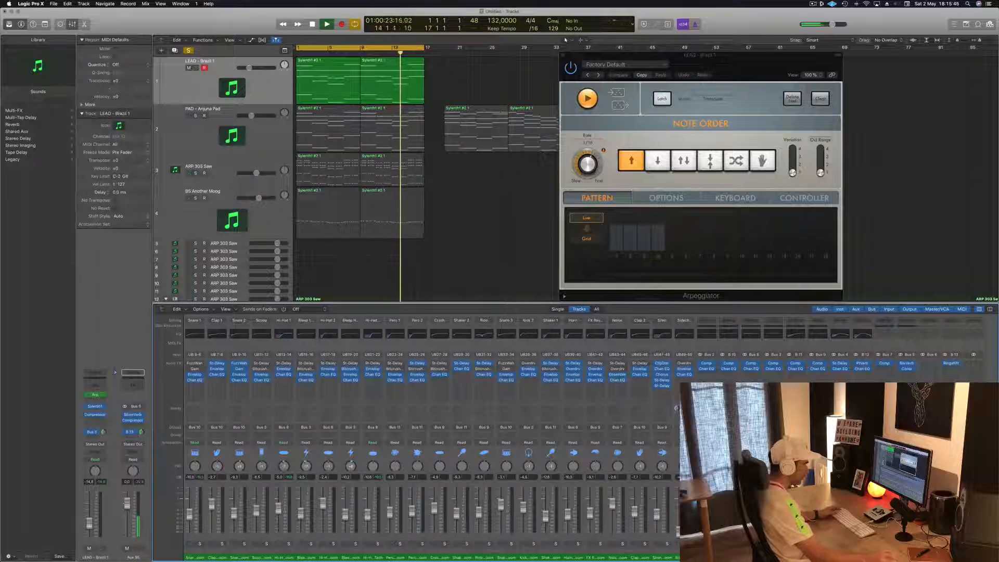
{"action": "left_click", "coordinate": [951, 363]}
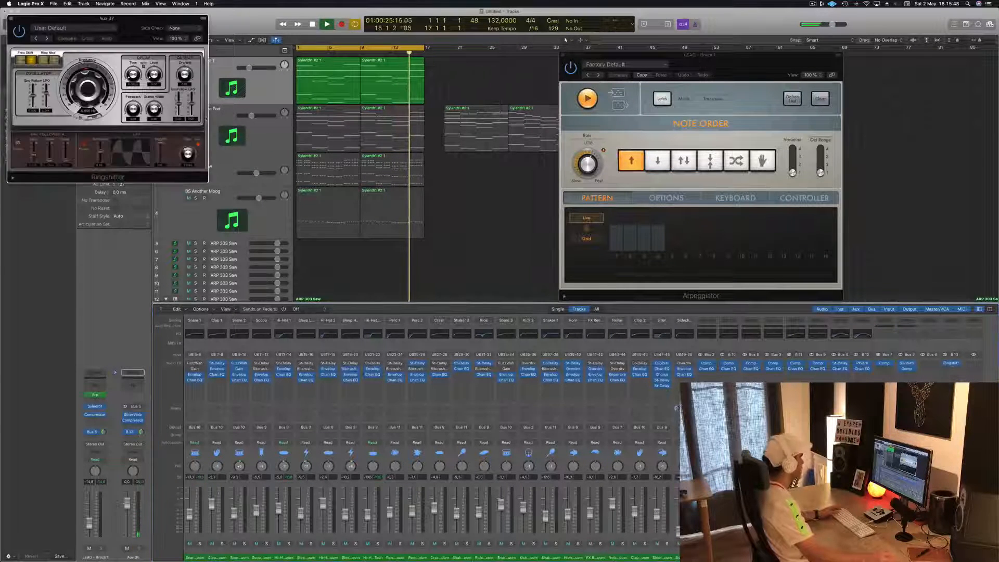
Audition the Ringshifter's Groove Shadow presets on Aux 37, stepping through to Groove Shadow 06
{"action": "left_click_drag", "start_coordinate": [147, 13], "coordinate": [661, 112]}
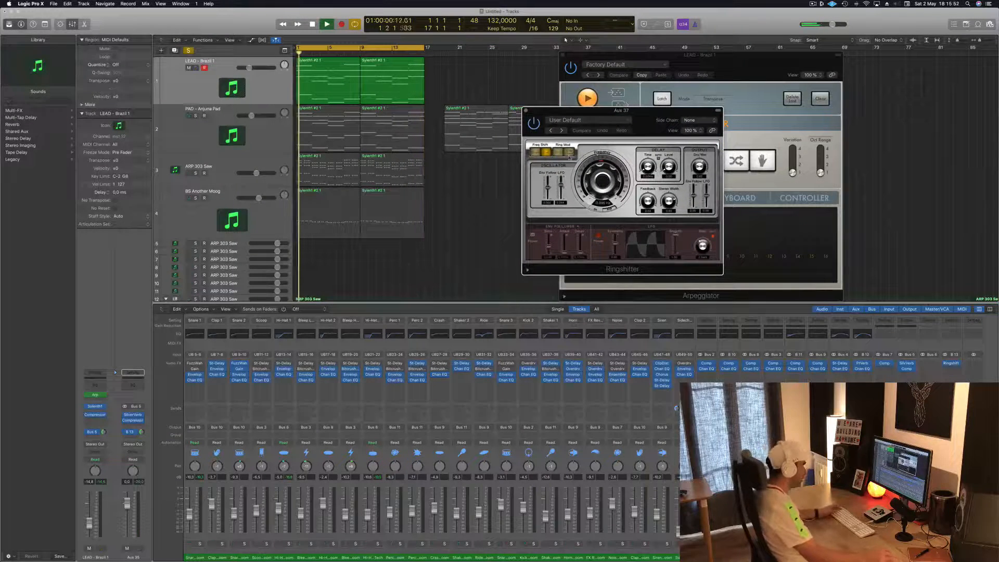
{"action": "left_click", "coordinate": [561, 130]}
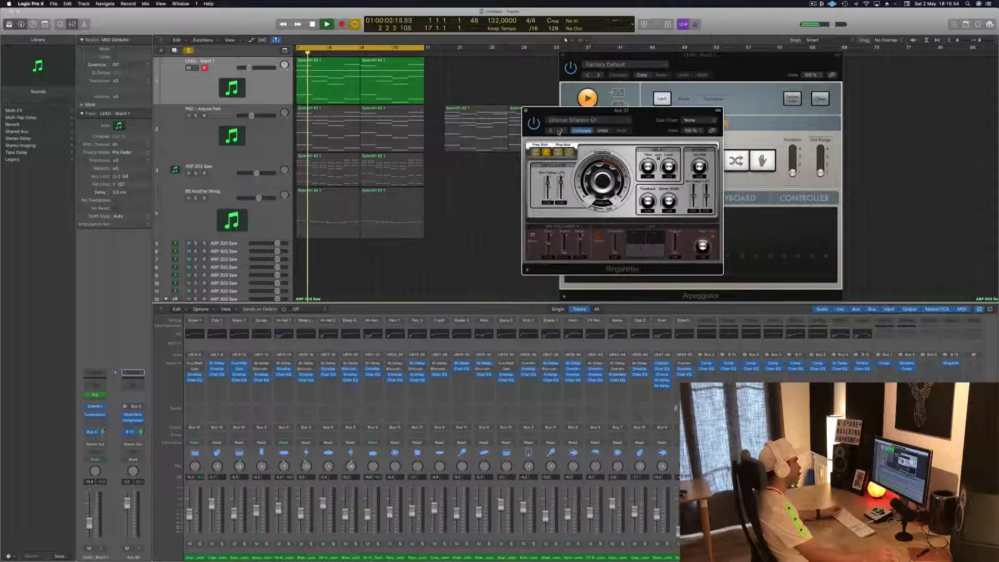
{"action": "left_click", "coordinate": [562, 130]}
{"action": "left_click", "coordinate": [562, 130]}
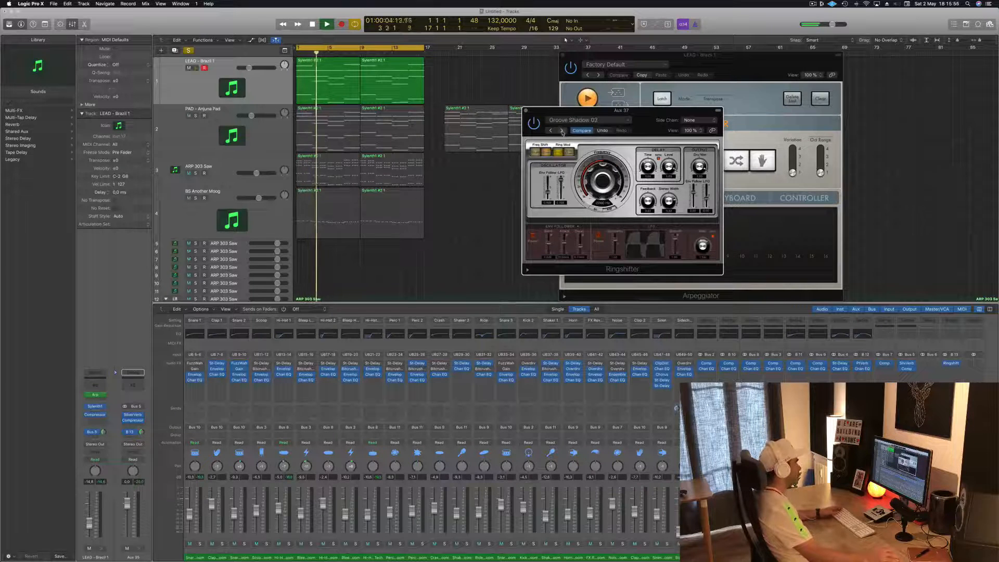
{"action": "left_click_drag", "start_coordinate": [604, 124], "coordinate": [559, 159]}
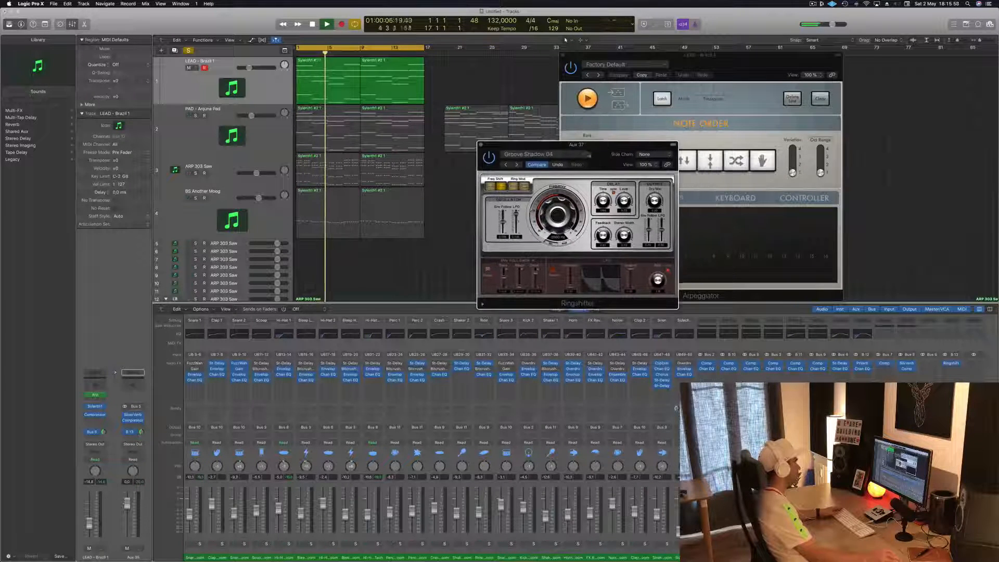
{"action": "left_click", "coordinate": [517, 165]}
{"action": "left_click", "coordinate": [518, 165]}
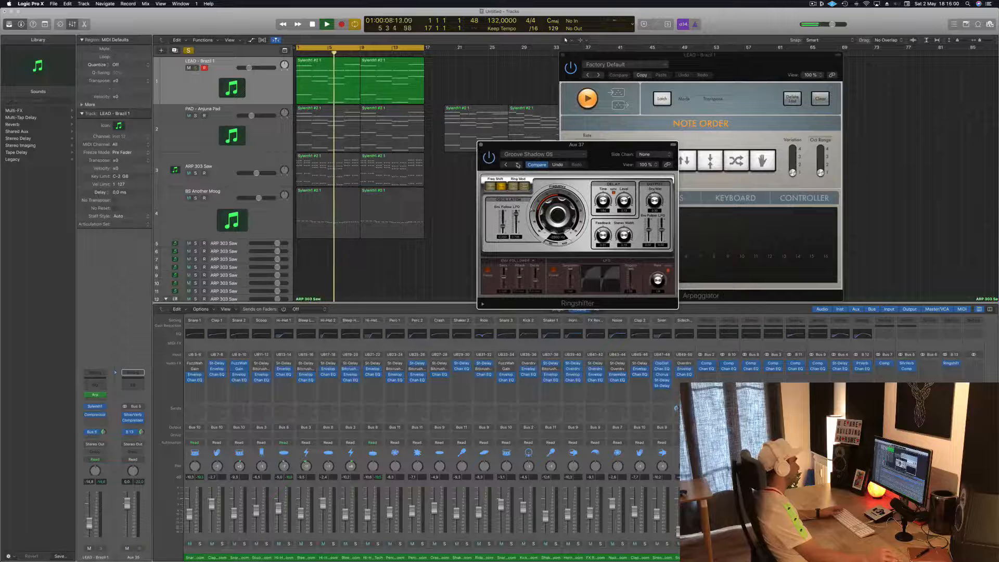
{"action": "left_click", "coordinate": [541, 153]}
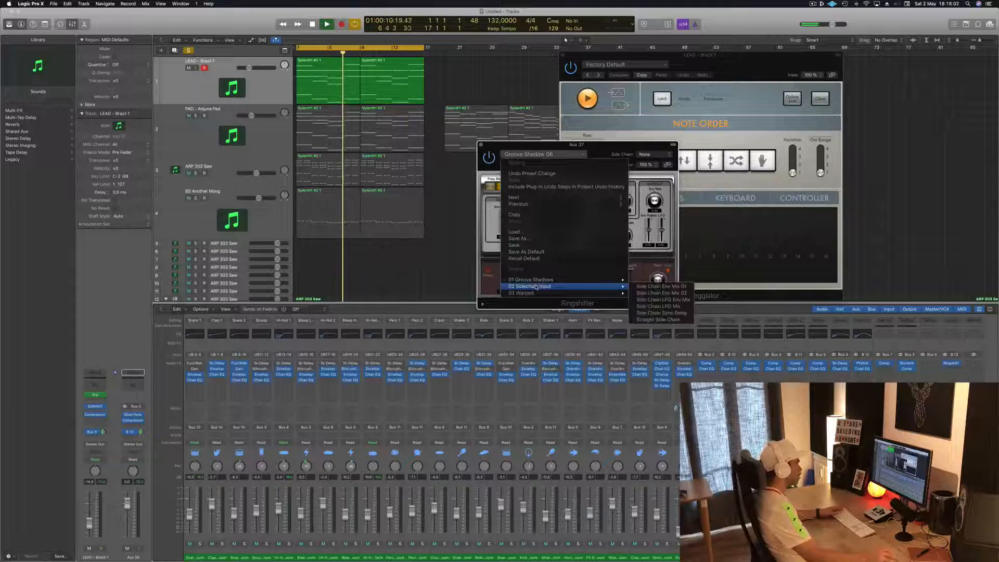
{"action": "mouse_move", "coordinate": [545, 282]}
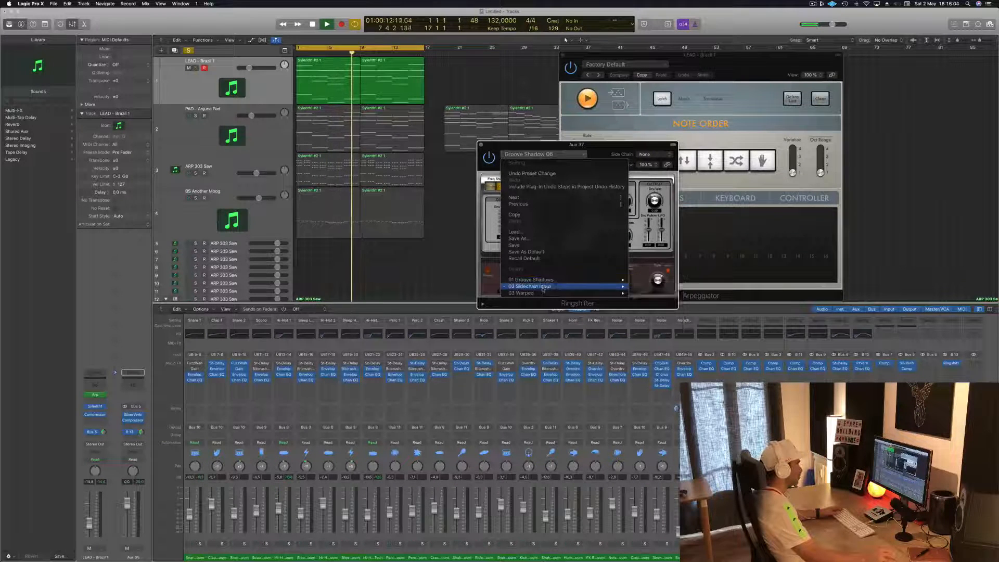
{"action": "mouse_move", "coordinate": [613, 293]}
{"action": "left_click", "coordinate": [643, 312]}
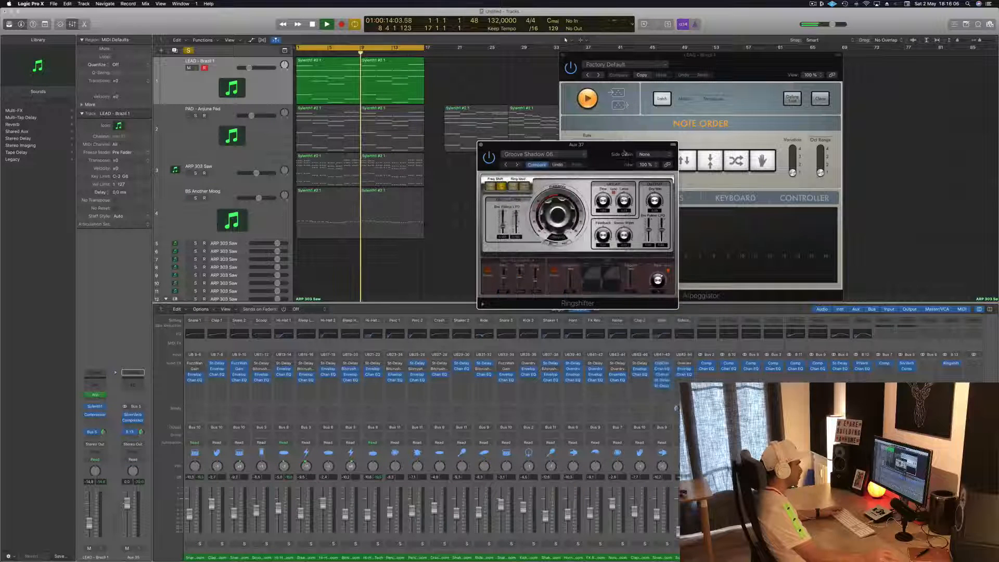
Load the Phasing Vocals preset in the Ringshifter and unsolo the lead track so the full mix plays
{"action": "left_click_drag", "start_coordinate": [518, 166], "coordinate": [560, 151]}
{"action": "left_click", "coordinate": [558, 150]}
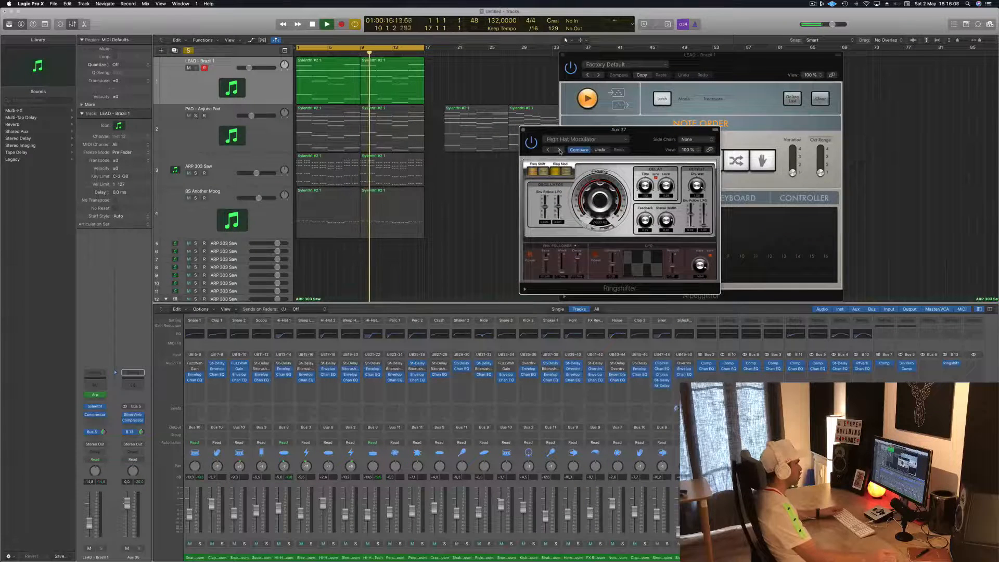
{"action": "left_click", "coordinate": [559, 150]}
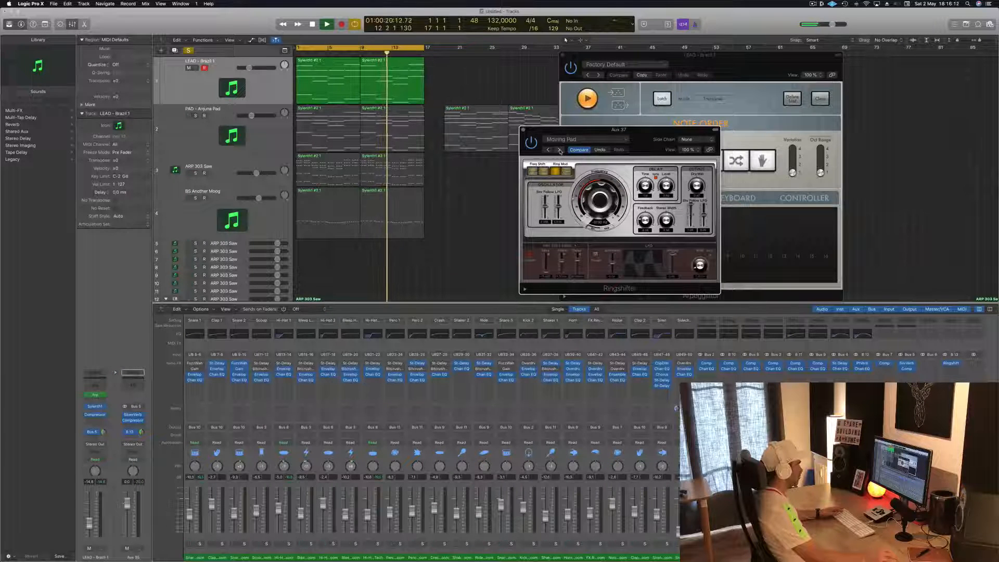
{"action": "left_click", "coordinate": [559, 149]}
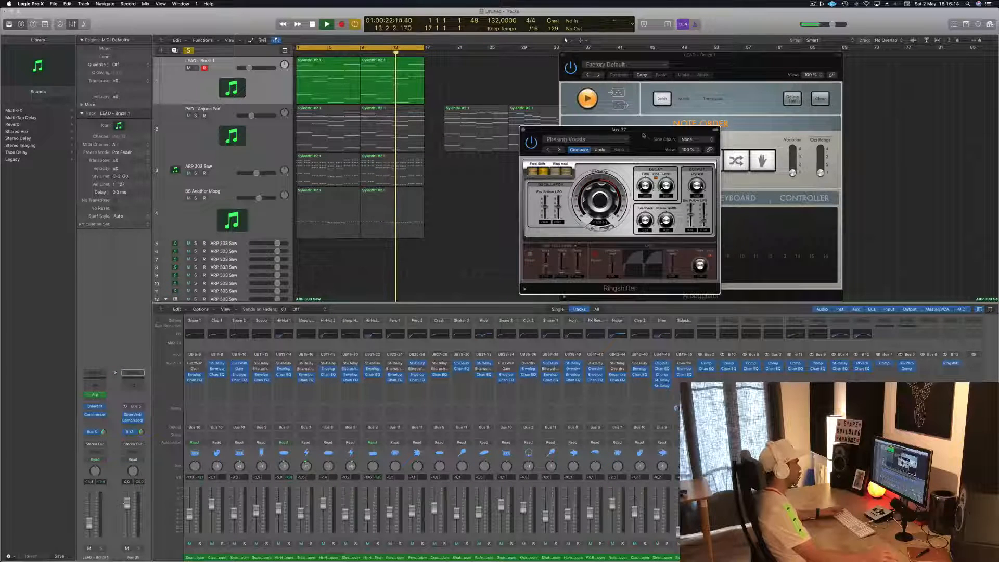
{"action": "left_click_drag", "start_coordinate": [644, 136], "coordinate": [809, 73]}
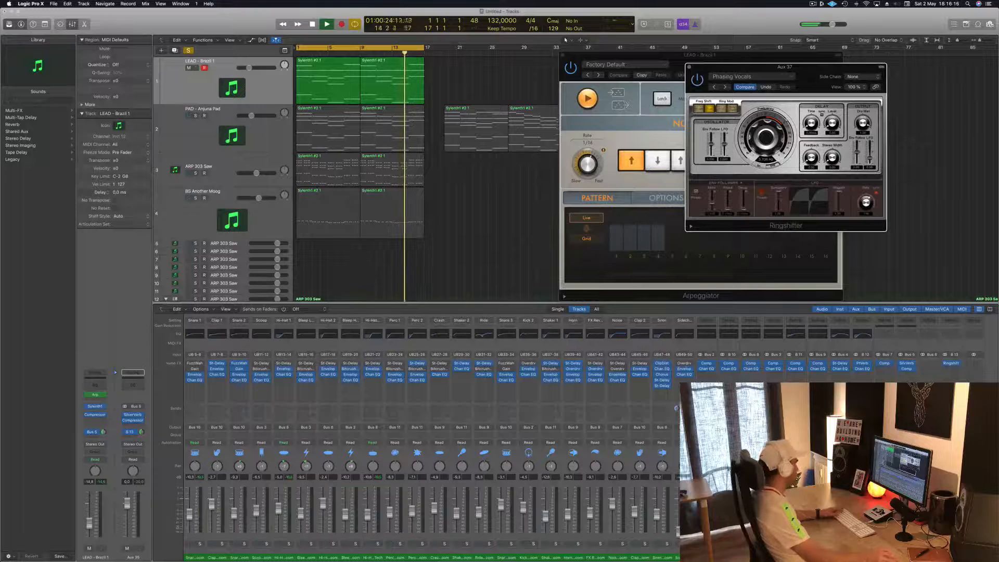
{"action": "left_click", "coordinate": [422, 254]}
{"action": "key", "text": "s"}
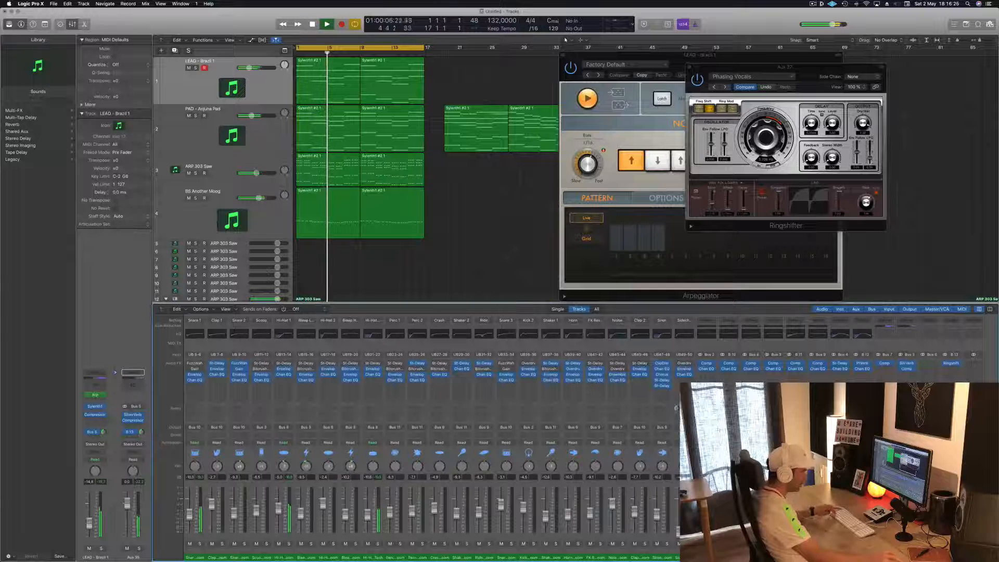
Copy the Compressor from the neighbouring aux channel to Aux 37 below the Ringshifter, and check that its side chain is Bus 6
{"action": "left_click_drag", "start_coordinate": [907, 369], "coordinate": [952, 370]}
{"action": "left_click", "coordinate": [951, 368]}
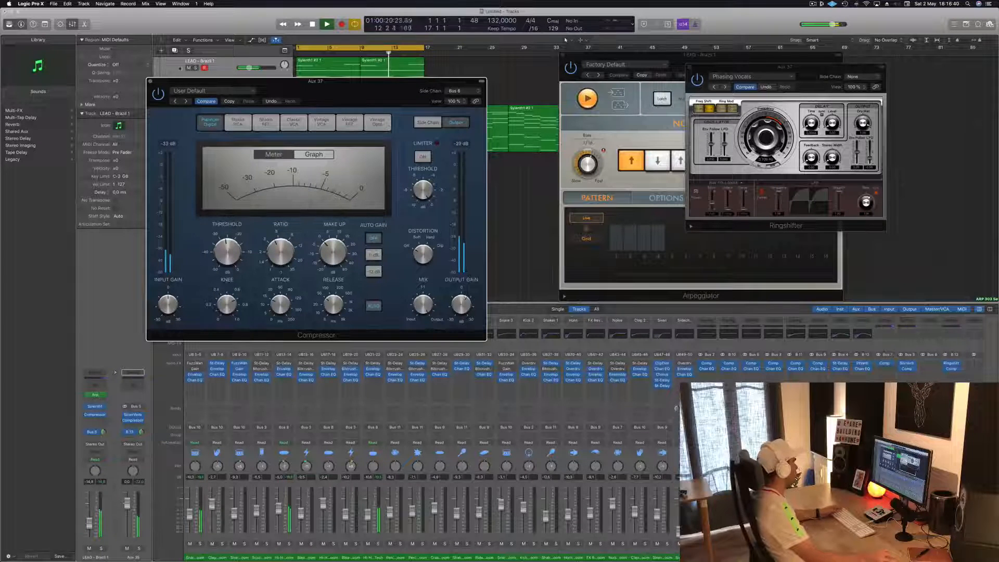
{"action": "left_click", "coordinate": [150, 82]}
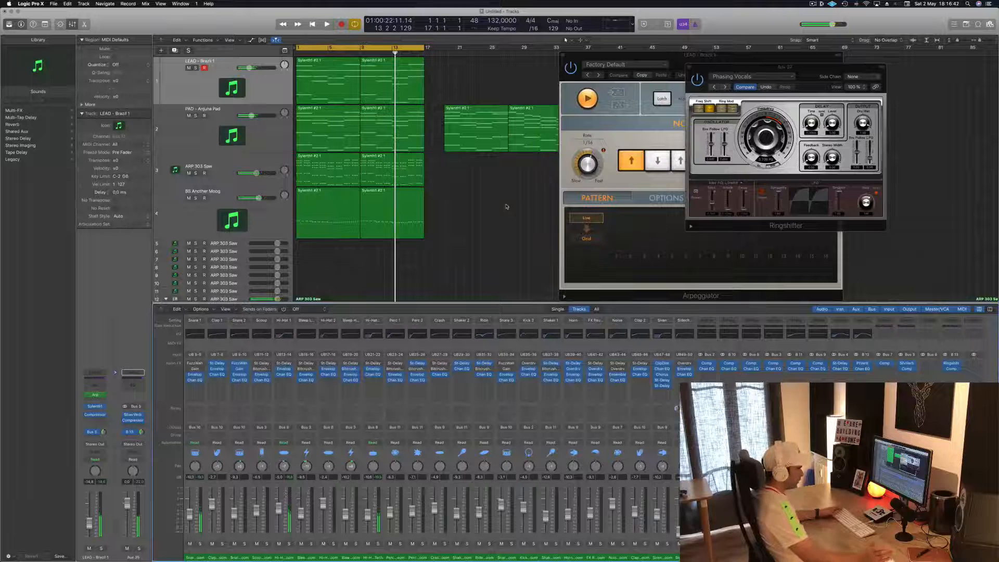
Play the loop from the start and review the Compressor on Aux 37 while listening to the mix
{"action": "key", "text": "Return"}
{"action": "key", "text": "space"}
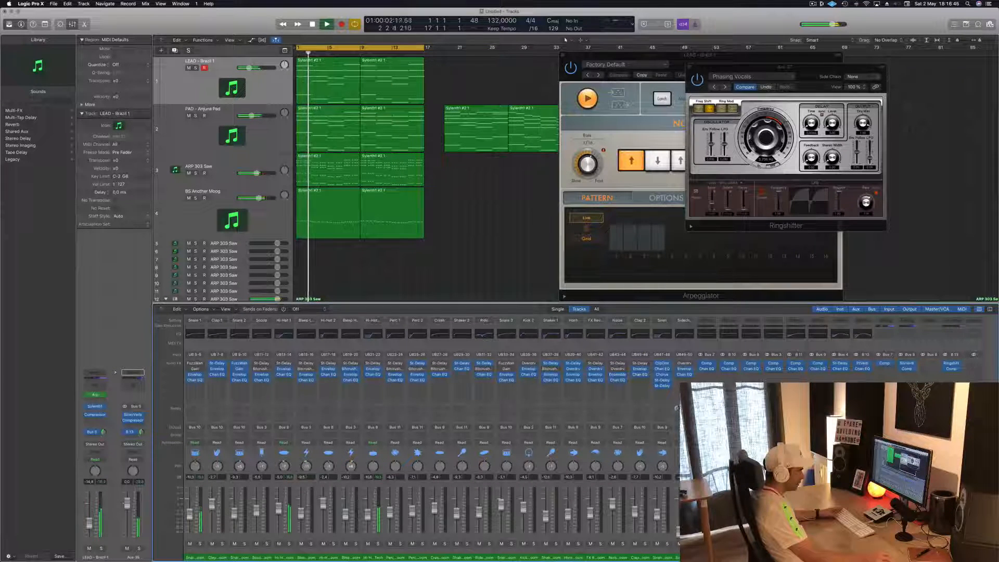
{"action": "left_click", "coordinate": [952, 369]}
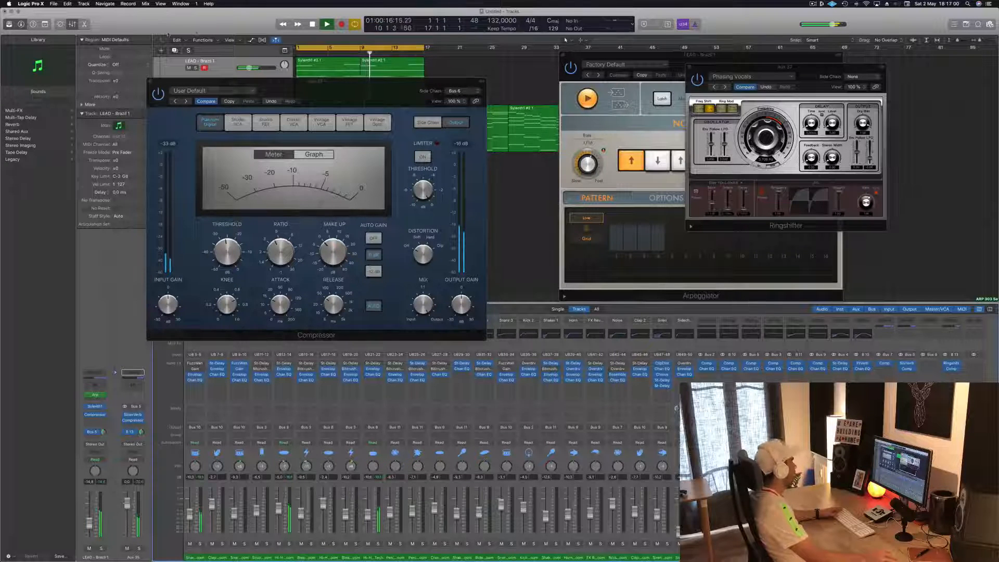
{"action": "left_click", "coordinate": [152, 81]}
{"action": "key", "text": "space"}
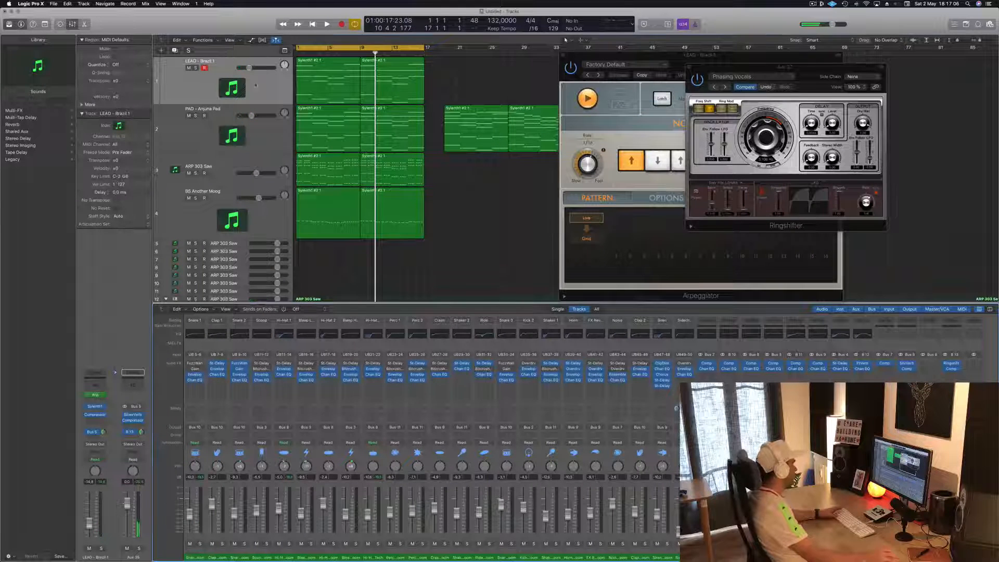
Play the LEAD - Brazil 1 track soloed with its aux effect, and compare it with the full mix
{"action": "left_click", "coordinate": [257, 86]}
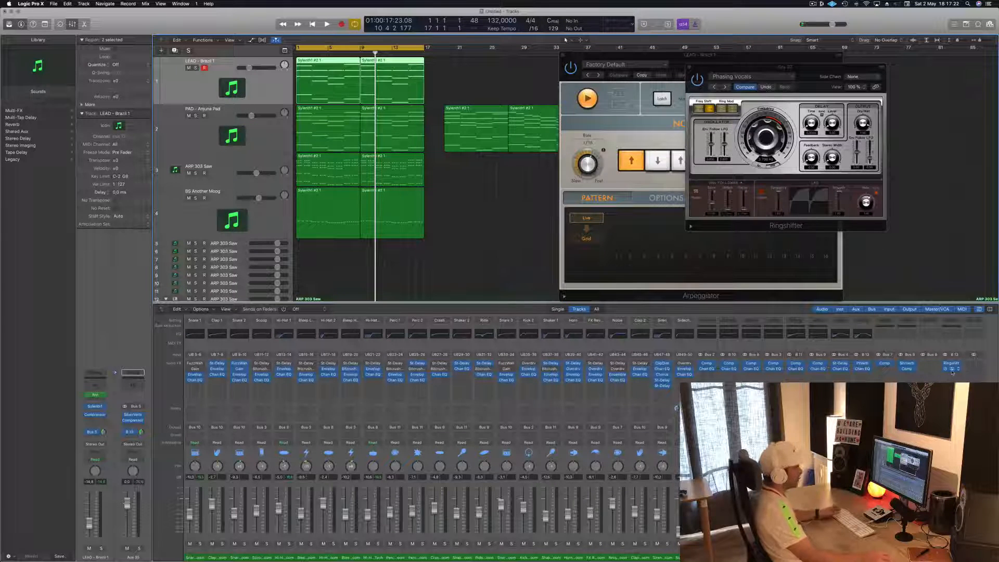
{"action": "key", "text": "space"}
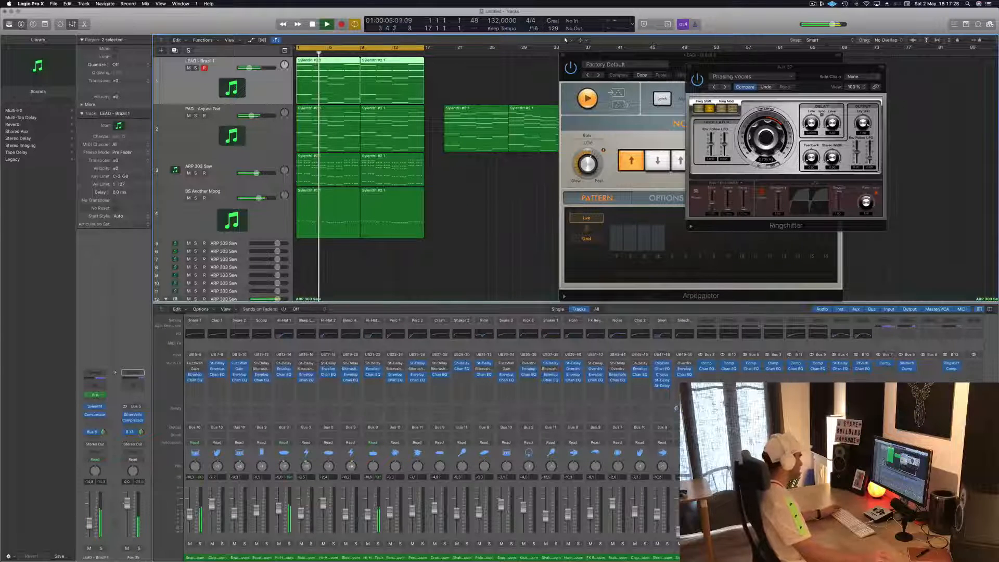
{"action": "left_click", "coordinate": [101, 548]}
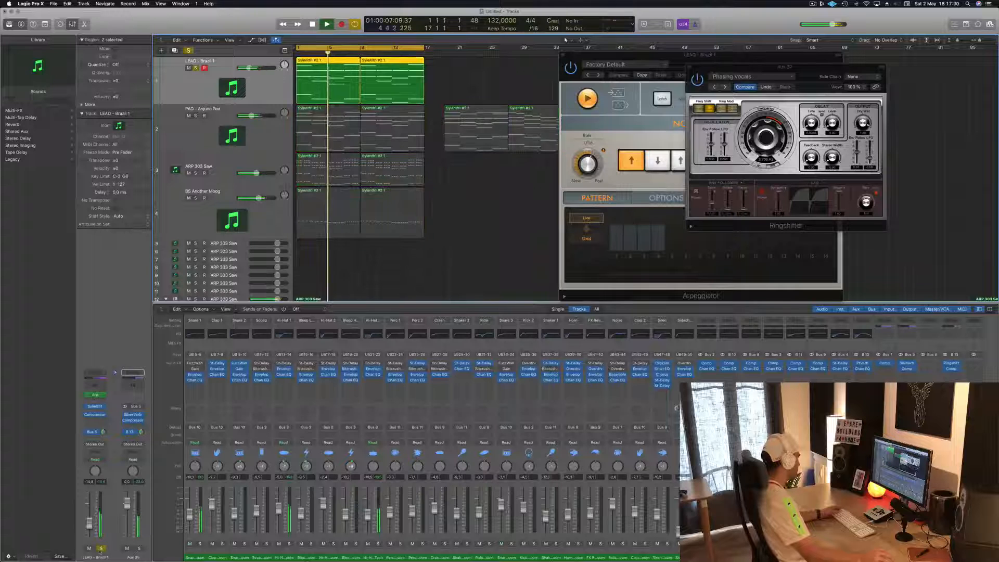
{"action": "left_click", "coordinate": [139, 548]}
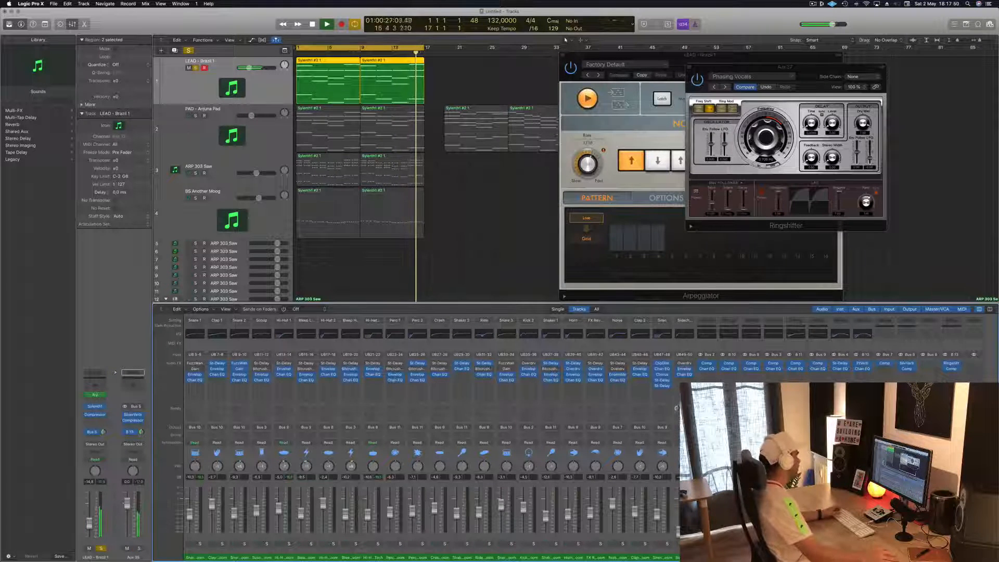
{"action": "key", "text": "s"}
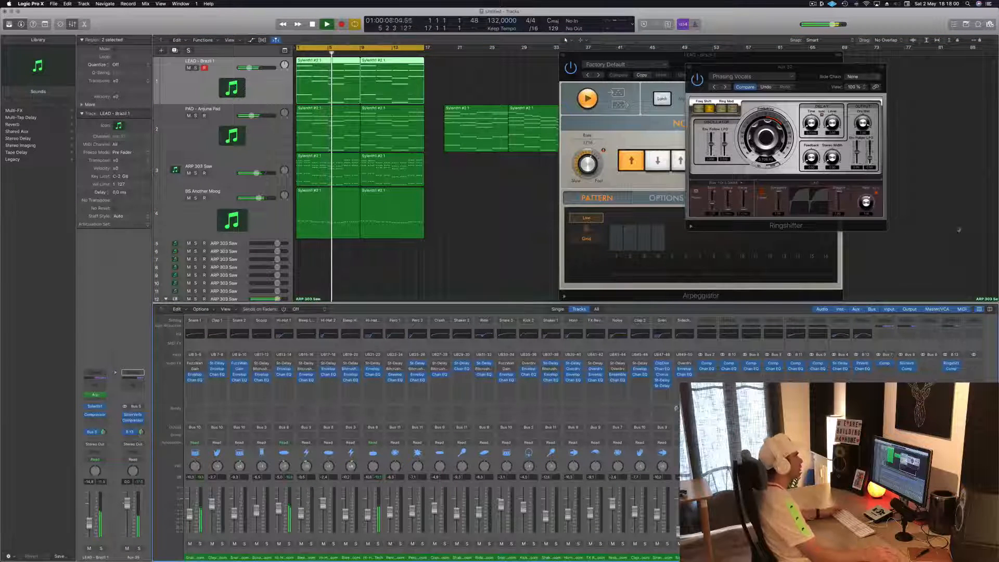
Close the Ringshifter and Arpeggiator windows and restart playback from the beginning of the project
{"action": "key", "text": "space"}
{"action": "left_click_drag", "start_coordinate": [694, 71], "coordinate": [662, 71]}
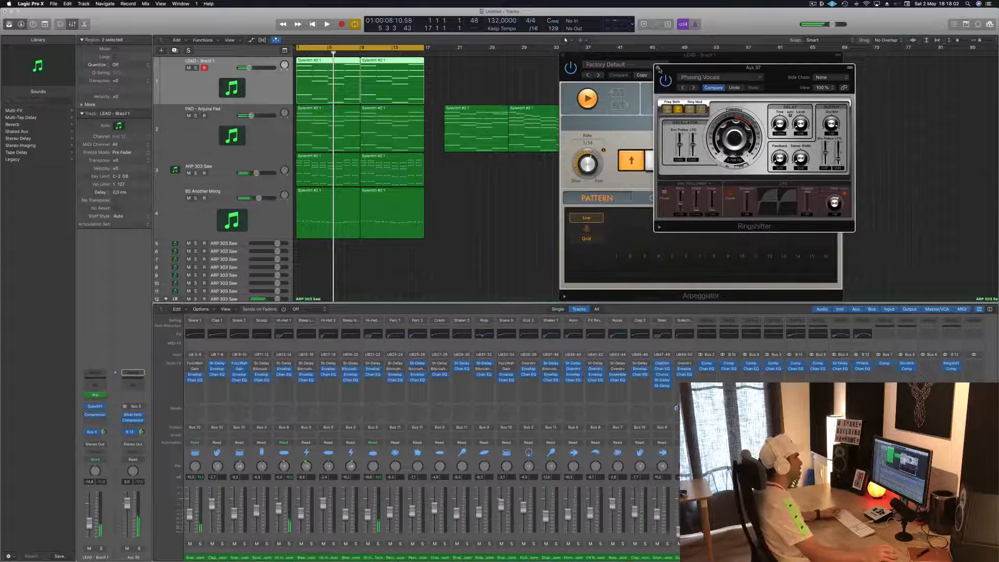
{"action": "left_click", "coordinate": [658, 68]}
{"action": "left_click", "coordinate": [562, 56]}
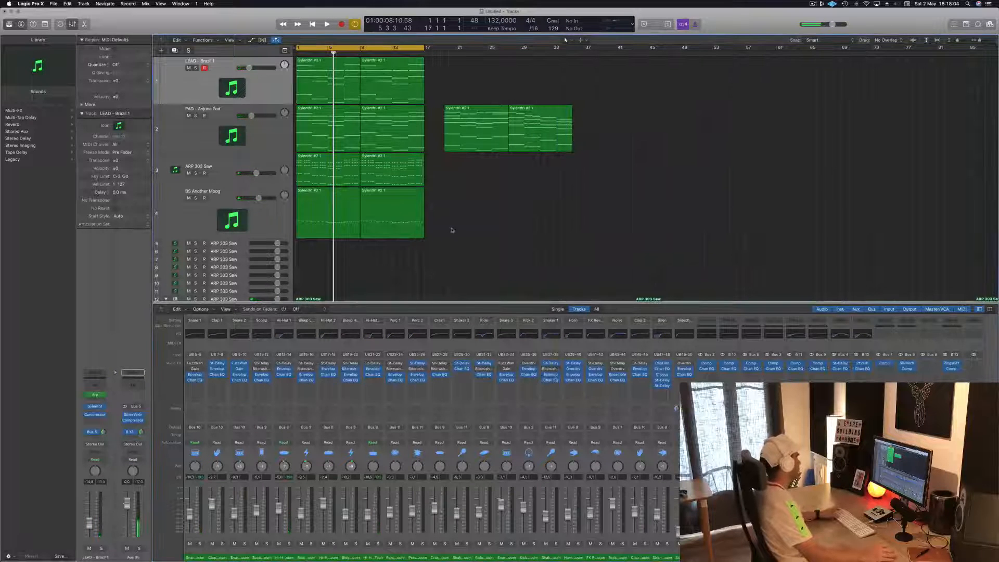
{"action": "key", "text": "Return"}
{"action": "key", "text": "space"}
Move the two spare regions on the PAD - Anjuna Pad track further along the timeline to about bar 60
{"action": "scroll", "coordinate": [460, 230], "scroll_direction": "down", "scroll_amount": 3}
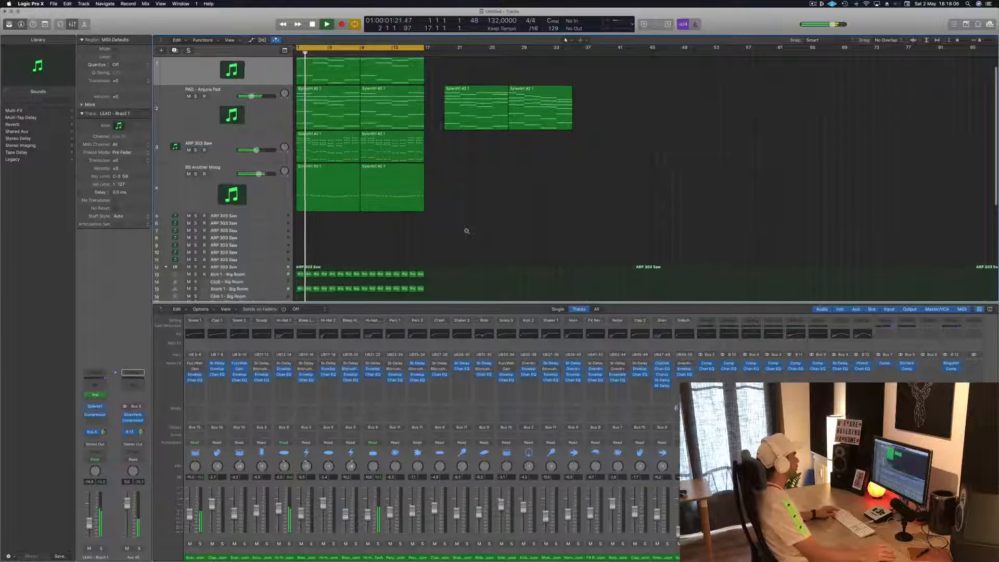
{"action": "scroll", "coordinate": [467, 230], "scroll_direction": "down", "scroll_amount": 3}
{"action": "scroll", "coordinate": [486, 210], "scroll_direction": "right", "scroll_amount": 5}
{"action": "scroll", "coordinate": [494, 196], "scroll_direction": "left", "scroll_amount": 1}
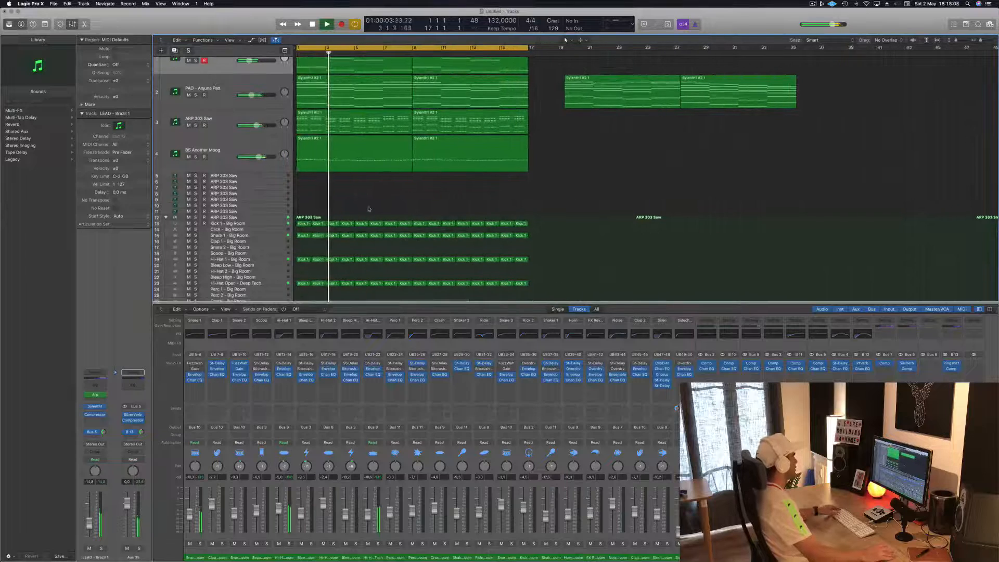
{"action": "scroll", "coordinate": [371, 209], "scroll_direction": "up", "scroll_amount": 2}
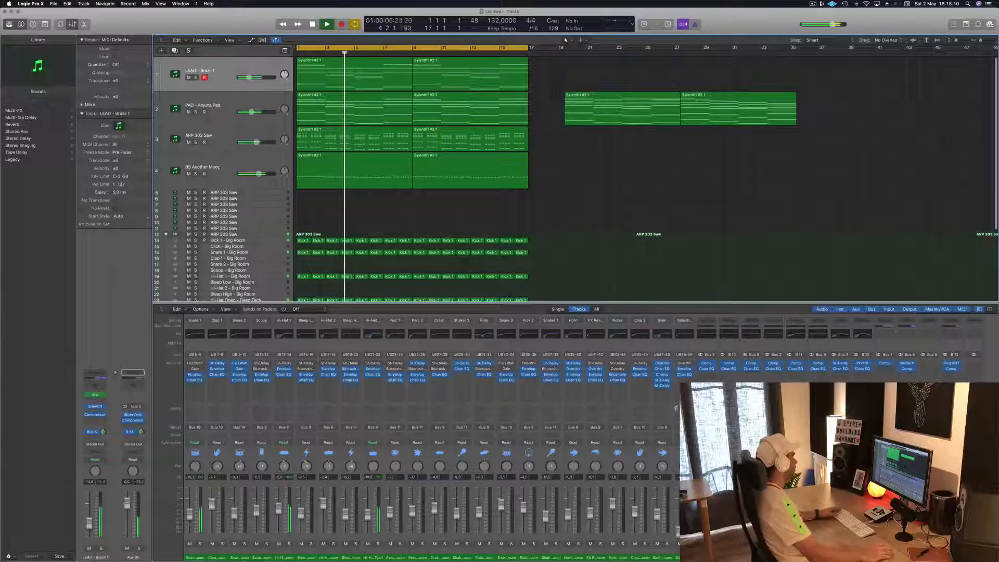
{"action": "scroll", "coordinate": [220, 166], "scroll_direction": "right", "scroll_amount": 1}
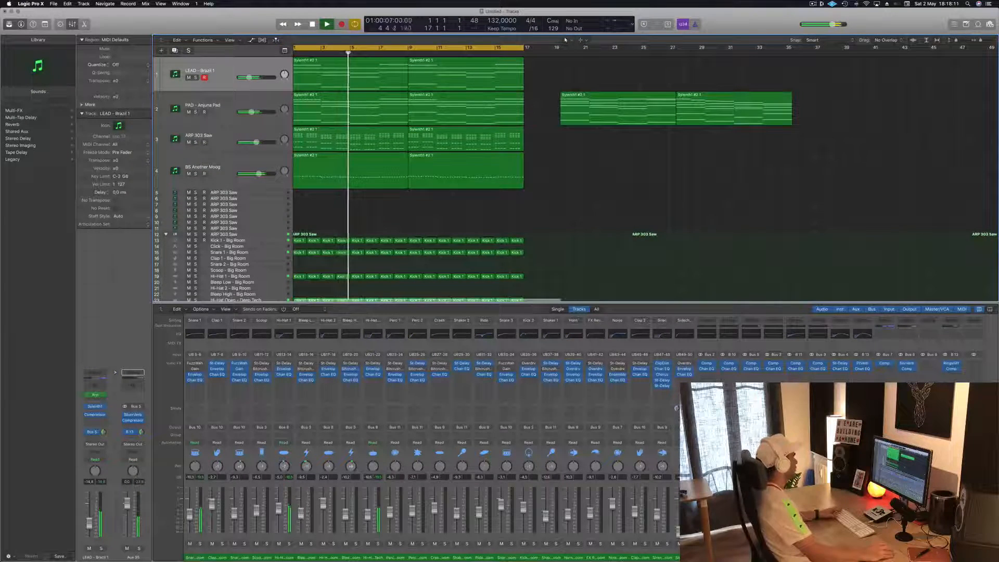
{"action": "left_click", "coordinate": [222, 111]}
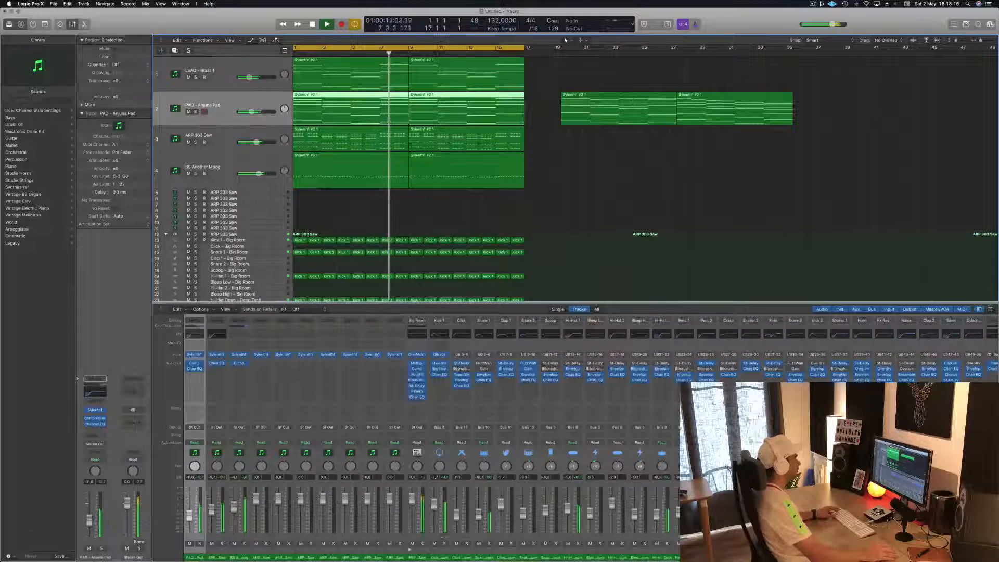
{"action": "scroll", "coordinate": [814, 108], "scroll_direction": "down", "scroll_amount": 4}
{"action": "left_click_drag", "start_coordinate": [793, 101], "coordinate": [897, 103]}
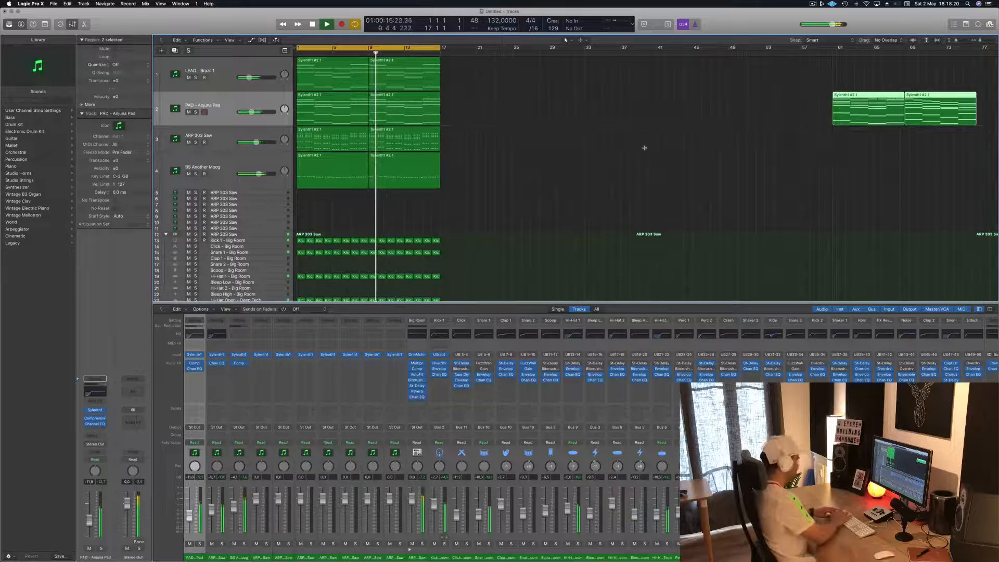
Repeat the 16-bar cycle section three times across all tracks, pushing the spare pad regions further along
{"action": "key", "text": "super+0"}
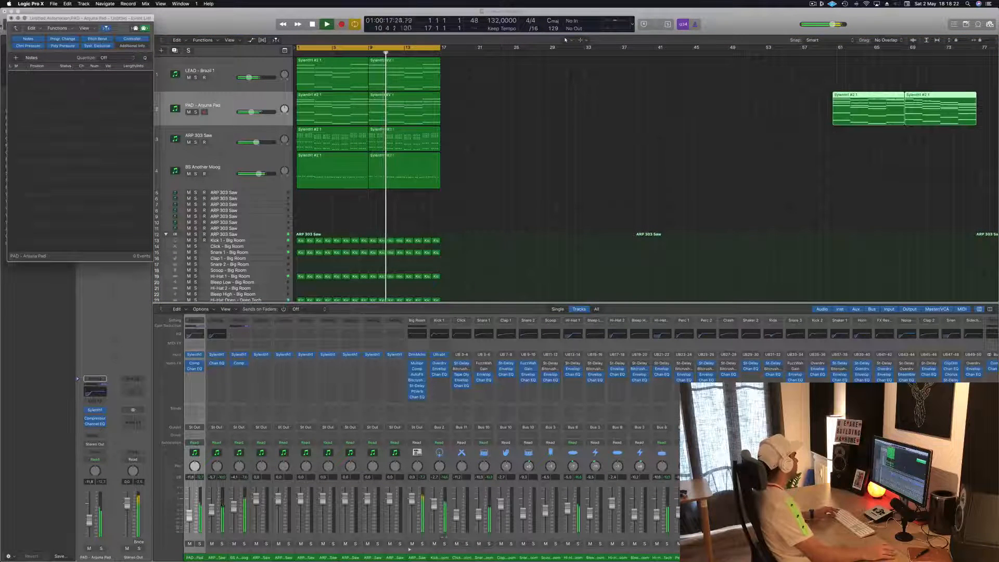
{"action": "left_click", "coordinate": [11, 18]}
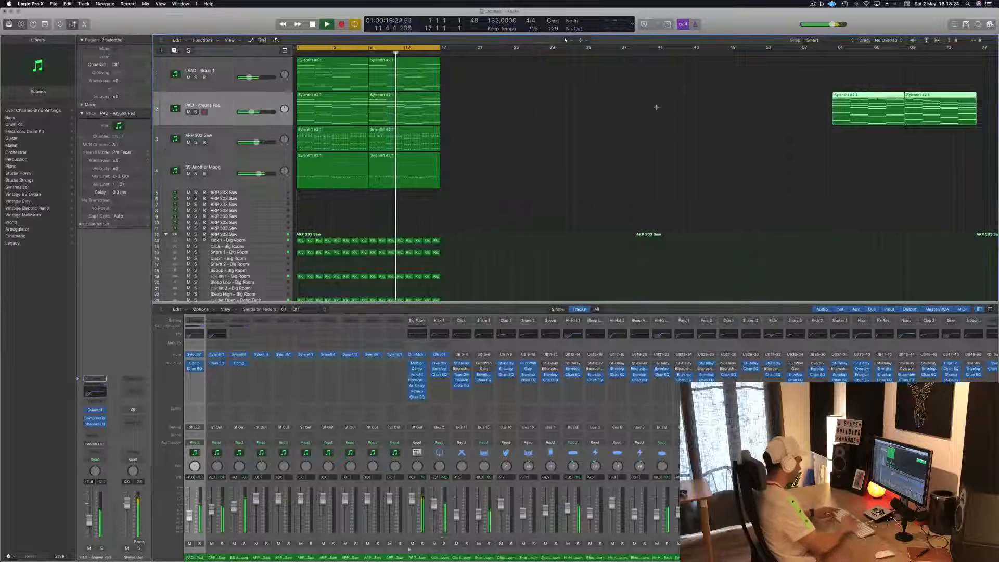
{"action": "key", "text": "ctrl+super+r"}
{"action": "key", "text": "ctrl+super+r"}
{"action": "key", "text": "ctrl+super+r"}
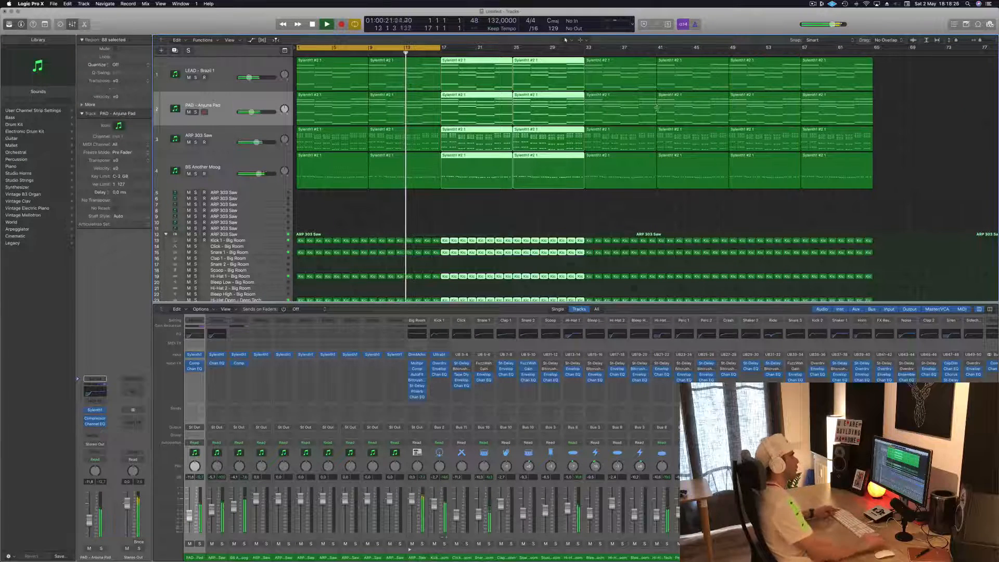
{"action": "key", "text": "super+Left"}
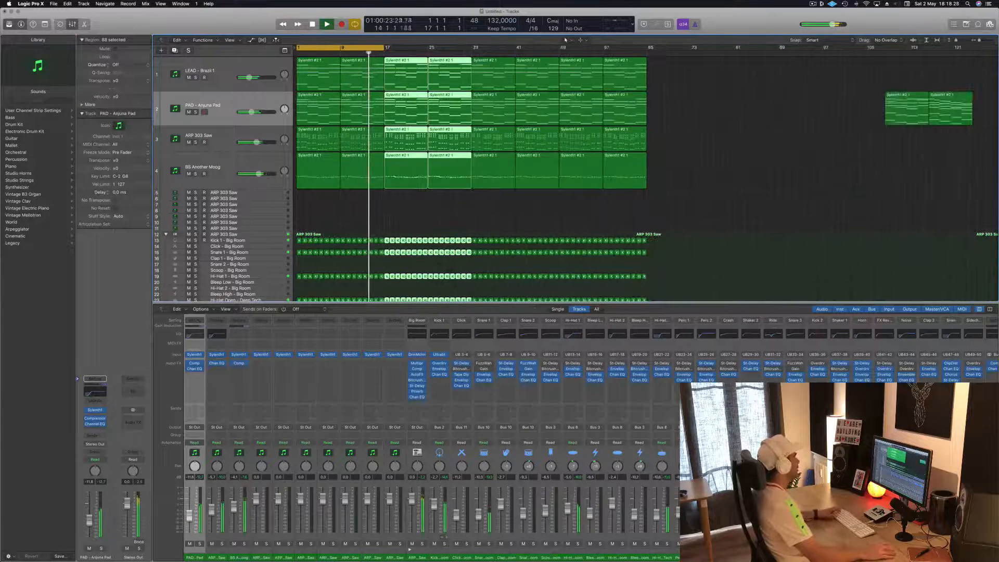
Show the secondary ruler and extend the cycle range so it runs from bar 1 to bar 65
{"action": "left_click", "coordinate": [229, 40]}
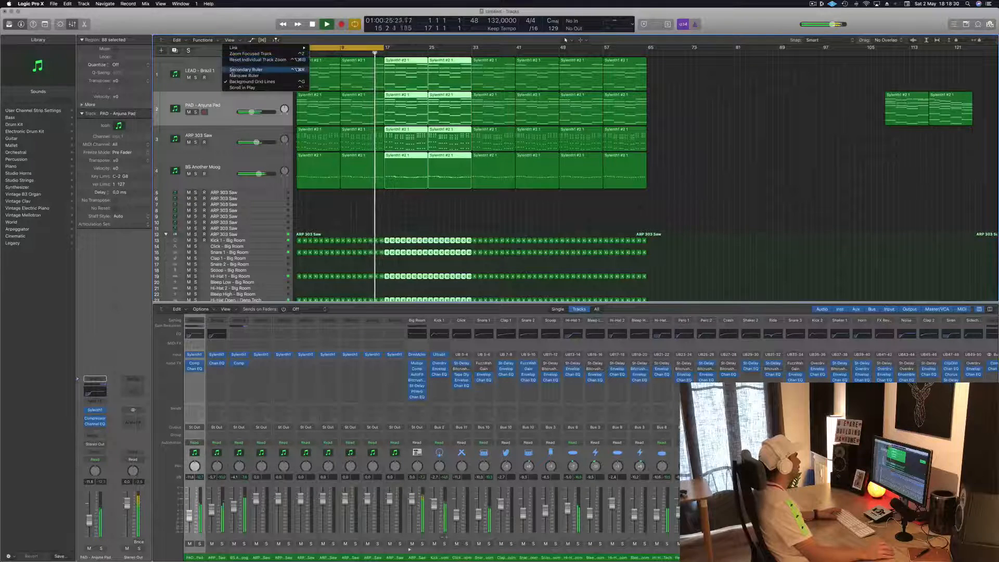
{"action": "left_click", "coordinate": [236, 70]}
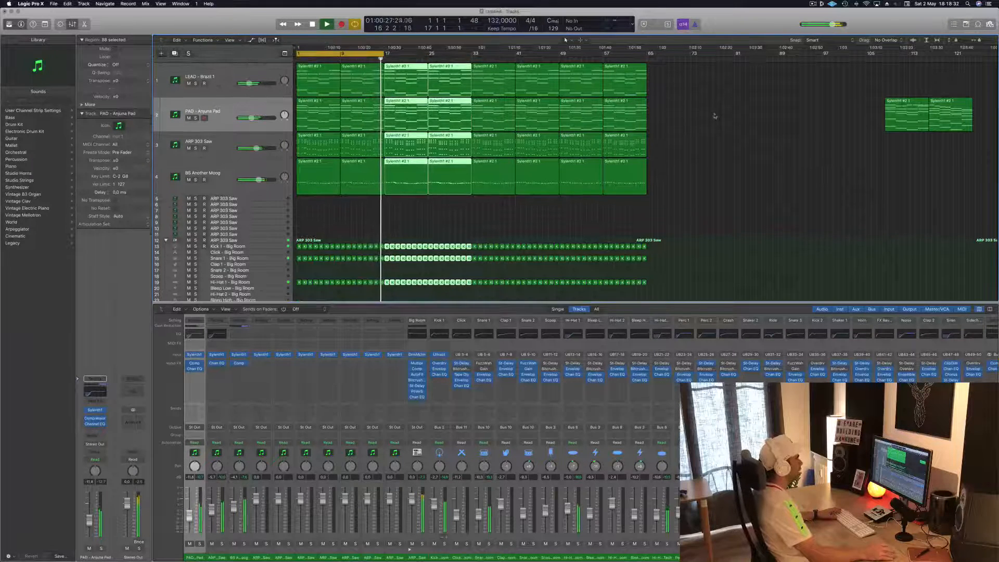
{"action": "left_click", "coordinate": [714, 82]}
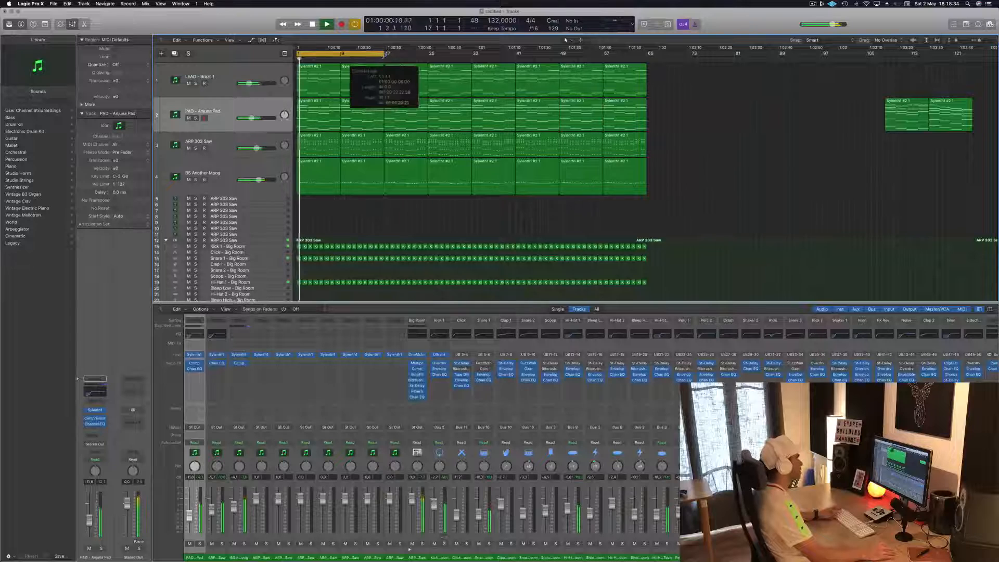
{"action": "left_click_drag", "start_coordinate": [384, 55], "coordinate": [646, 56]}
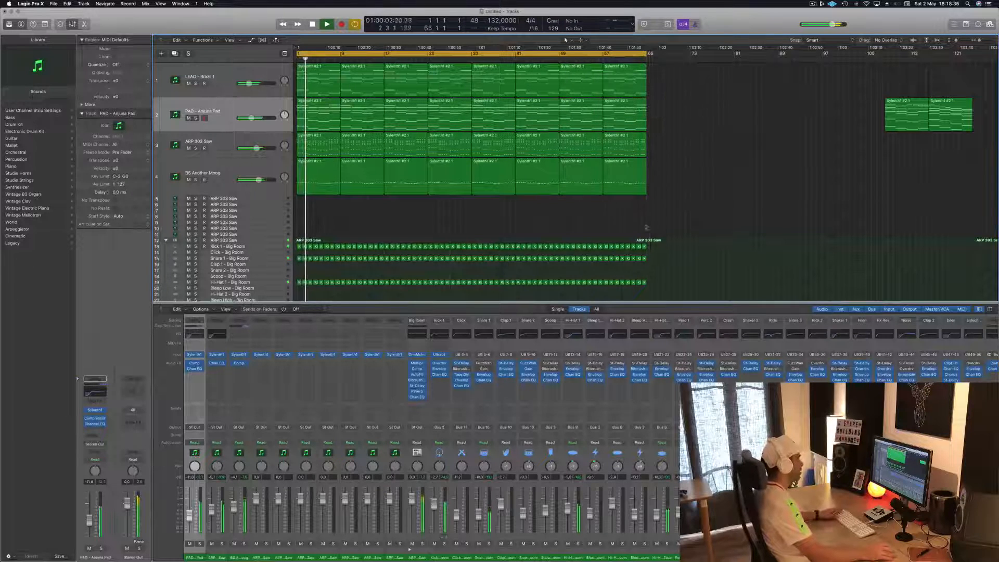
{"action": "scroll", "coordinate": [346, 222], "scroll_direction": "down", "scroll_amount": 2}
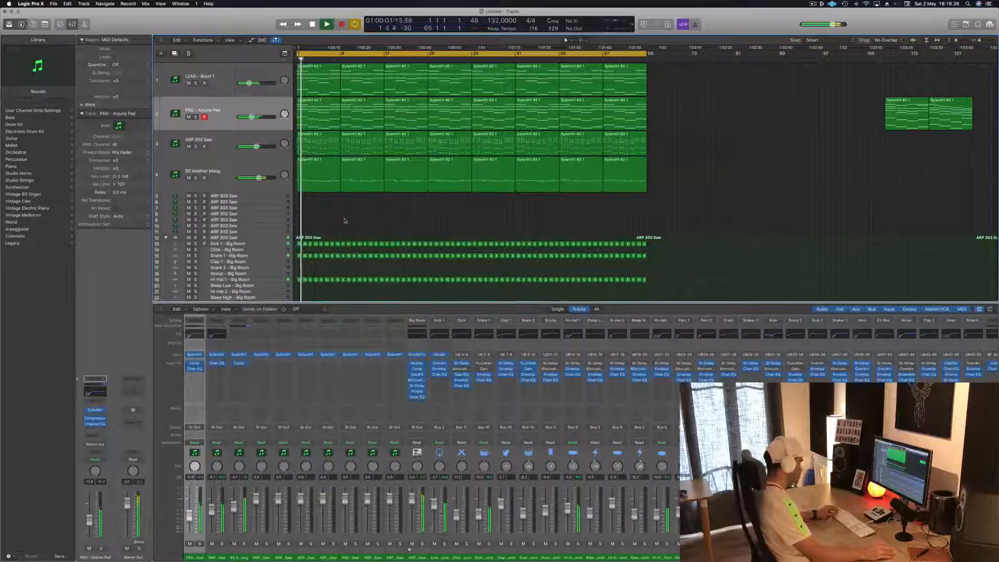
{"action": "scroll", "coordinate": [345, 221], "scroll_direction": "up", "scroll_amount": 2}
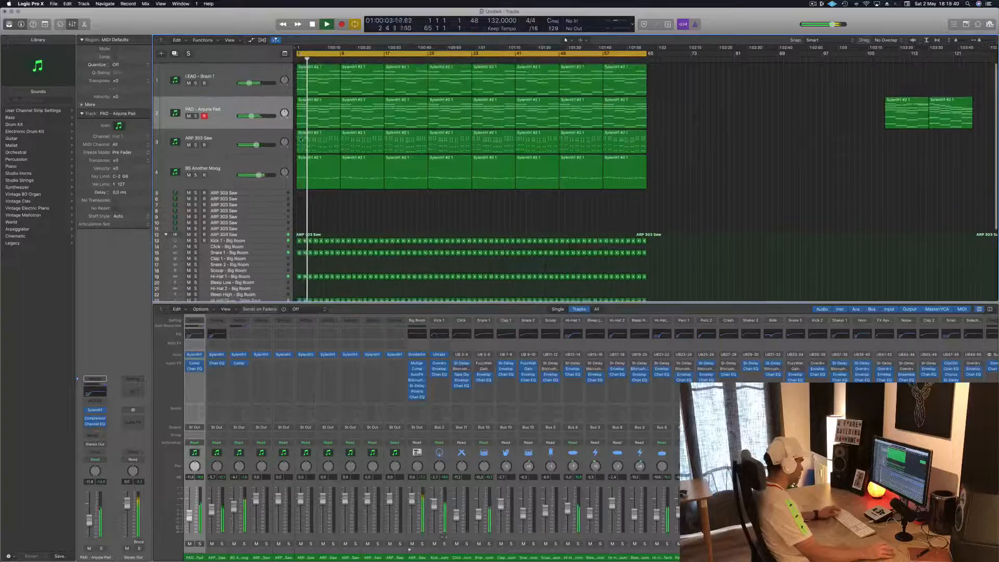
Load the 000-Mega Saw Riser With Noise channel strip setting on the empty ARP 303 Saw track 5
{"action": "left_click", "coordinate": [251, 103]}
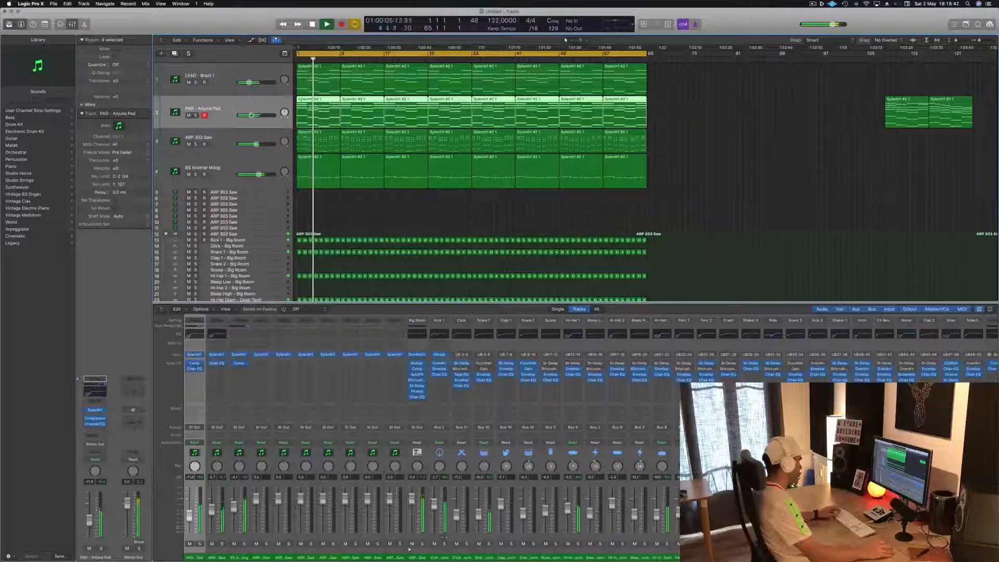
{"action": "left_click", "coordinate": [254, 191]}
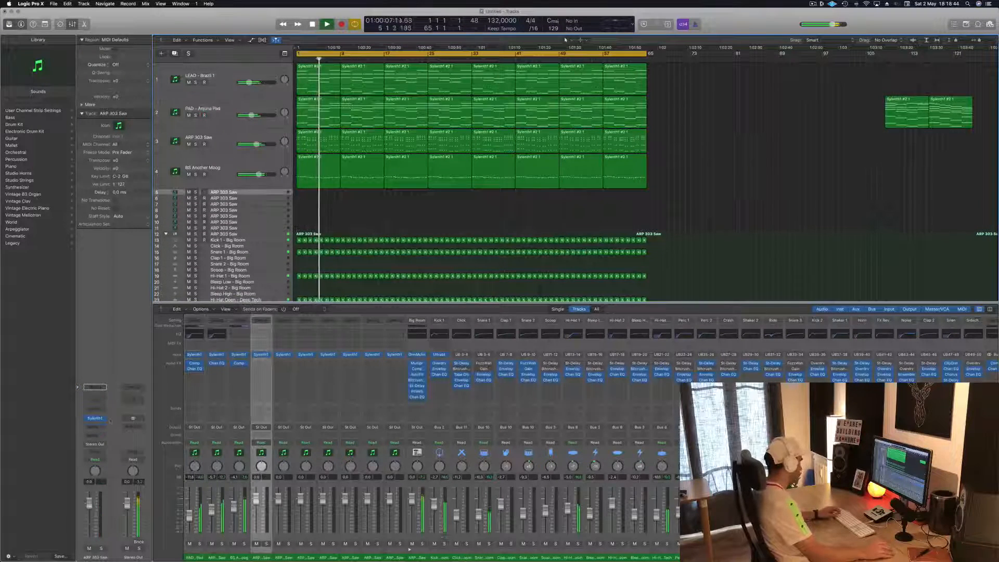
{"action": "left_click", "coordinate": [103, 387]}
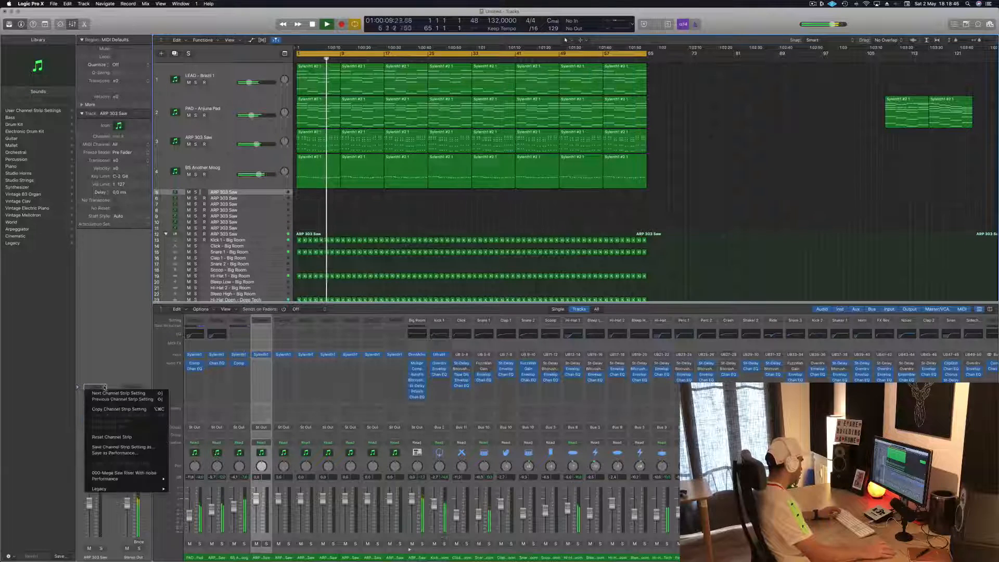
{"action": "left_click", "coordinate": [109, 473]}
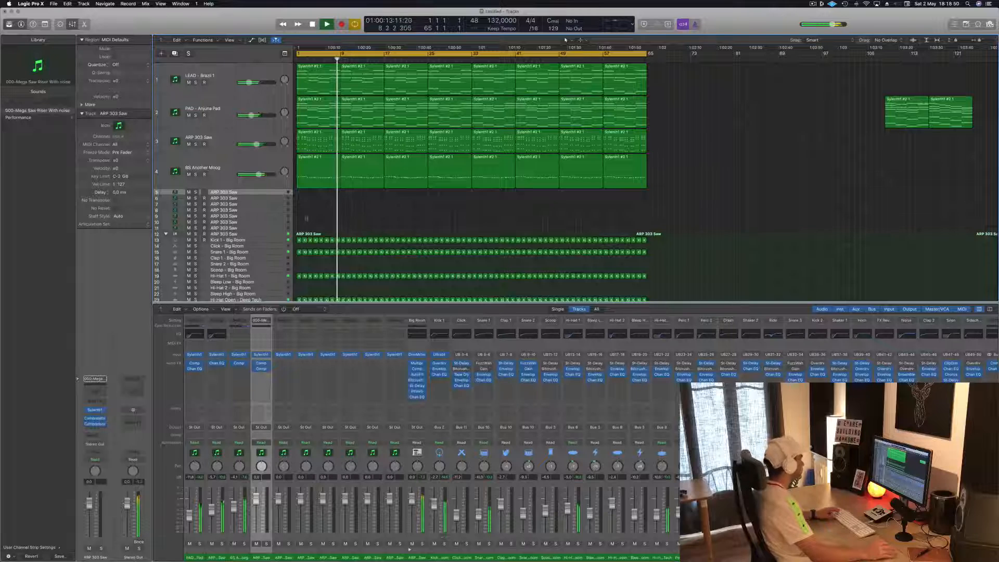
Copy the first PAD - Anjuna Pad region to track 5 and delete every note after its first chord
{"action": "left_click_drag", "start_coordinate": [315, 112], "coordinate": [315, 196]}
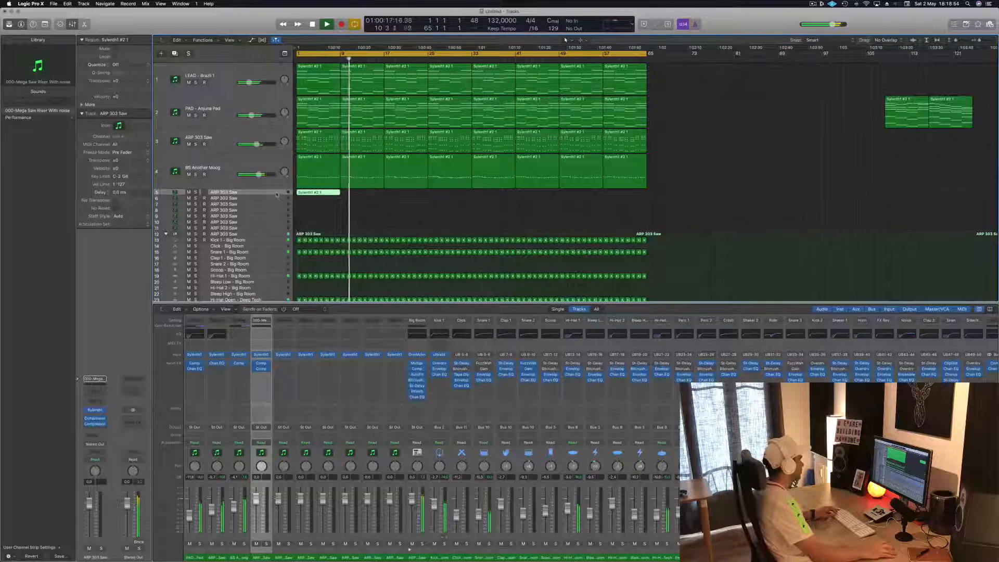
{"action": "double_click", "coordinate": [314, 195]}
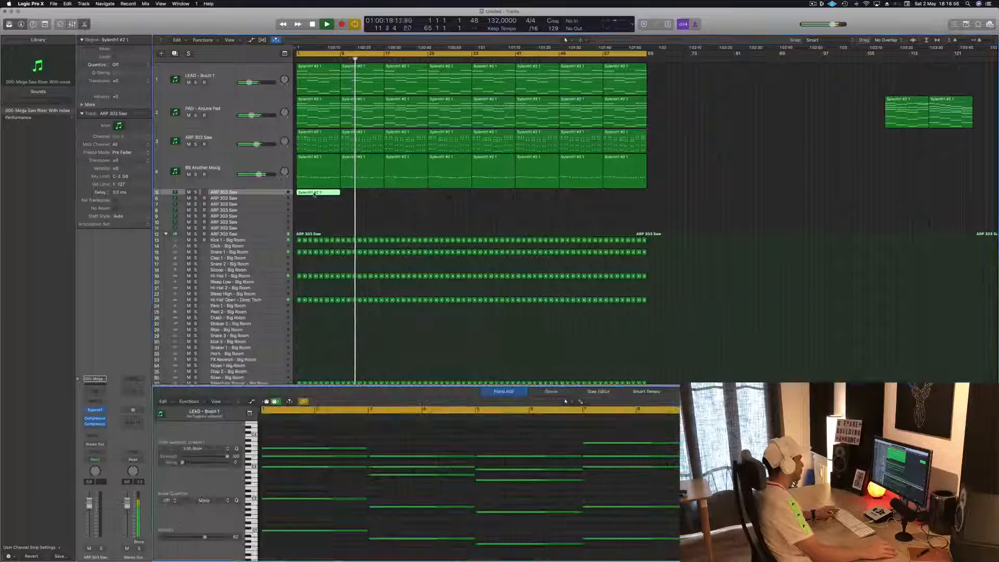
{"action": "left_click_drag", "start_coordinate": [386, 441], "coordinate": [567, 545]}
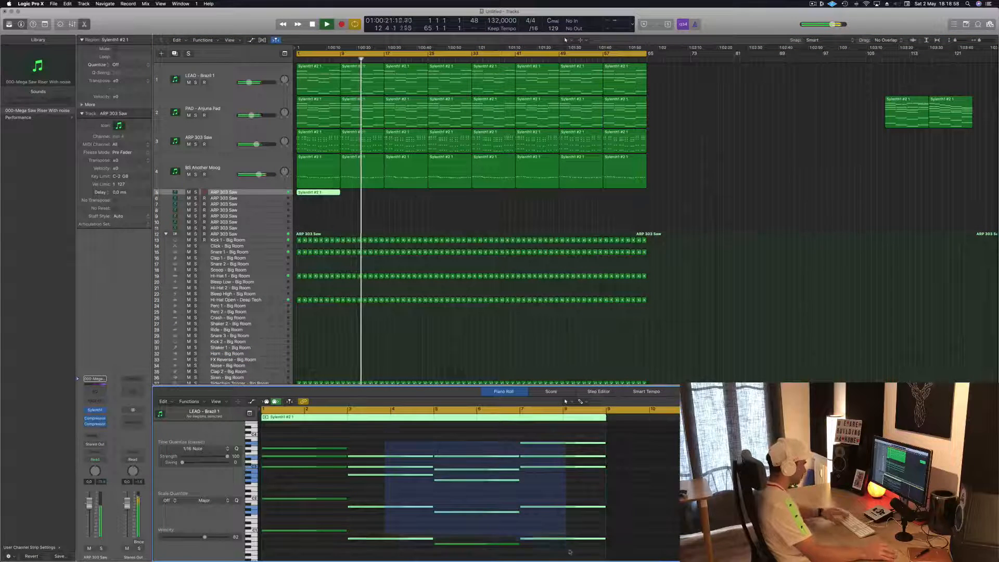
{"action": "key", "text": "Delete"}
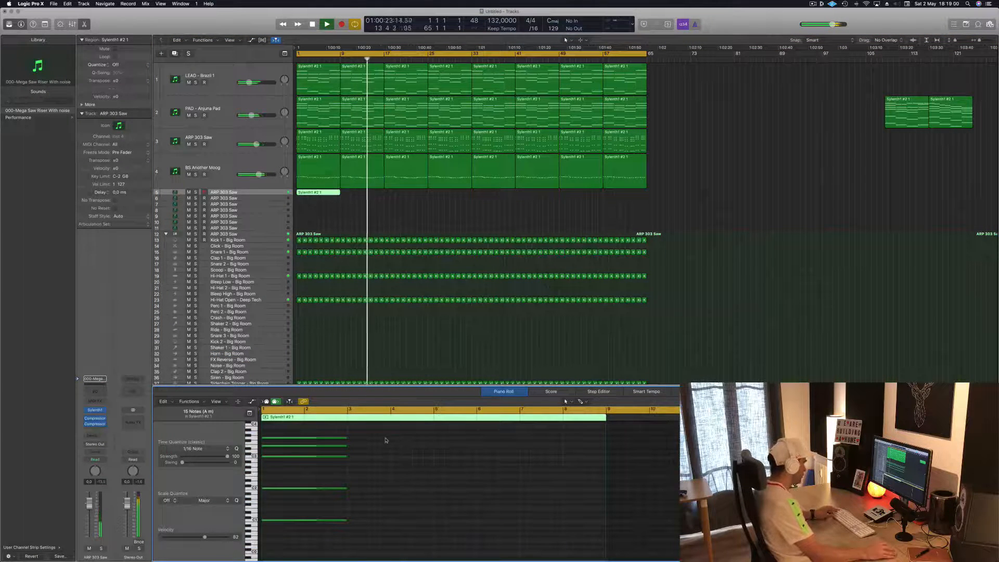
Stretch the remaining chord across the region's eight bars and thin it out to a single sustained note
{"action": "left_click_drag", "start_coordinate": [382, 434], "coordinate": [261, 525]}
{"action": "left_click_drag", "start_coordinate": [347, 438], "coordinate": [605, 438]}
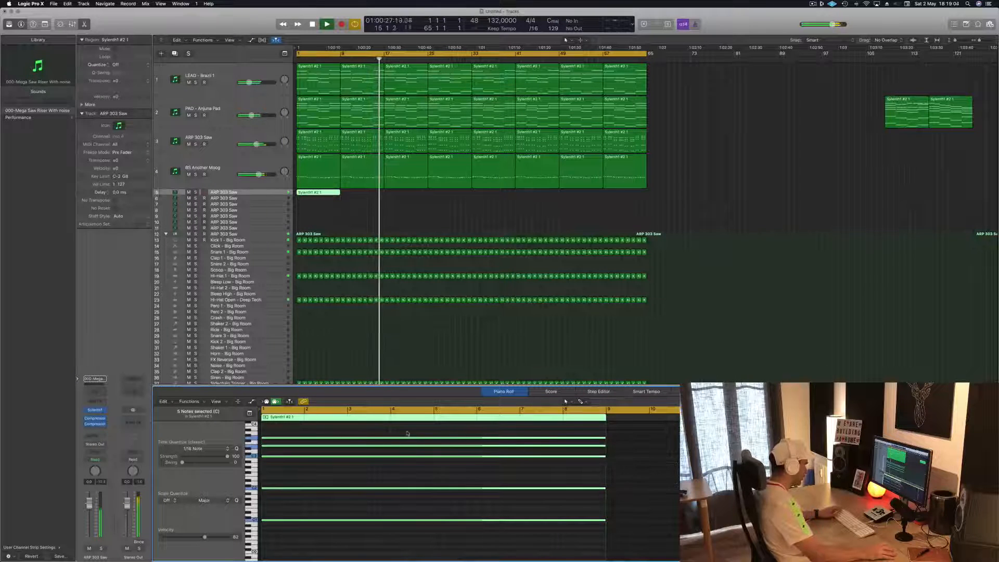
{"action": "left_click_drag", "start_coordinate": [385, 507], "coordinate": [387, 533]}
{"action": "key", "text": "Delete"}
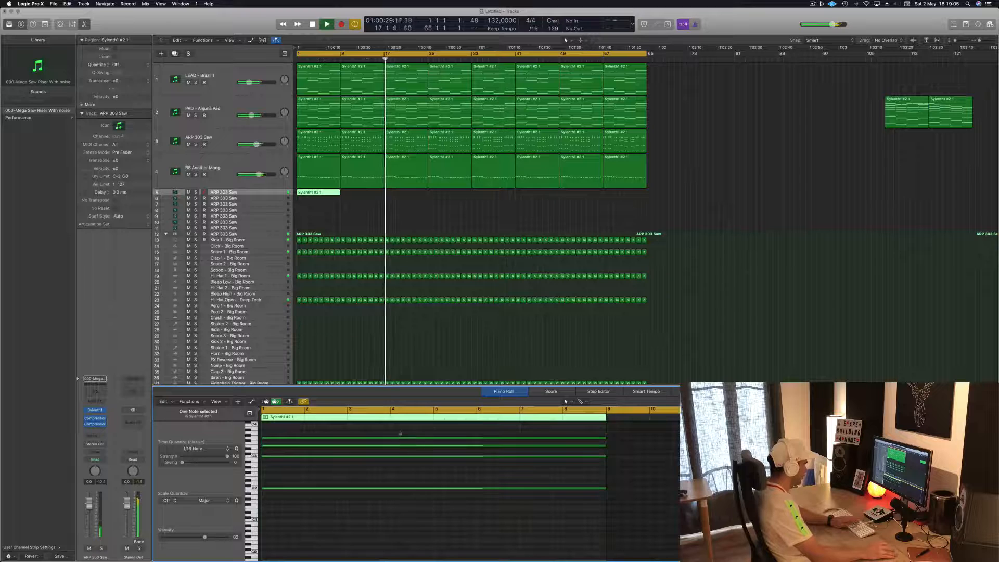
{"action": "left_click_drag", "start_coordinate": [413, 473], "coordinate": [386, 430]}
{"action": "key", "text": "Delete"}
{"action": "key", "text": "space"}
{"action": "key", "text": "space"}
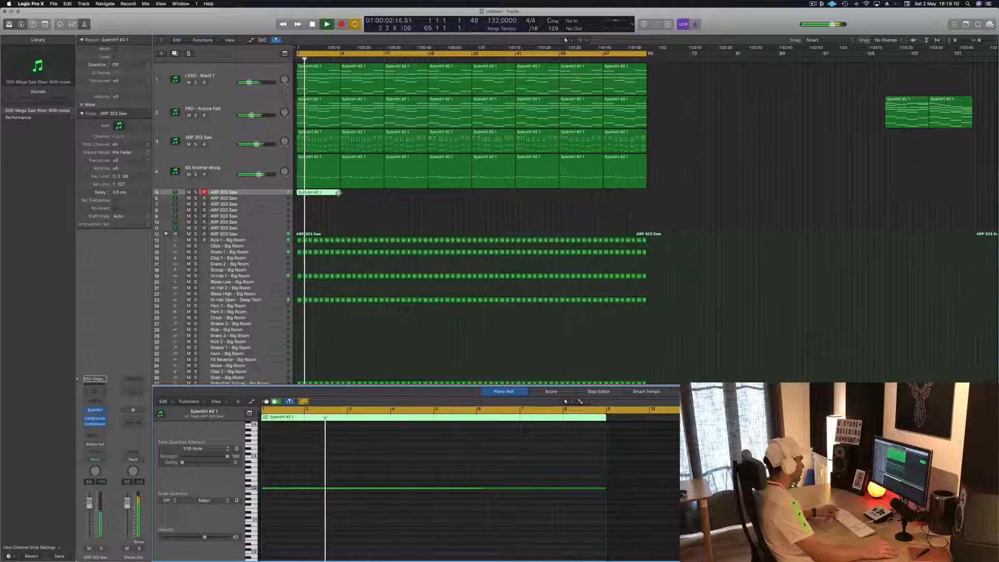
Lengthen the riser region and its note to bar 17, and restart playback from the beginning
{"action": "left_click_drag", "start_coordinate": [338, 194], "coordinate": [383, 194]}
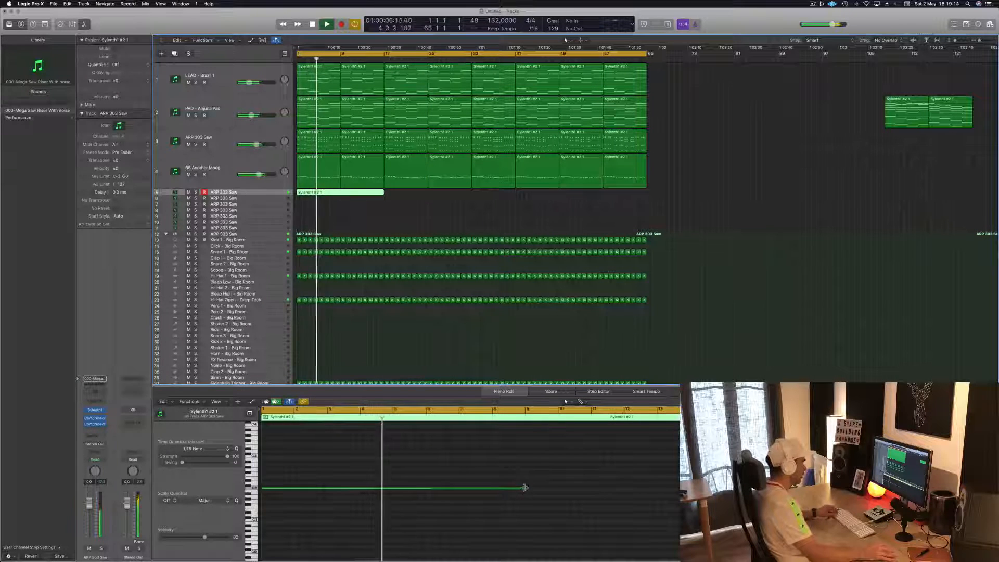
{"action": "left_click_drag", "start_coordinate": [525, 487], "coordinate": [678, 487]}
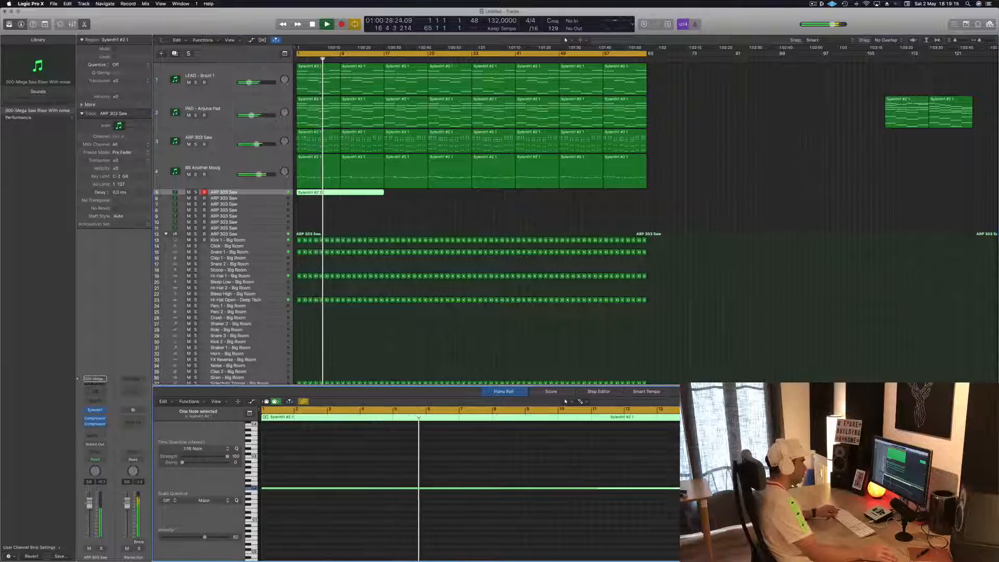
{"action": "key", "text": "Return"}
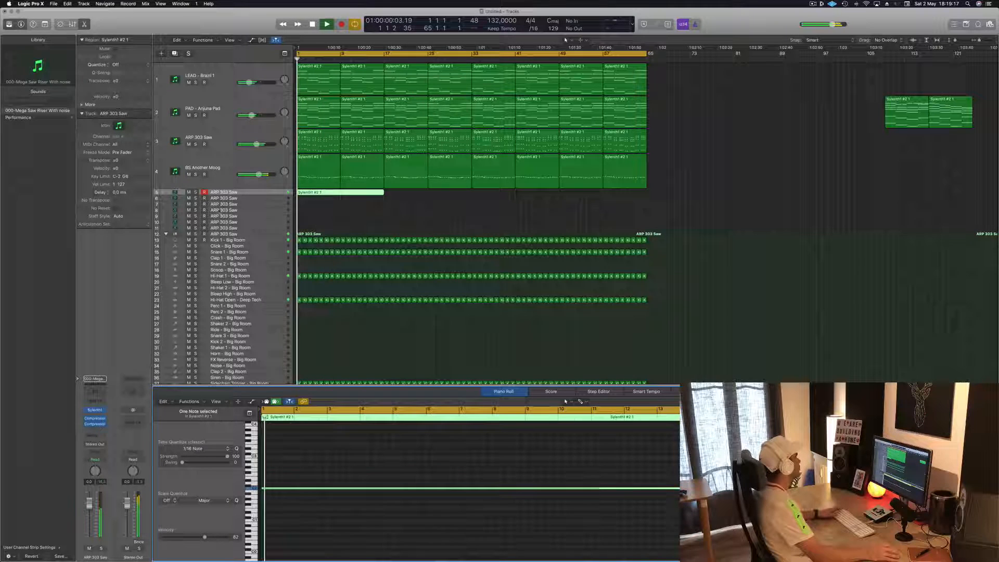
Show the toolbar and enlarge the focused riser track 5 with track zoom
{"action": "left_click", "coordinate": [273, 193]}
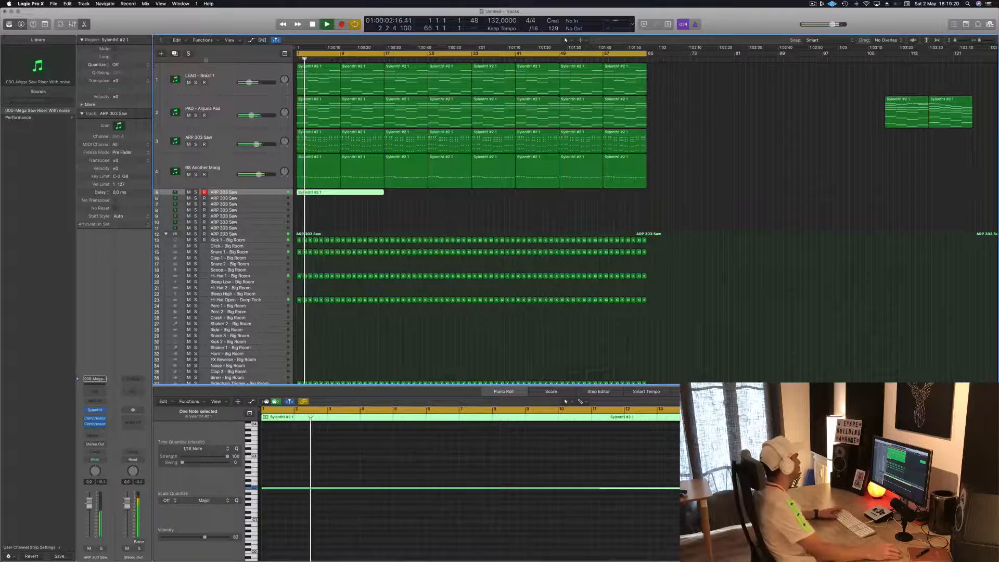
{"action": "key", "text": "ctrl+alt+super+t"}
{"action": "key", "text": "ctrl+z"}
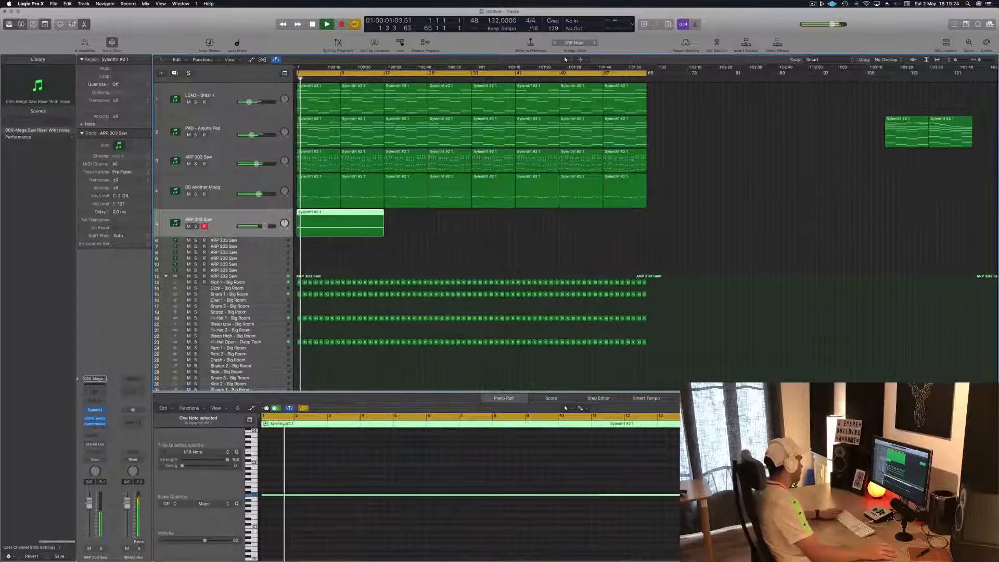
Audition the riser track soloed, return to the full mix, and lower the riser's volume slightly
{"action": "left_click", "coordinate": [101, 549]}
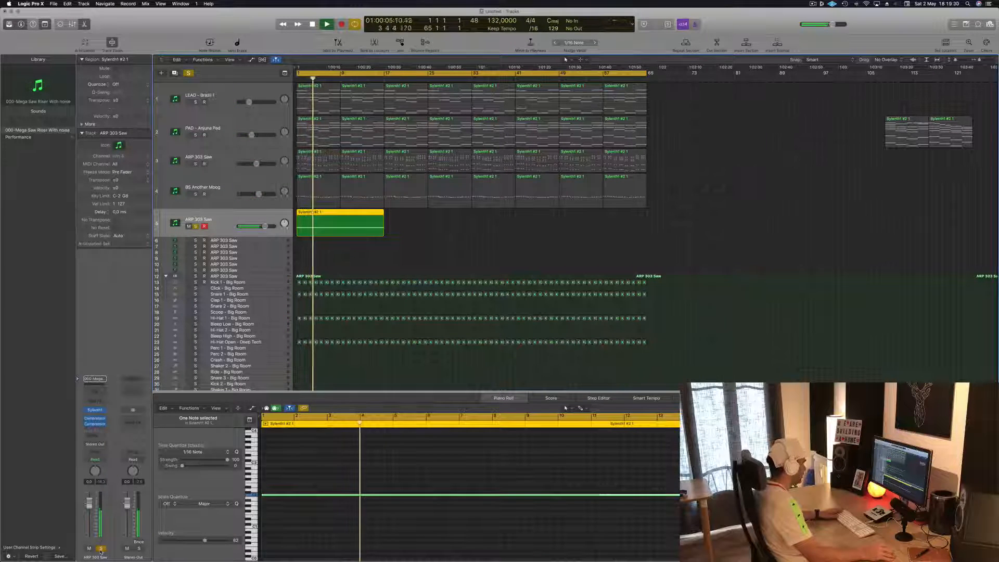
{"action": "left_click", "coordinate": [100, 549]}
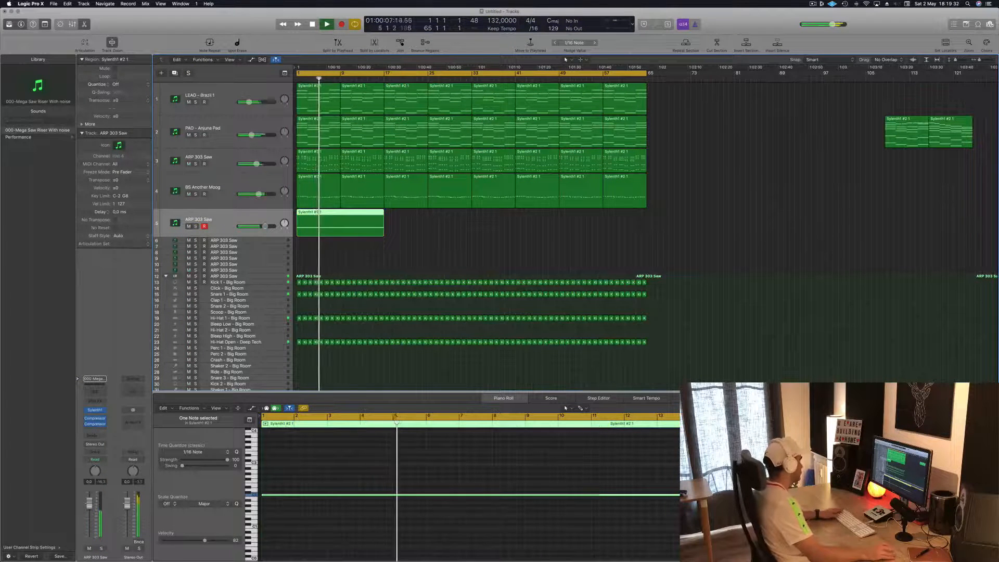
{"action": "left_click_drag", "start_coordinate": [89, 505], "coordinate": [90, 508]}
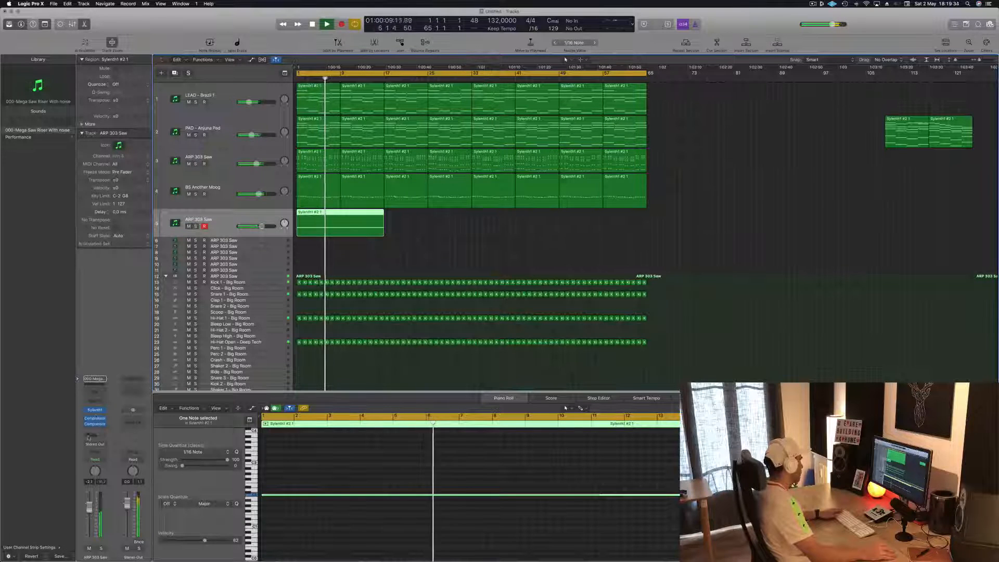
Side-chain the riser's first Compressor to Bus 6 (Sidechain Trigger - Big Room), lower its threshold and replay from the start
{"action": "left_click", "coordinate": [95, 419]}
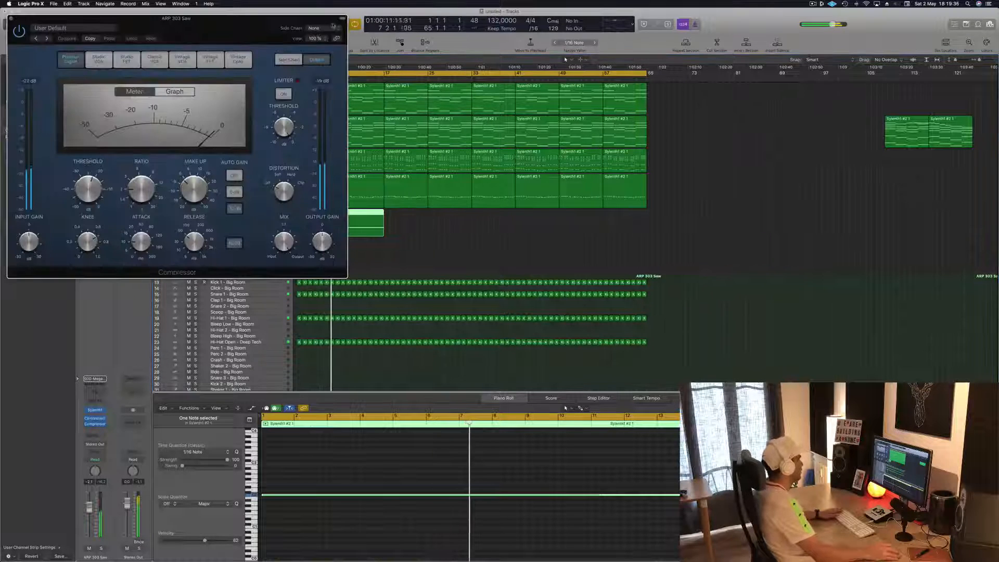
{"action": "left_click", "coordinate": [333, 29]}
{"action": "mouse_move", "coordinate": [315, 50]}
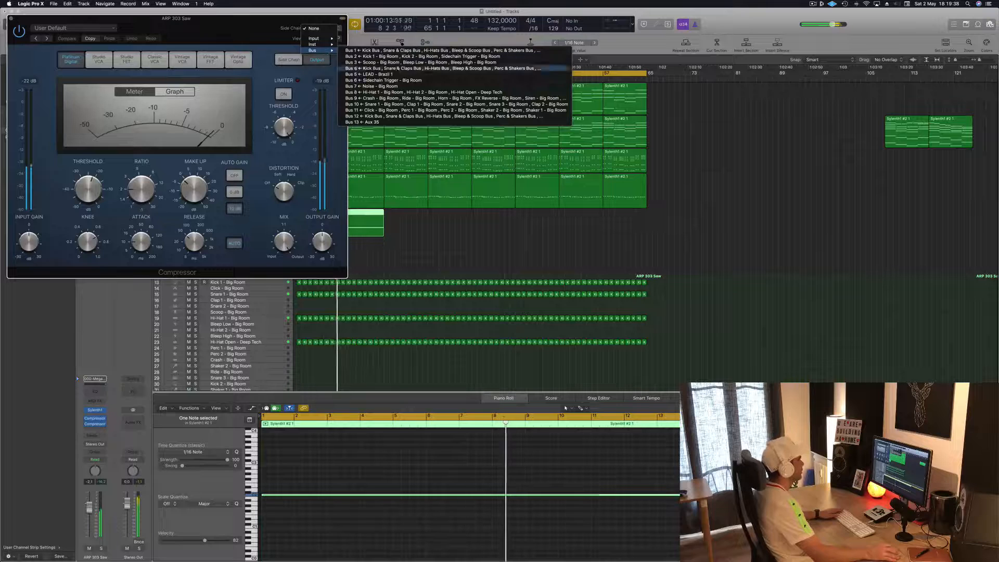
{"action": "left_click", "coordinate": [398, 81]}
{"action": "left_click_drag", "start_coordinate": [177, 18], "coordinate": [559, 109]}
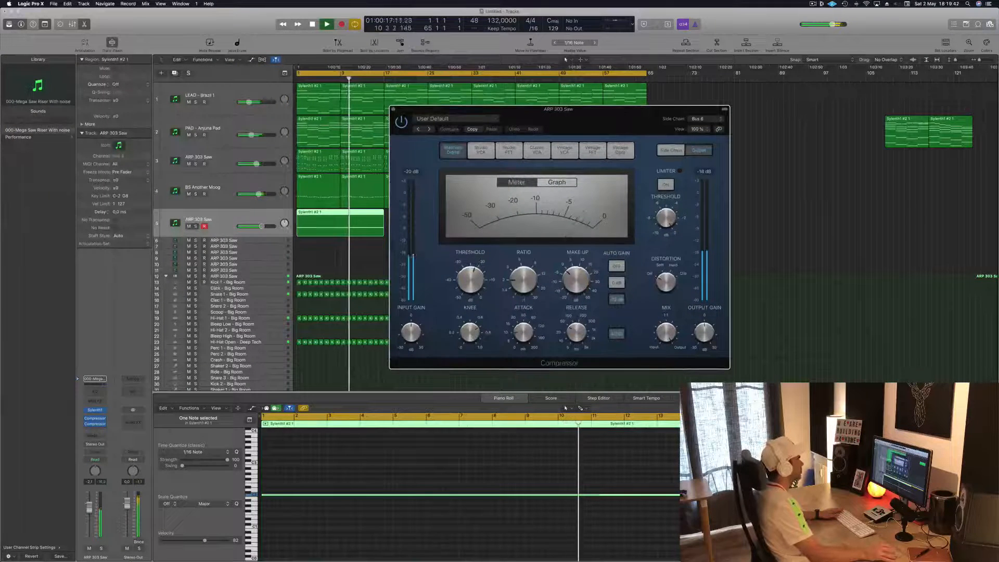
{"action": "left_click_drag", "start_coordinate": [470, 280], "coordinate": [471, 296]}
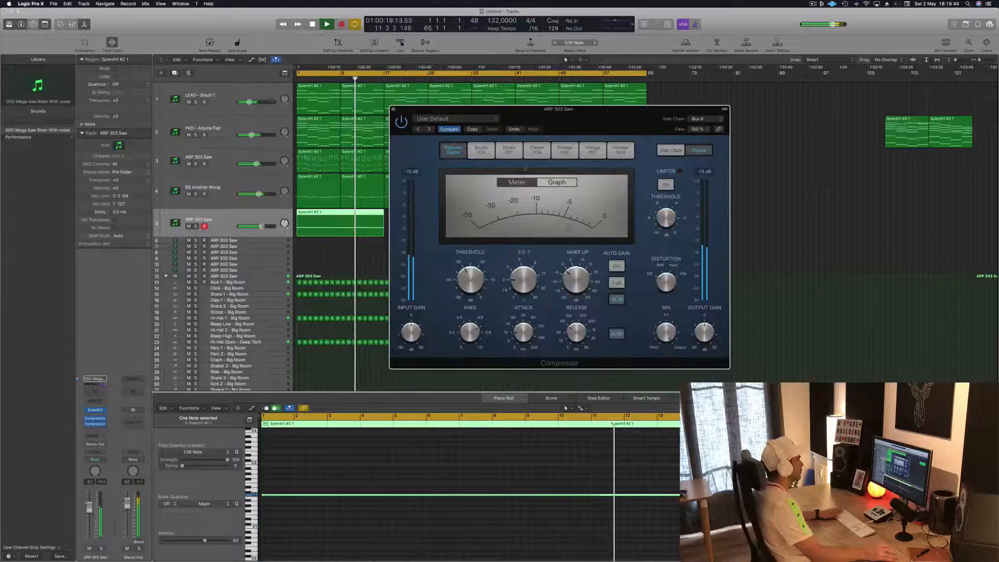
{"action": "key", "text": "Return"}
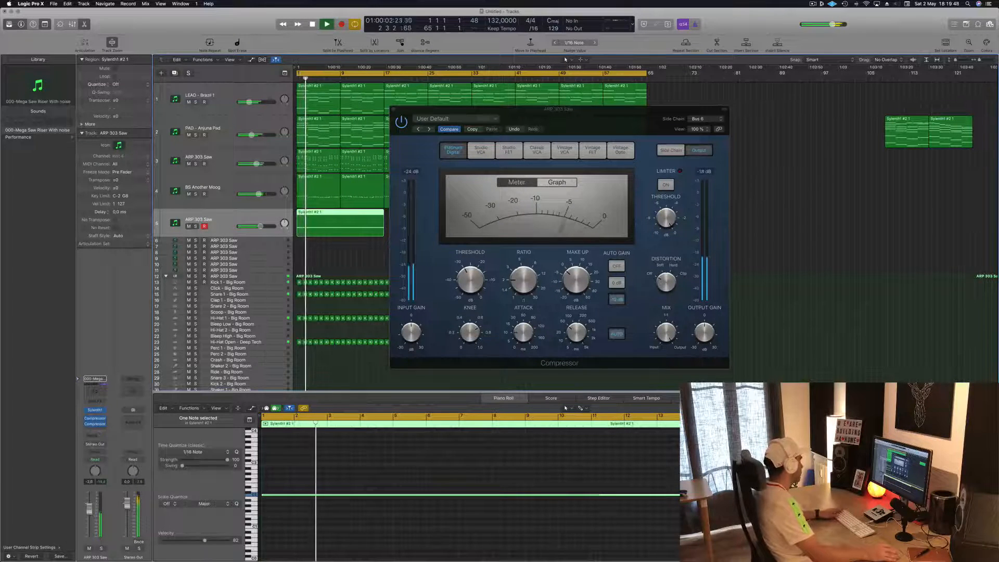
Add a send from the riser track to Bus 5 (Aux 35), raise its send level, and close the Compressor window
{"action": "left_click", "coordinate": [94, 436]}
{"action": "mouse_move", "coordinate": [105, 448]}
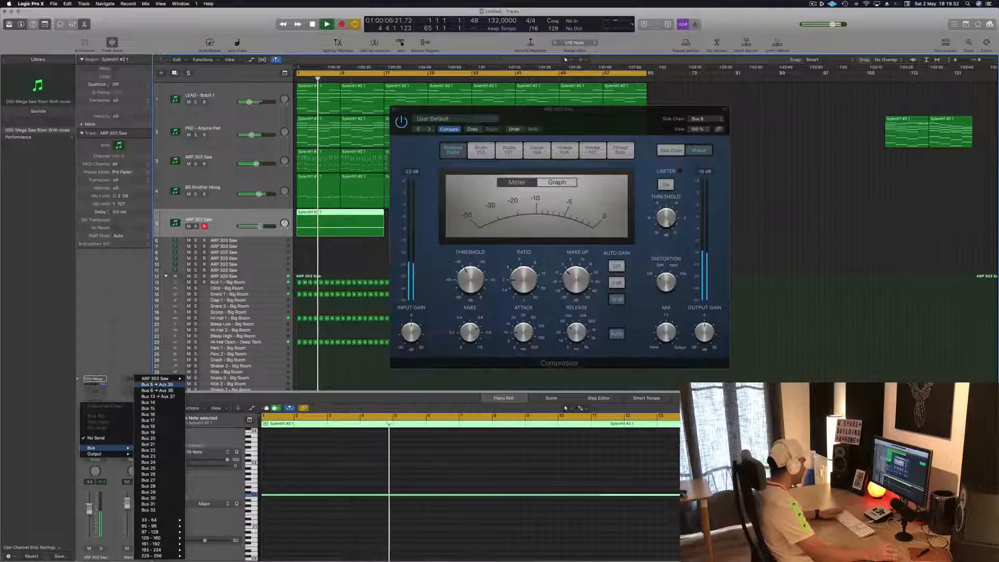
{"action": "left_click", "coordinate": [156, 384]}
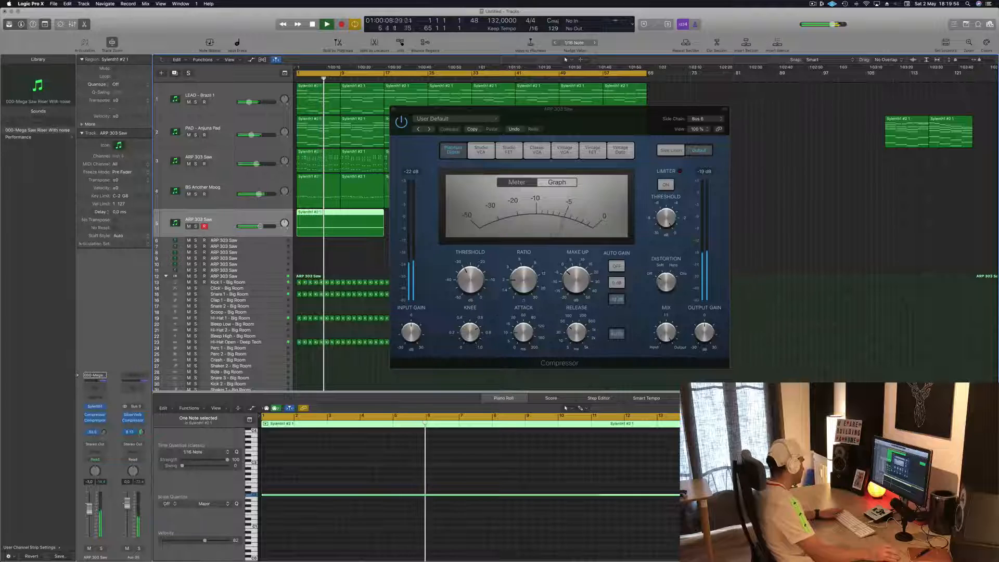
{"action": "left_click_drag", "start_coordinate": [104, 436], "coordinate": [105, 433]}
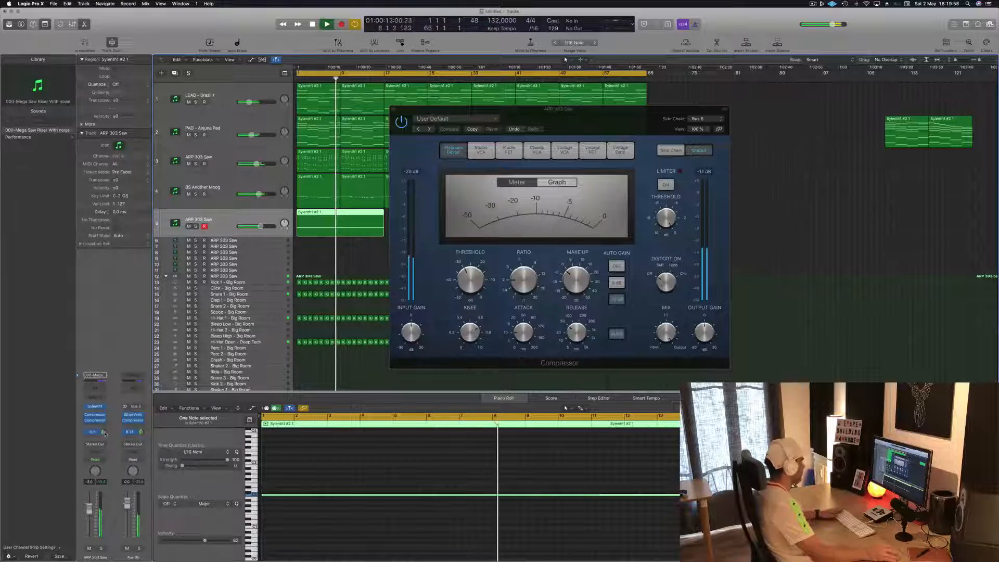
{"action": "left_click_drag", "start_coordinate": [573, 126], "coordinate": [631, 136]}
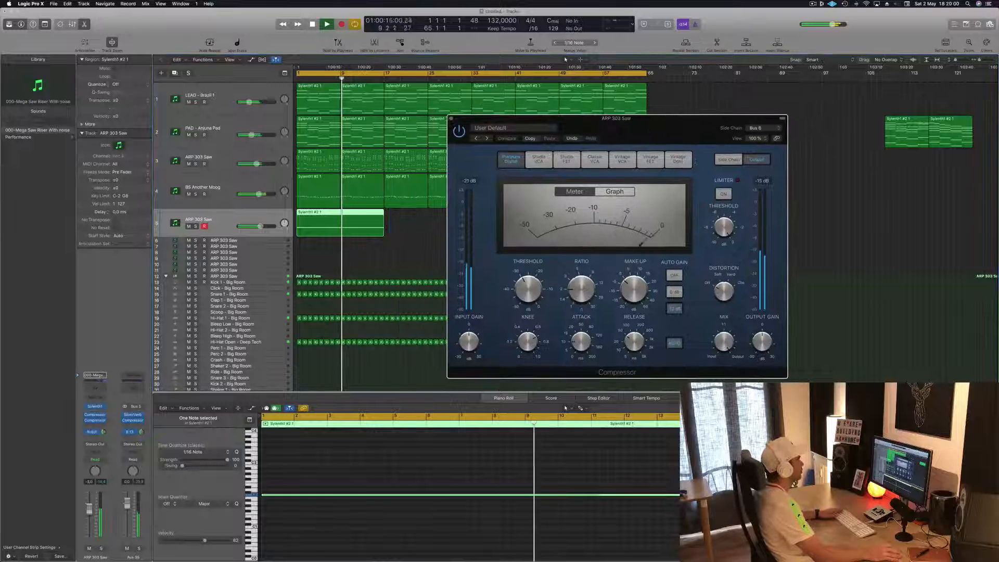
{"action": "left_click", "coordinate": [451, 119]}
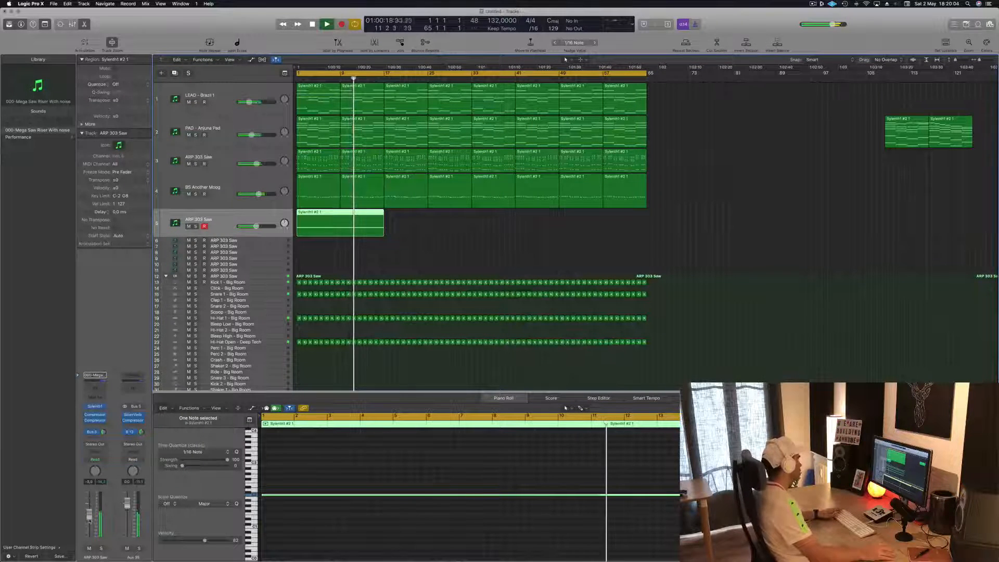
Insert a Channel EQ on the riser track, enable its low cut at 120 Hz with 24 dB/Oct, and close the plug-in
{"action": "left_click", "coordinate": [99, 386]}
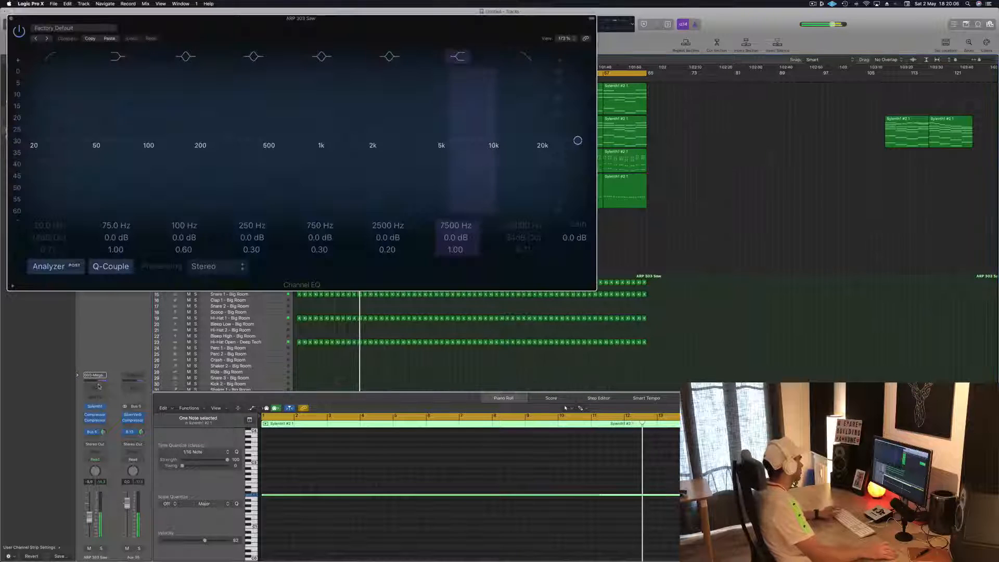
{"action": "left_click", "coordinate": [51, 56]}
{"action": "left_click_drag", "start_coordinate": [65, 112], "coordinate": [194, 114]}
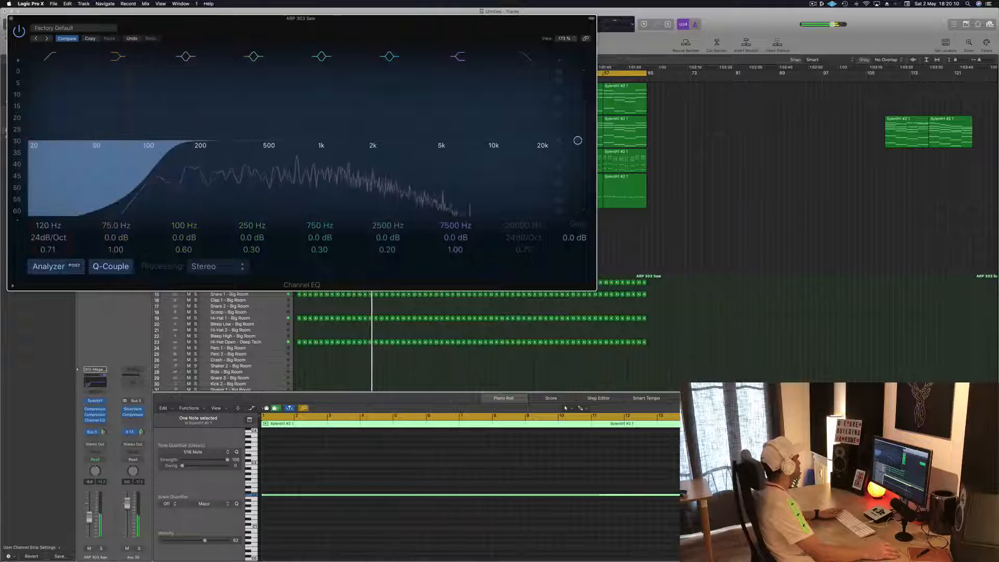
{"action": "key", "text": "super+w"}
{"action": "left_click", "coordinate": [432, 243]}
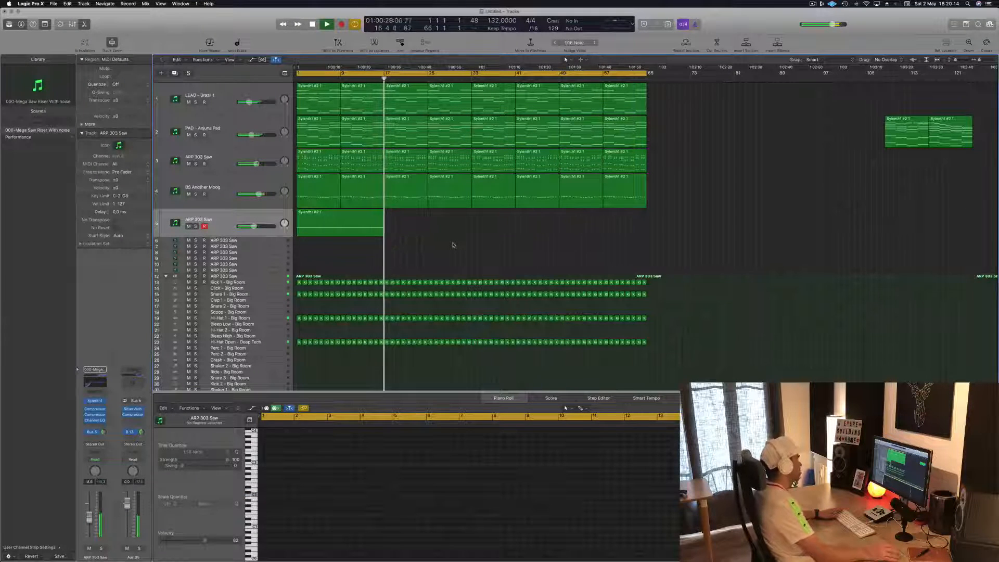
Stop playback and copy the Kick 1 region at bar 17 onto the Crash - Big Room track
{"action": "scroll", "coordinate": [389, 268], "scroll_direction": "down", "scroll_amount": 2}
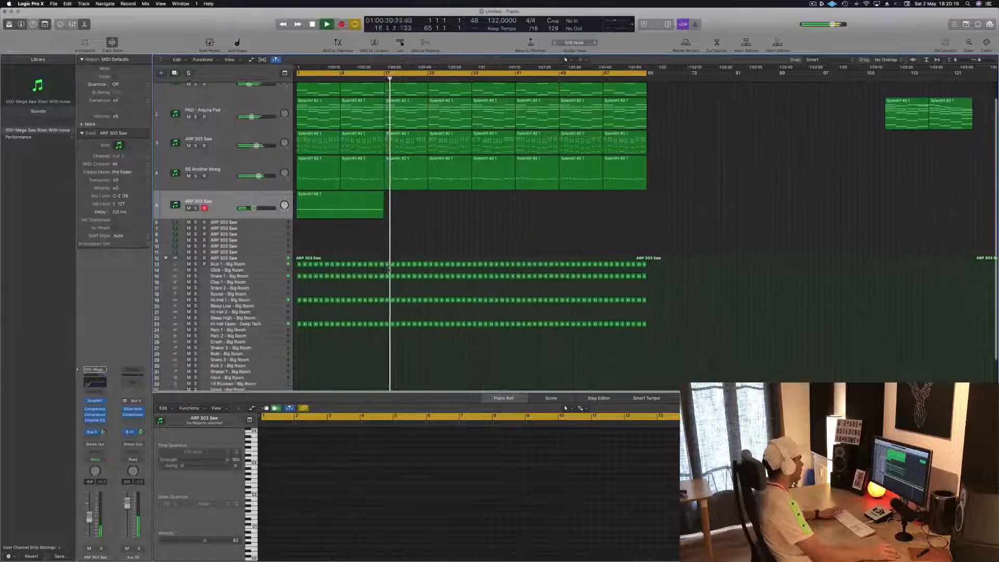
{"action": "scroll", "coordinate": [389, 268], "scroll_direction": "down", "scroll_amount": 3}
{"action": "key", "text": "space"}
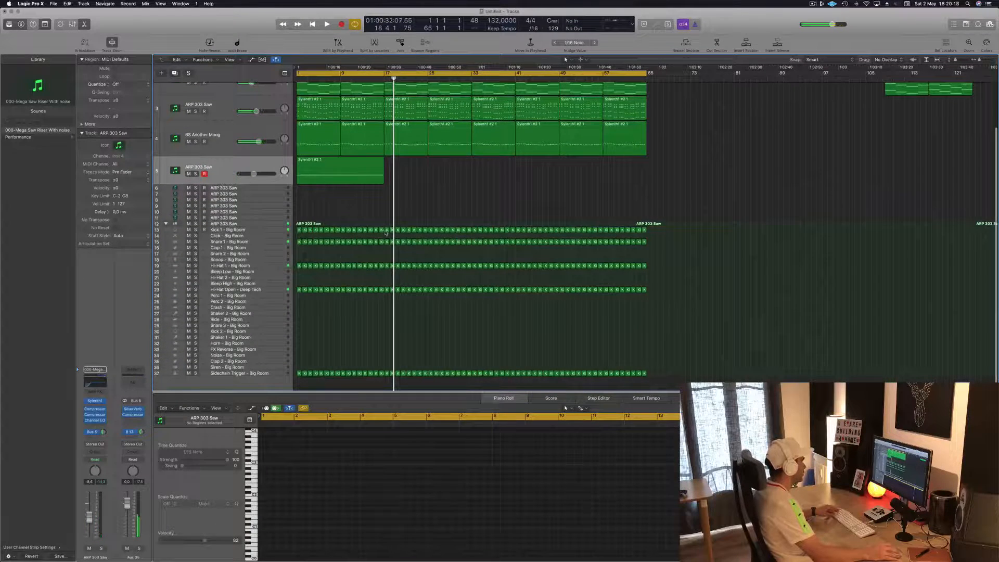
{"action": "left_click_drag", "start_coordinate": [386, 229], "coordinate": [386, 308]}
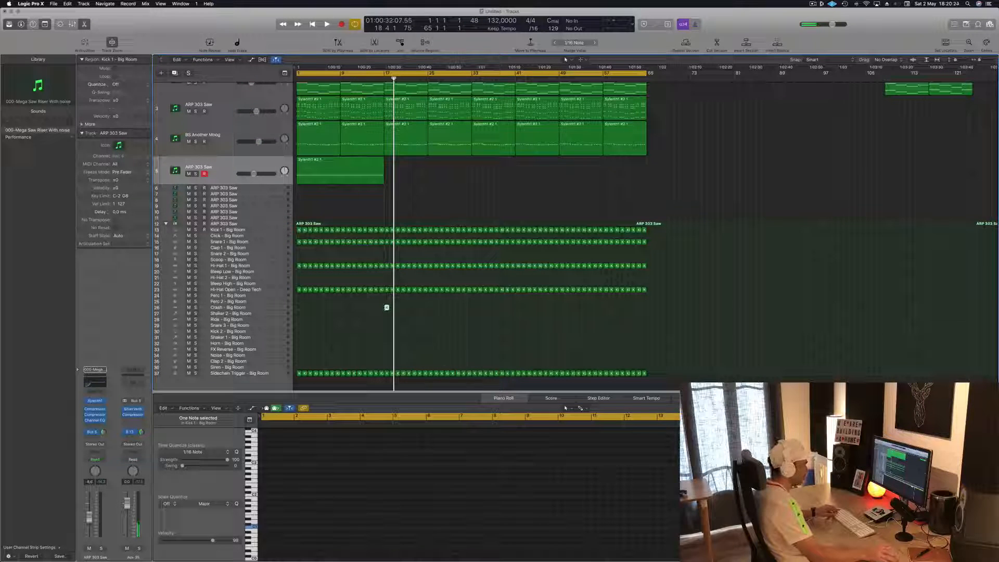
{"action": "left_click", "coordinate": [422, 442]}
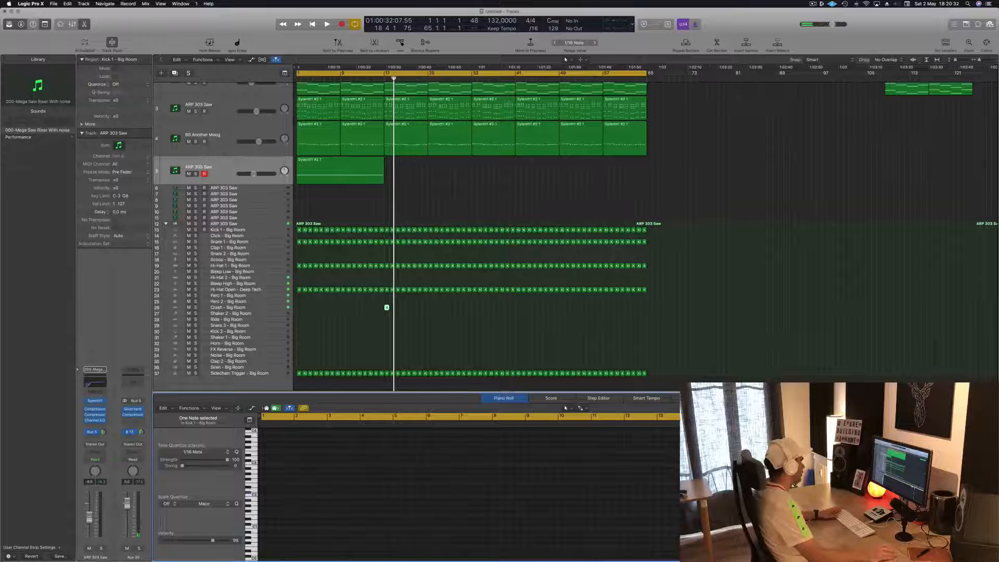
Select the Crash - Big Room track and audition the new crash by playing from just before bar 17
{"action": "left_click", "coordinate": [235, 307]}
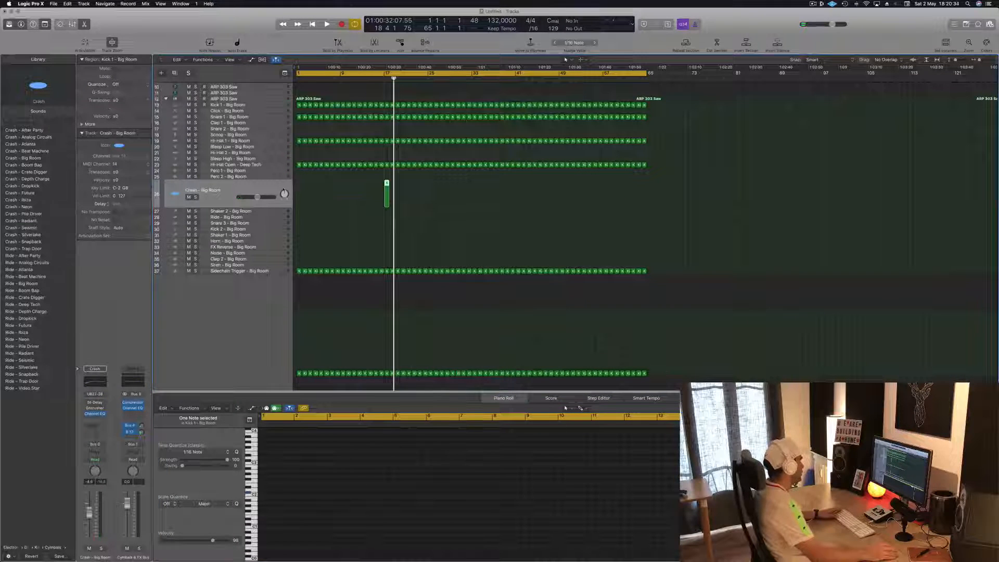
{"action": "key", "text": "space"}
{"action": "left_click", "coordinate": [380, 78]}
{"action": "scroll", "coordinate": [385, 182], "scroll_direction": "up", "scroll_amount": 5}
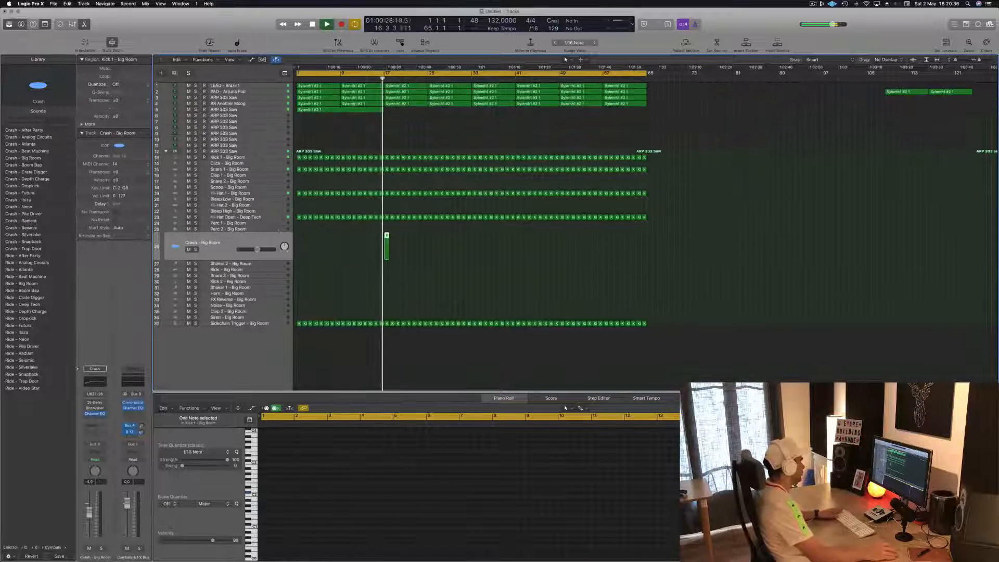
{"action": "key", "text": "space"}
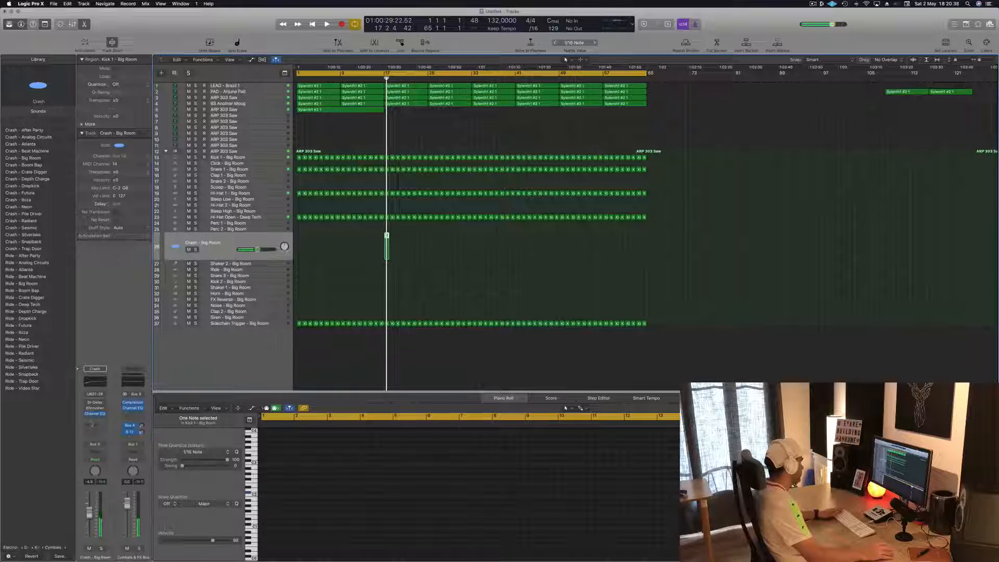
Add a send from the Crash - Big Room track to Bus 5 (Aux 35) and replay from the start
{"action": "left_click", "coordinate": [92, 424]}
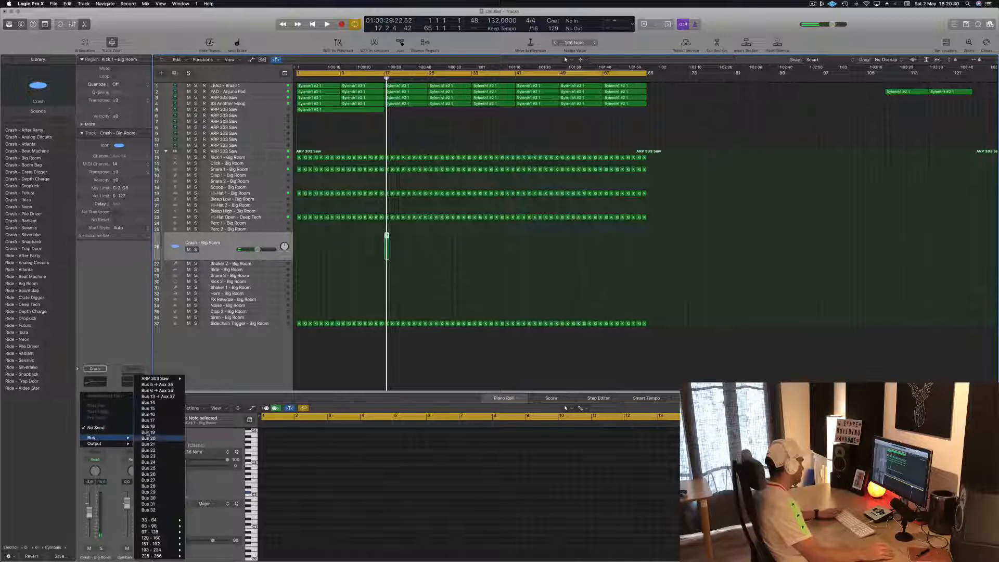
{"action": "left_click", "coordinate": [46, 367]}
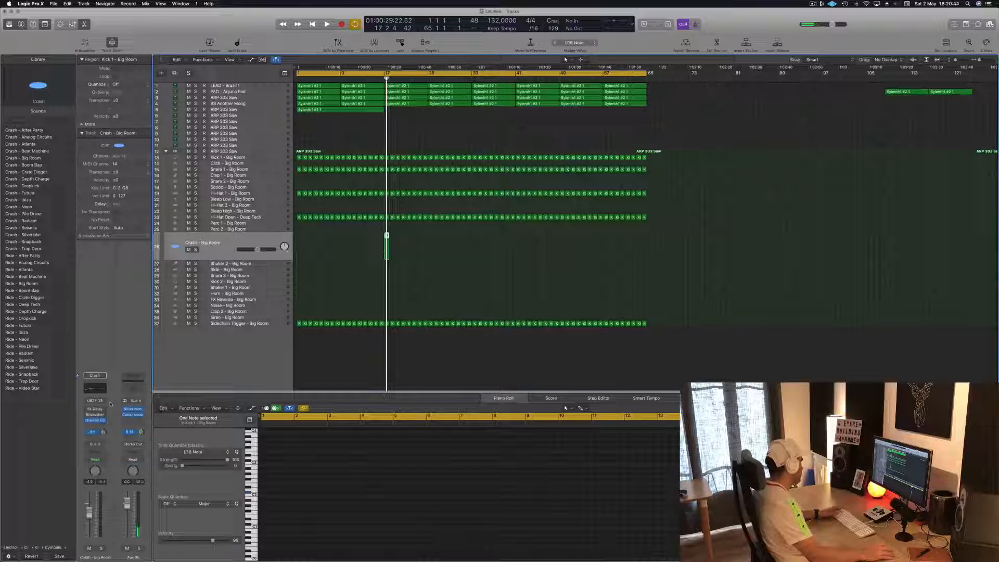
{"action": "key", "text": "Return"}
{"action": "key", "text": "space"}
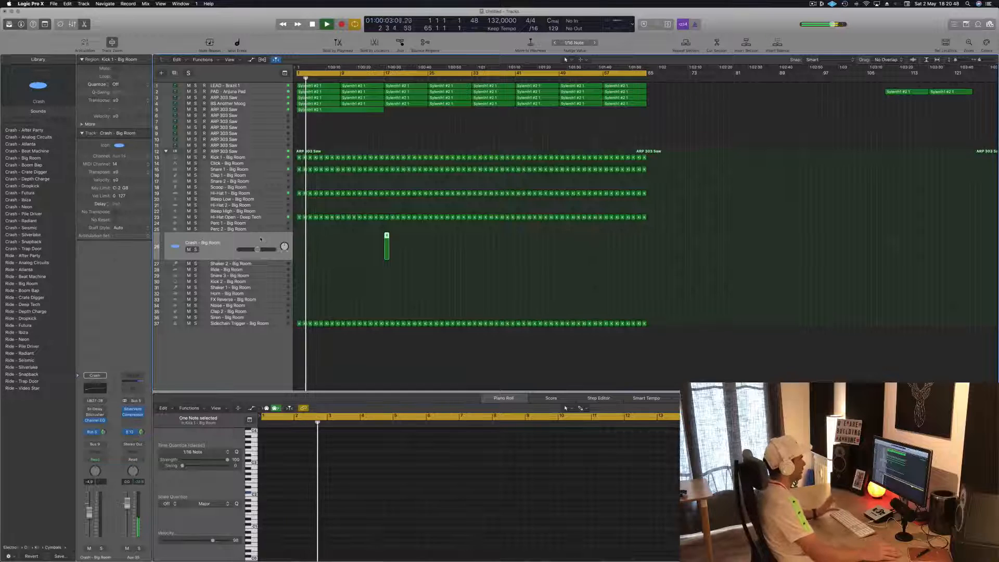
In the Piano Roll, select all notes of the Kick 1 region just before the crash and move them slightly further along the timeline
{"action": "scroll", "coordinate": [392, 240], "scroll_direction": "up", "scroll_amount": 1}
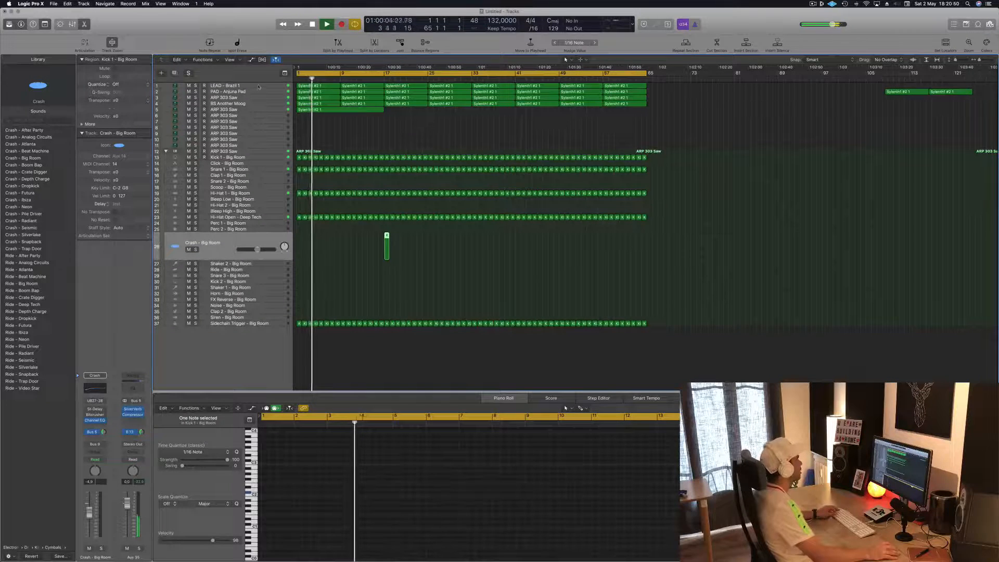
{"action": "left_click", "coordinate": [262, 157]}
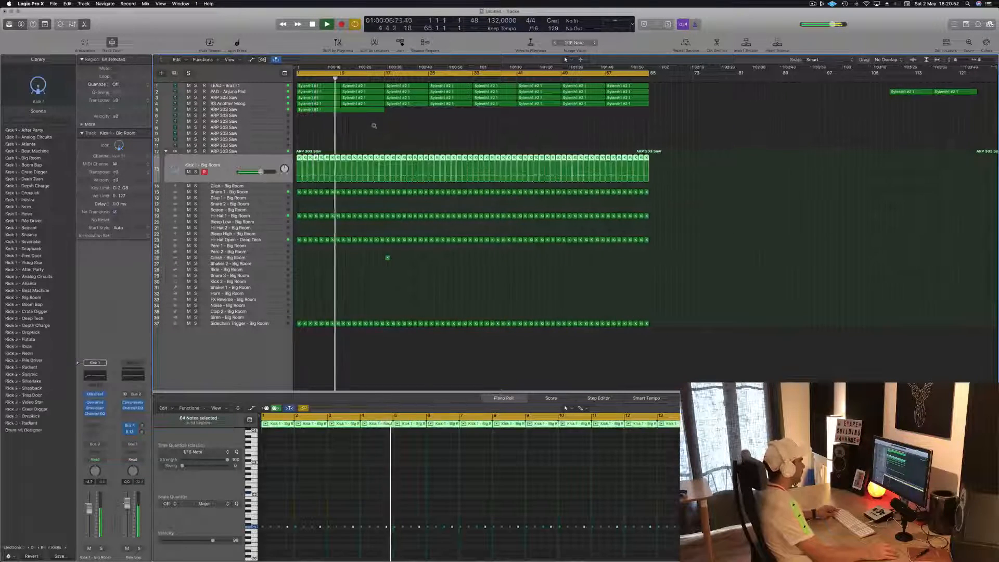
{"action": "key", "text": "z"}
{"action": "left_click", "coordinate": [472, 146]}
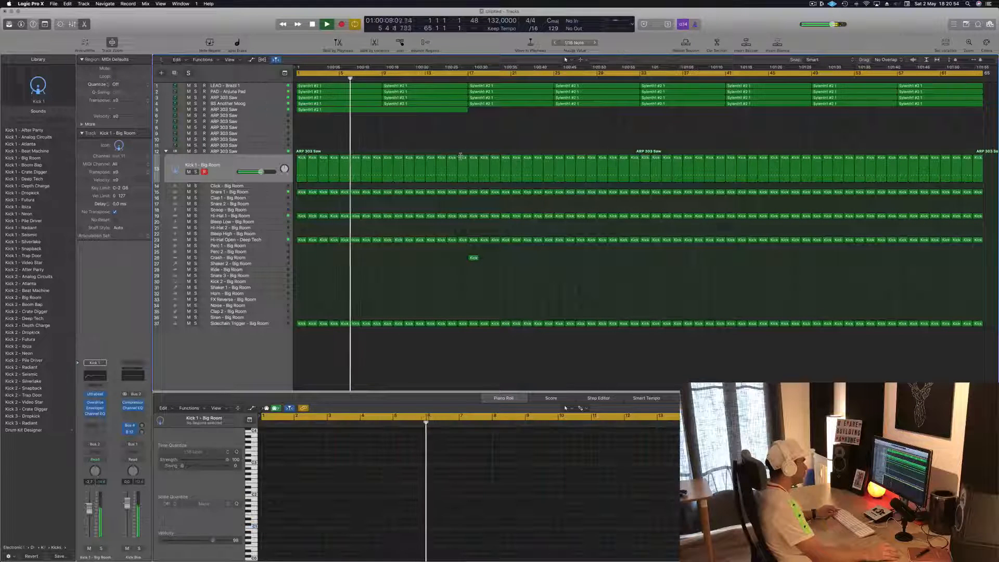
{"action": "left_click", "coordinate": [462, 157]}
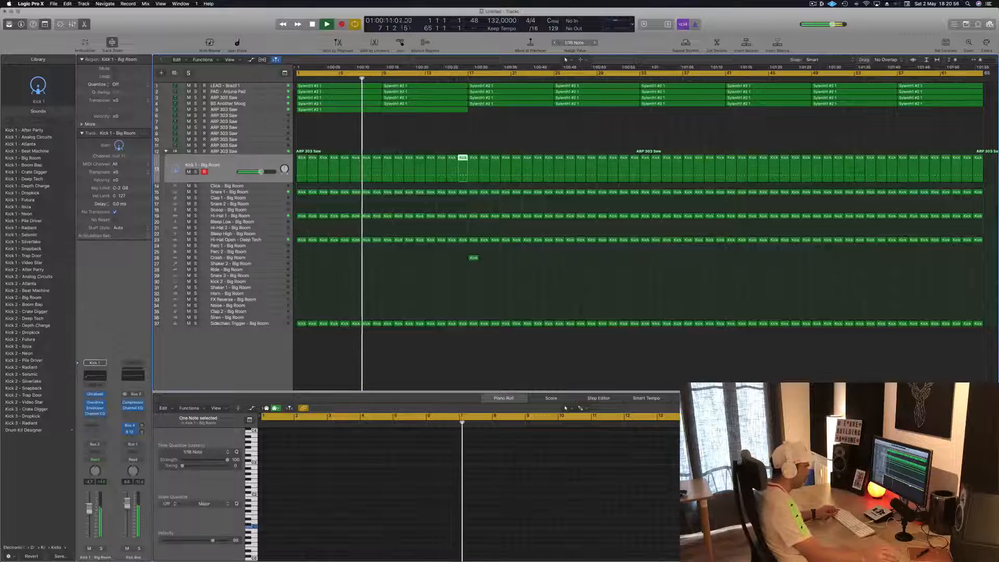
{"action": "scroll", "coordinate": [468, 489], "scroll_direction": "right", "scroll_amount": 10}
{"action": "left_click", "coordinate": [728, 488]}
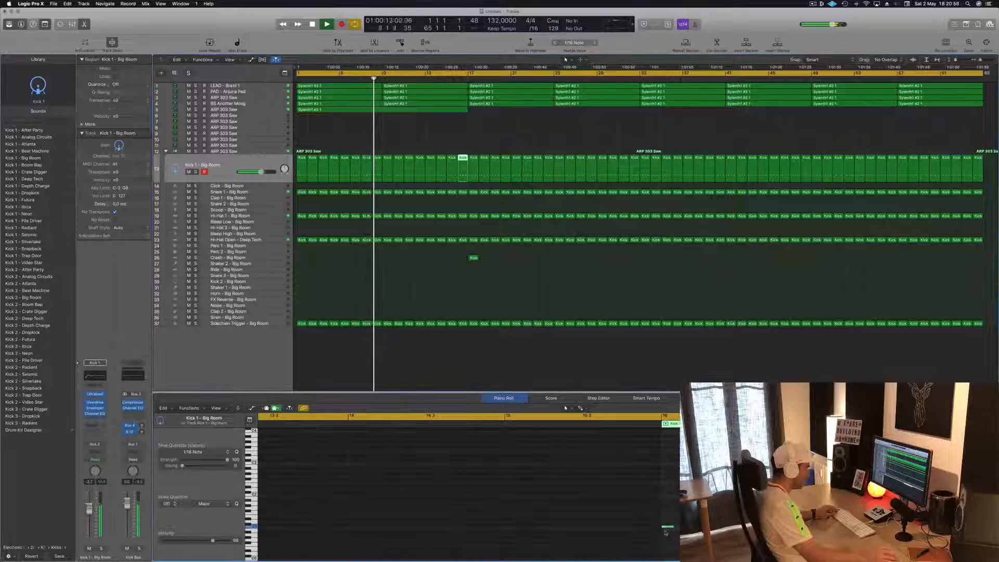
{"action": "key", "text": "super+a"}
{"action": "left_click_drag", "start_coordinate": [706, 526], "coordinate": [728, 526]}
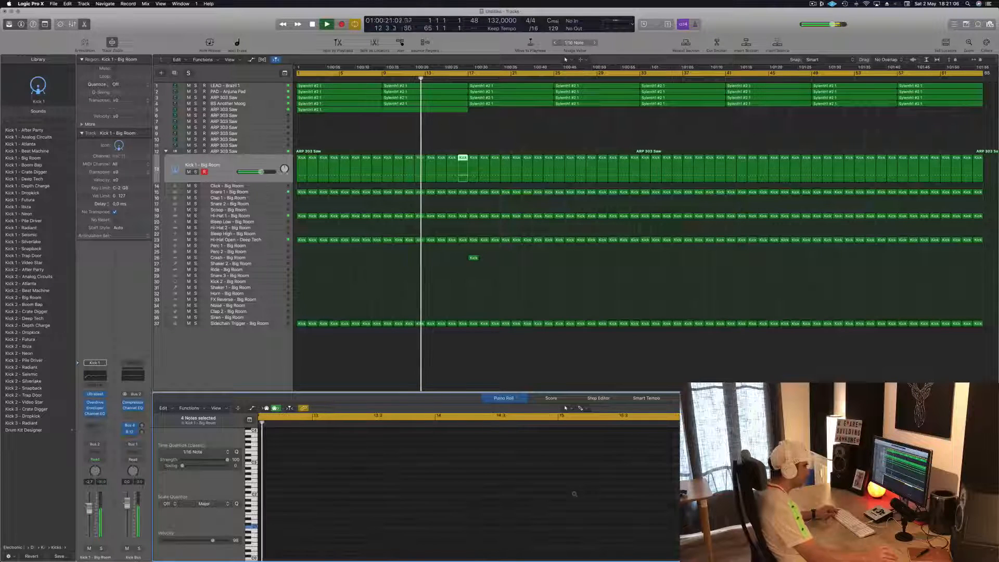
Check the transition into the crash at bar 17 in the arrangement during playback
{"action": "left_click", "coordinate": [437, 306]}
{"action": "left_click", "coordinate": [436, 304], "text": "ctrl+alt"}
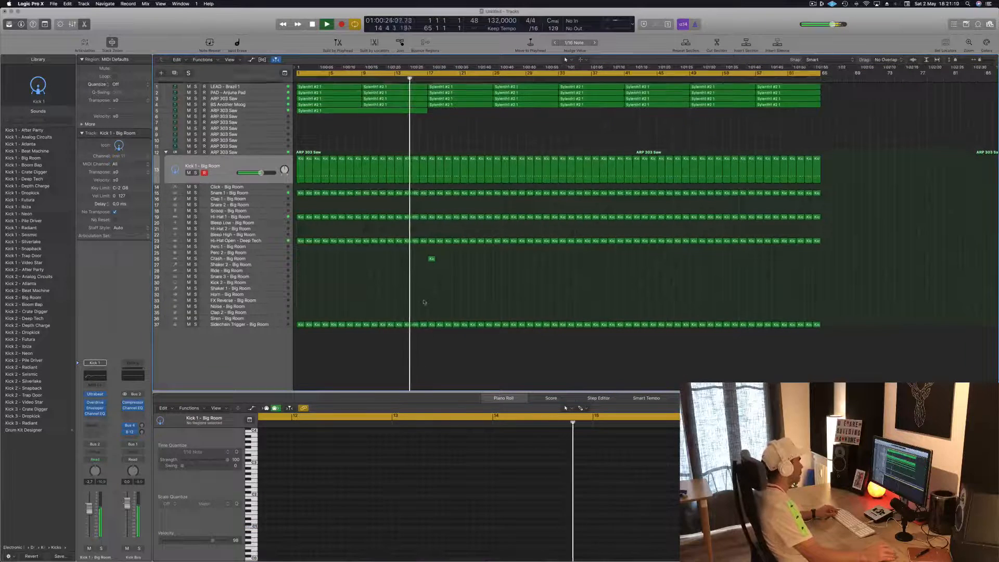
{"action": "scroll", "coordinate": [370, 291], "scroll_direction": "down", "scroll_amount": 1}
{"action": "scroll", "coordinate": [370, 291], "scroll_direction": "up", "scroll_amount": 4}
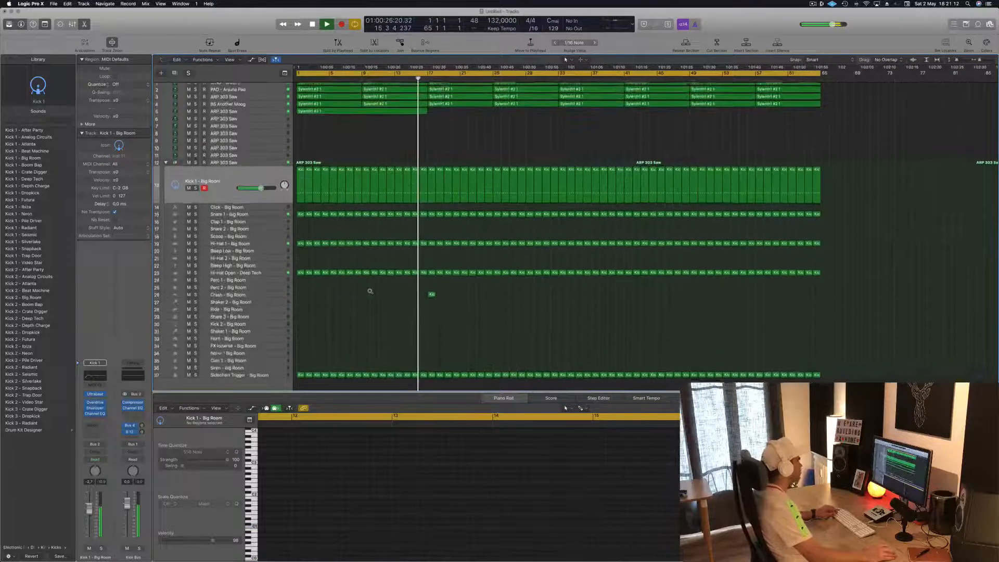
{"action": "scroll", "coordinate": [353, 335], "scroll_direction": "right", "scroll_amount": 5}
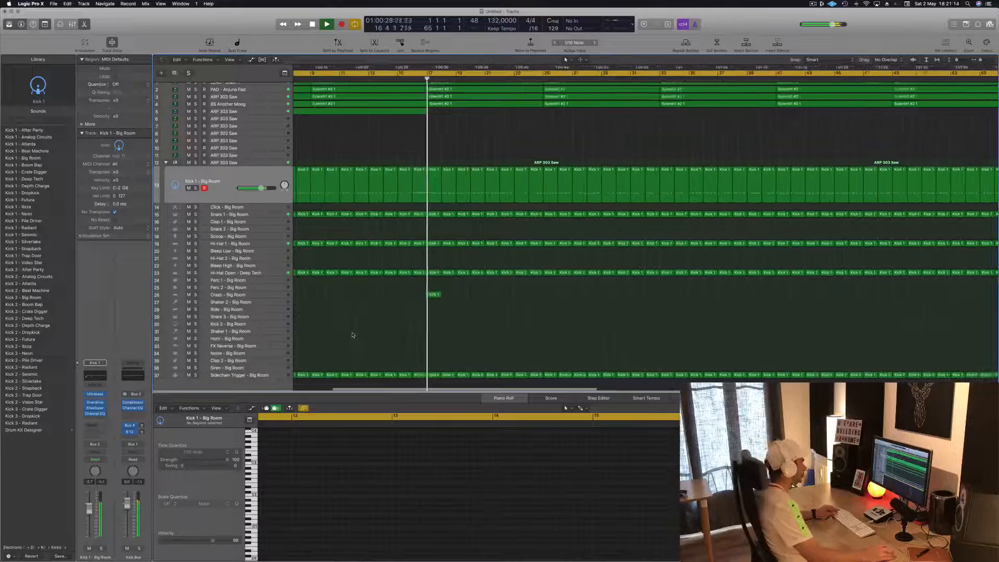
{"action": "left_click", "coordinate": [433, 294]}
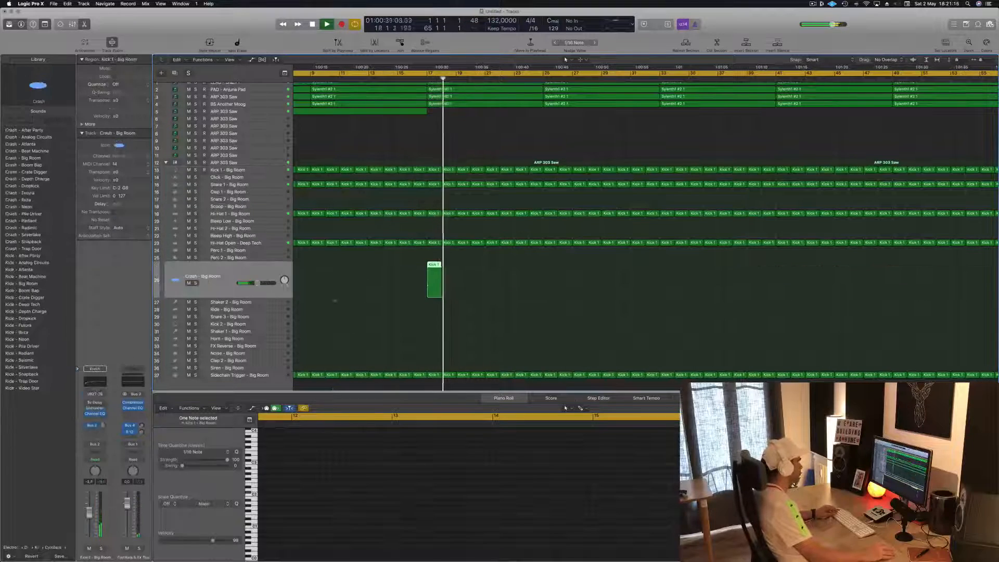
{"action": "scroll", "coordinate": [370, 303], "scroll_direction": "left", "scroll_amount": 4}
{"action": "scroll", "coordinate": [370, 303], "scroll_direction": "up", "scroll_amount": 1}
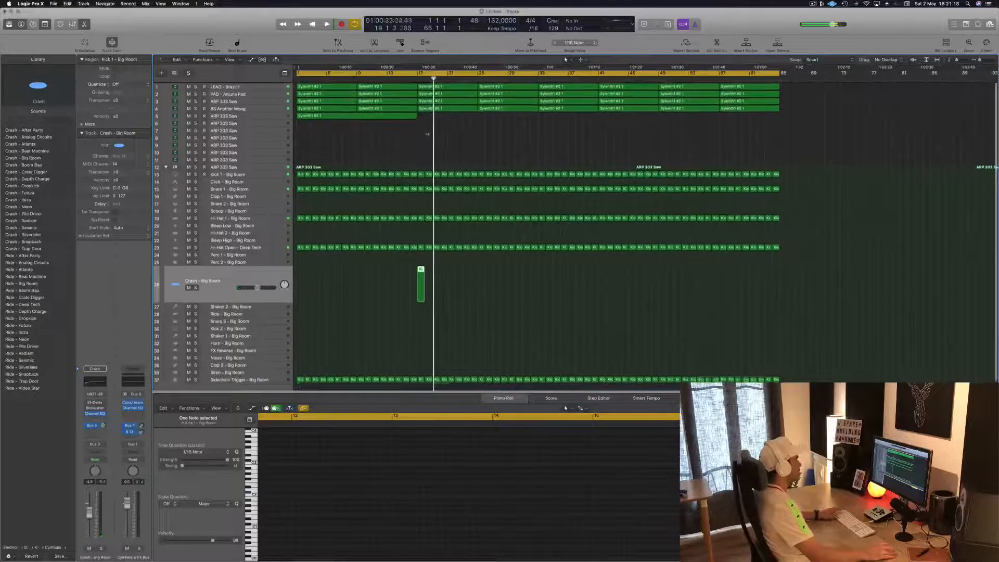
Restart playback from the beginning and delete the two LEAD - Brazil 1 regions between bars 17 and 33
{"action": "key", "text": "Return"}
{"action": "left_click", "coordinate": [461, 108]}
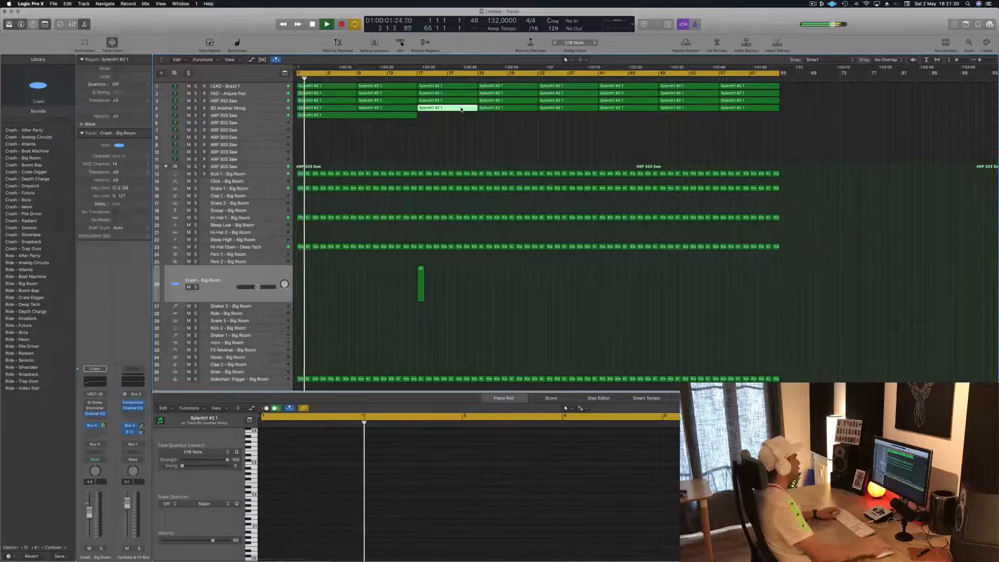
{"action": "left_click", "coordinate": [229, 86]}
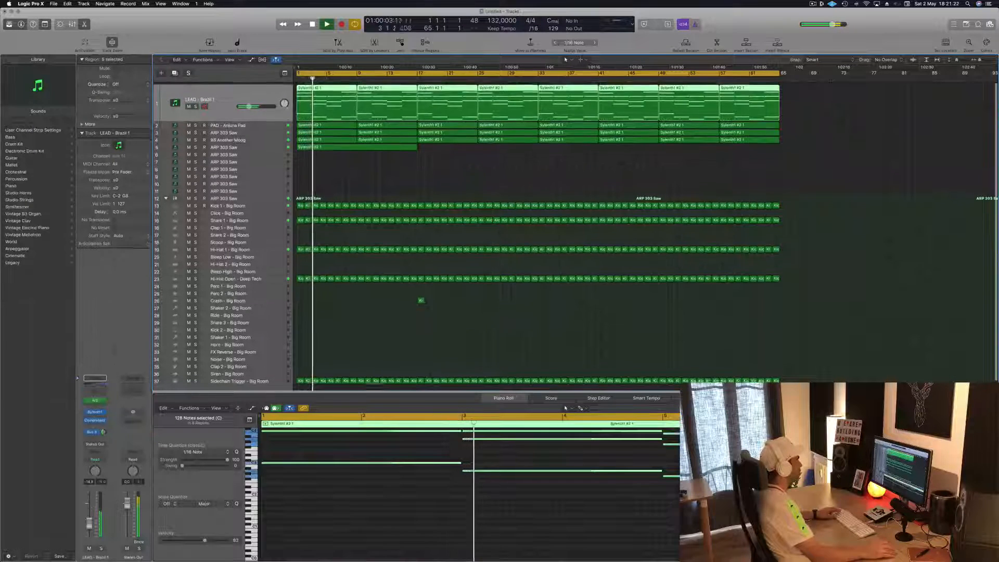
{"action": "left_click", "coordinate": [512, 171]}
{"action": "left_click", "coordinate": [448, 89]}
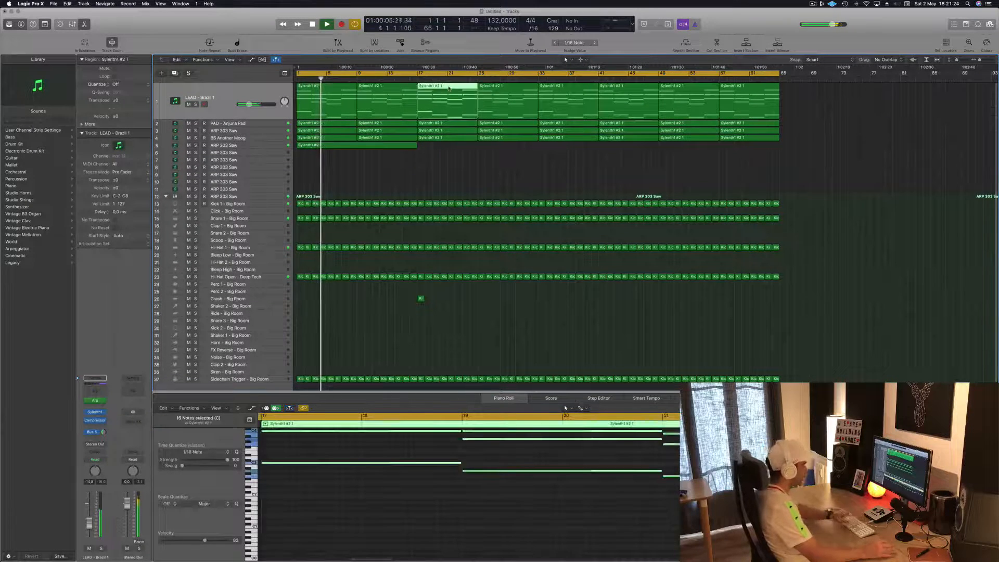
{"action": "key", "text": "Delete"}
{"action": "left_click", "coordinate": [488, 87]}
{"action": "key", "text": "Delete"}
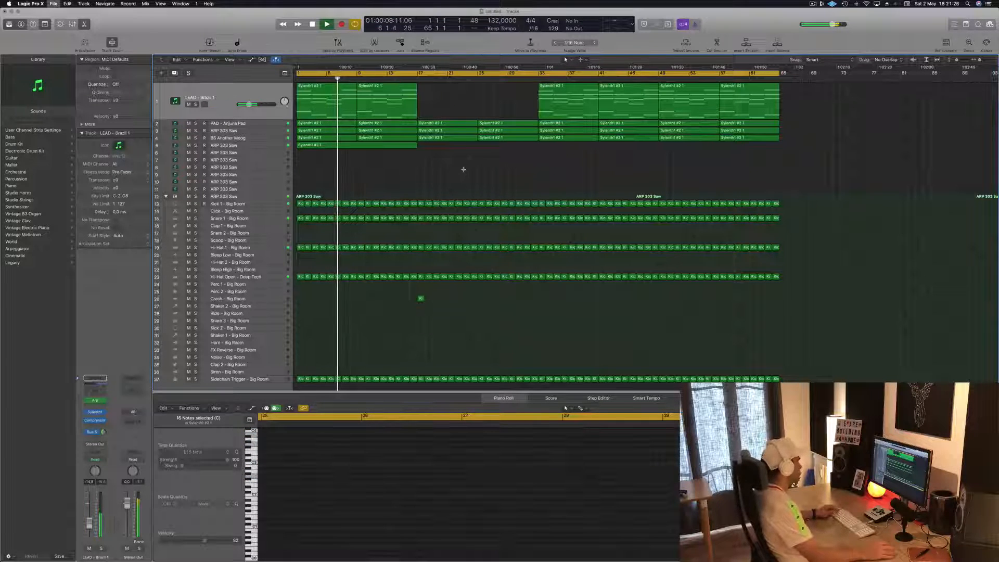
Save the project as a package in the Logic folder under its episode name and resume playback
{"action": "key", "text": "super+s"}
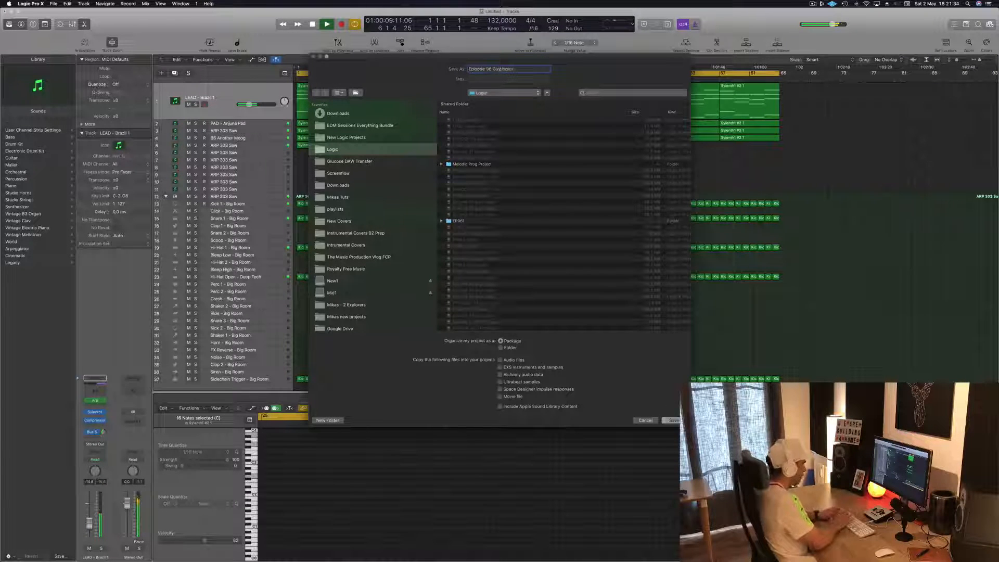
{"action": "key", "text": "Return"}
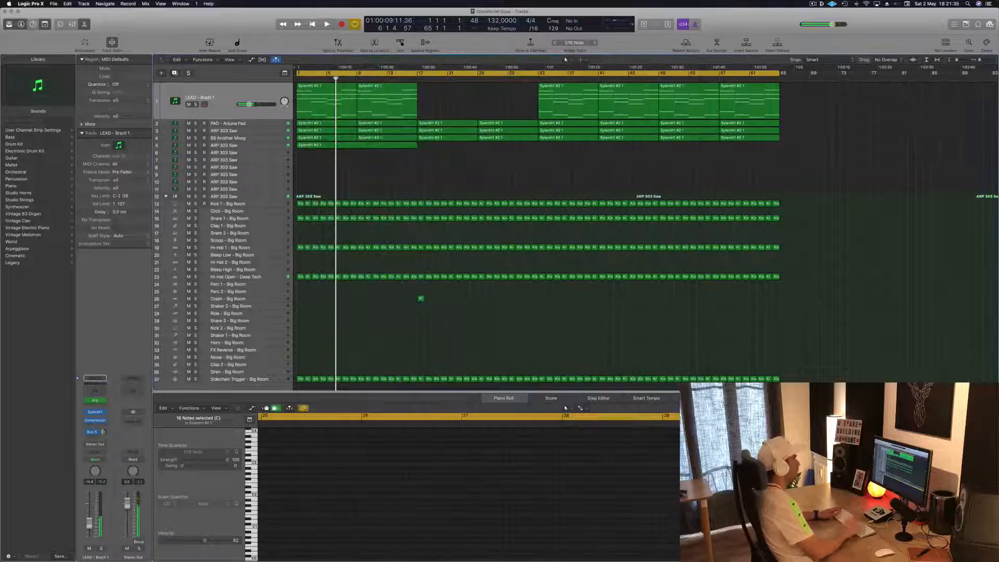
{"action": "key", "text": "space"}
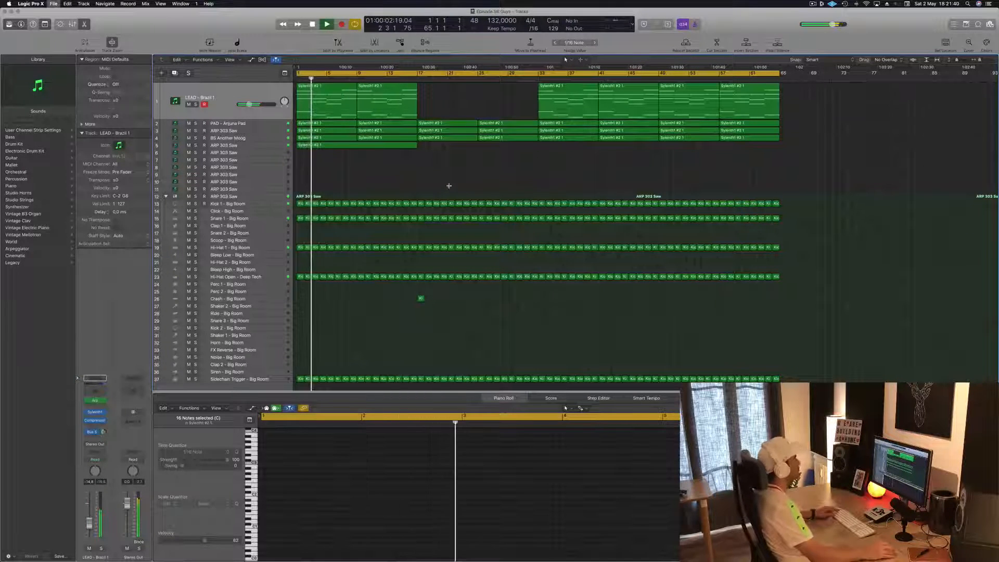
Select the first unused ARP 303 Saw track, track 6, and open its Sylenth1 instrument
{"action": "scroll", "coordinate": [449, 185], "scroll_direction": "up", "scroll_amount": 3}
{"action": "scroll", "coordinate": [449, 185], "scroll_direction": "up", "scroll_amount": 4}
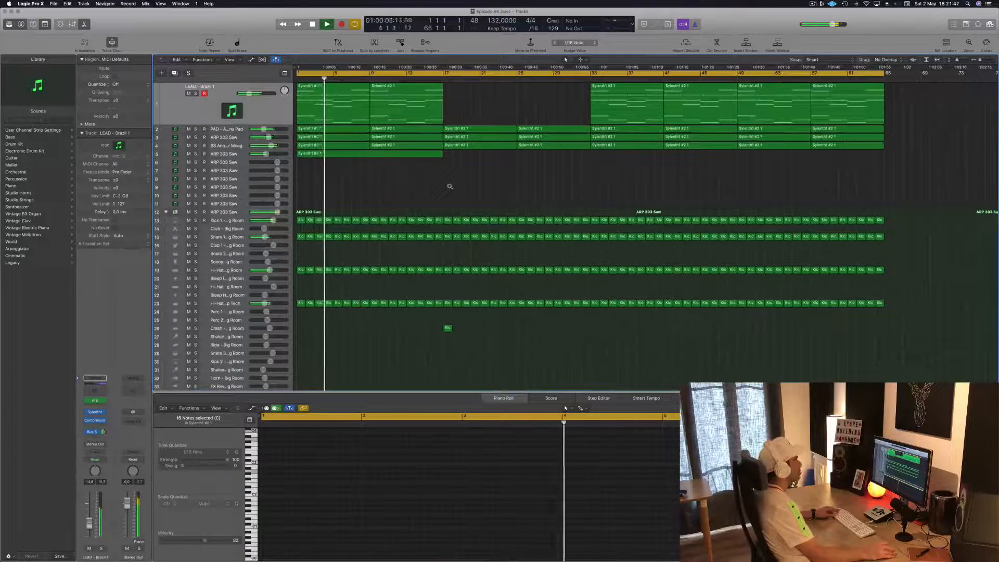
{"action": "scroll", "coordinate": [449, 186], "scroll_direction": "down", "scroll_amount": 2}
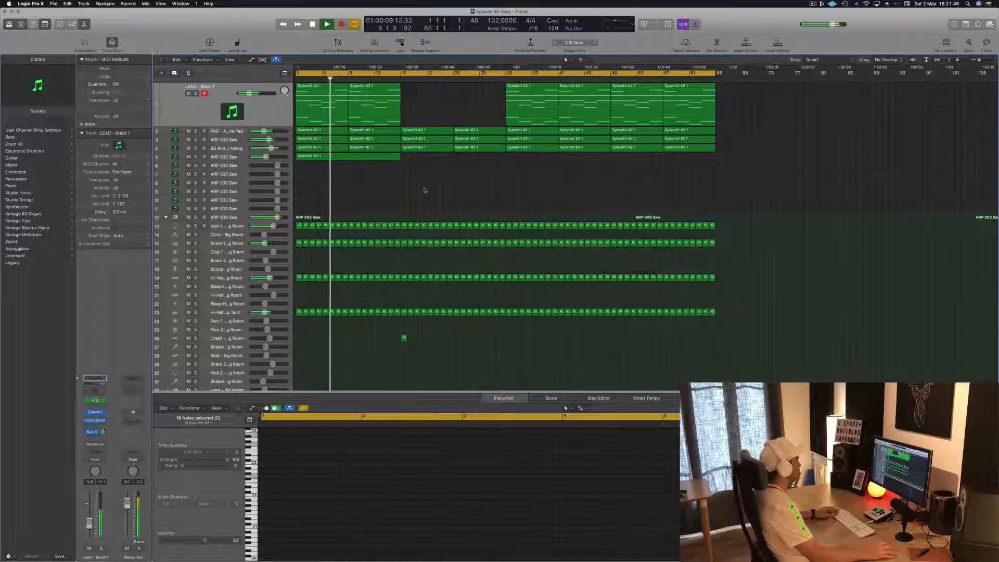
{"action": "left_click", "coordinate": [228, 165]}
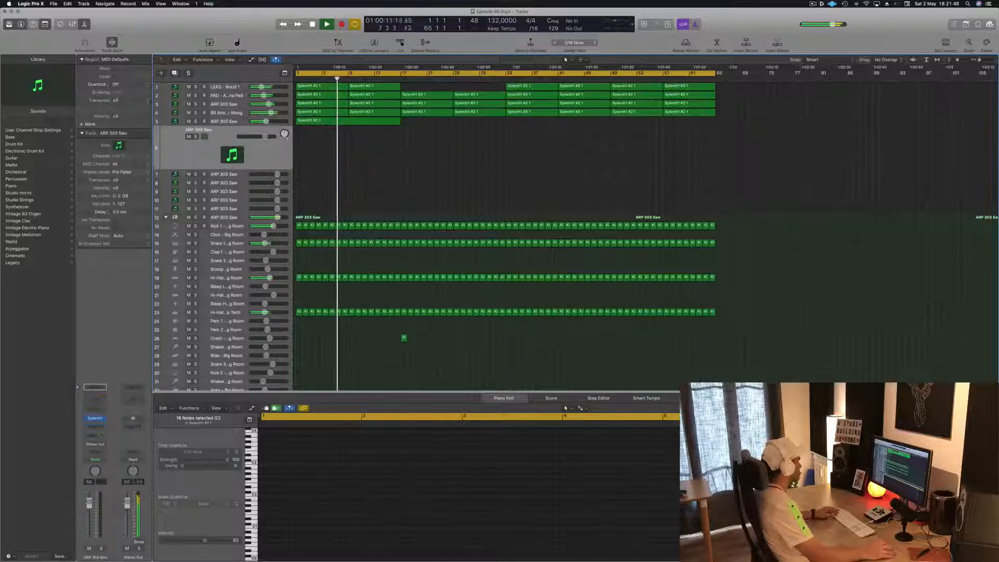
{"action": "left_click", "coordinate": [94, 418]}
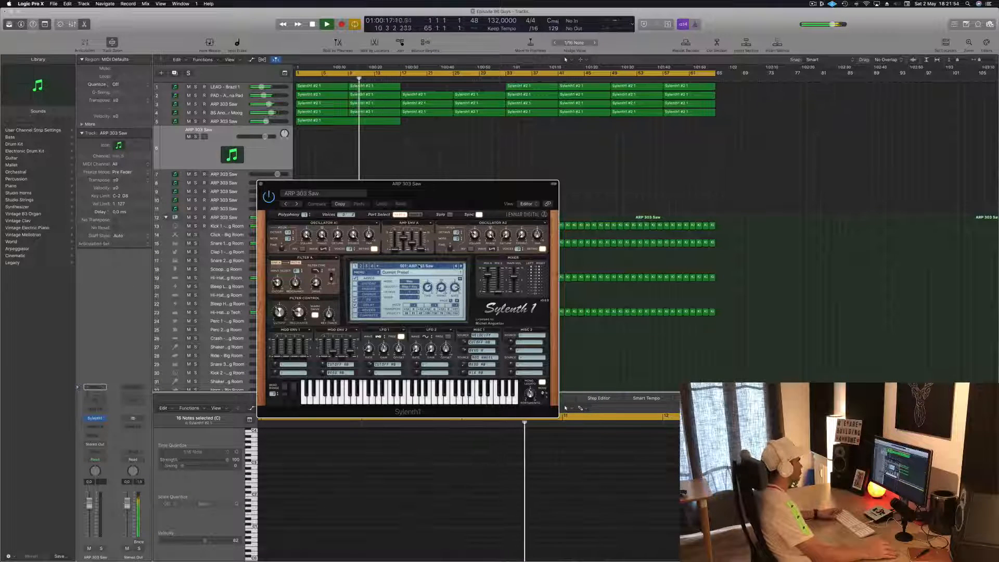
Load the Sylenth1 bank that starts with the preset BASS - #ABGT and move the plug-in window clear of the track list
{"action": "left_click", "coordinate": [419, 266]}
{"action": "left_click", "coordinate": [359, 272]}
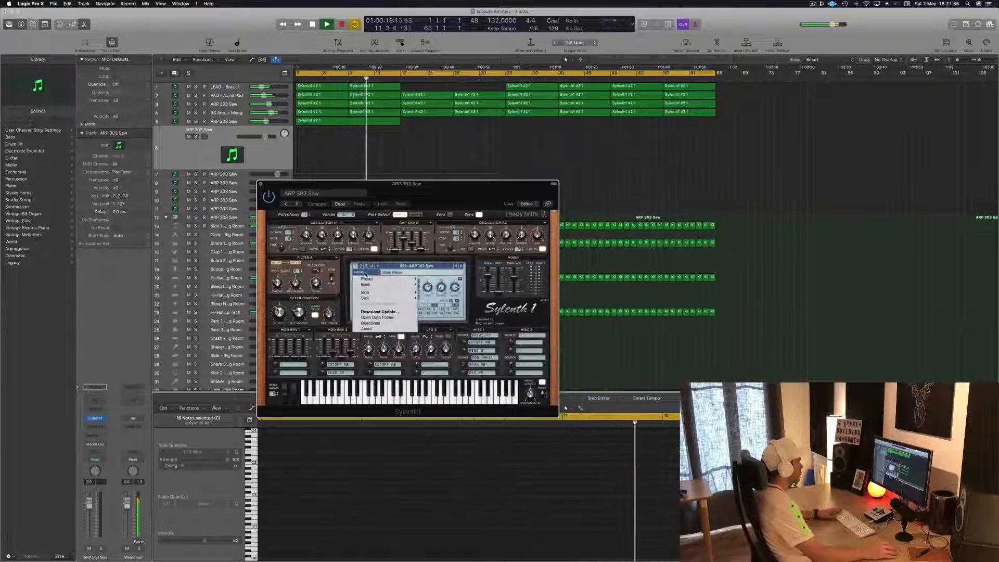
{"action": "mouse_move", "coordinate": [367, 285]}
{"action": "mouse_move", "coordinate": [430, 287]}
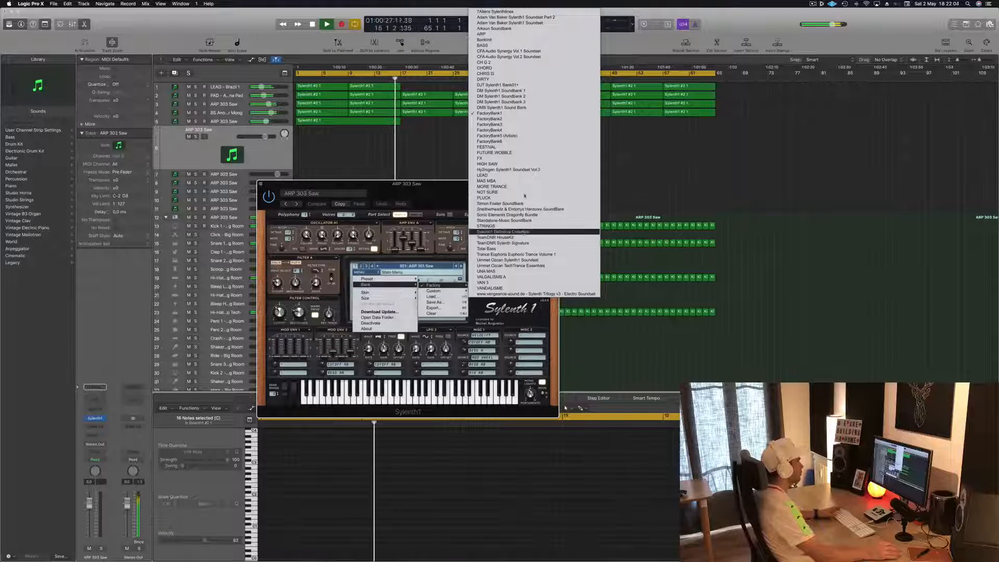
{"action": "left_click", "coordinate": [491, 73]}
{"action": "left_click_drag", "start_coordinate": [444, 192], "coordinate": [630, 165]}
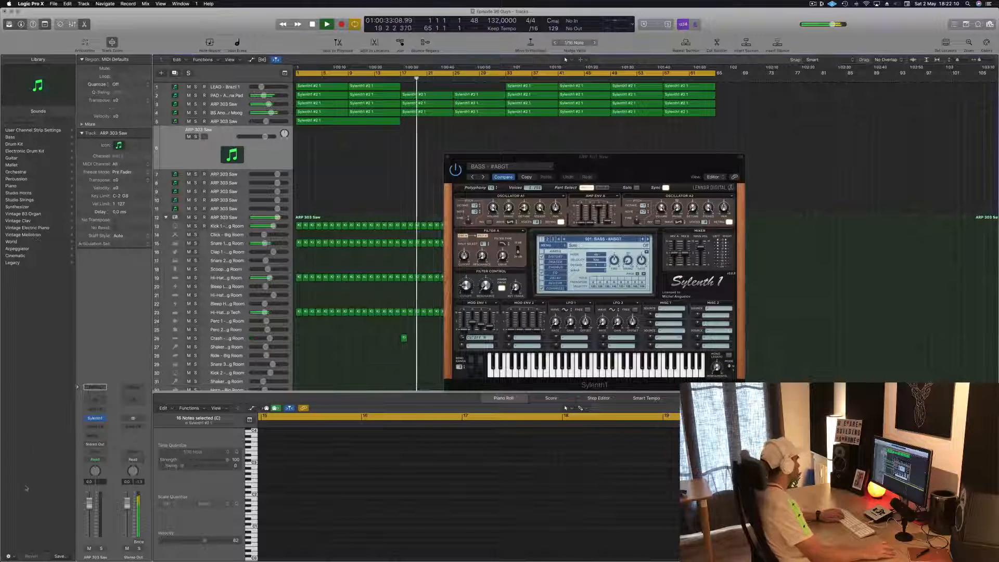
Show Musical Typing, place it clear of the synth window, and play test notes with the BASS - #ABGT preset
{"action": "key", "text": "h"}
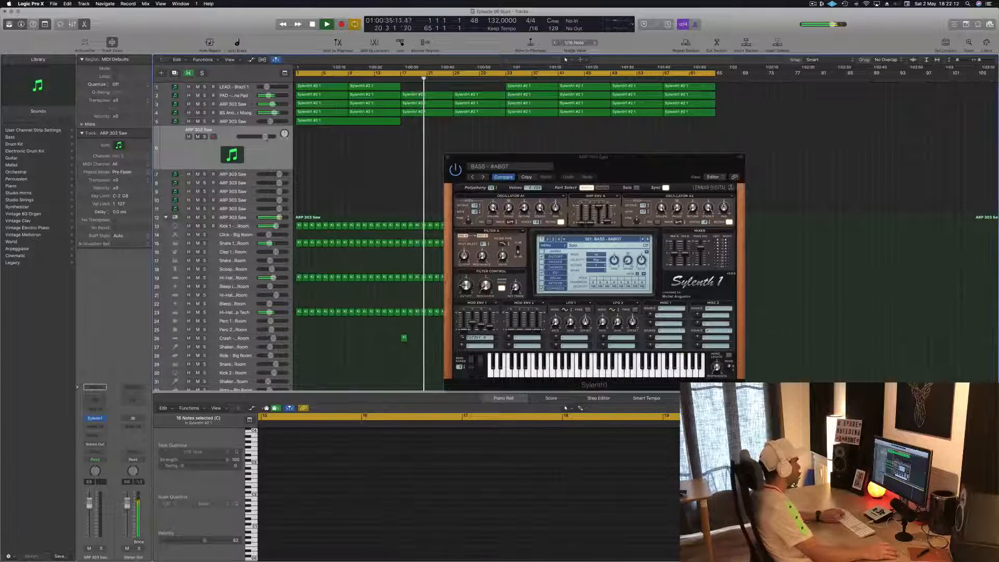
{"action": "key", "text": "f"}
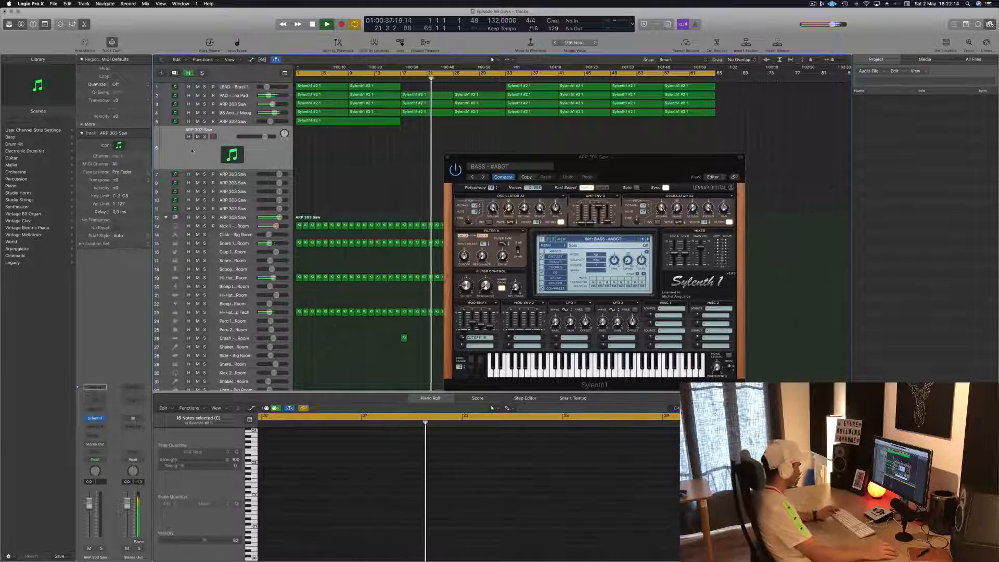
{"action": "key", "text": "super+k"}
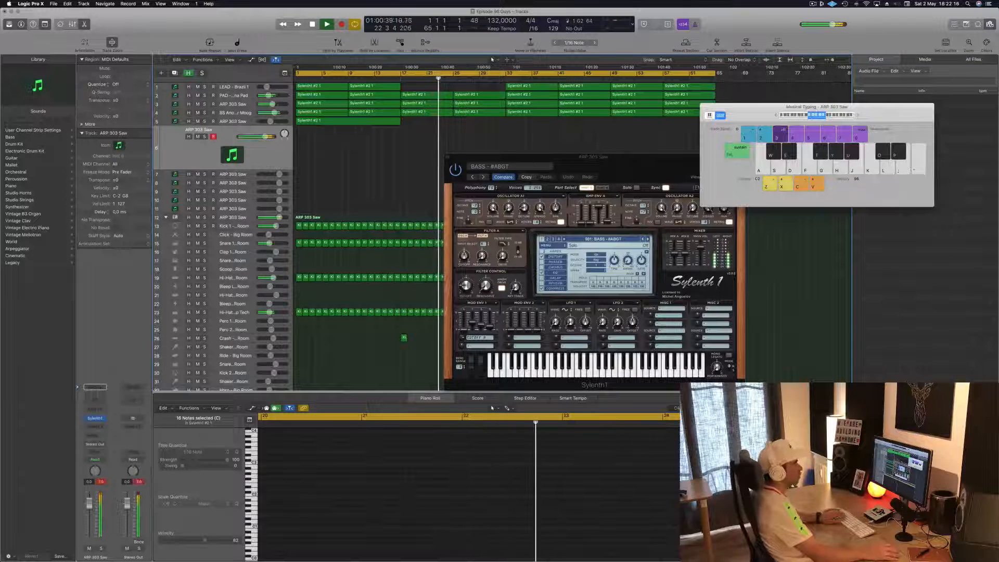
{"action": "key", "text": "f"}
{"action": "left_click_drag", "start_coordinate": [863, 111], "coordinate": [900, 121]}
{"action": "key", "text": "g"}
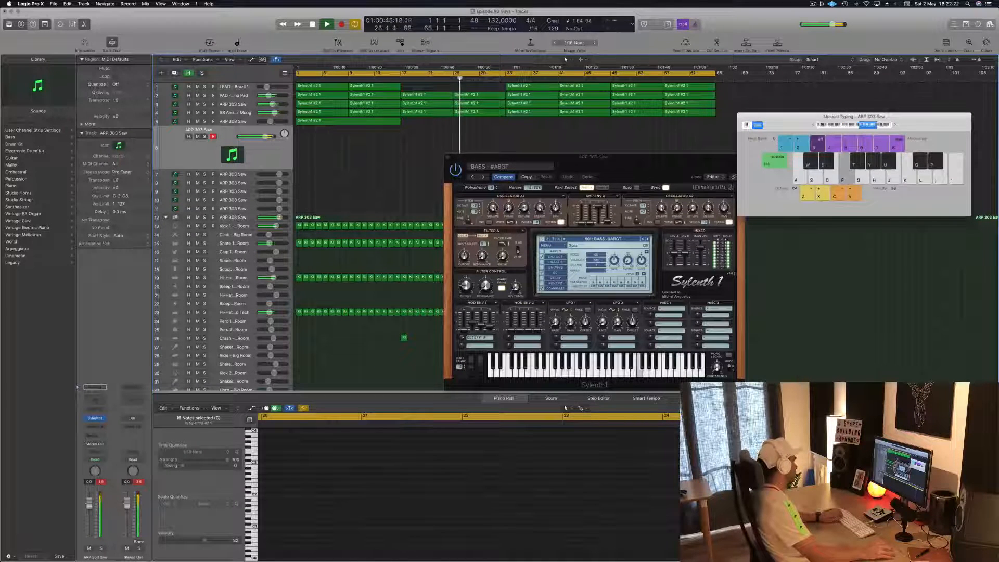
{"action": "key", "text": "f"}
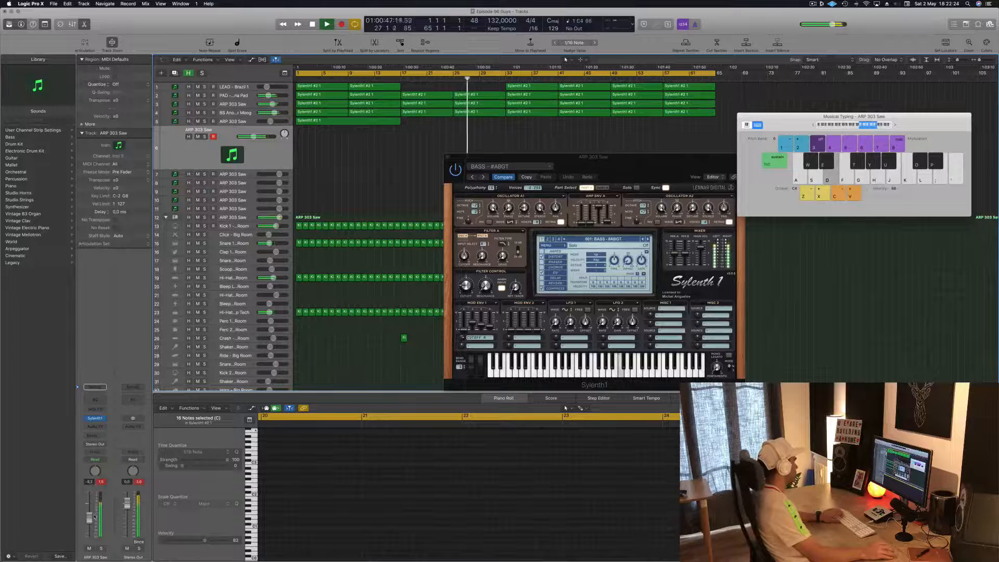
Add a send to Bus 5 on the ARP 303 Saw channel and raise its level while playing test notes
{"action": "left_click", "coordinate": [95, 387]}
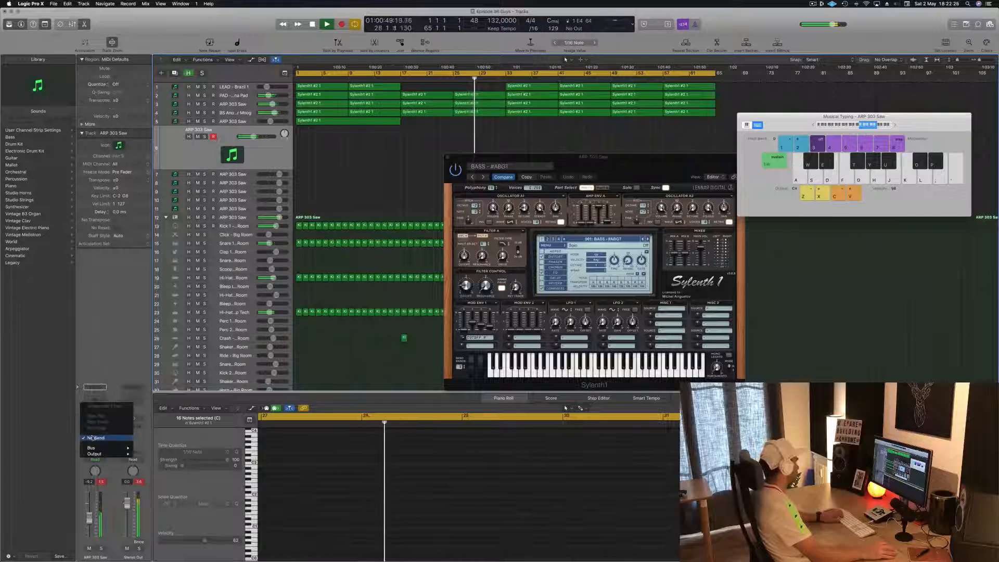
{"action": "mouse_move", "coordinate": [104, 448]}
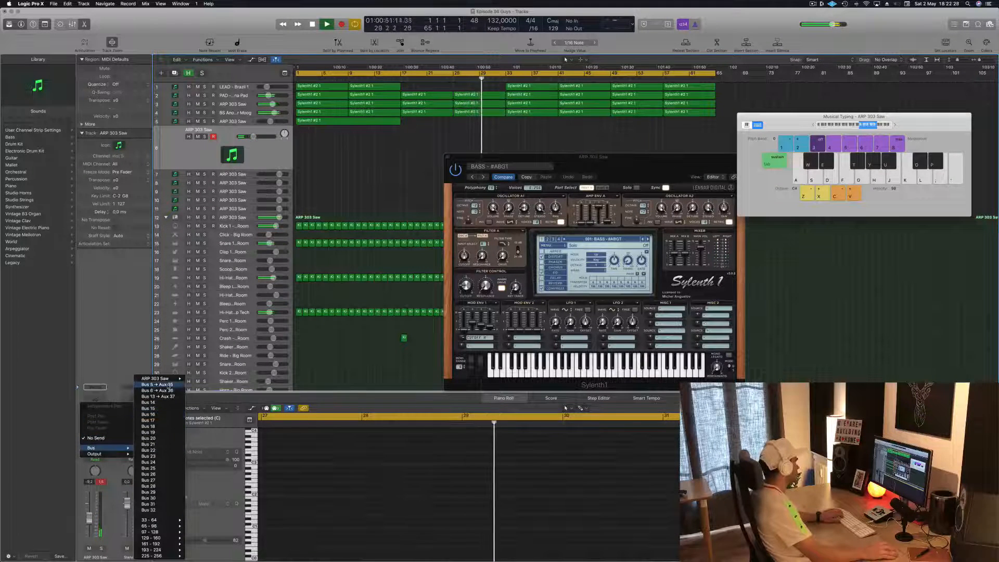
{"action": "left_click", "coordinate": [156, 385]}
{"action": "key", "text": "f"}
{"action": "key", "text": "d"}
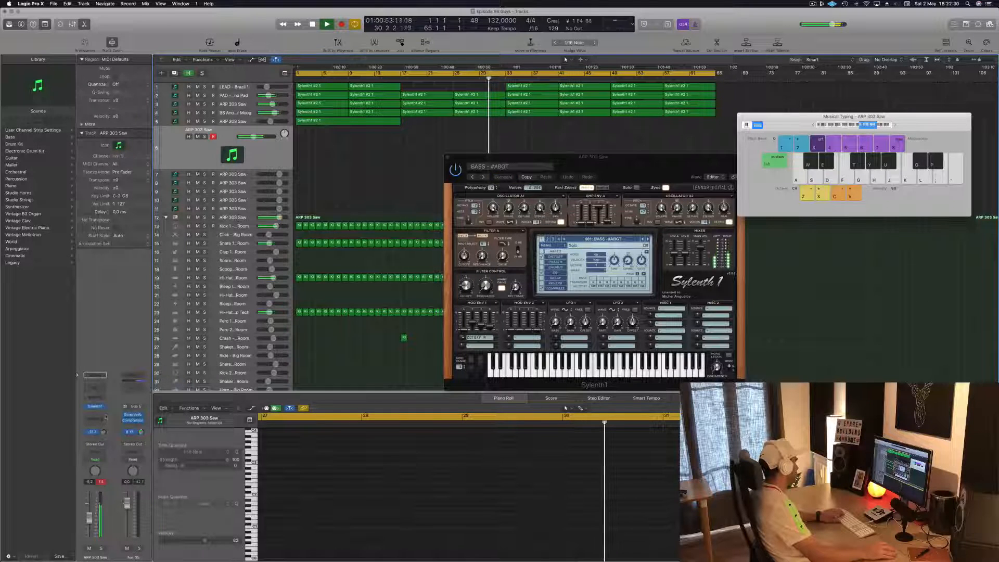
{"action": "left_click_drag", "start_coordinate": [106, 416], "coordinate": [107, 418]}
{"action": "key", "text": "f"}
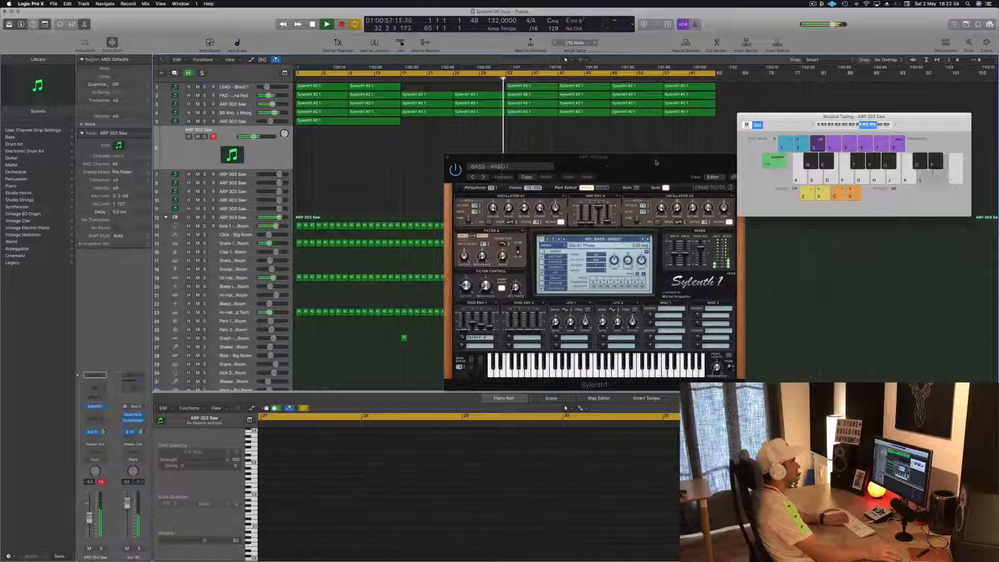
Restart playback, move the cycle range's start from bar 1 to bar 17, and reposition the Sylenth1 window below the arrangement's regions
{"action": "left_click_drag", "start_coordinate": [520, 156], "coordinate": [376, 233]}
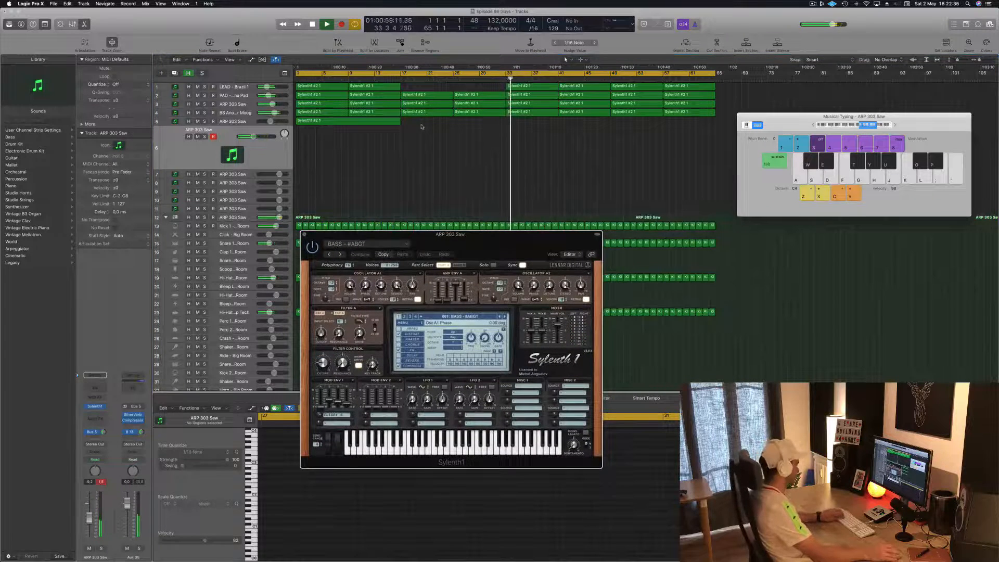
{"action": "key", "text": "Return"}
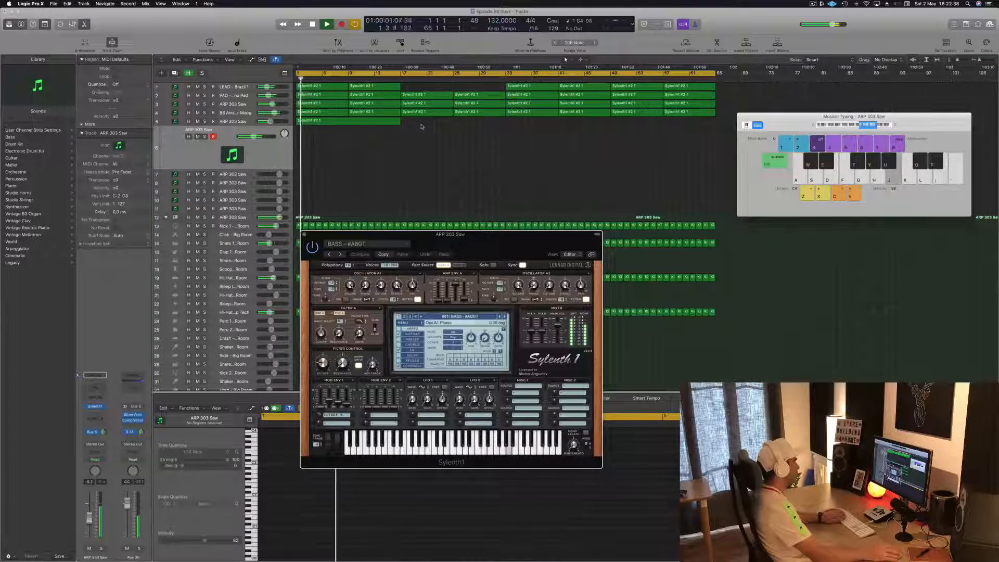
{"action": "key", "text": "d"}
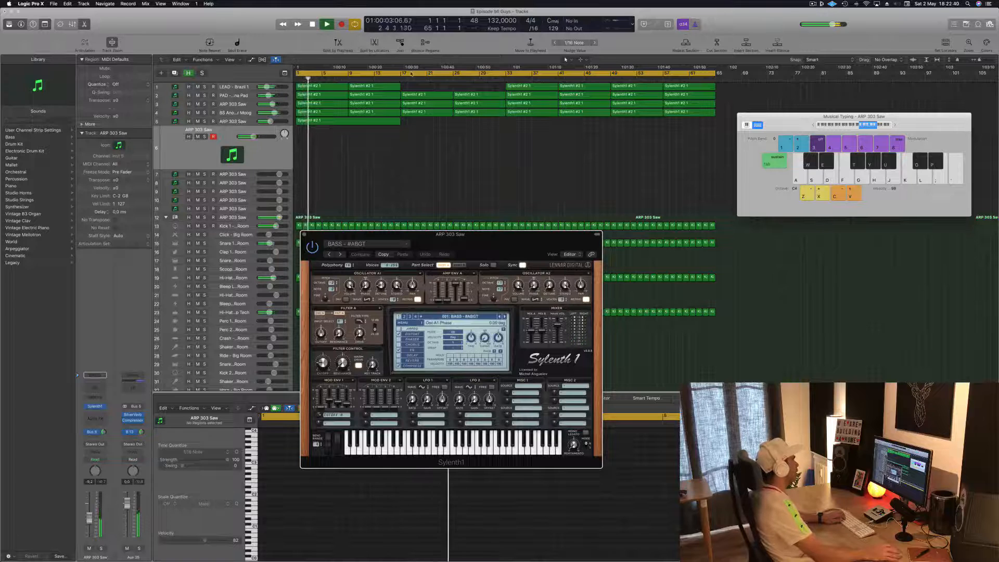
{"action": "left_click_drag", "start_coordinate": [298, 73], "coordinate": [403, 76]}
{"action": "left_click_drag", "start_coordinate": [516, 246], "coordinate": [555, 219]}
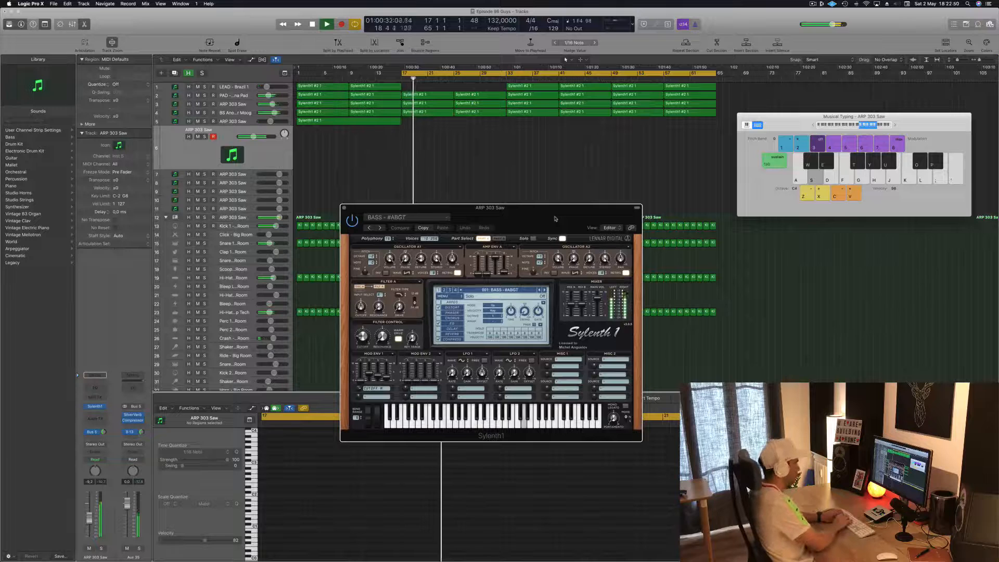
Lower the ARP 303 Saw channel's volume to about -12 dB while playing notes over the arrangement
{"action": "key", "text": "f"}
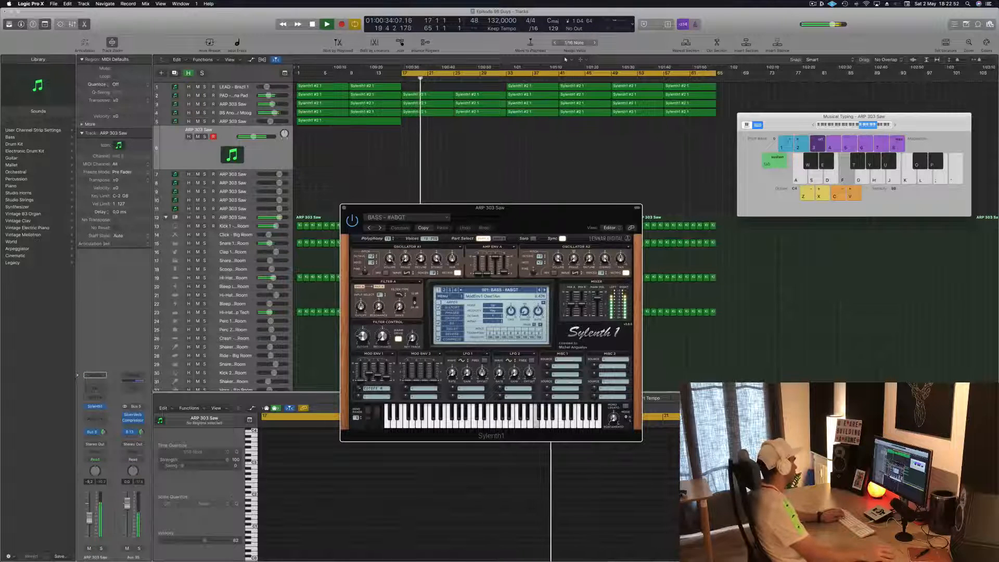
{"action": "key", "text": "g"}
{"action": "left_click_drag", "start_coordinate": [90, 521], "coordinate": [91, 525]}
{"action": "key", "text": "f"}
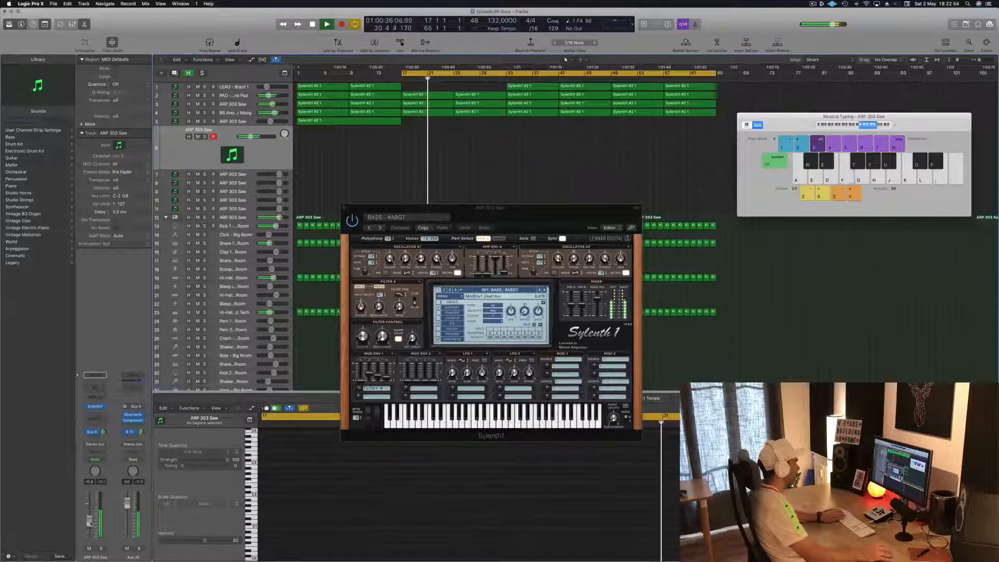
{"action": "key", "text": "s"}
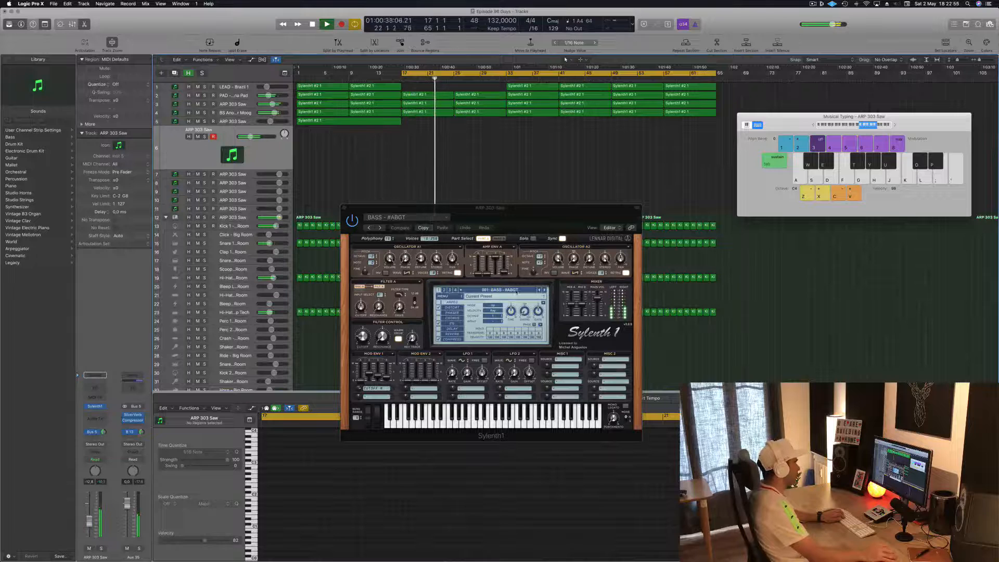
Step through the bank's bass presets past BASS - Ark and load BASS - Beam
{"action": "left_click", "coordinate": [516, 293]}
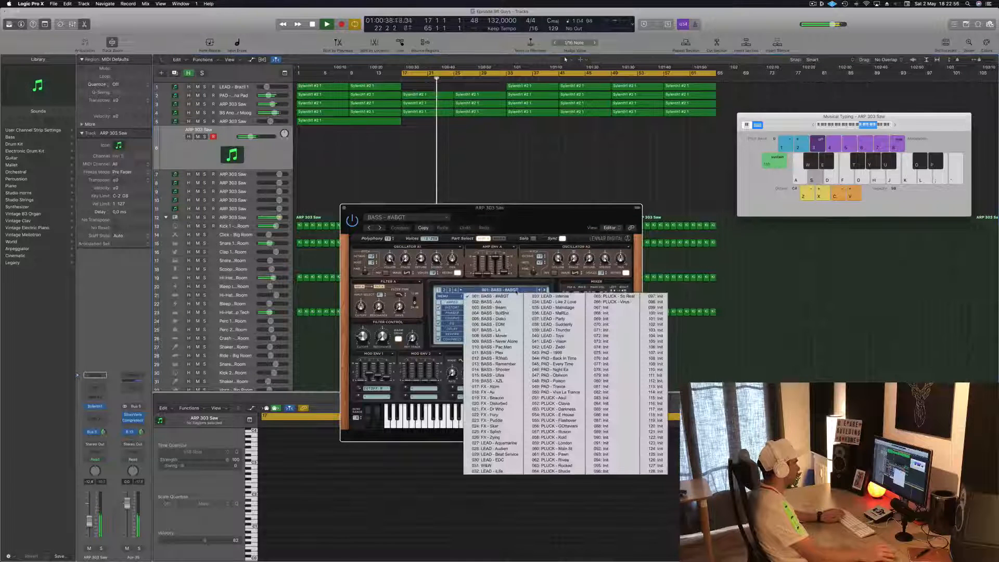
{"action": "left_click", "coordinate": [542, 291]}
{"action": "left_click", "coordinate": [543, 291]}
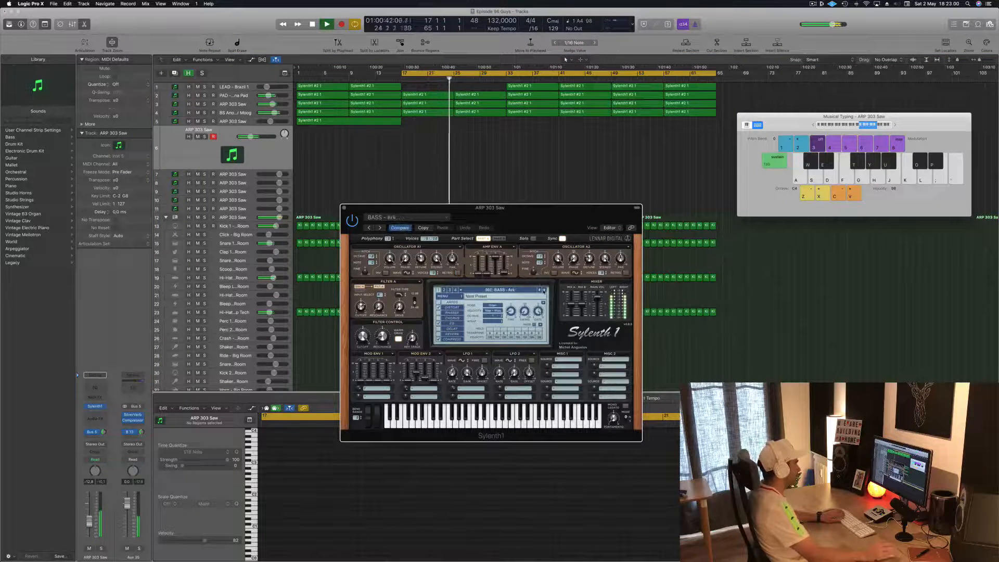
{"action": "left_click", "coordinate": [544, 290]}
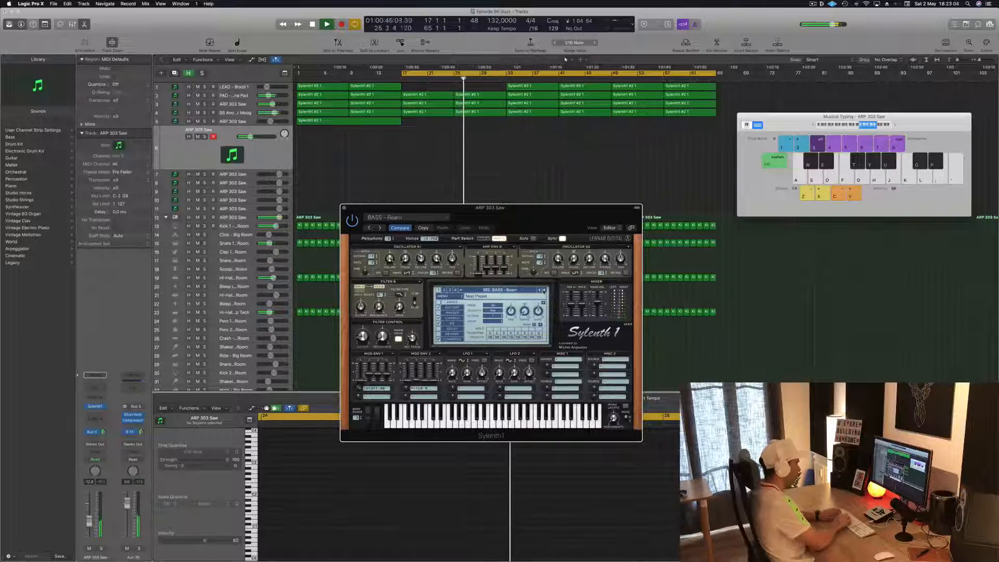
Try out melody notes with the BASS - Beam preset over the playing arrangement
{"action": "key", "text": "j"}
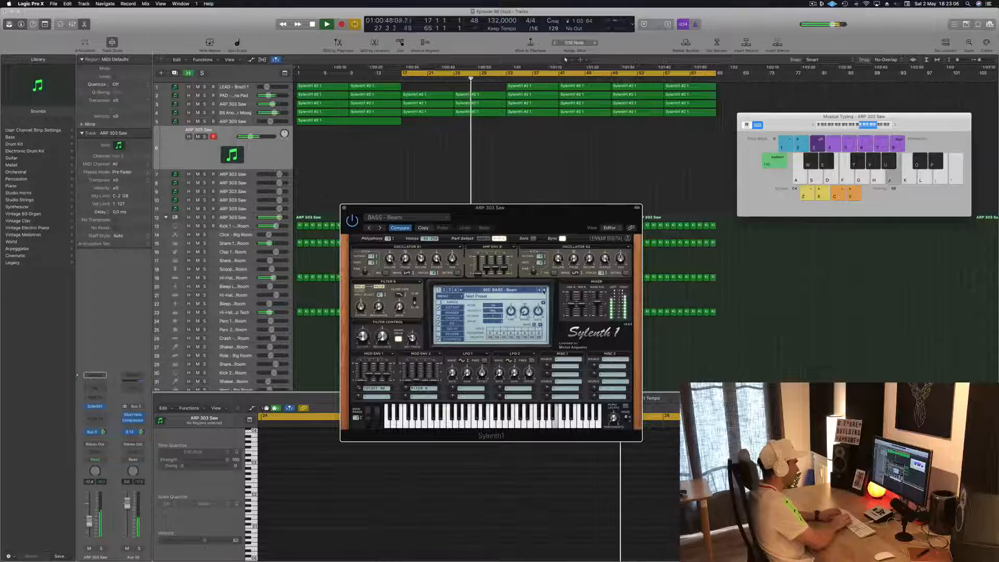
{"action": "key", "text": "f"}
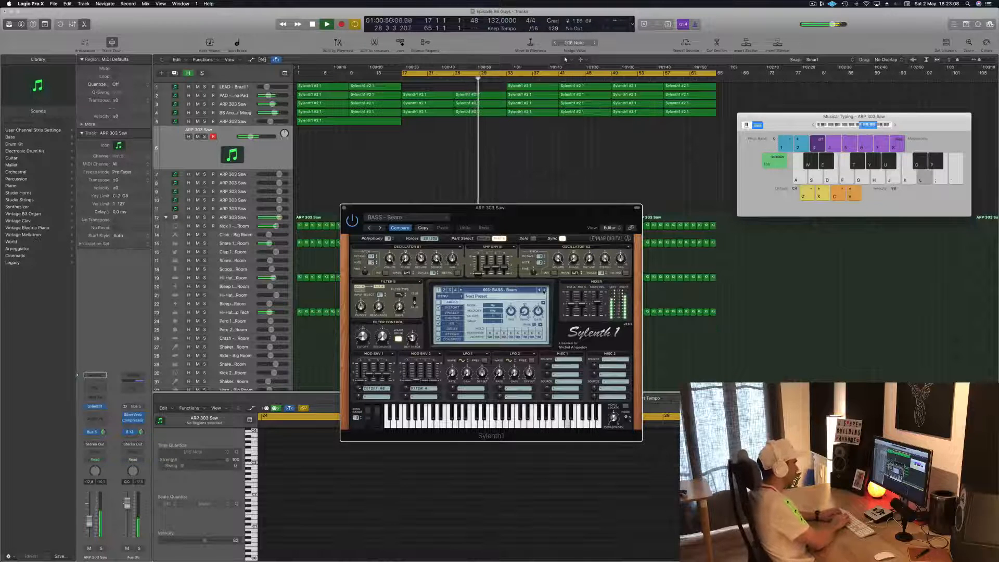
{"action": "key", "text": "h"}
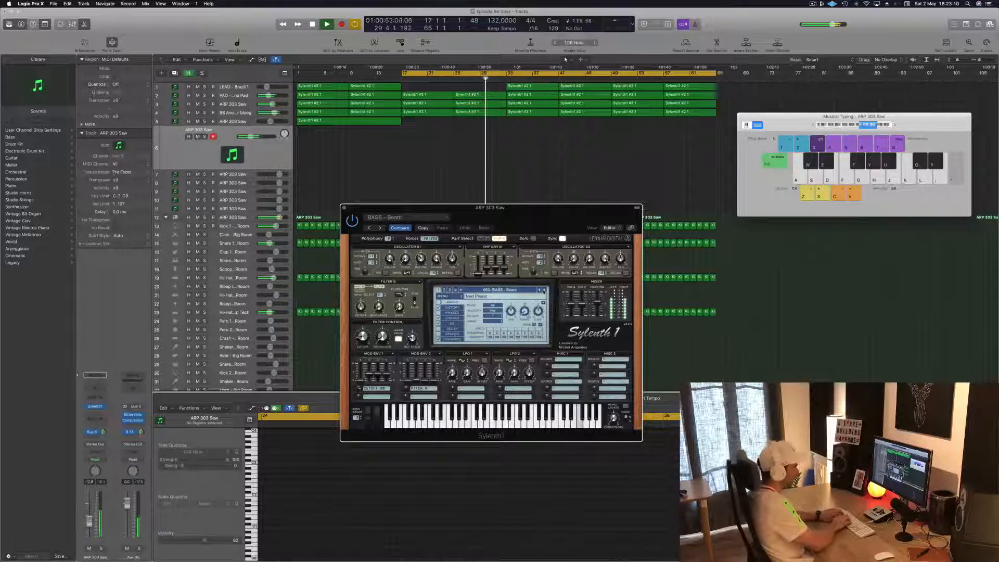
{"action": "key", "text": "h"}
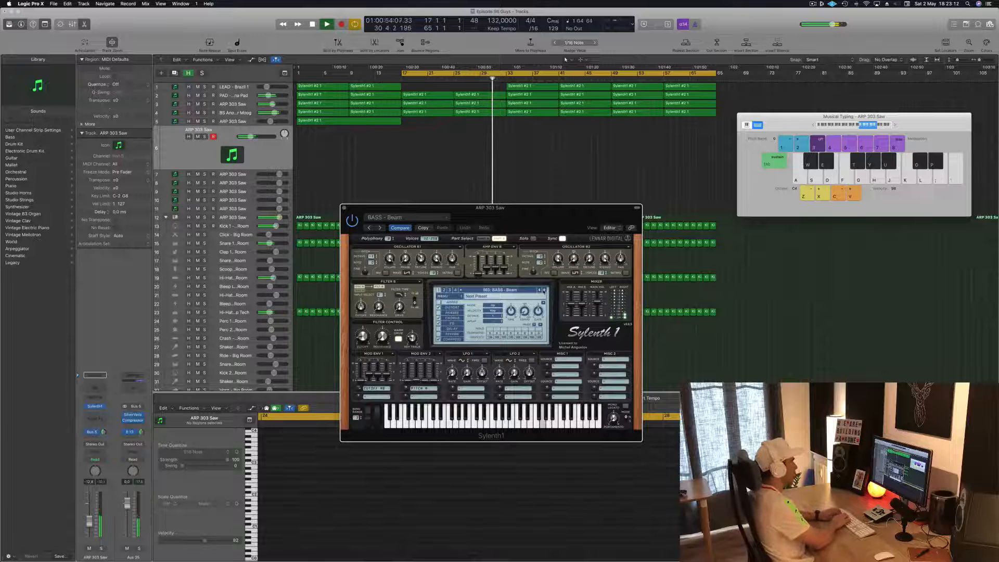
{"action": "key", "text": "j"}
{"action": "key", "text": "k"}
{"action": "key", "text": "h"}
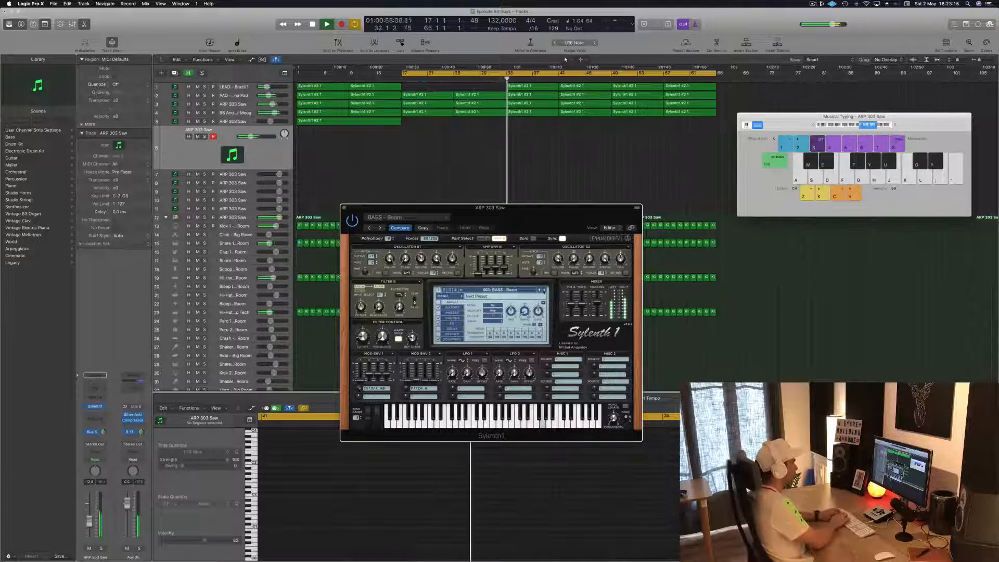
Rehearse the melody from bar 17 with BASS - Beam, and record a take on the ARP 303 Saw track from about bar 20 to bar 31
{"action": "key", "text": "space"}
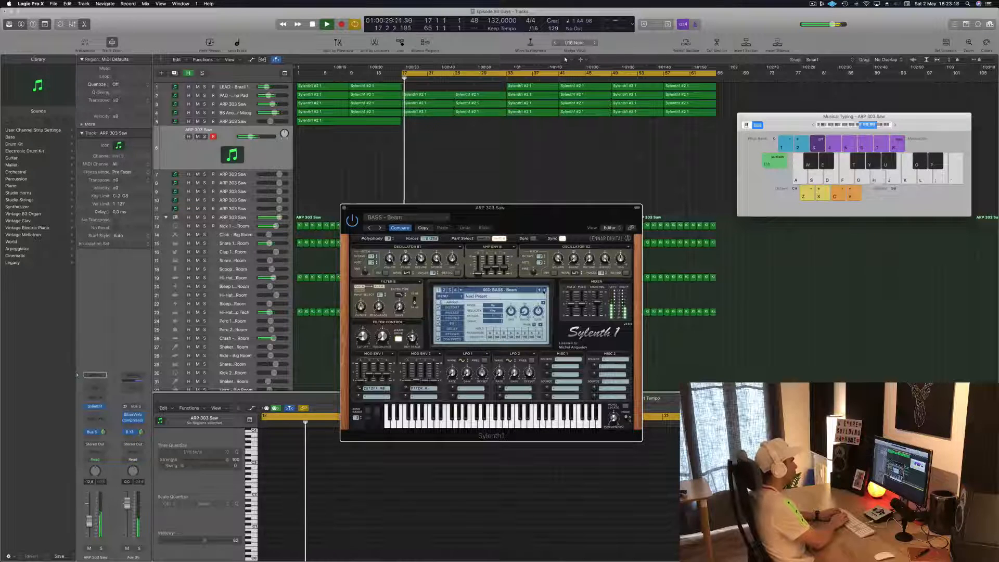
{"action": "key", "text": "h"}
{"action": "key", "text": "j"}
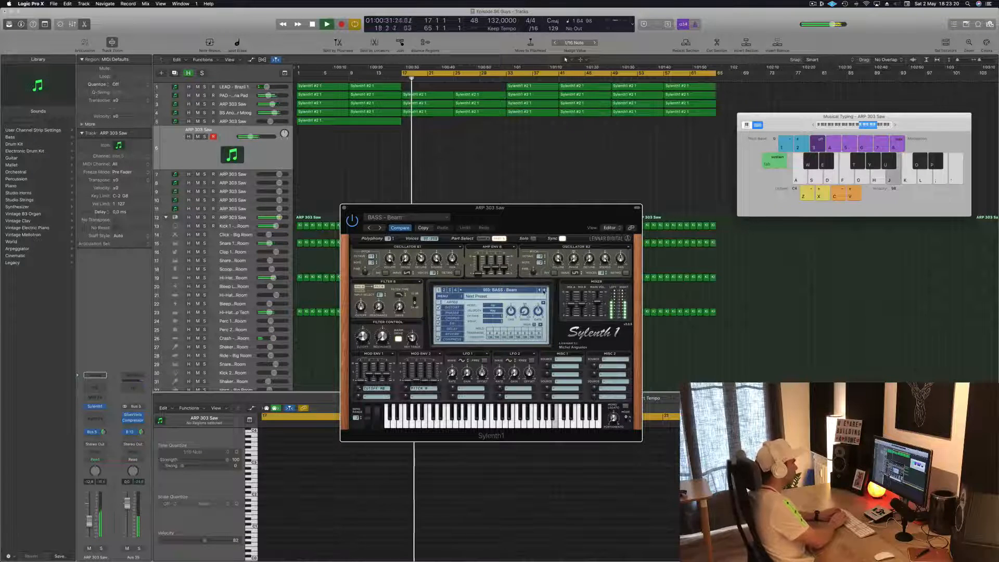
{"action": "key", "text": "d"}
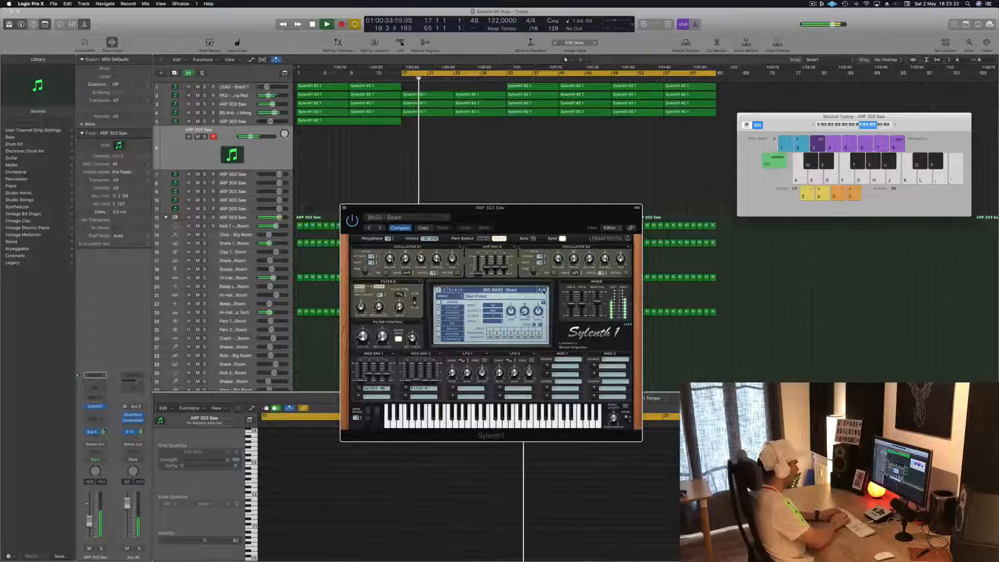
{"action": "key", "text": "r"}
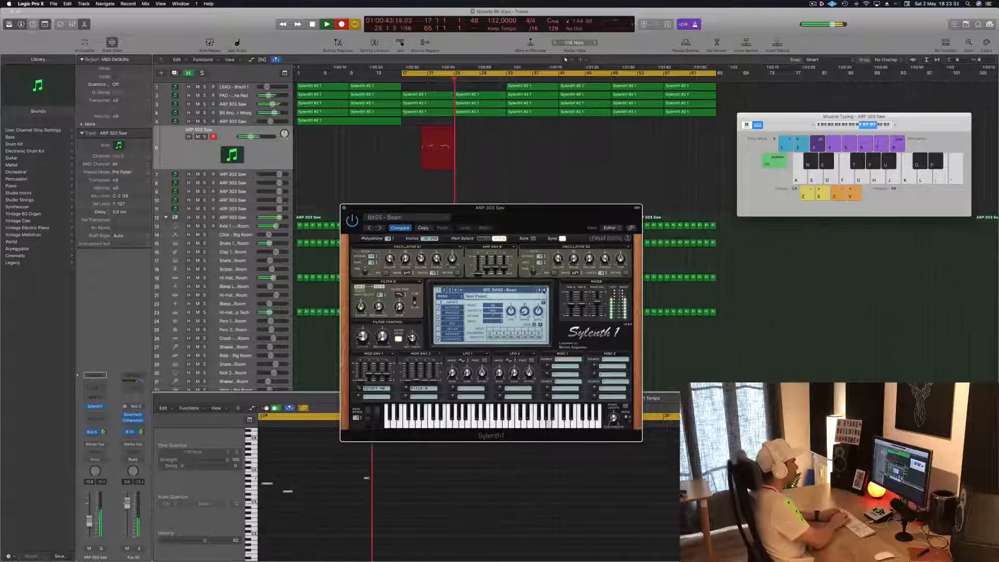
{"action": "key", "text": "j"}
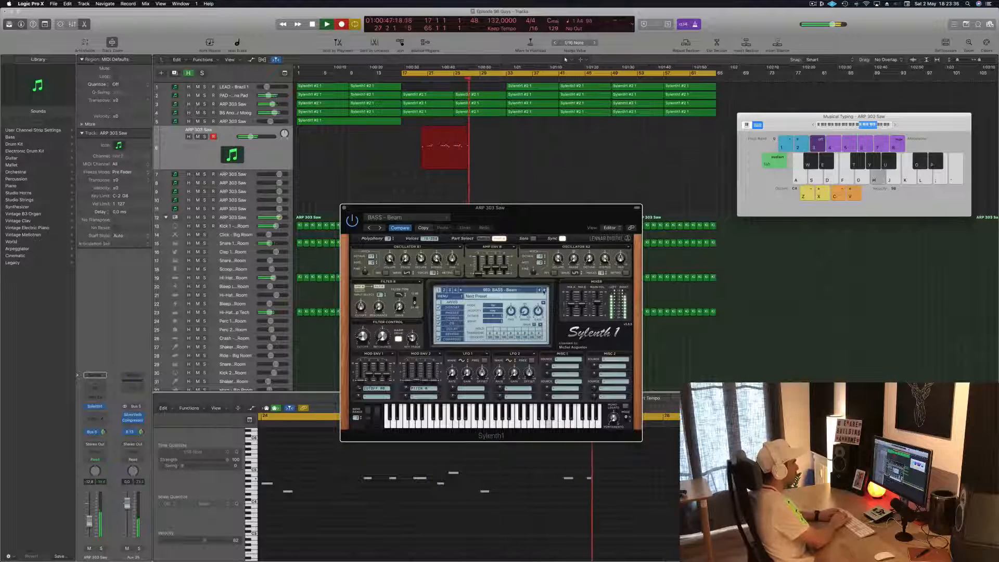
{"action": "key", "text": "j"}
{"action": "key", "text": "d"}
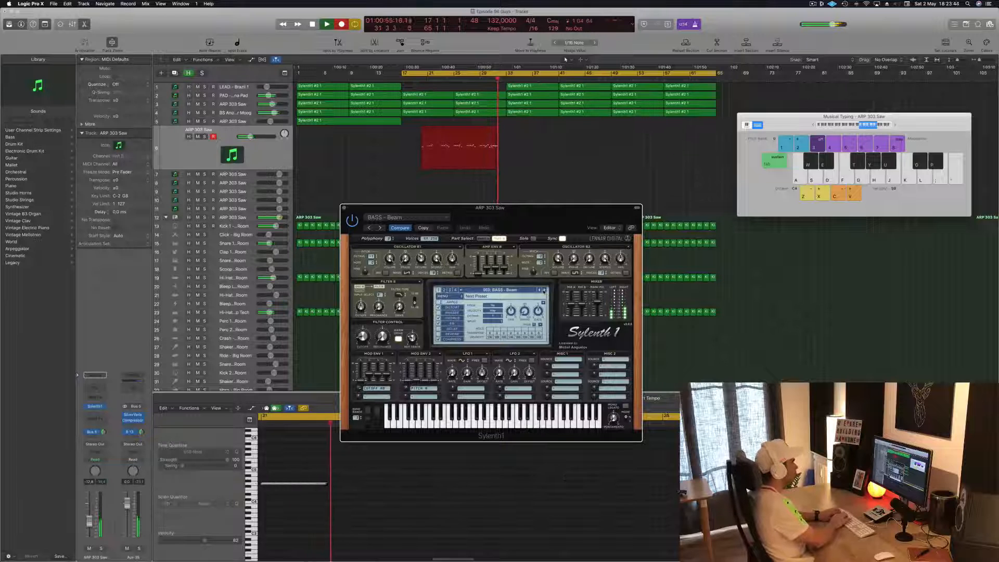
{"action": "key", "text": "space"}
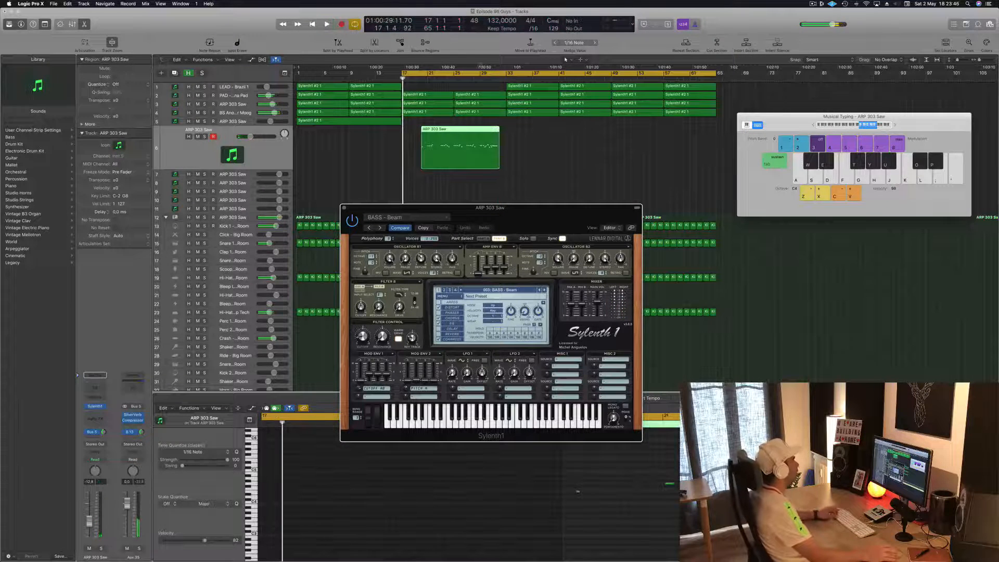
Split the recorded region at bar 27, delete its earlier part and move the remaining part to bar 17
{"action": "left_click", "coordinate": [467, 131], "text": "super"}
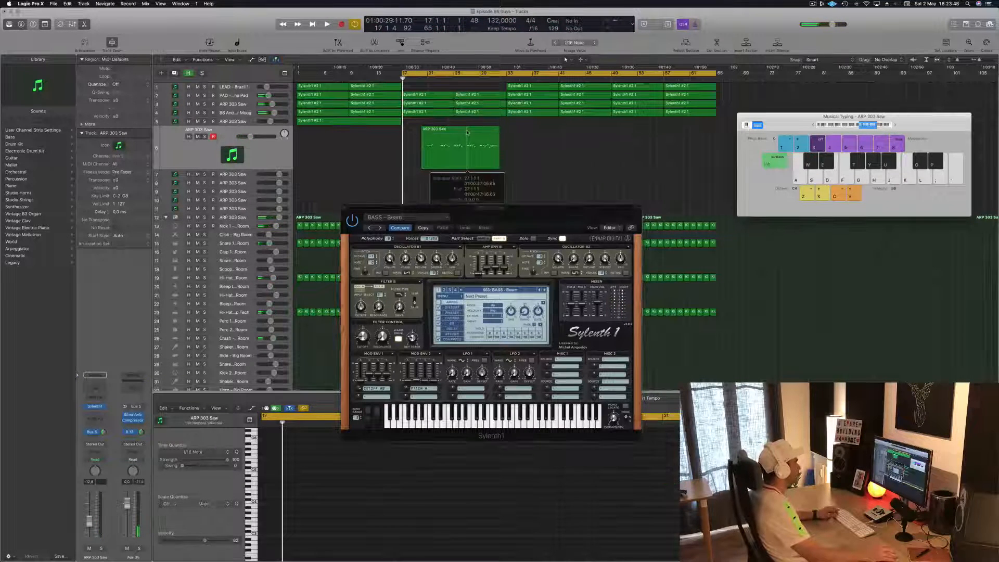
{"action": "double_click", "coordinate": [467, 131], "text": "super"}
{"action": "left_click", "coordinate": [457, 132]}
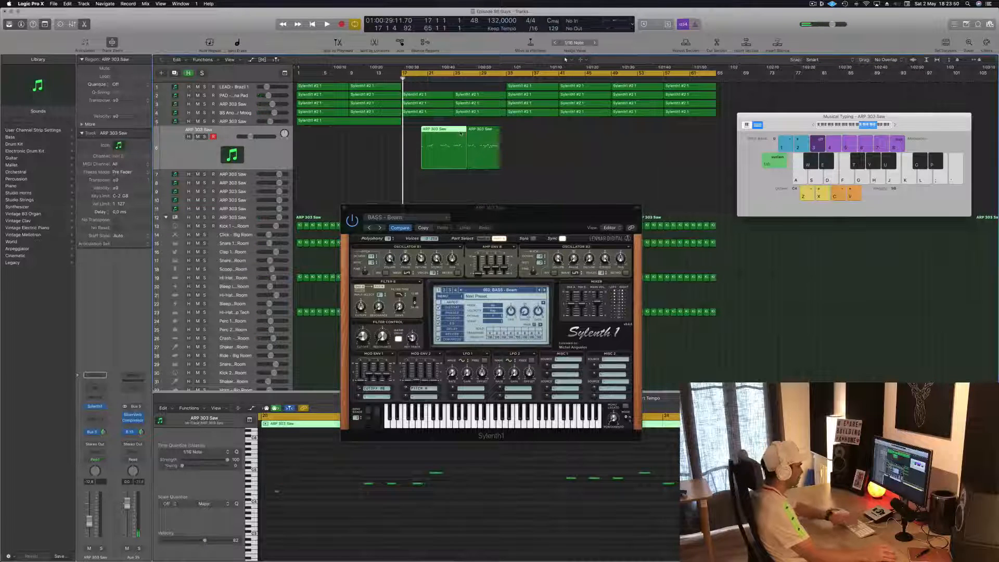
{"action": "key", "text": "Delete"}
{"action": "left_click_drag", "start_coordinate": [486, 136], "coordinate": [423, 137]}
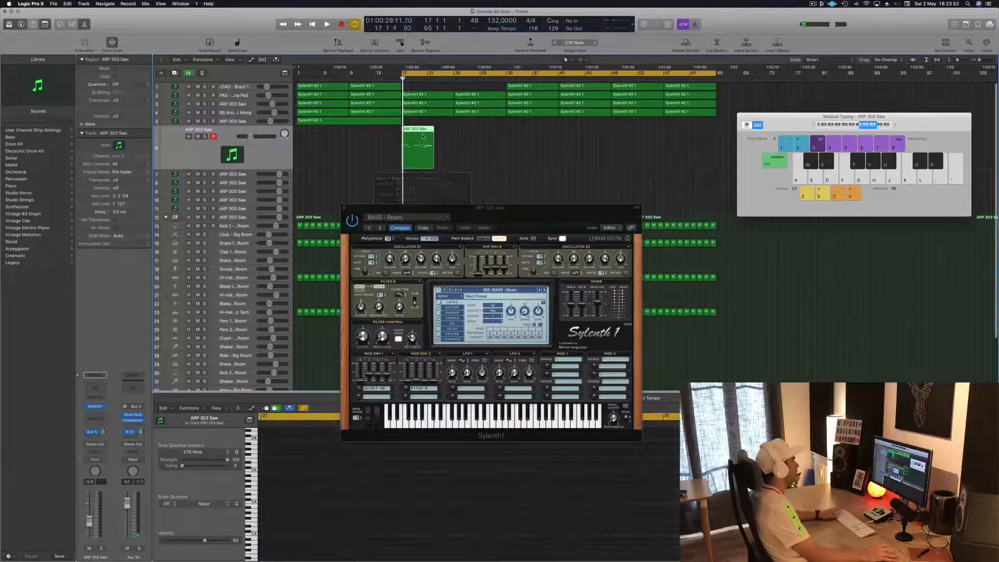
Restart playback and quantize all notes of the region at bar 17 to 1/16 notes
{"action": "key", "text": "space"}
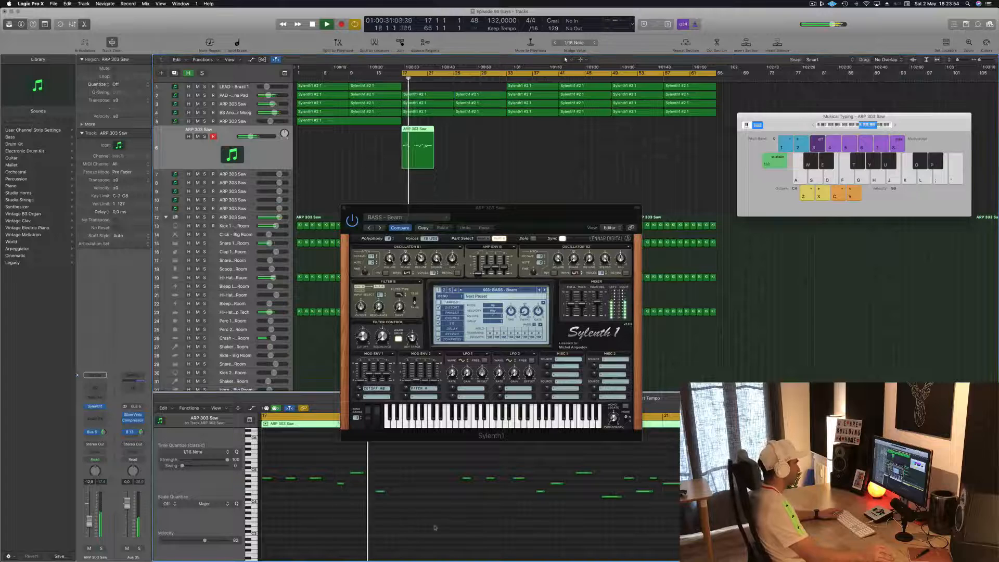
{"action": "key", "text": "space"}
{"action": "key", "text": "space"}
{"action": "key", "text": "super+a"}
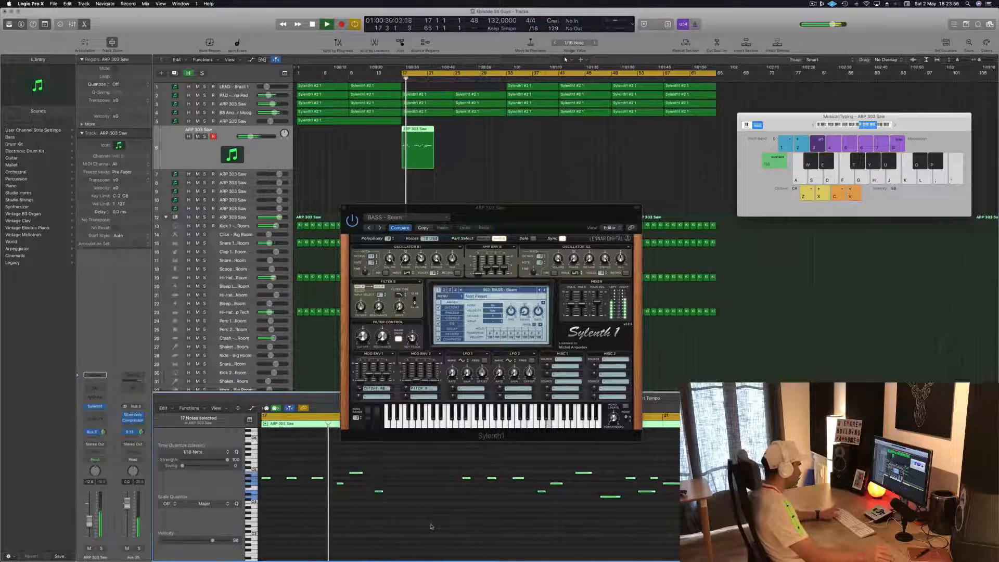
{"action": "left_click", "coordinate": [431, 526]}
Move the Sylenth1 window clear of the Piano Roll and the region at bar 17, restarting playback from bar 17
{"action": "left_click_drag", "start_coordinate": [586, 207], "coordinate": [804, 100]}
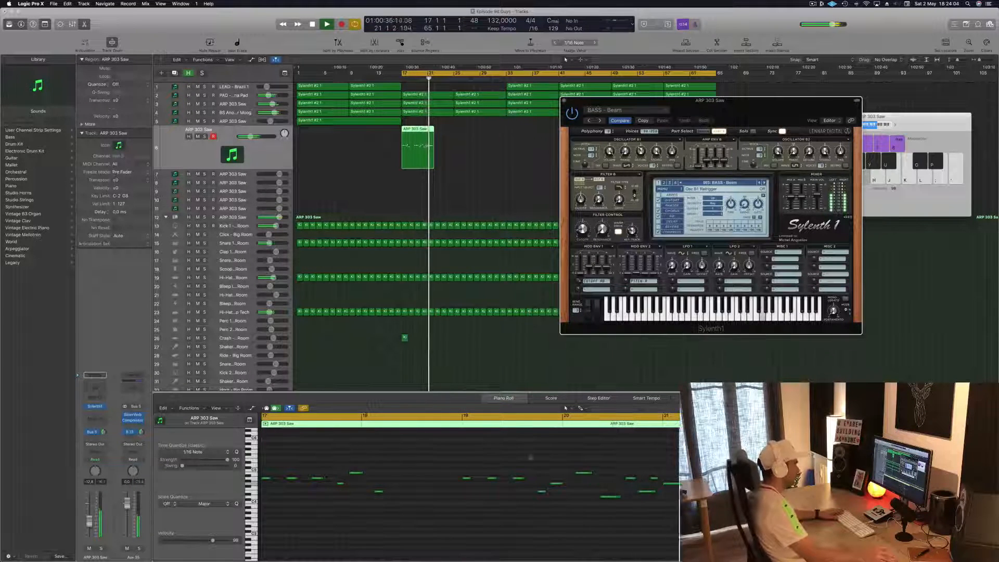
{"action": "key", "text": "space"}
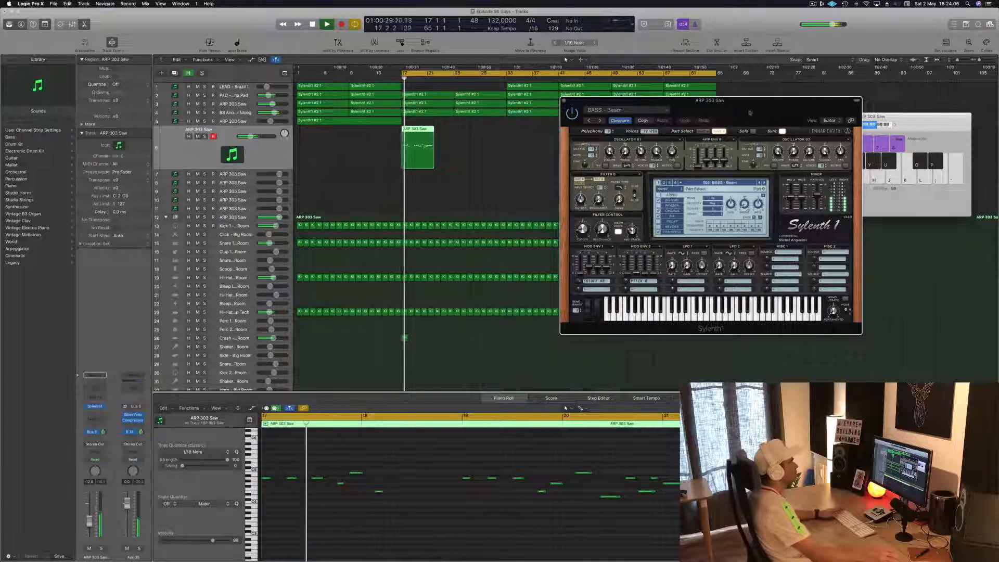
{"action": "left_click_drag", "start_coordinate": [749, 112], "coordinate": [698, 131]}
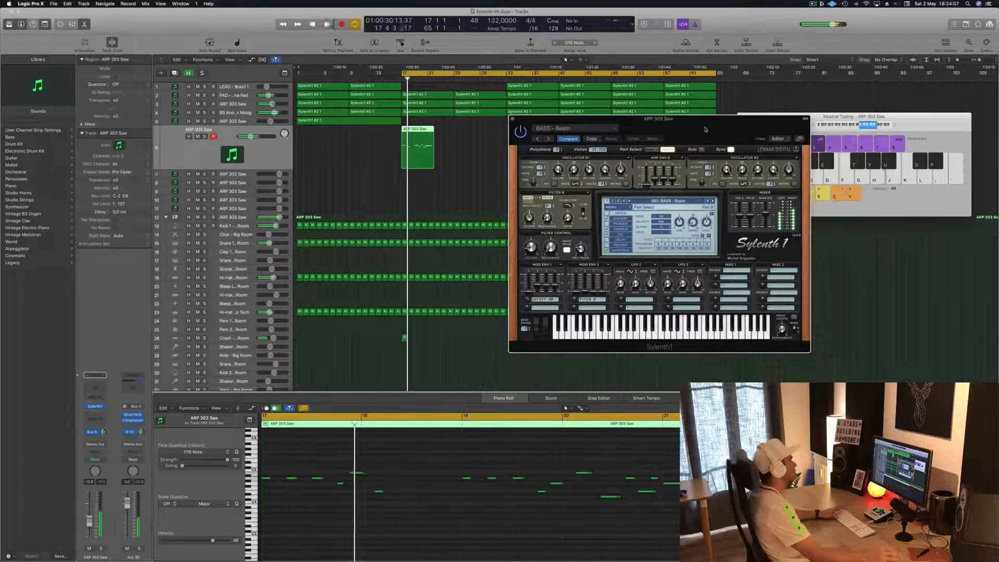
{"action": "left_click", "coordinate": [276, 150]}
{"action": "left_click_drag", "start_coordinate": [688, 129], "coordinate": [717, 133]}
Copy the short melody region from bar 17 to bar 25 and restart playback
{"action": "left_click_drag", "start_coordinate": [415, 128], "coordinate": [470, 131]}
{"action": "key", "text": "space"}
{"action": "key", "text": "space"}
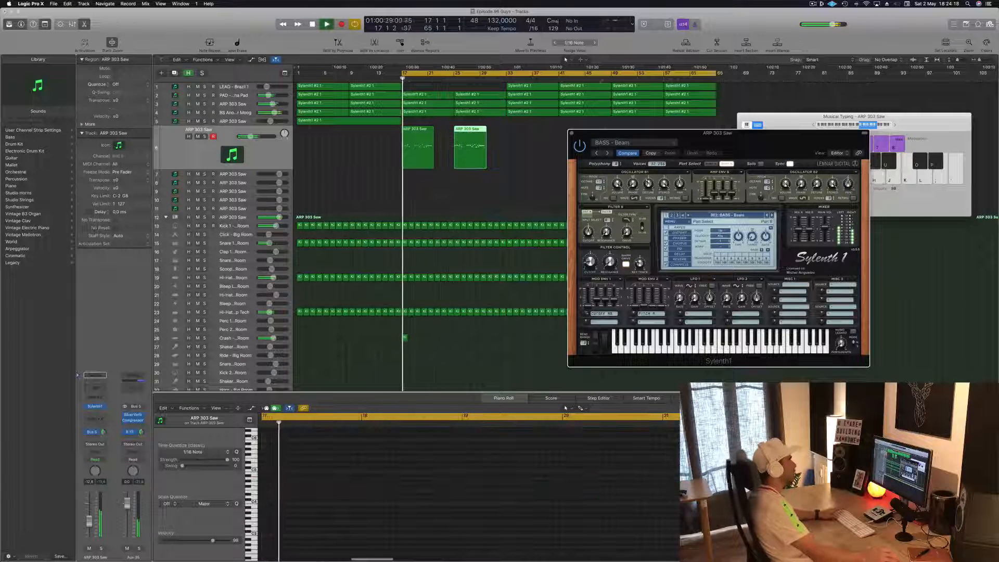
Shorten the cycle range to end at bar 33, and extend the melody region at bar 17 to end at bar 25
{"action": "left_click_drag", "start_coordinate": [718, 73], "coordinate": [505, 88]}
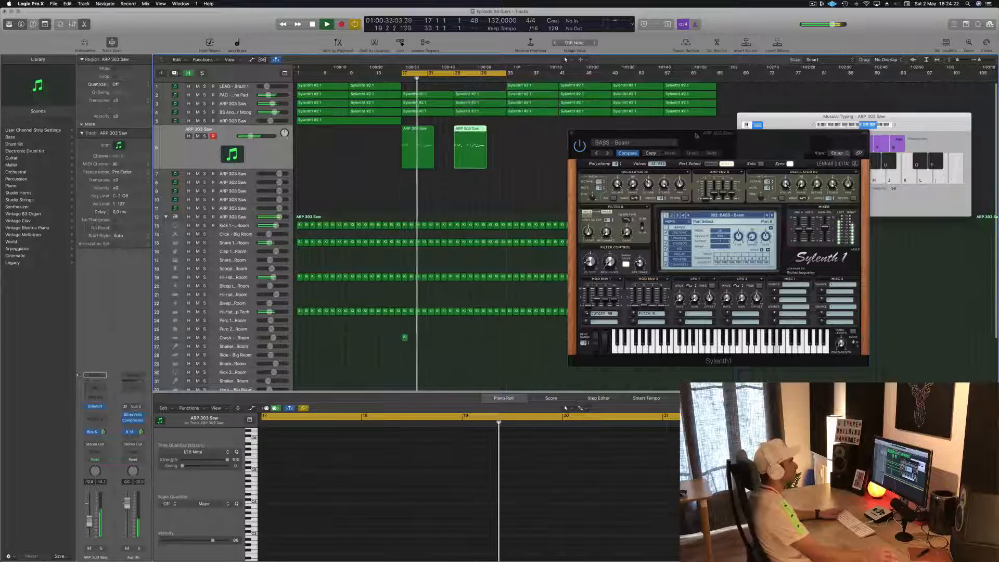
{"action": "left_click_drag", "start_coordinate": [724, 140], "coordinate": [746, 128]}
{"action": "left_click", "coordinate": [416, 130]}
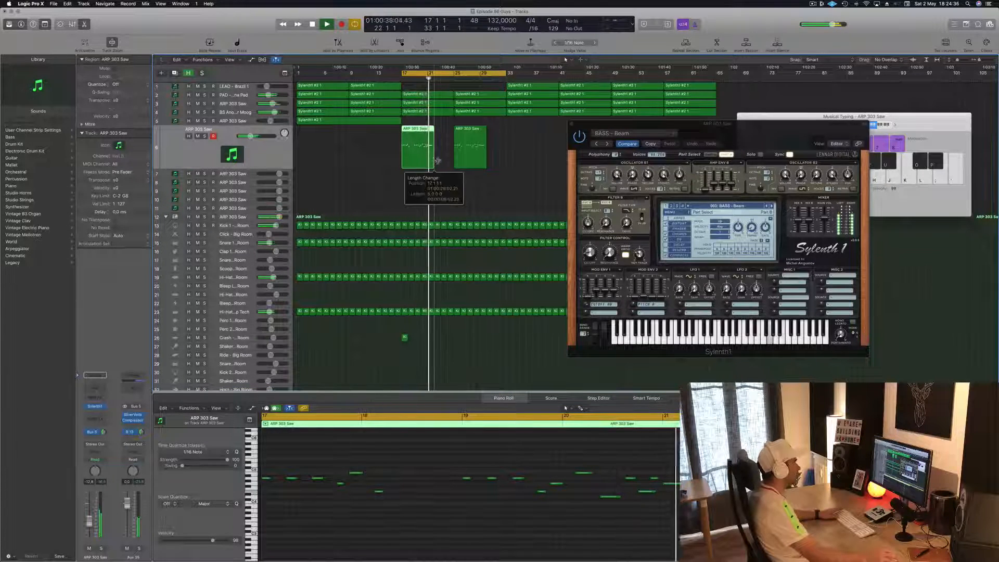
{"action": "left_click_drag", "start_coordinate": [437, 161], "coordinate": [450, 161]}
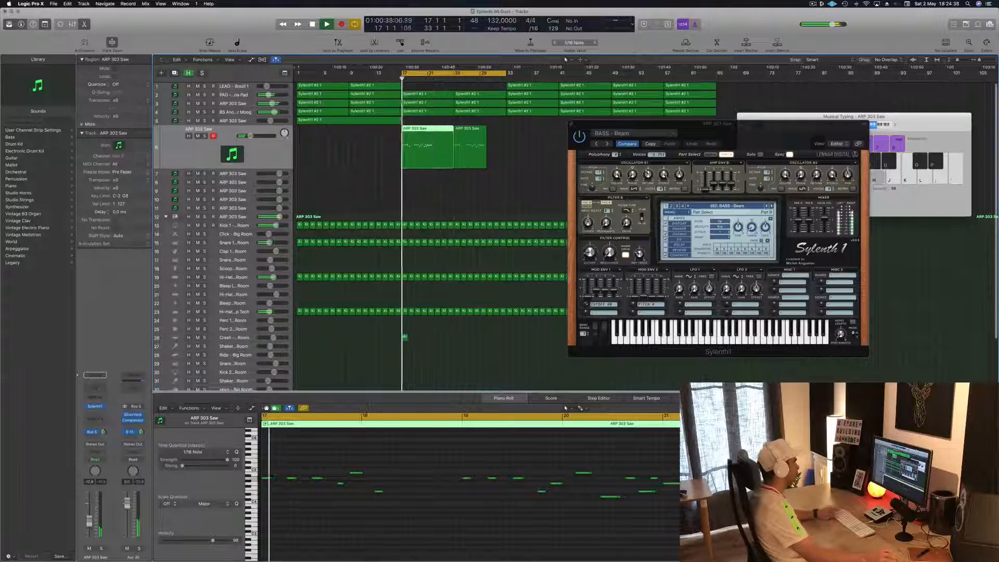
In the Piano Roll, shift the notes from bar 19 onward to bar 21 and copy the opening phrase into bar 19
{"action": "scroll", "coordinate": [399, 448], "scroll_direction": "left", "scroll_amount": 5}
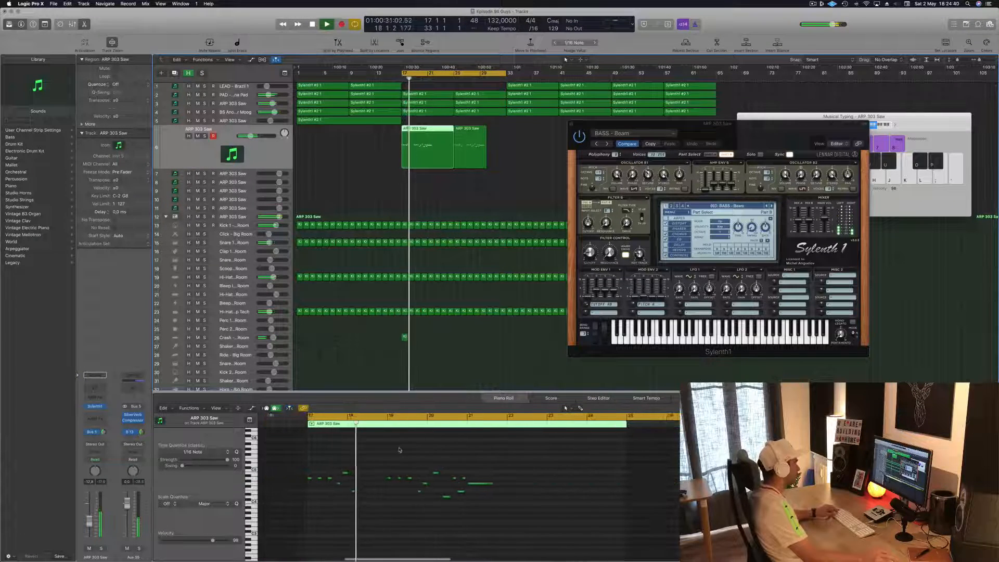
{"action": "scroll", "coordinate": [400, 450], "scroll_direction": "right", "scroll_amount": 2}
{"action": "scroll", "coordinate": [399, 450], "scroll_direction": "right", "scroll_amount": 1}
{"action": "key", "text": "space"}
{"action": "left_click_drag", "start_coordinate": [399, 449], "coordinate": [679, 529]}
{"action": "left_click_drag", "start_coordinate": [416, 479], "coordinate": [541, 478]}
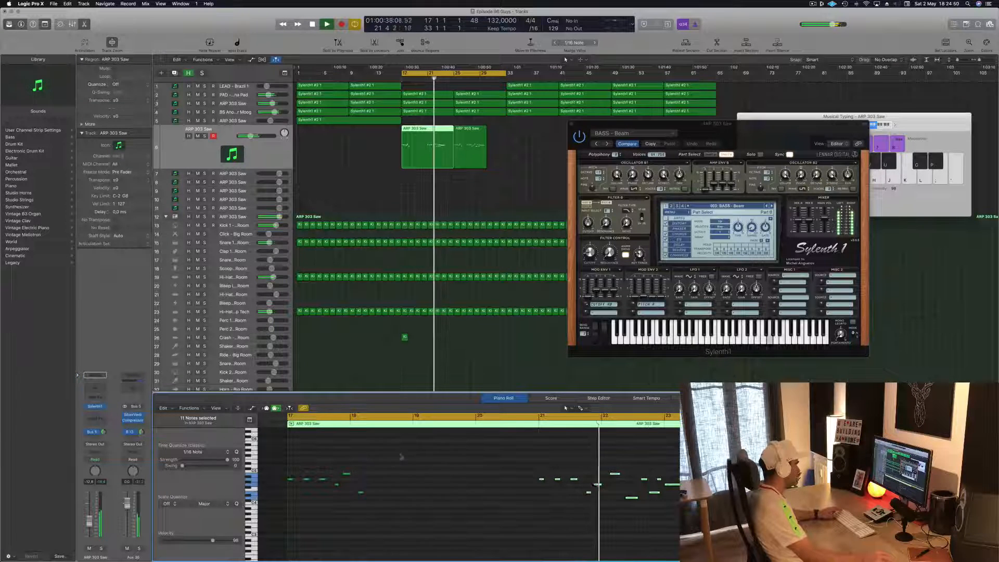
{"action": "left_click_drag", "start_coordinate": [400, 456], "coordinate": [415, 481]}
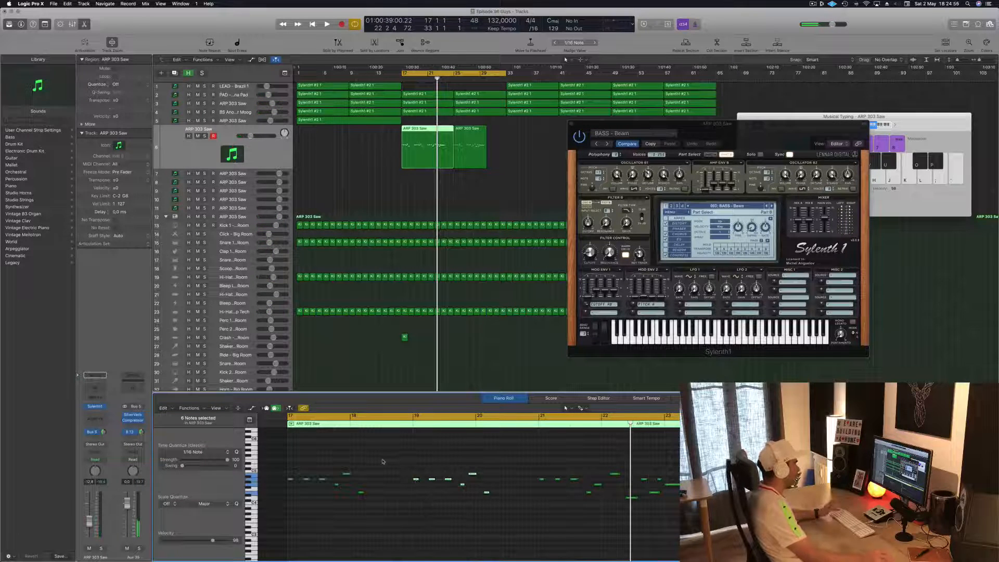
Delete the old region copy at bar 25 and replace it with a copy of the extended eight-bar region
{"action": "key", "text": "space"}
{"action": "left_click", "coordinate": [460, 129]}
{"action": "key", "text": "Delete"}
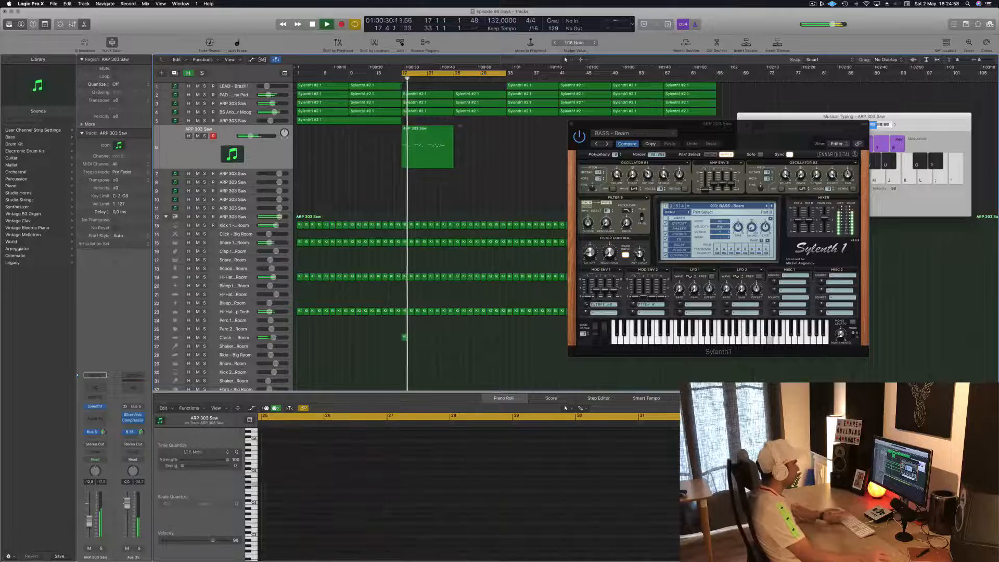
{"action": "left_click", "coordinate": [429, 142]}
{"action": "left_click_drag", "start_coordinate": [427, 142], "coordinate": [479, 146]}
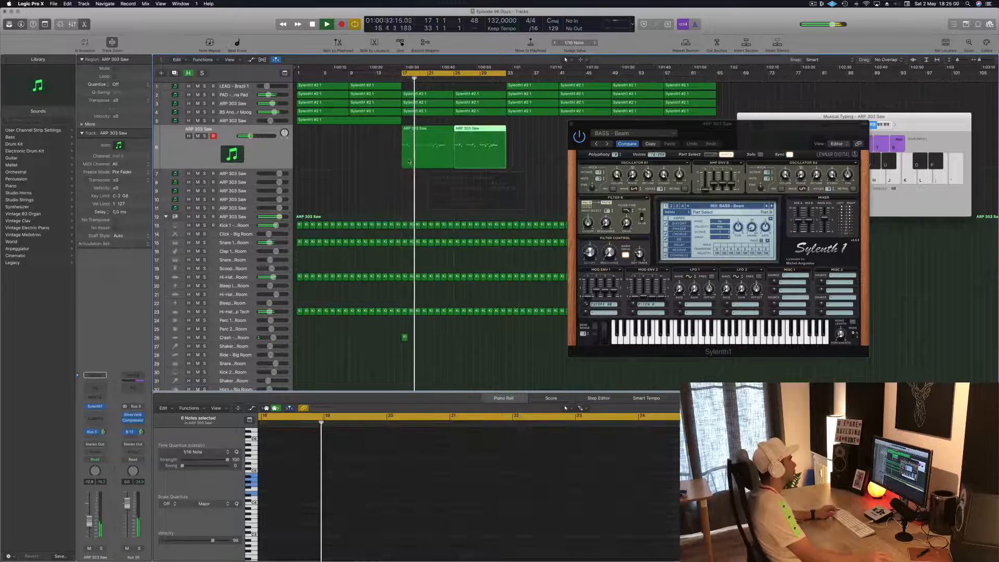
Copy the melody region at bar 17 onto the track below and delete all its notes except the long one at bar 23
{"action": "left_click", "coordinate": [434, 155]}
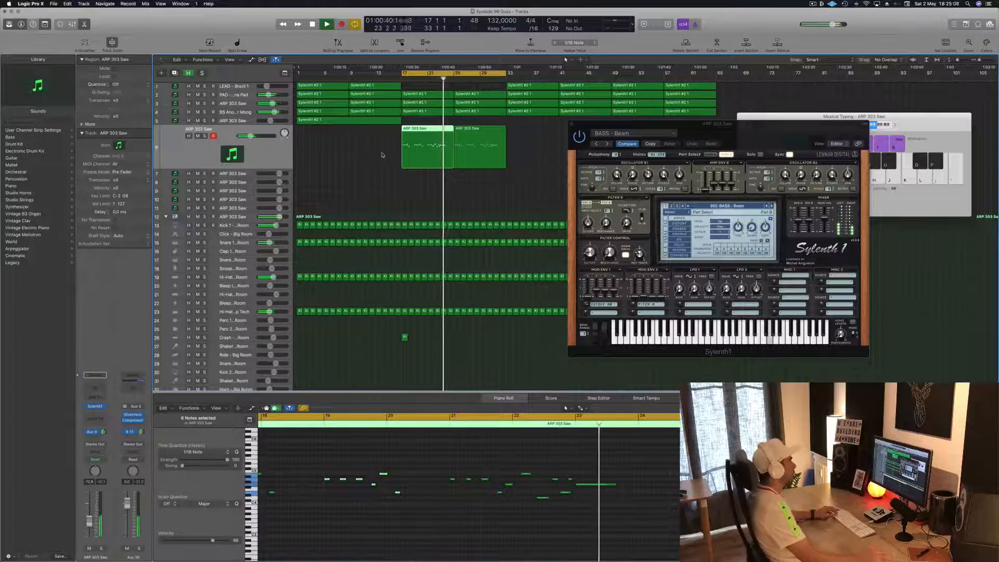
{"action": "left_click", "coordinate": [480, 151]}
{"action": "key", "text": "space"}
{"action": "key", "text": "space"}
{"action": "left_click", "coordinate": [437, 151]}
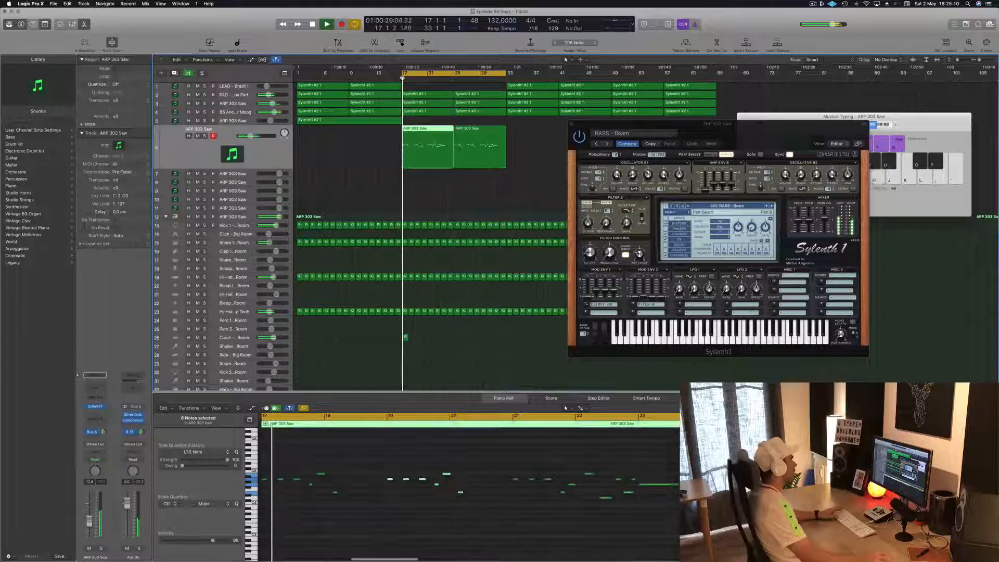
{"action": "key", "text": "space"}
{"action": "left_click_drag", "start_coordinate": [437, 150], "coordinate": [434, 174]}
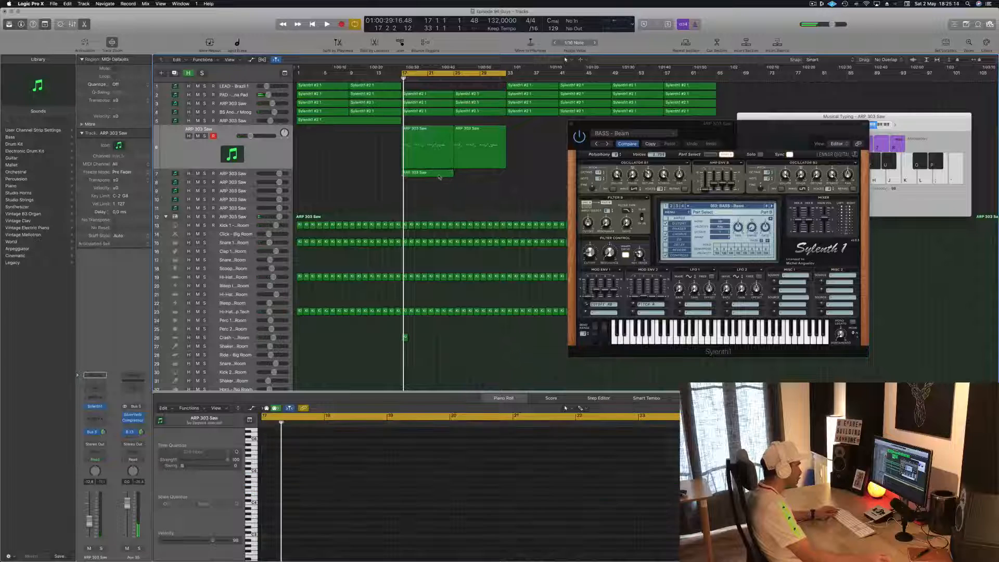
{"action": "scroll", "coordinate": [454, 470], "scroll_direction": "down", "scroll_amount": 3}
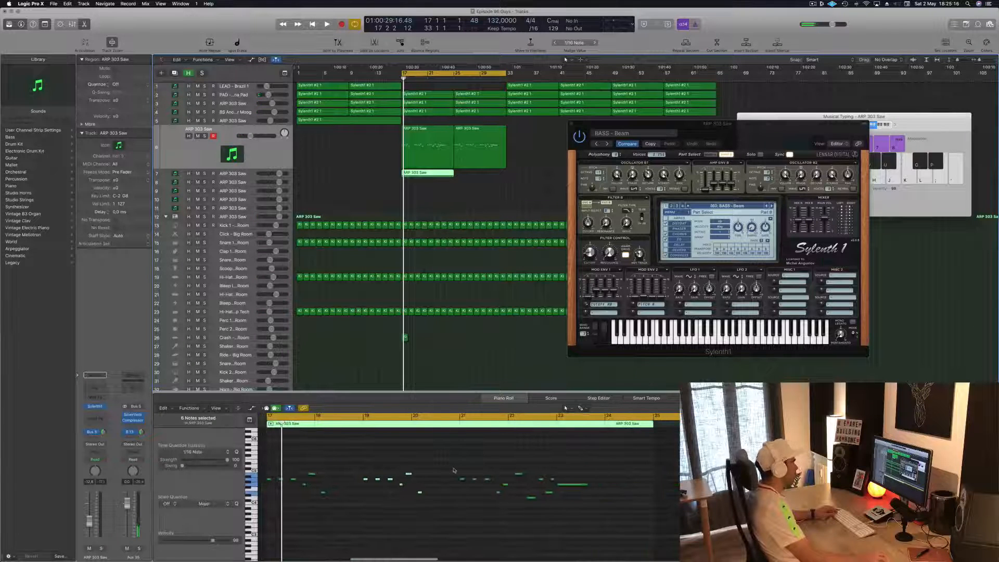
{"action": "left_click_drag", "start_coordinate": [553, 463], "coordinate": [258, 527]}
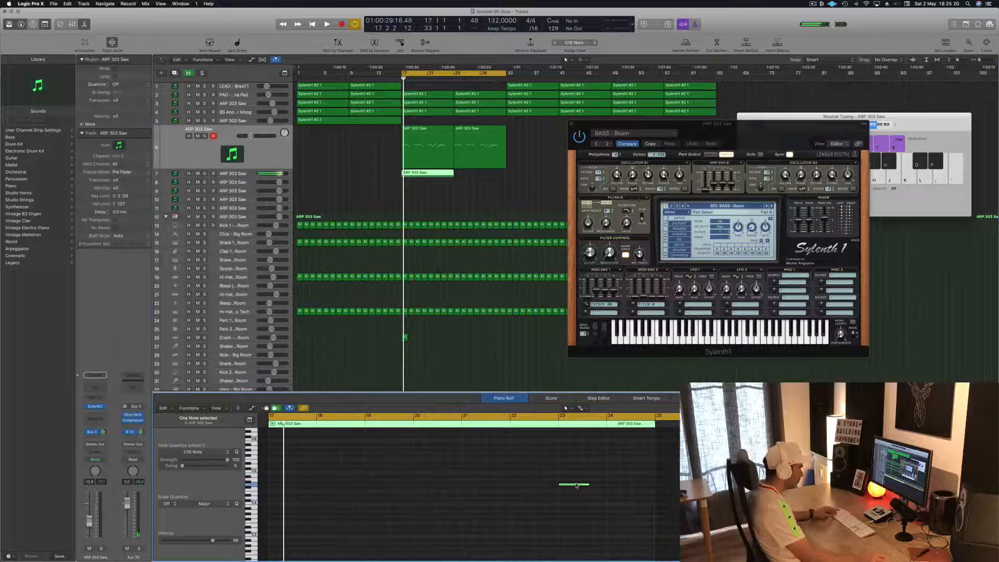
Move the remaining long note from bar 23 to bar 24 and copy its region to bar 25
{"action": "key", "text": "space"}
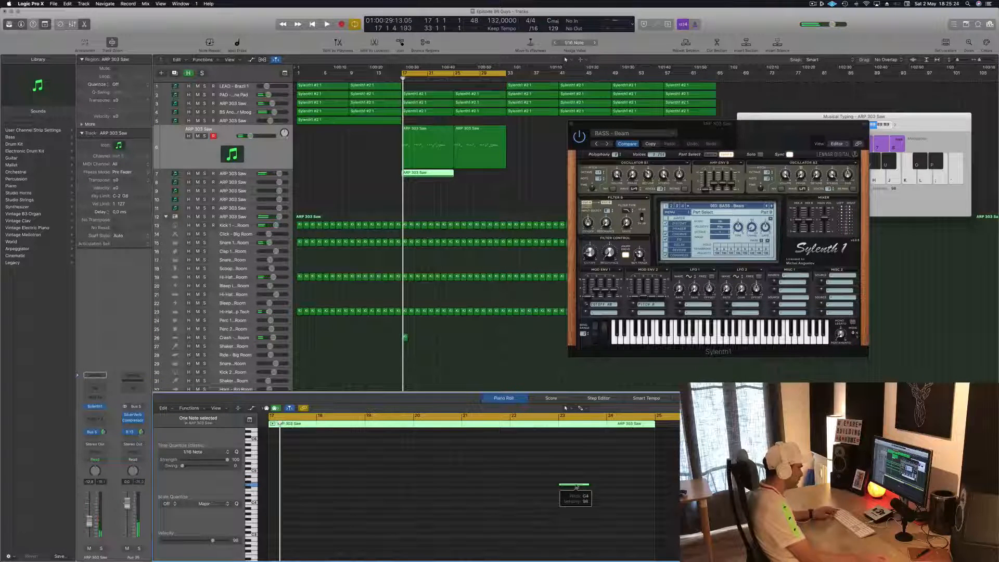
{"action": "left_click_drag", "start_coordinate": [575, 487], "coordinate": [623, 486]}
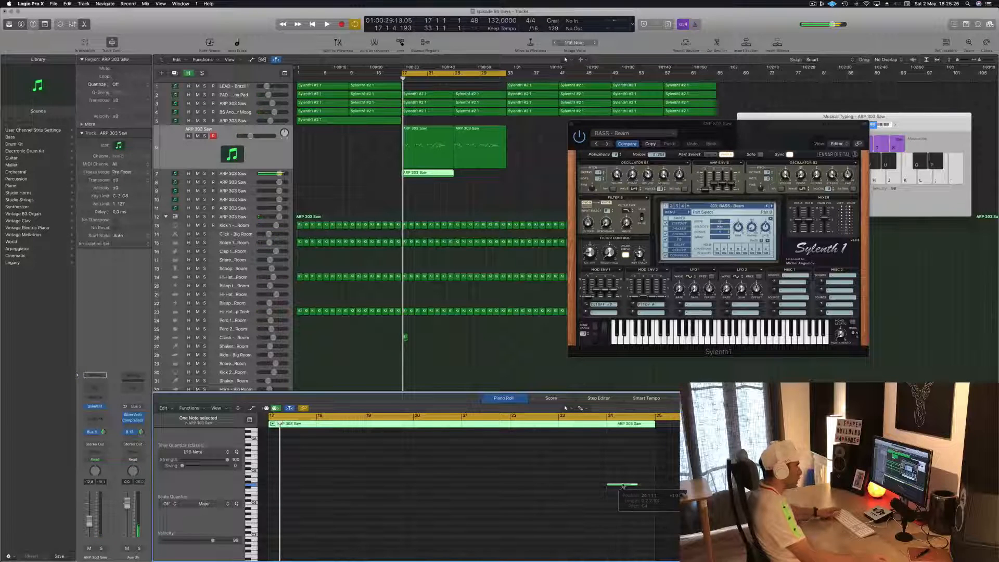
{"action": "key", "text": "space"}
{"action": "left_click_drag", "start_coordinate": [426, 173], "coordinate": [479, 179]}
Duplicate melody track 6 with its Sylenth1 sound, and move the two single-note regions onto the new track 7
{"action": "left_click", "coordinate": [243, 174]}
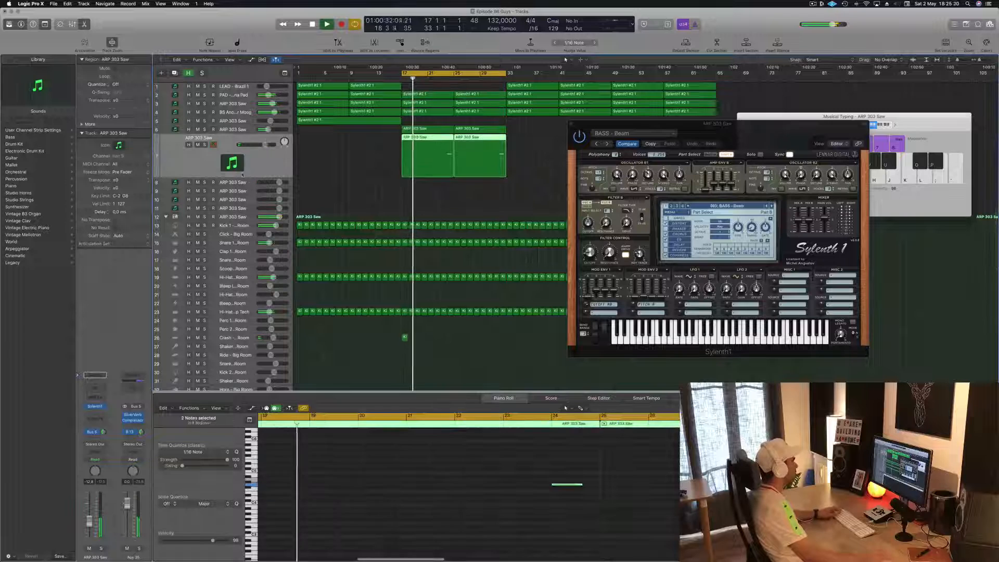
{"action": "key", "text": "Up"}
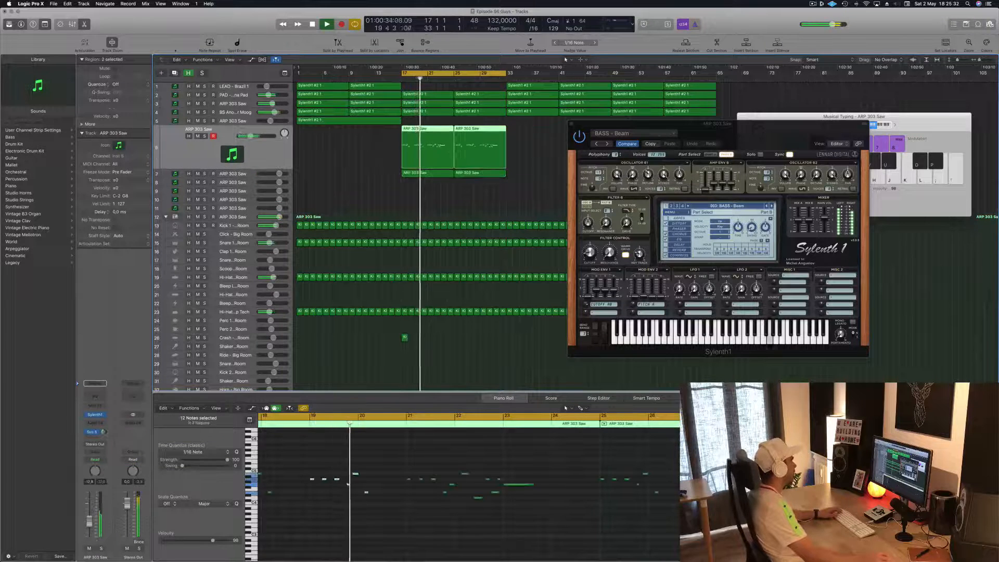
{"action": "left_click", "coordinate": [527, 174]}
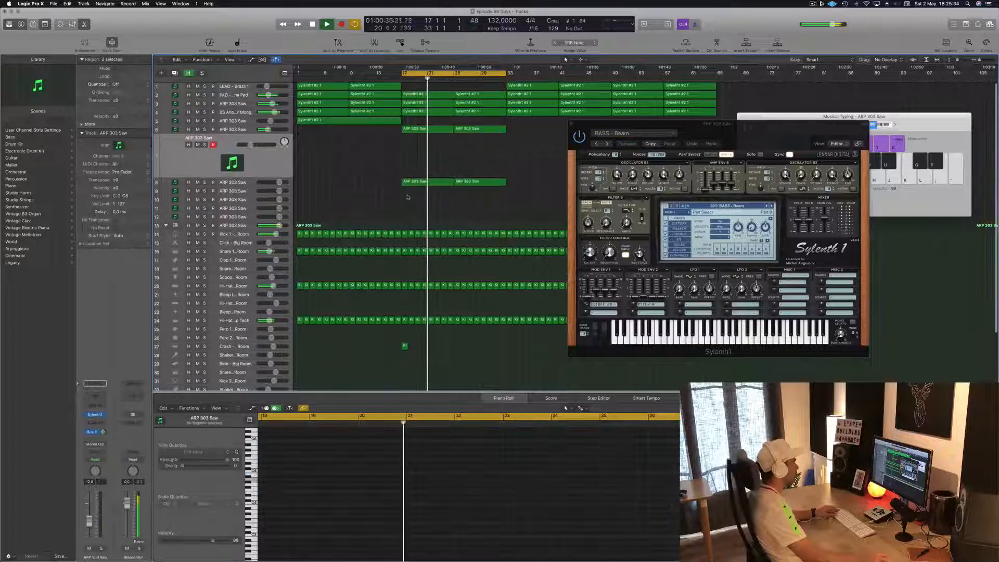
{"action": "left_click_drag", "start_coordinate": [528, 174], "coordinate": [424, 157]}
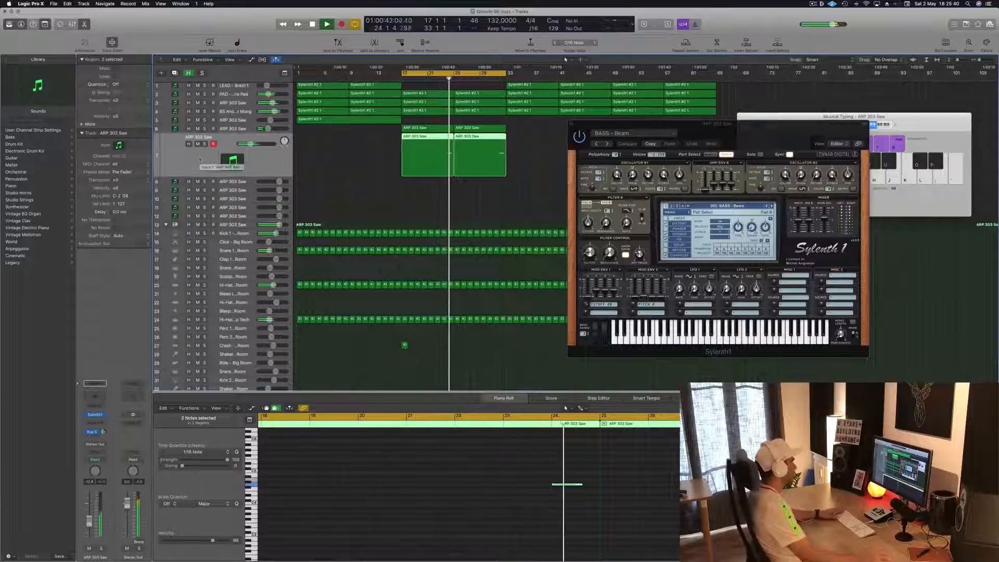
Open Sylenth1 on the duplicated track 7 and load the PAD - Back In Time preset
{"action": "left_click", "coordinate": [95, 415]}
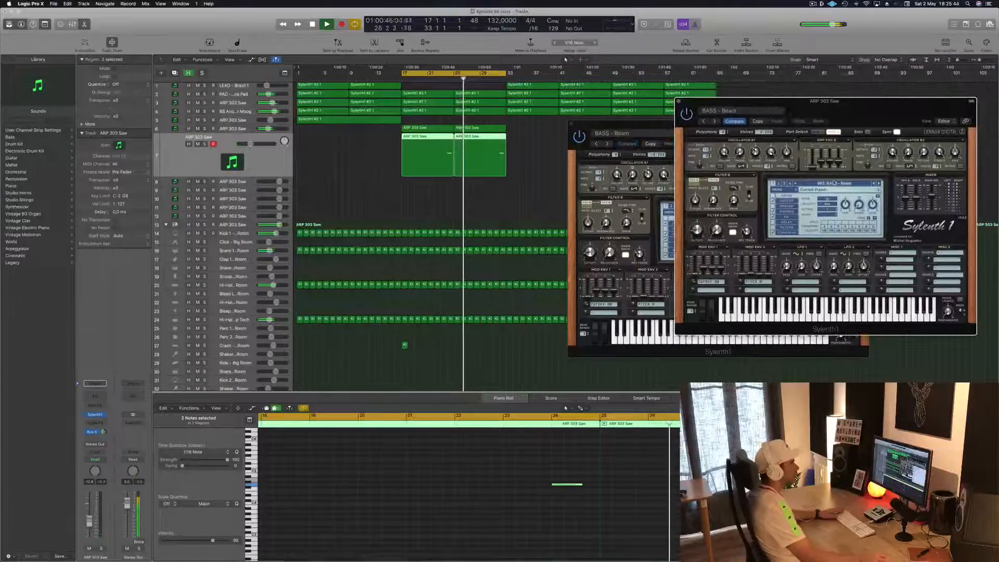
{"action": "left_click", "coordinate": [838, 183]}
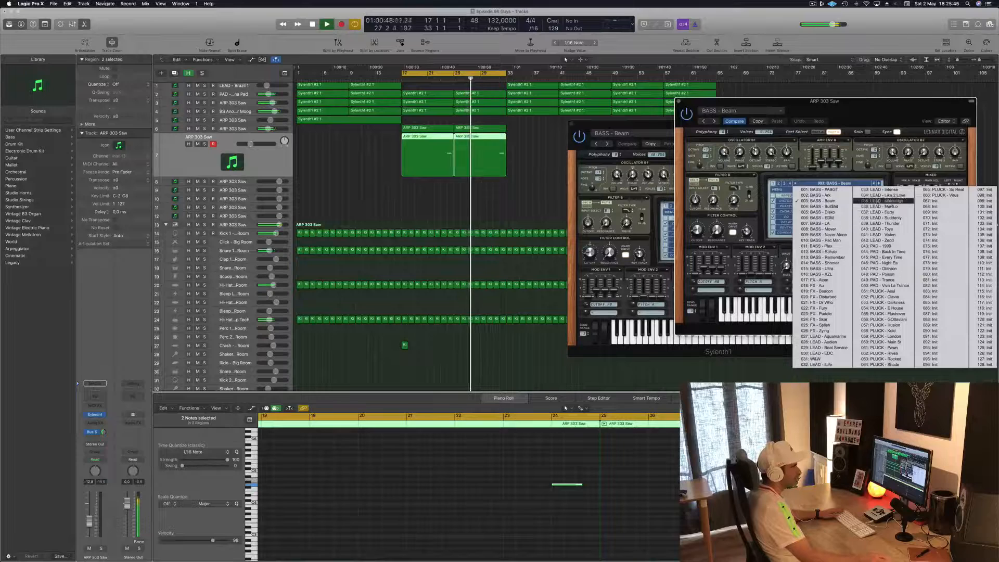
{"action": "left_click", "coordinate": [879, 251]}
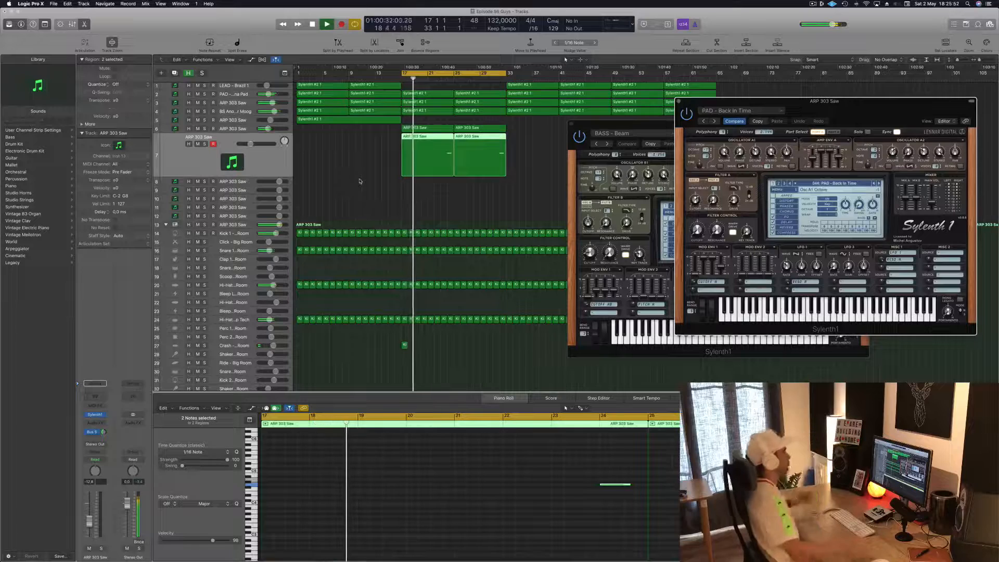
{"action": "left_click_drag", "start_coordinate": [775, 101], "coordinate": [749, 135]}
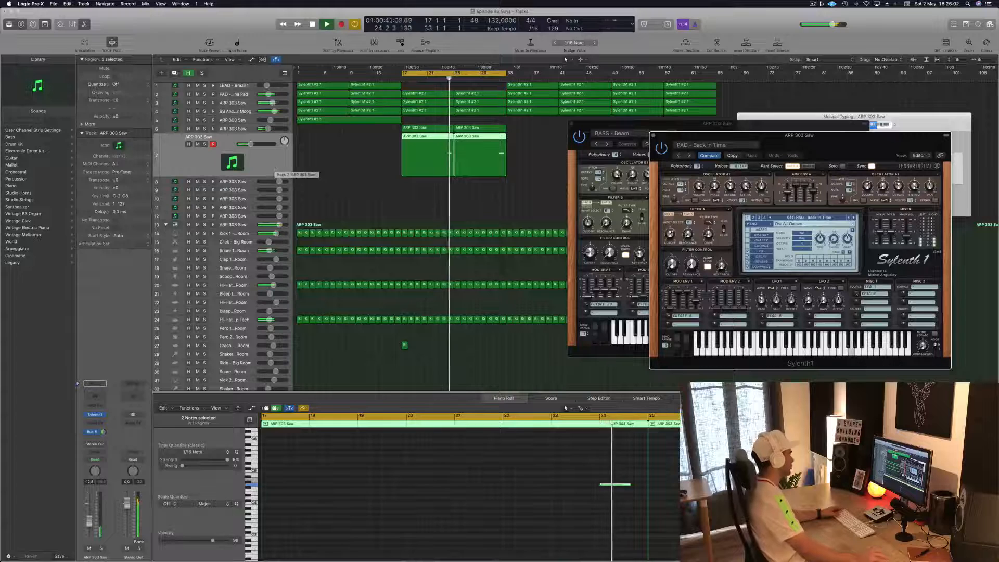
Raise the volume of track 7 to about -6.8 dB
{"action": "left_click_drag", "start_coordinate": [250, 144], "coordinate": [257, 144]}
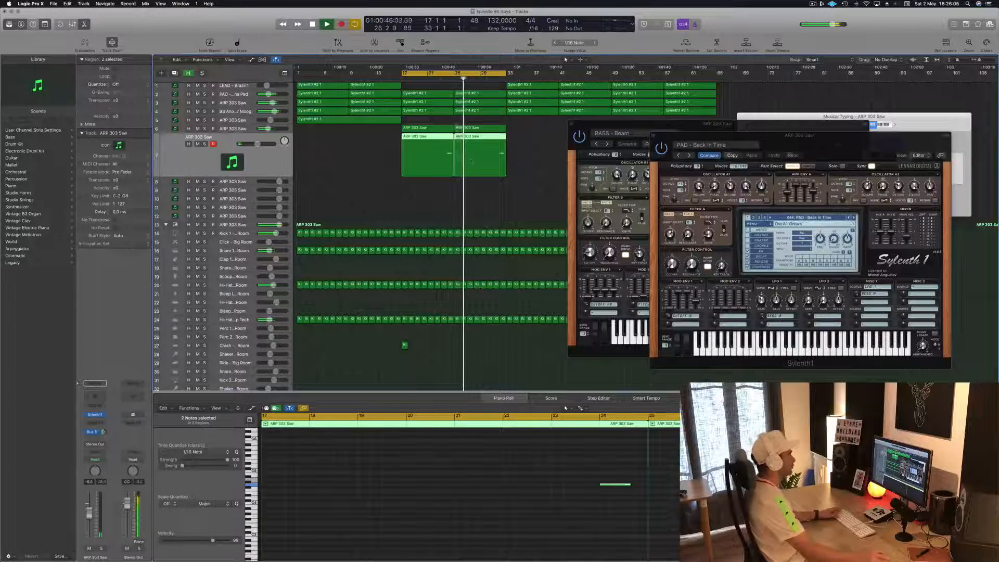
{"action": "left_click_drag", "start_coordinate": [816, 139], "coordinate": [769, 144]}
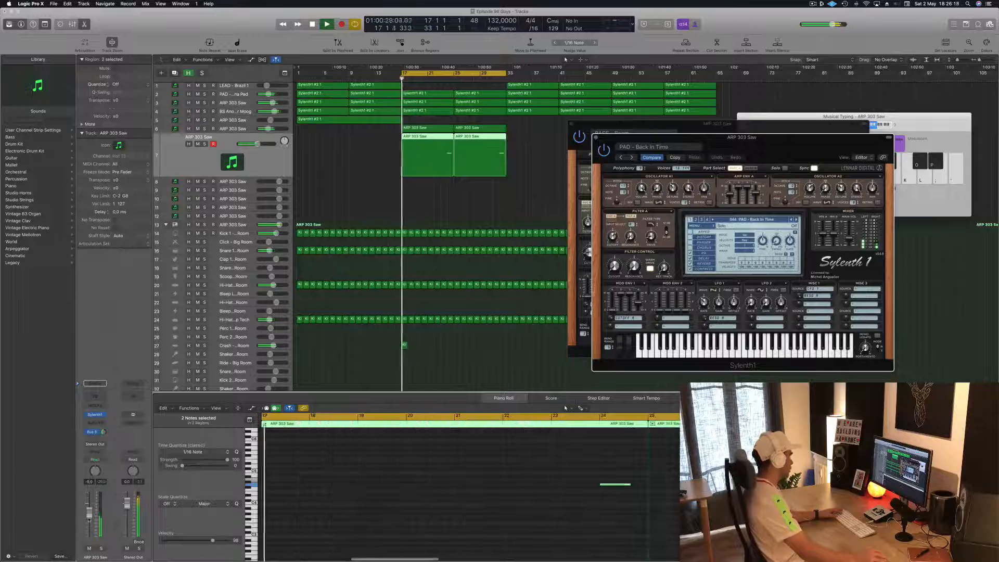
{"action": "left_click_drag", "start_coordinate": [257, 144], "coordinate": [256, 144]}
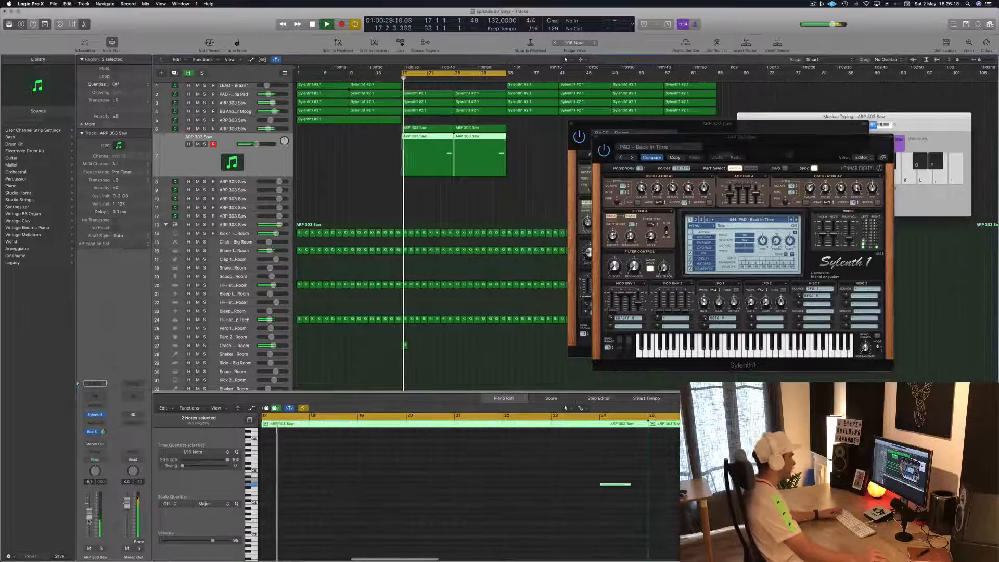
Transpose both single notes on track 7 down one octave
{"action": "left_click", "coordinate": [567, 558]}
{"action": "key", "text": "super+a"}
{"action": "key", "text": "alt+shift+Down"}
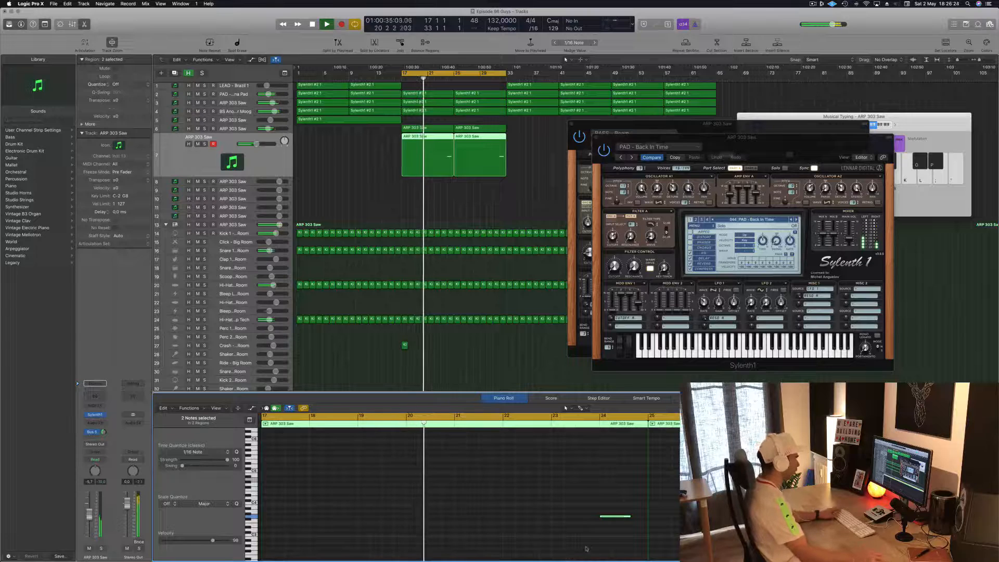
{"action": "left_click", "coordinate": [608, 517]}
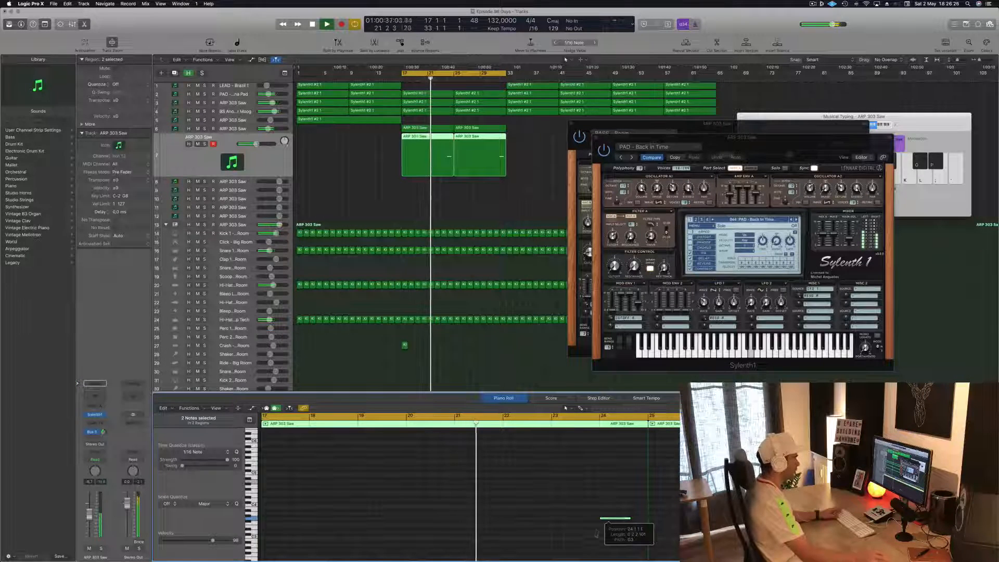
{"action": "left_click", "coordinate": [374, 212]}
{"action": "left_click", "coordinate": [275, 164]}
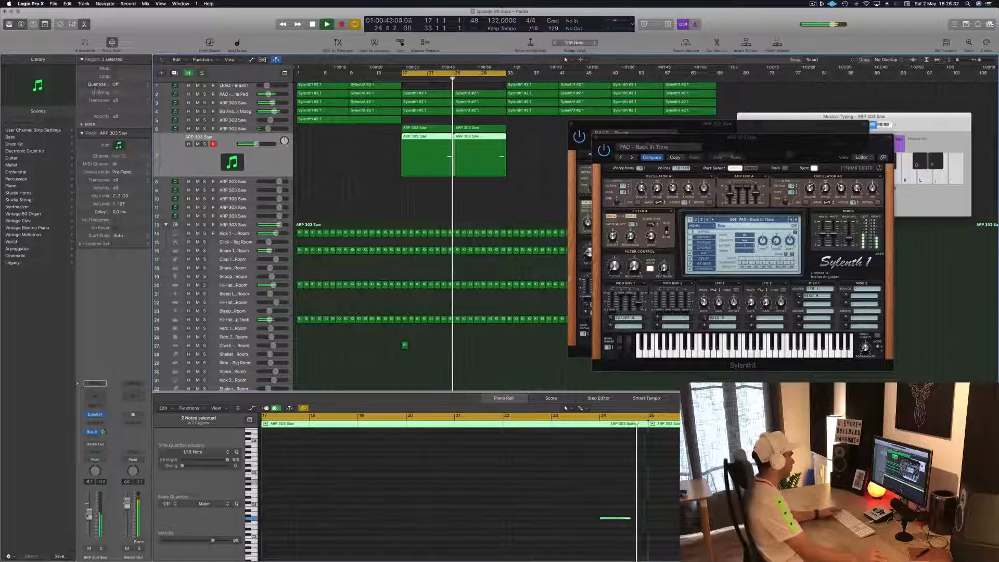
Audition the PAD presets Every Time, Night Ea, Oblivion and Poison on track 7, jumping playback ahead to its notes
{"action": "left_click", "coordinate": [795, 220]}
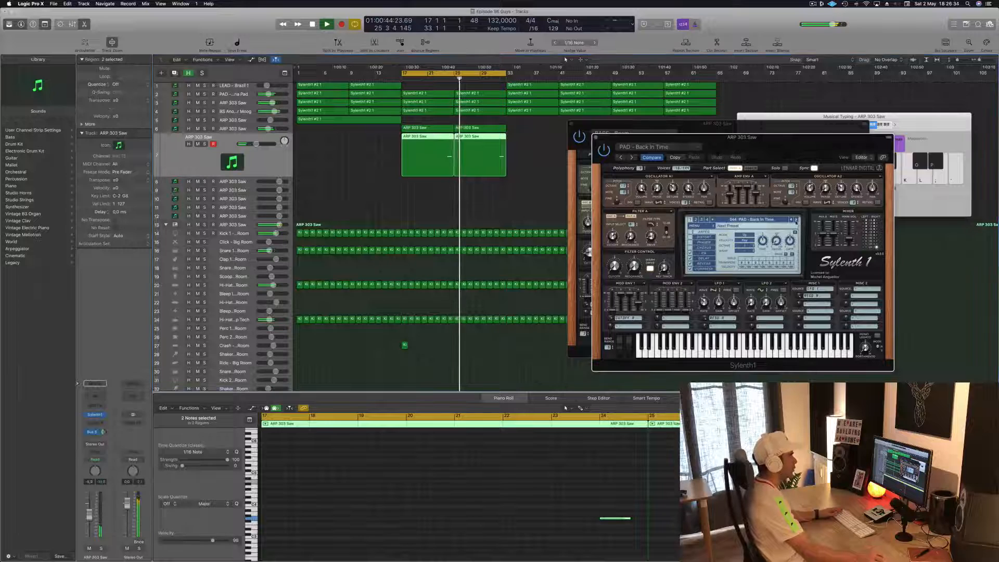
{"action": "left_click", "coordinate": [495, 79]}
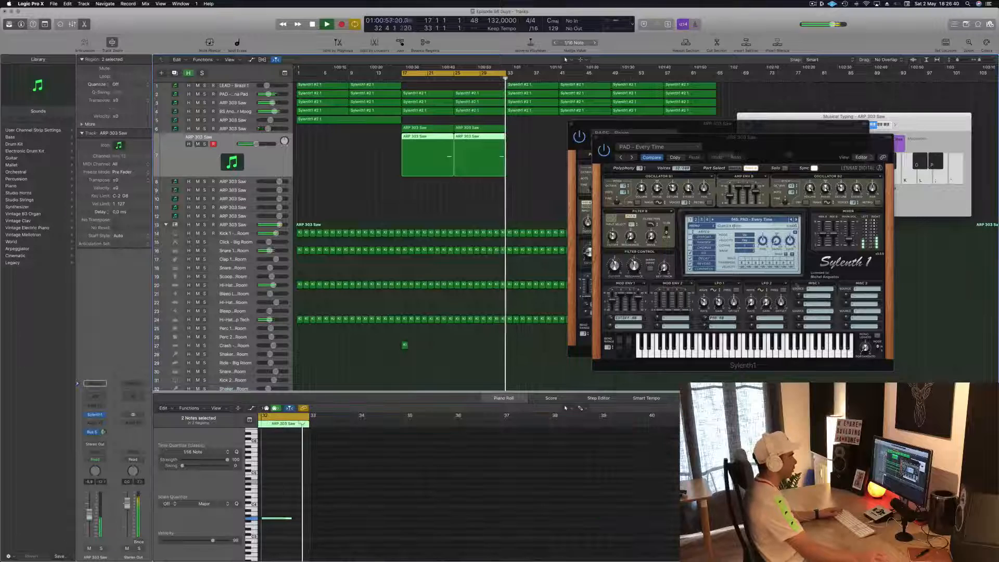
{"action": "left_click", "coordinate": [795, 220]}
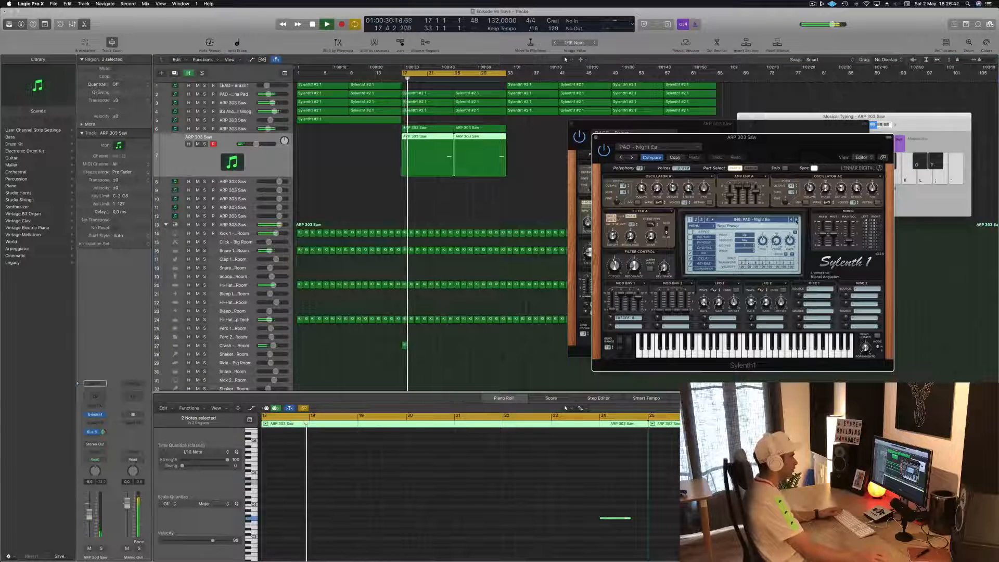
{"action": "left_click", "coordinate": [446, 79]}
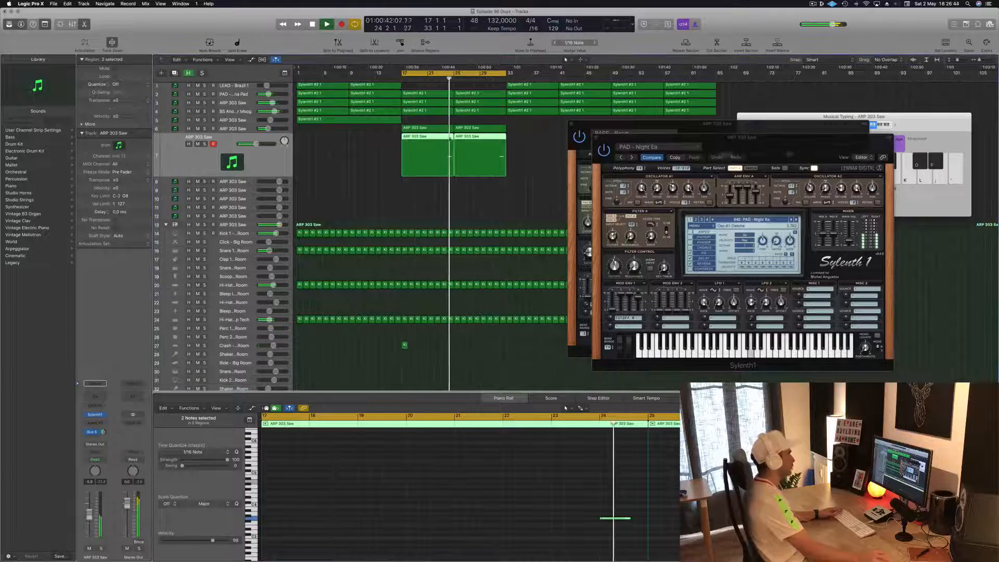
{"action": "left_click", "coordinate": [795, 219]}
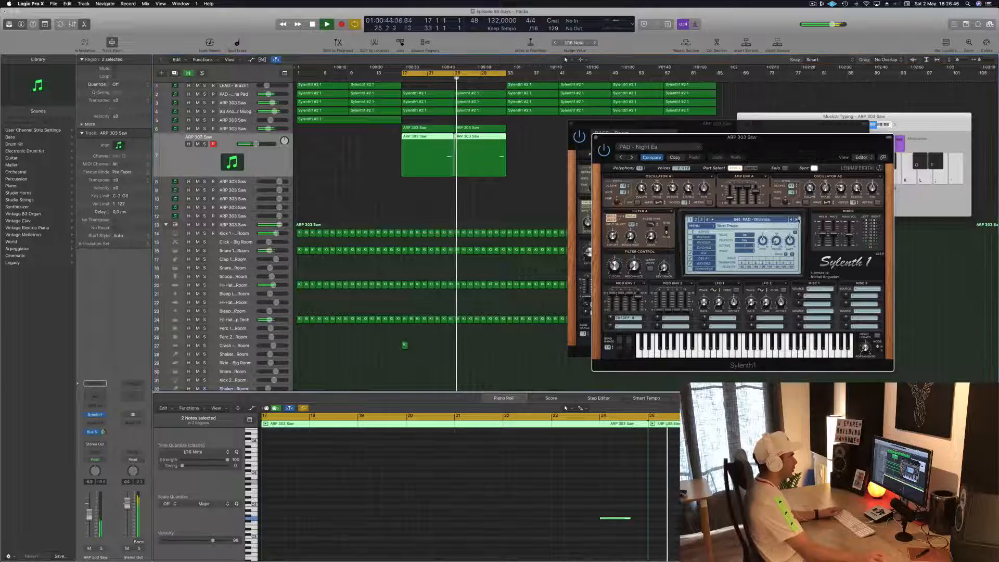
{"action": "left_click", "coordinate": [493, 80]}
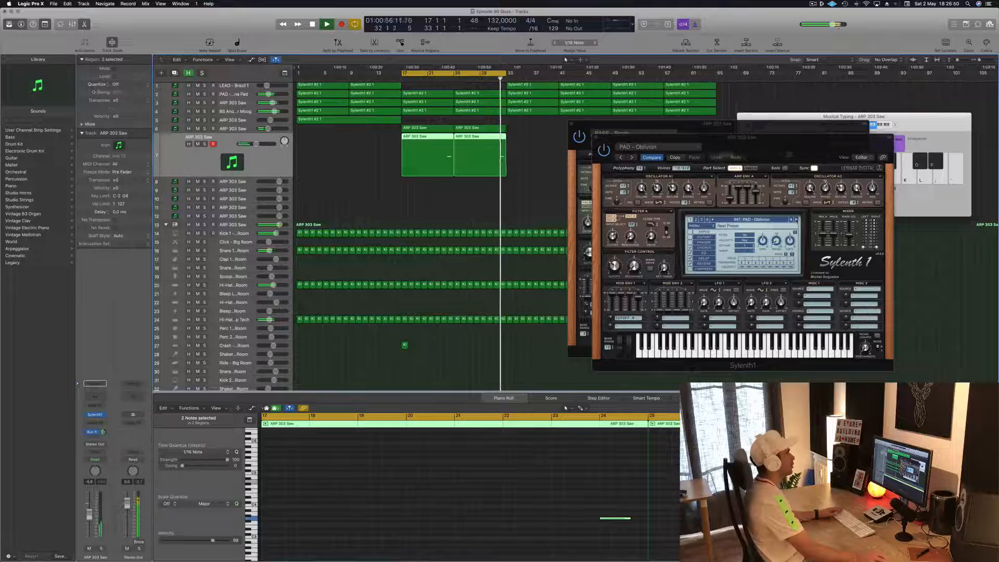
{"action": "left_click", "coordinate": [796, 219]}
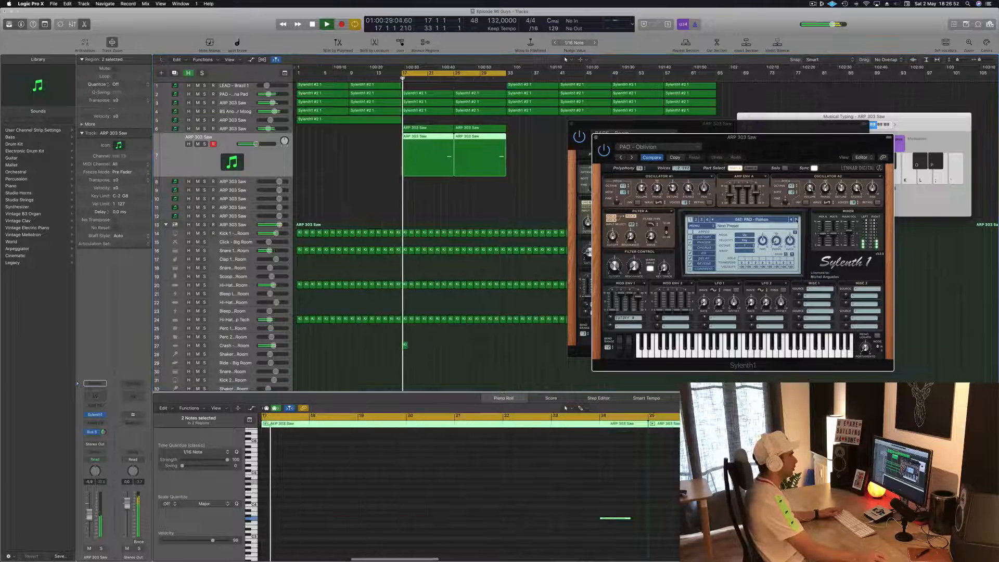
{"action": "left_click", "coordinate": [795, 220]}
{"action": "left_click", "coordinate": [795, 219]}
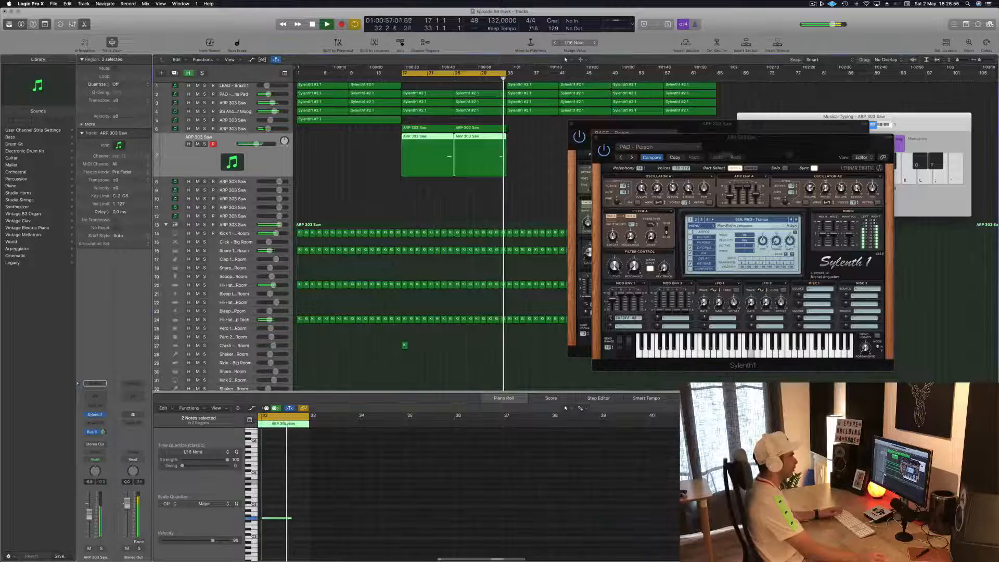
Adjust the filter cutoff of the PAD - Trance preset and replay the note at bar 24
{"action": "left_click_drag", "start_coordinate": [615, 266], "coordinate": [614, 285]}
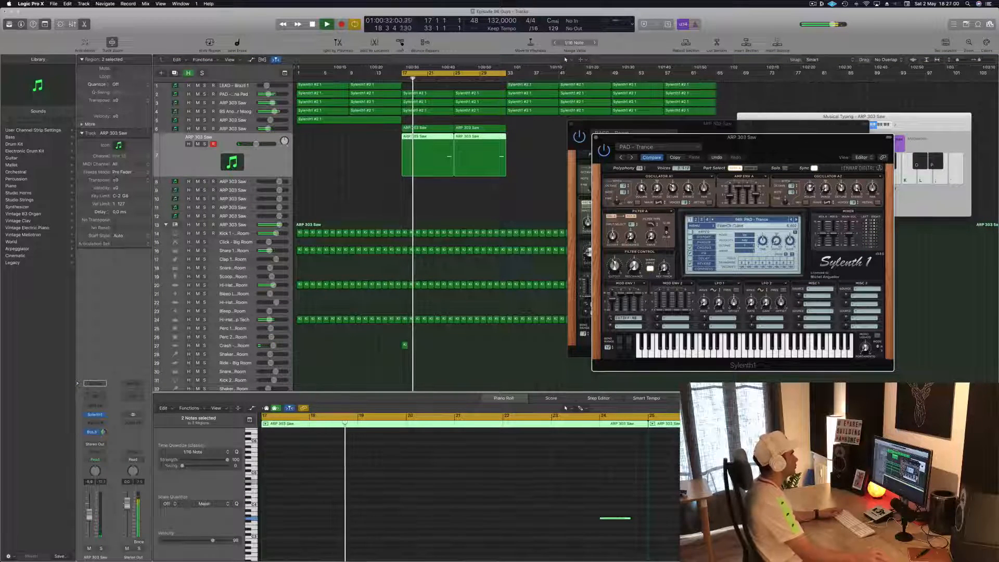
{"action": "left_click", "coordinate": [442, 80]}
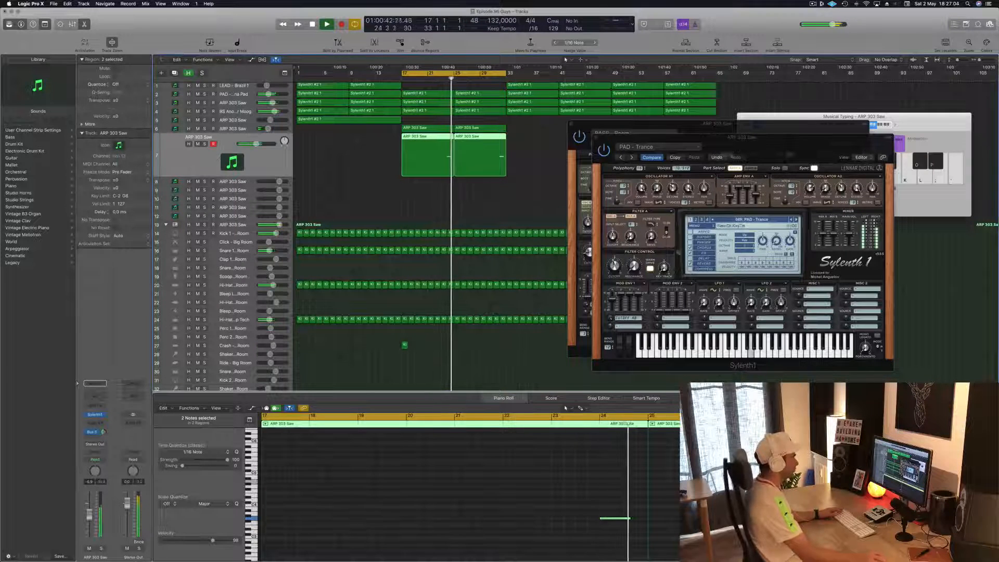
{"action": "left_click", "coordinate": [612, 262]}
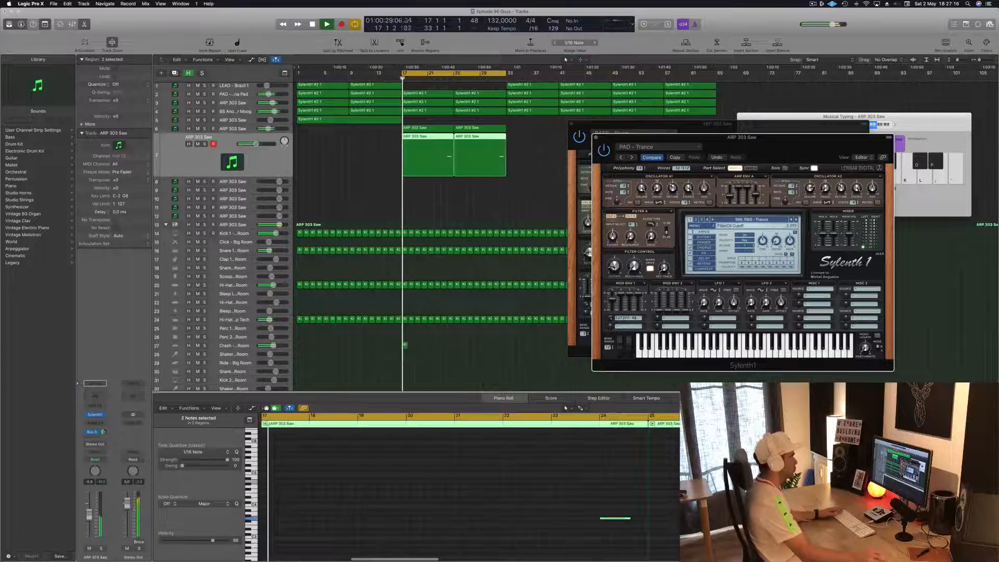
Step past PAD - Viva La Trance and PLUCK - Asul to the PLUCK - Clavia preset, and play it at bar 32
{"action": "left_click", "coordinate": [796, 220]}
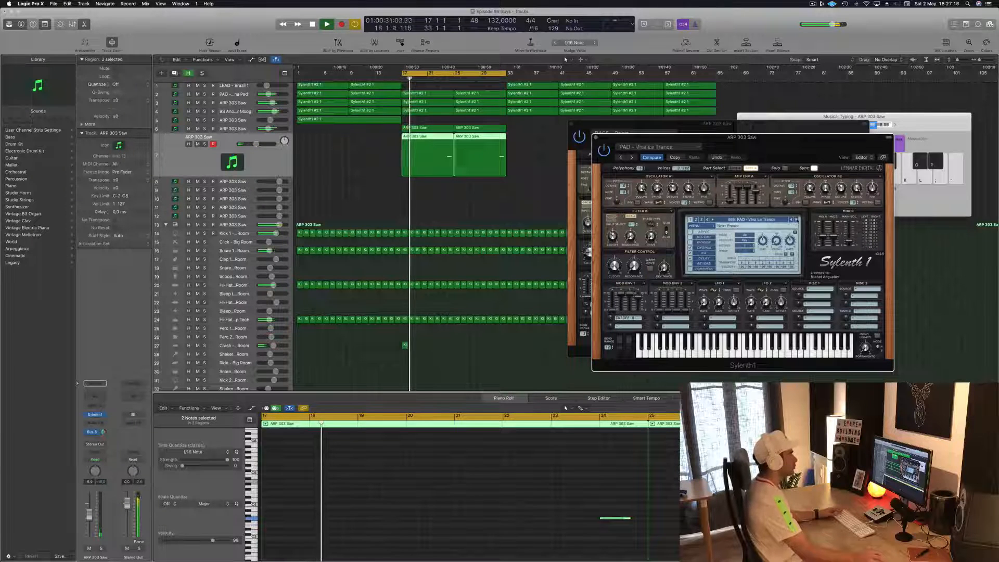
{"action": "left_click", "coordinate": [797, 219]}
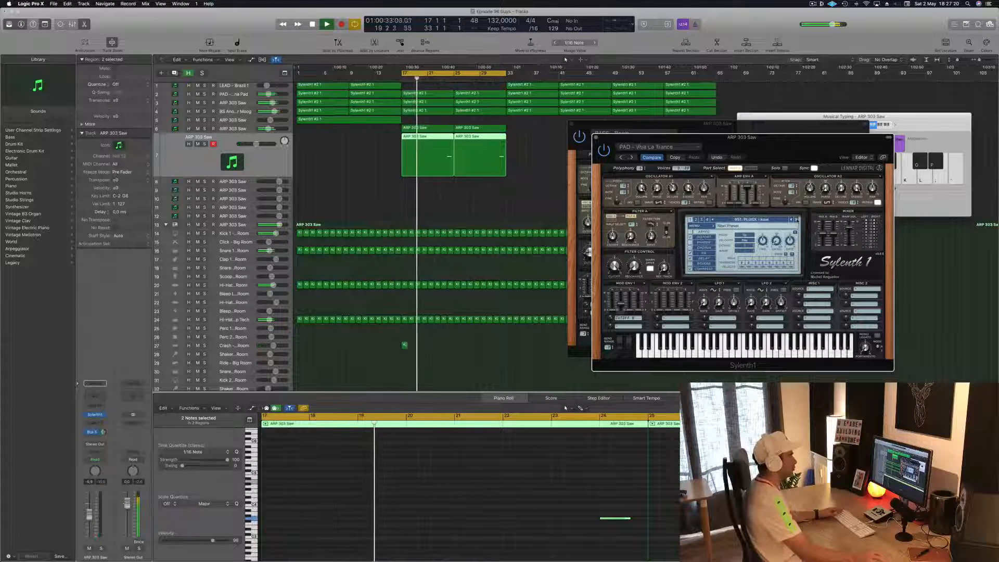
{"action": "left_click", "coordinate": [493, 80]}
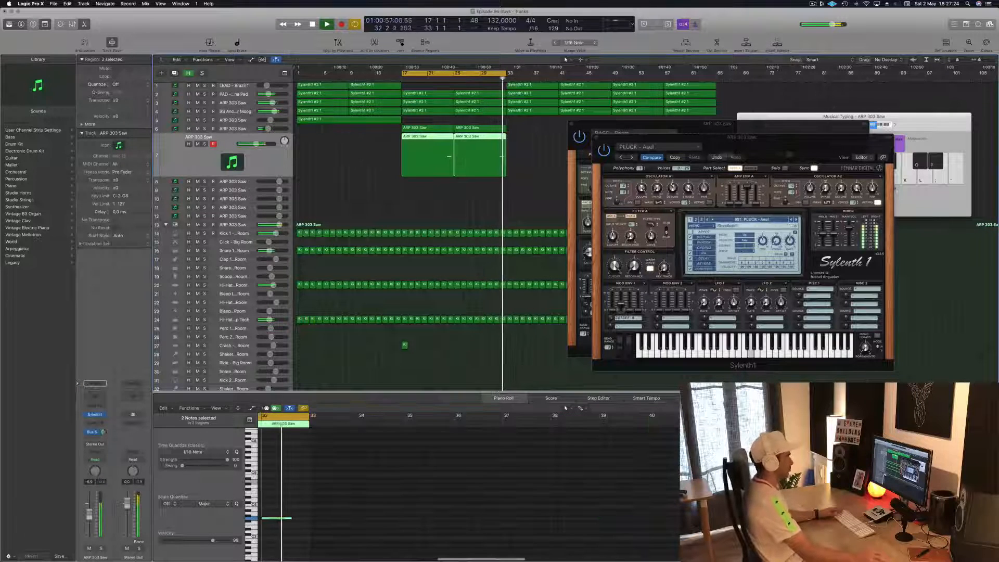
{"action": "left_click", "coordinate": [796, 219]}
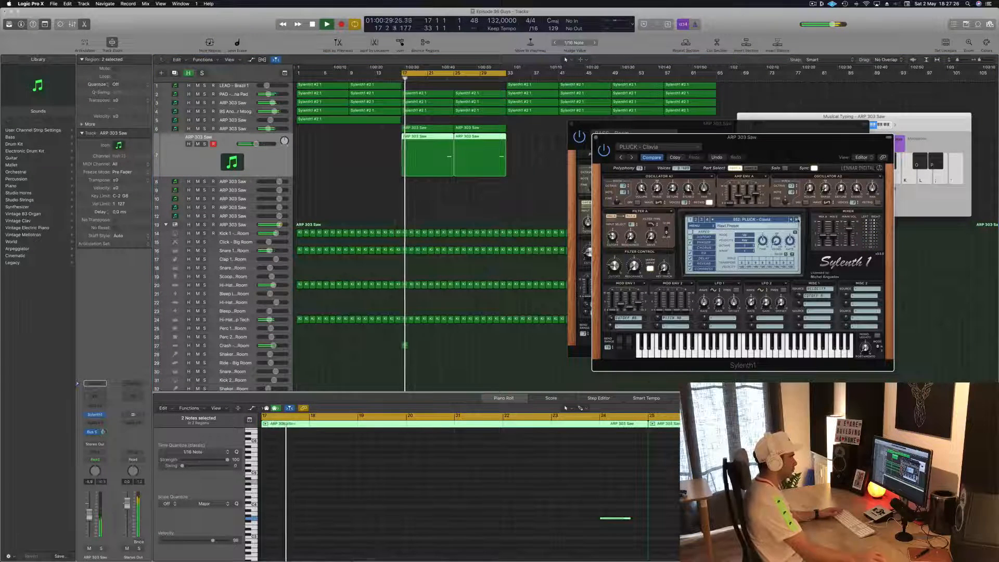
{"action": "left_click", "coordinate": [498, 79]}
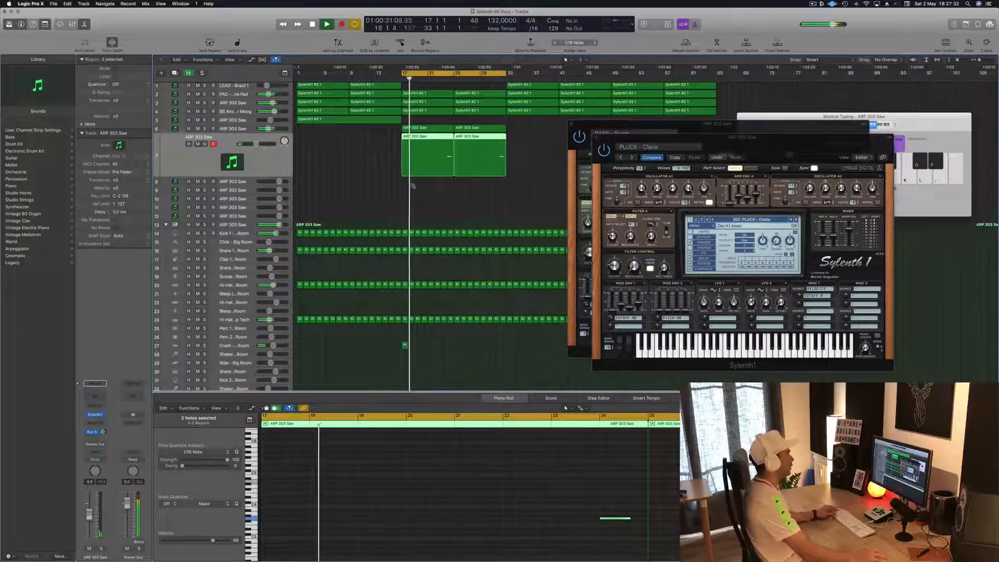
Zoom the arrangement out, close track 7's Sylenth1 window and move the BASS - Beam window clear of the regions
{"action": "key", "text": "super+Left"}
{"action": "left_click_drag", "start_coordinate": [593, 138], "coordinate": [698, 135]}
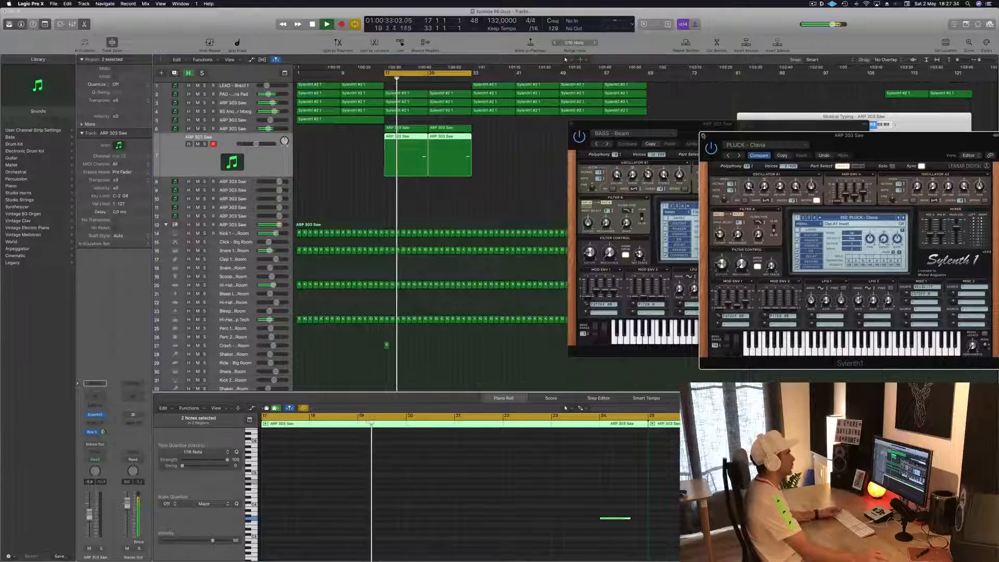
{"action": "left_click", "coordinate": [703, 136]}
{"action": "left_click", "coordinate": [812, 3]}
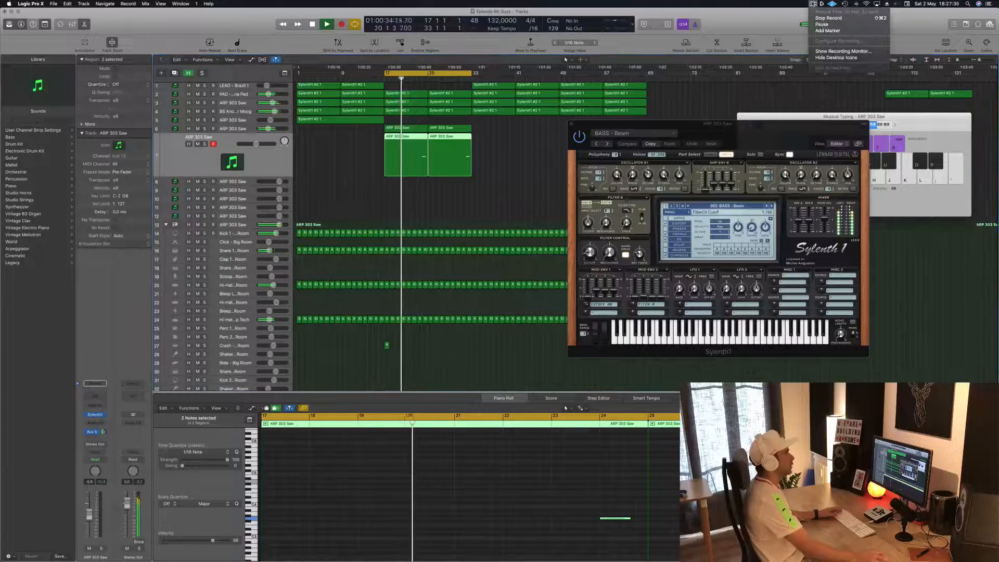
{"action": "left_click", "coordinate": [765, 21]}
{"action": "left_click_drag", "start_coordinate": [720, 129], "coordinate": [789, 137]}
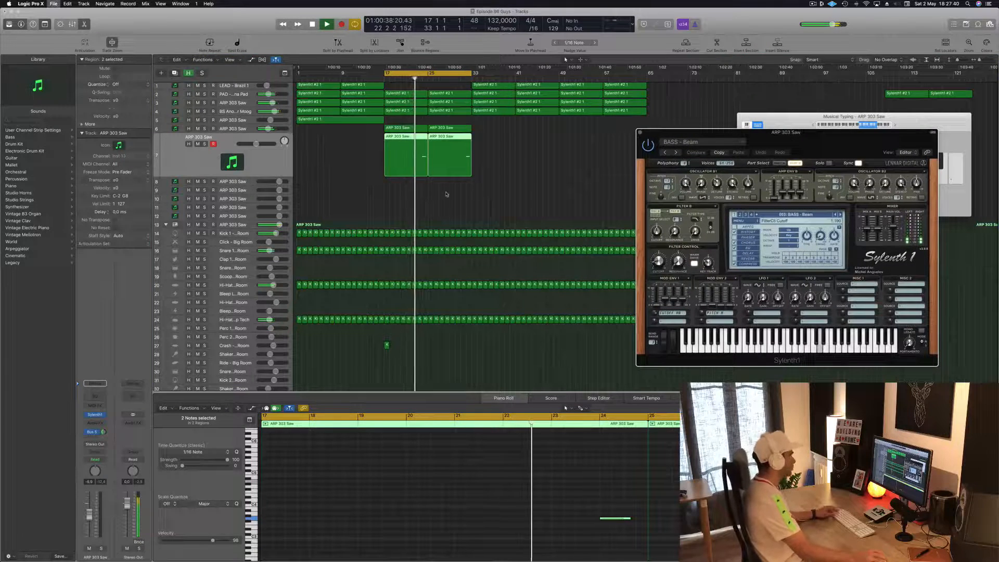
{"action": "key", "text": "super+Up"}
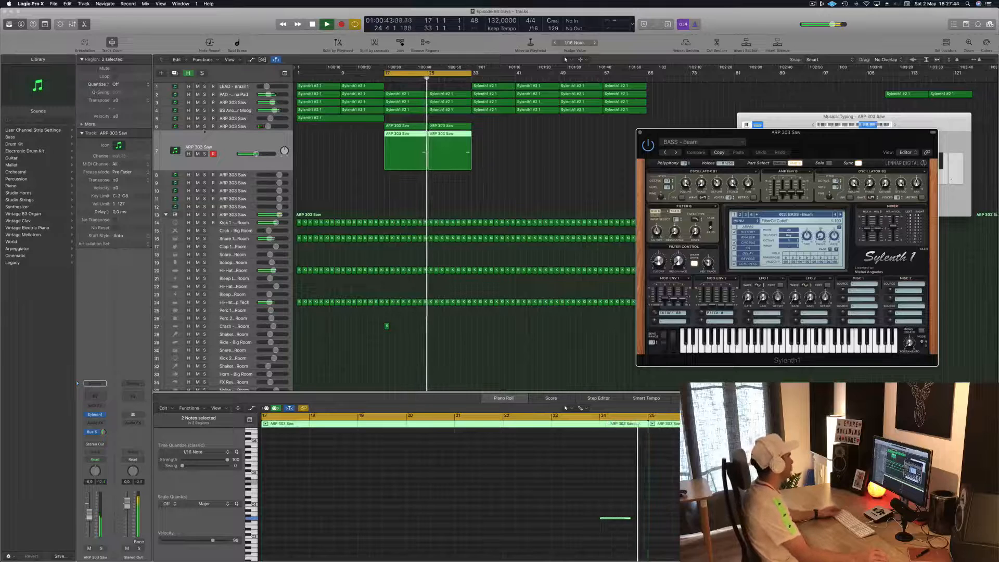
Deselect the break regions, select the LEAD - Brazil track and stop playback
{"action": "left_click", "coordinate": [203, 139]}
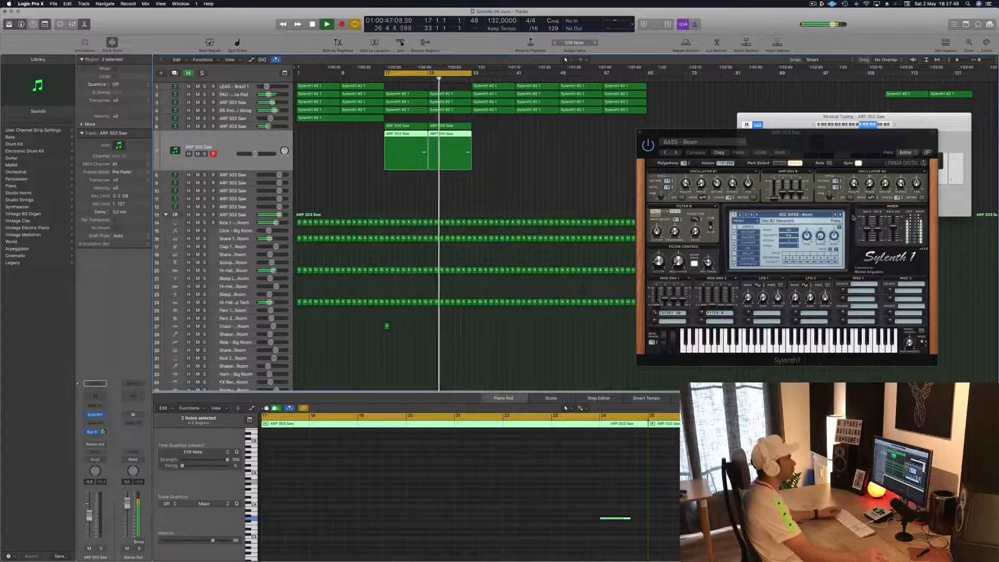
{"action": "left_click", "coordinate": [355, 152]}
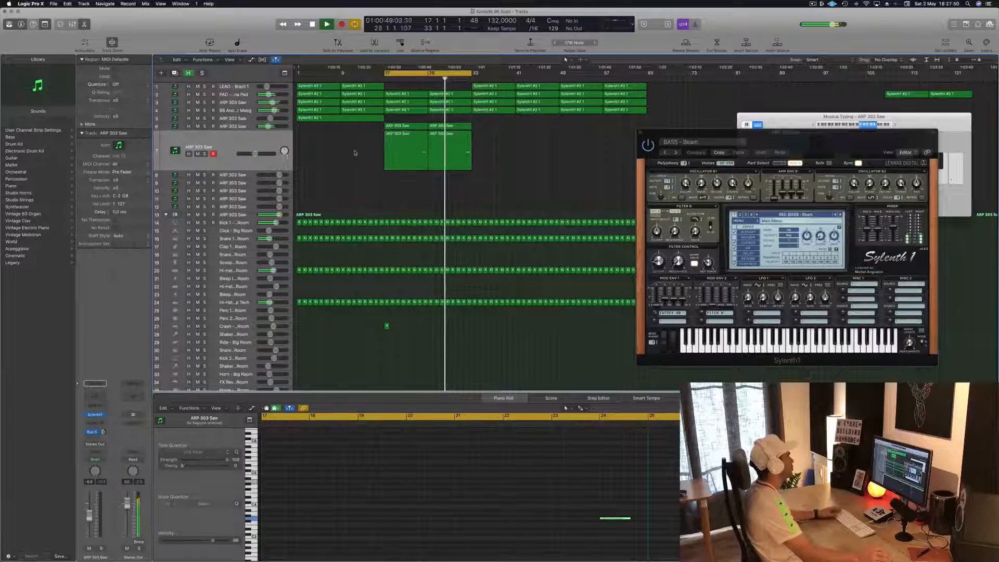
{"action": "left_click", "coordinate": [241, 126]}
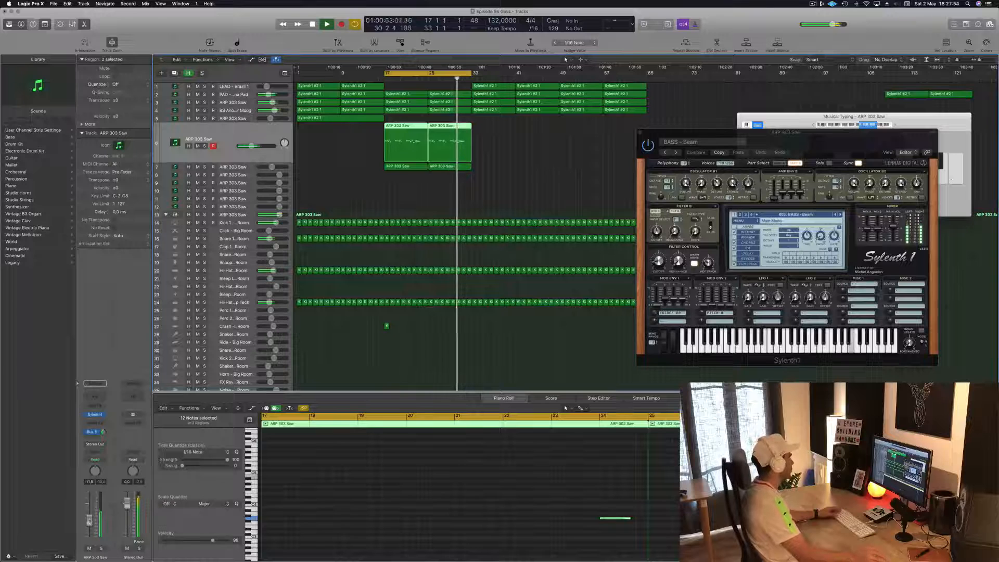
{"action": "left_click", "coordinate": [522, 172]}
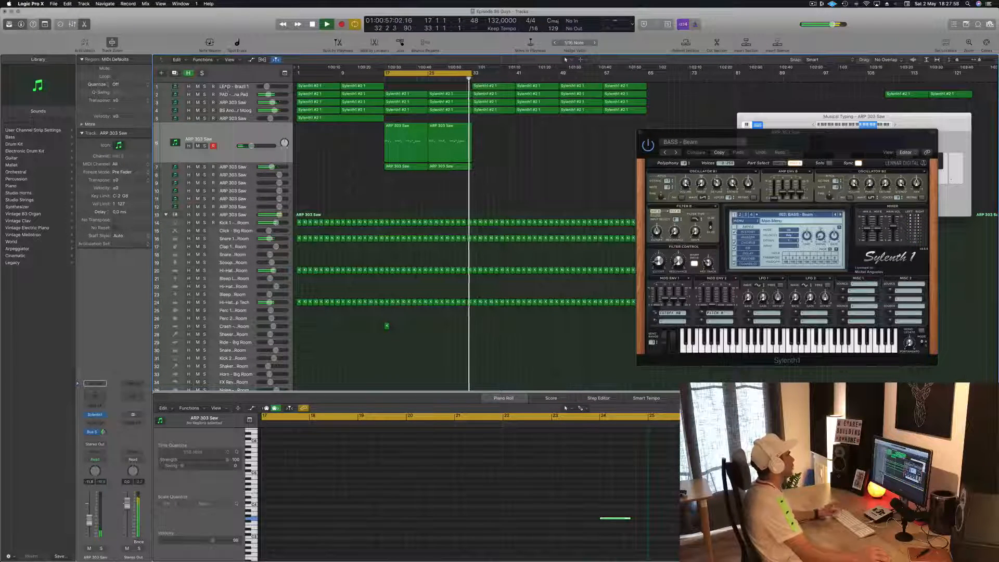
{"action": "left_click", "coordinate": [226, 89]}
{"action": "key", "text": "space"}
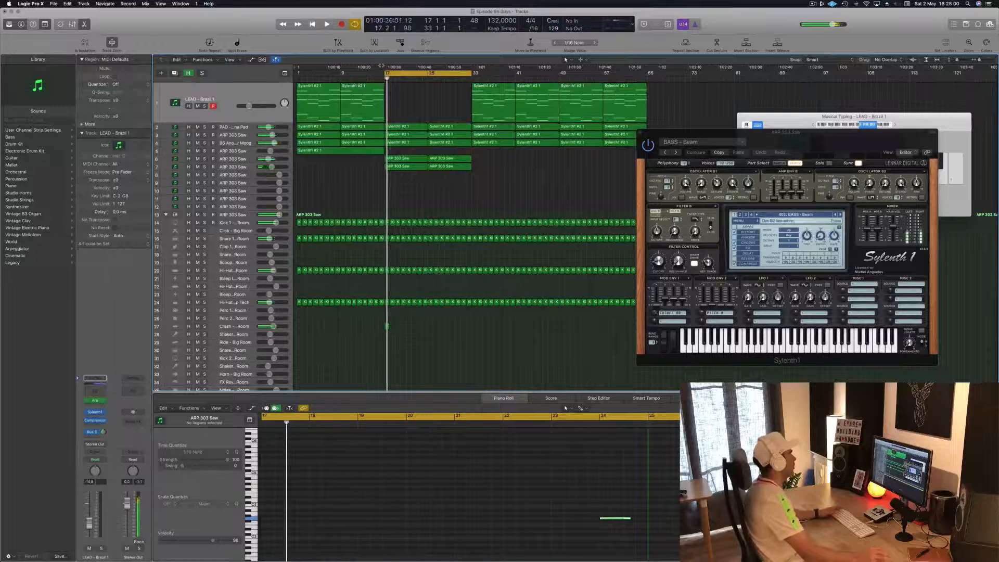
Extend the cycle range to bars 1 to 33, open the LEAD - Brazil 1 track's Sylenth1 clear of the regions and play from bar 1
{"action": "left_click_drag", "start_coordinate": [383, 72], "coordinate": [297, 74]}
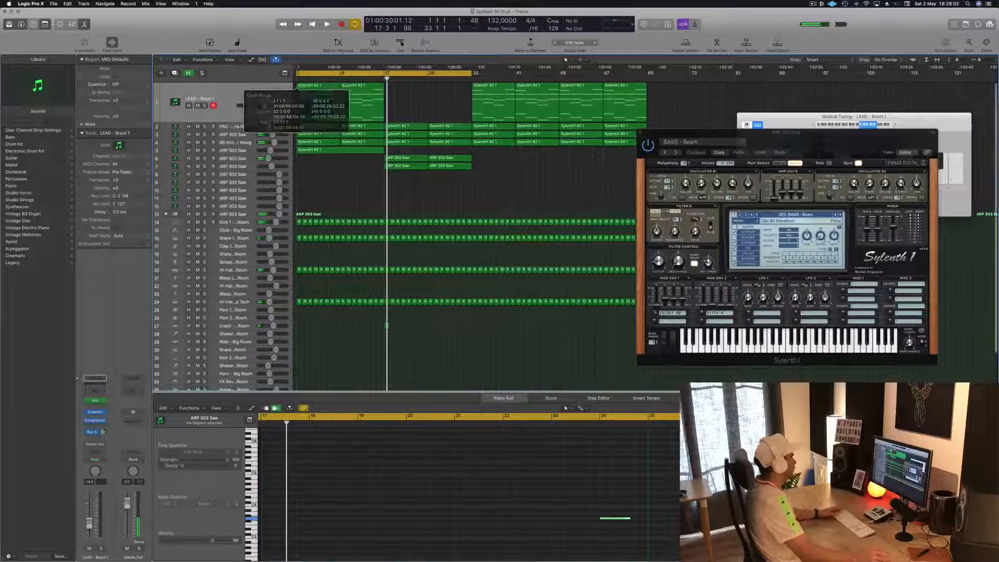
{"action": "left_click", "coordinate": [227, 91]}
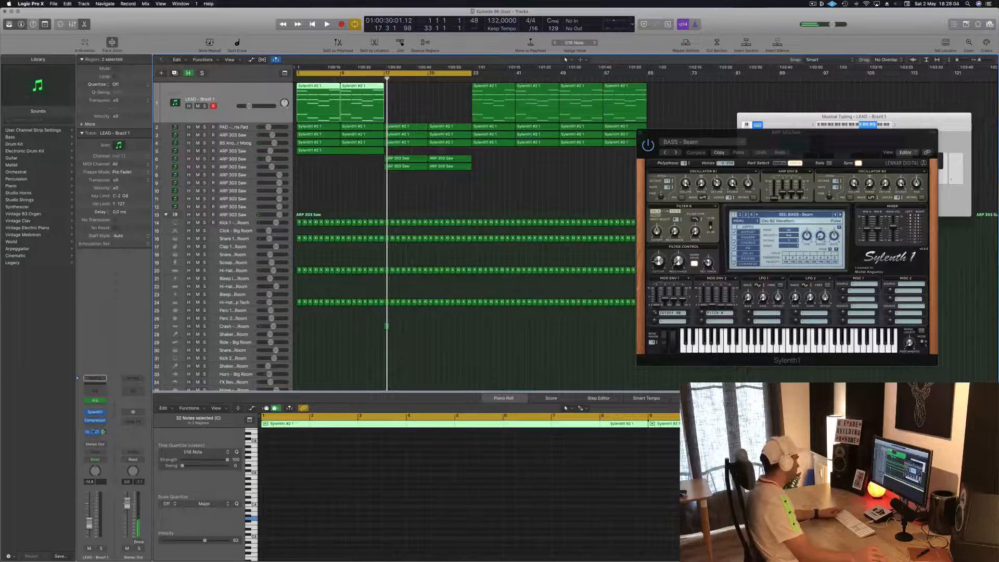
{"action": "left_click", "coordinate": [95, 412]}
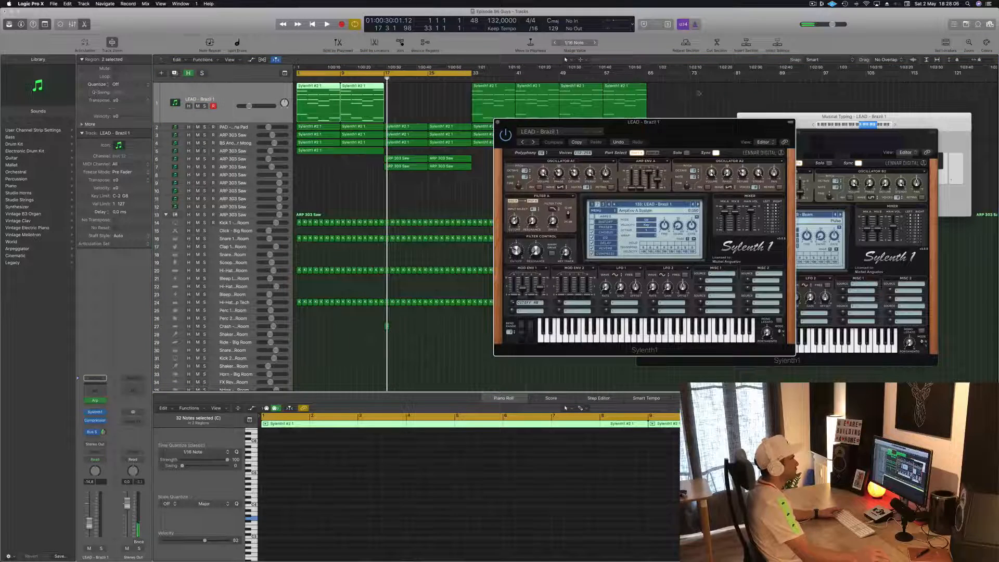
{"action": "left_click_drag", "start_coordinate": [686, 121], "coordinate": [786, 81]}
{"action": "key", "text": "space"}
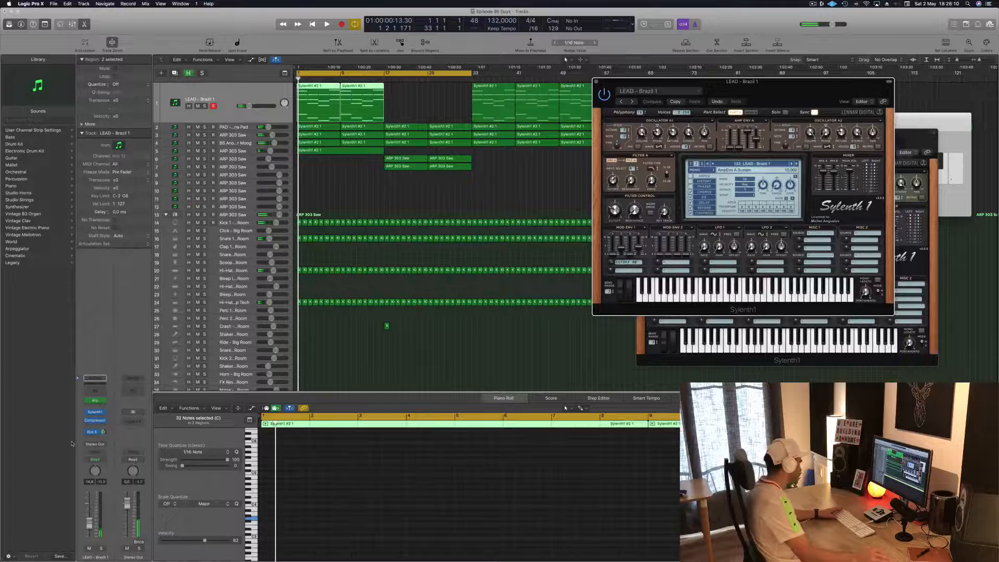
Set the LEAD - Brazil 1 track to Touch automation and record a Sylenth1 FilterCtl Cutoff movement from bar 1 during playback
{"action": "left_click", "coordinate": [103, 461]}
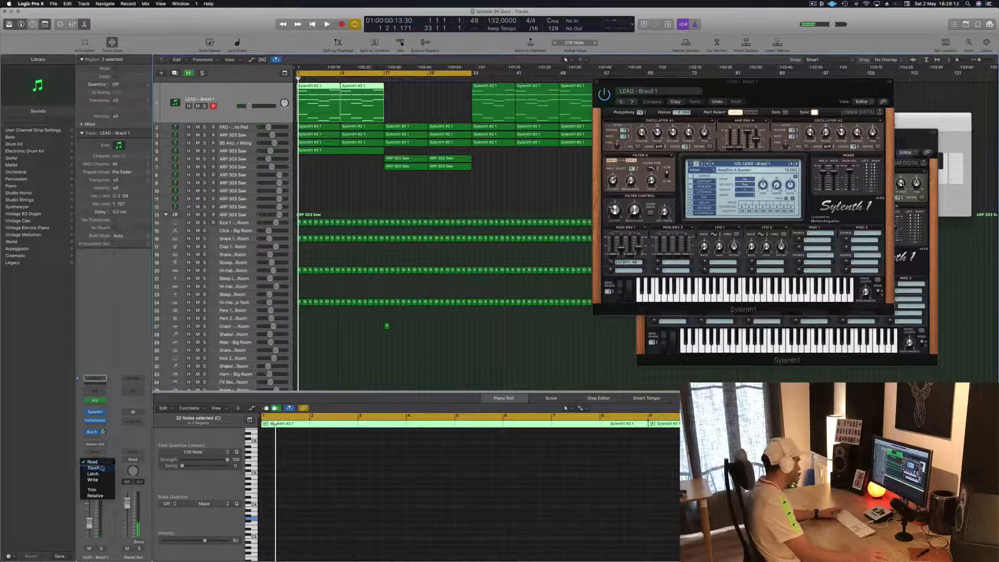
{"action": "left_click", "coordinate": [93, 468]}
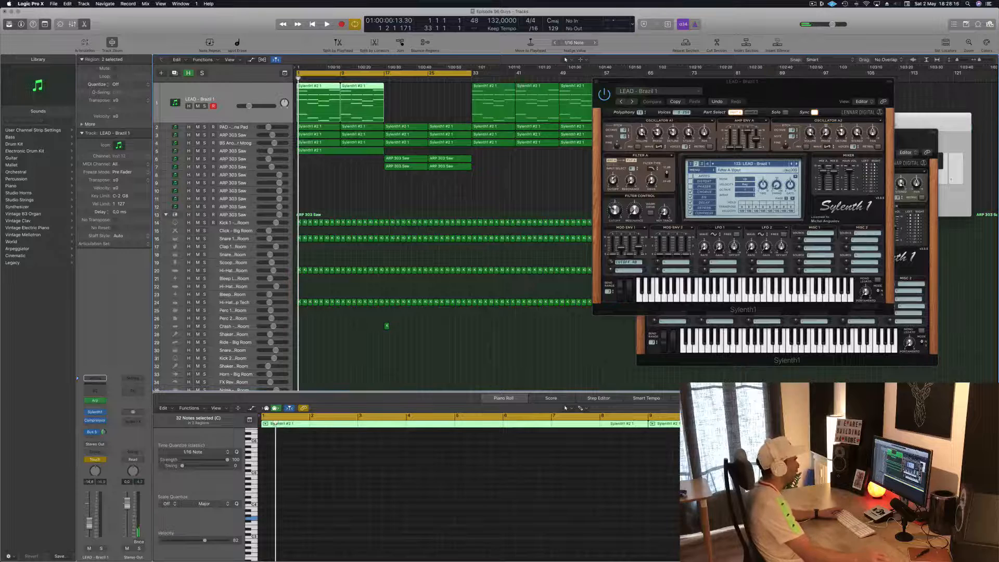
{"action": "key", "text": "space"}
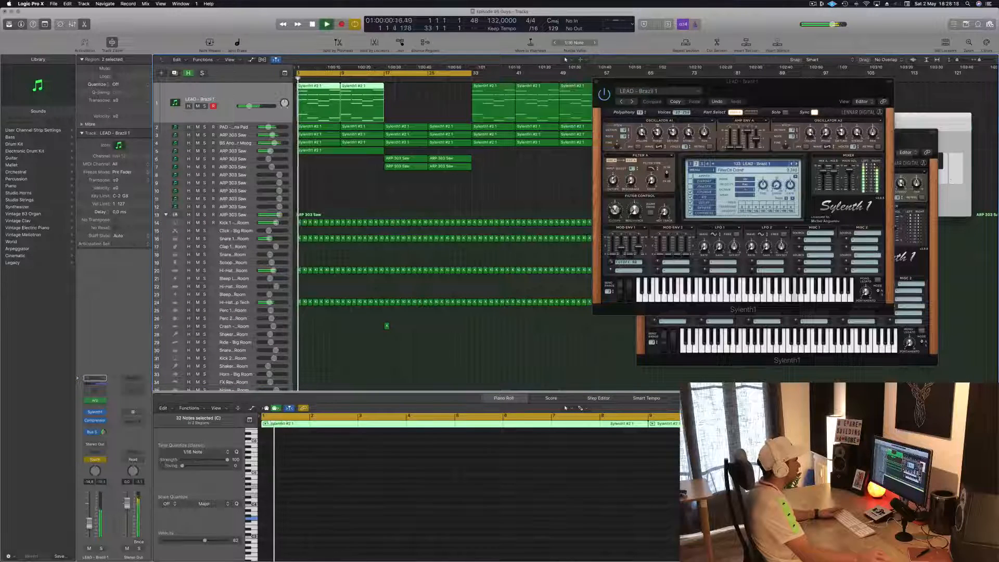
{"action": "left_click_drag", "start_coordinate": [614, 209], "coordinate": [614, 196]}
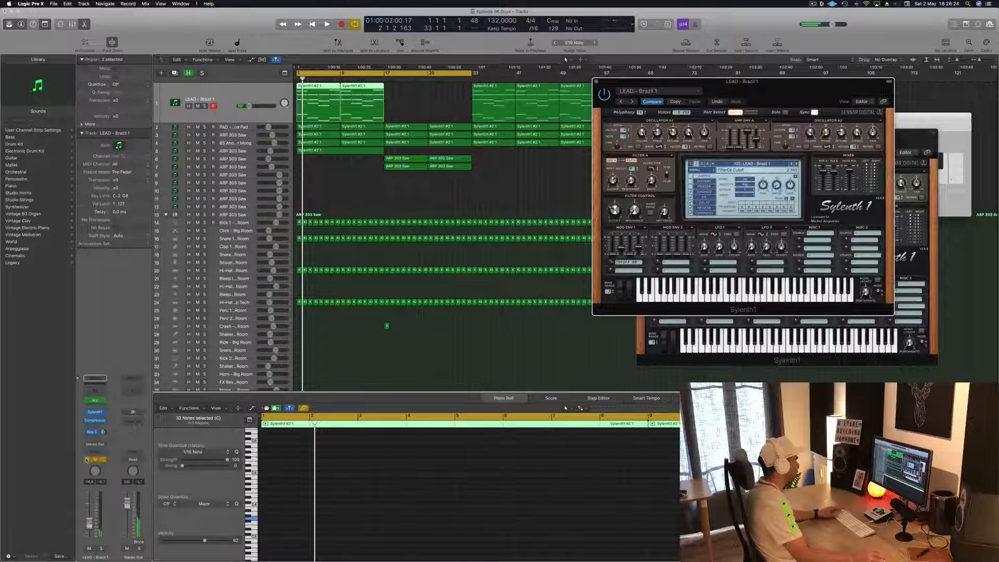
{"action": "key", "text": "space"}
{"action": "key", "text": "space"}
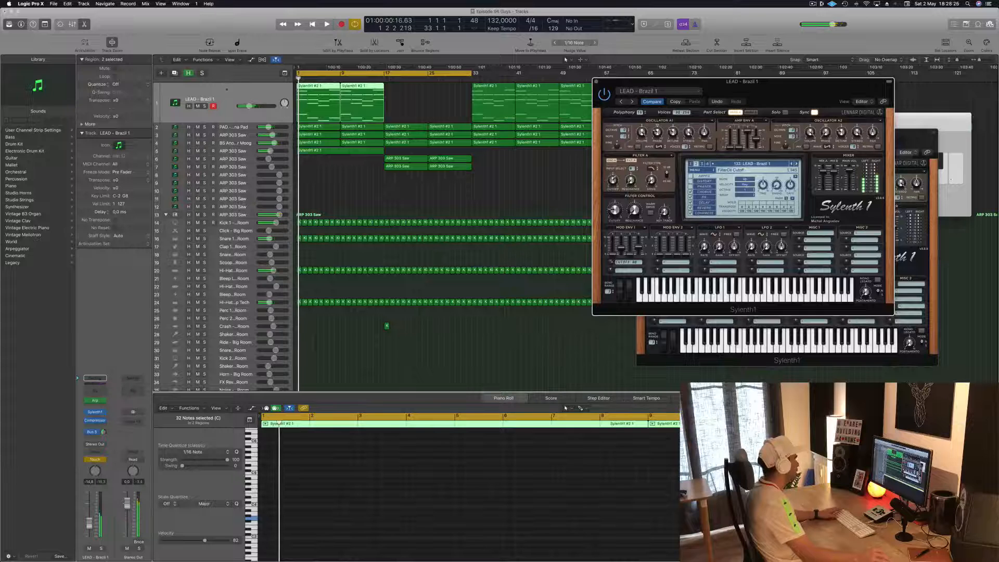
Show track automation, display the lead's Sylenth1 FilterCtl Cutoff lane and add an automation point near bar 9
{"action": "left_click", "coordinate": [232, 97]}
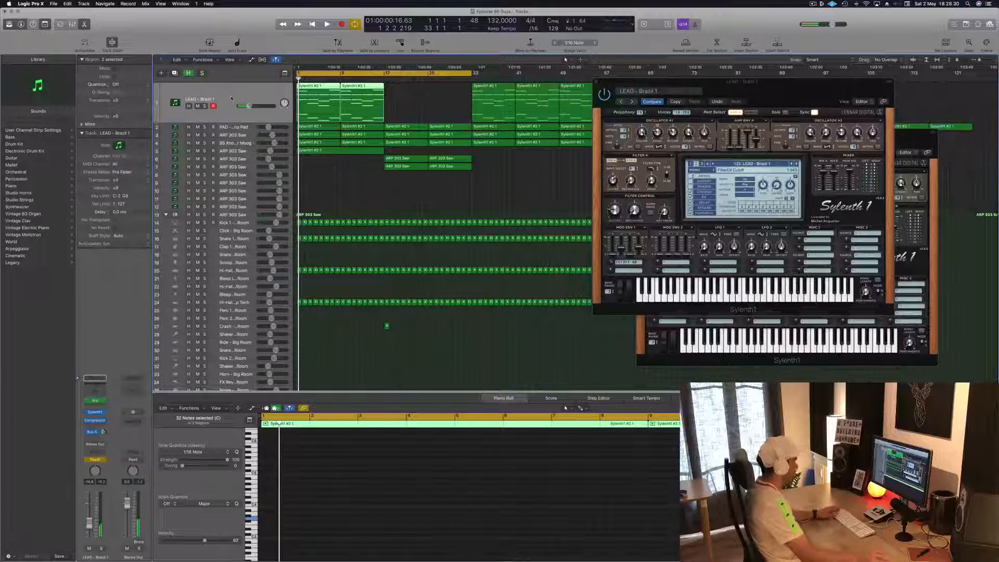
{"action": "key", "text": "a"}
{"action": "left_click", "coordinate": [224, 111]}
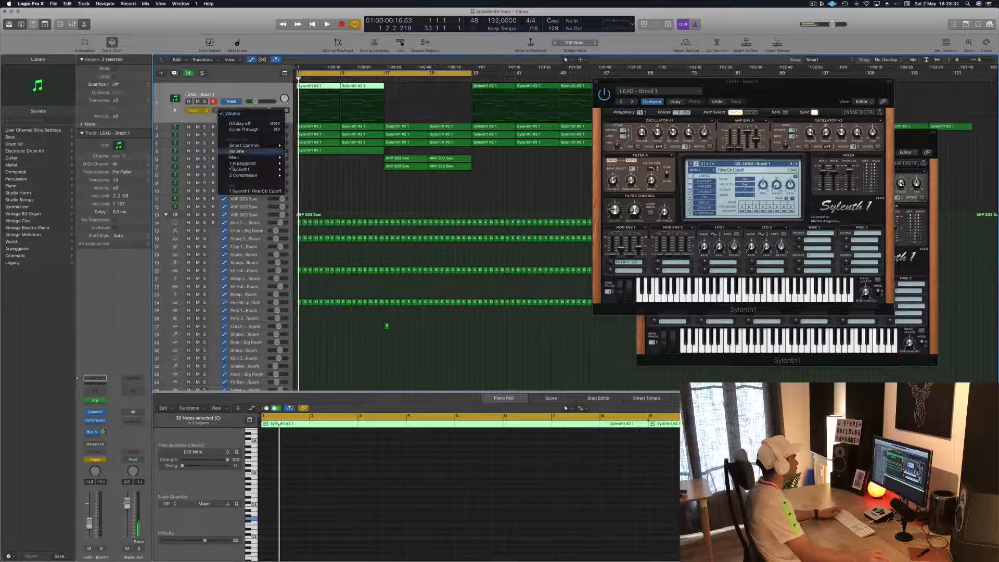
{"action": "left_click", "coordinate": [239, 191]}
{"action": "left_click", "coordinate": [318, 115]}
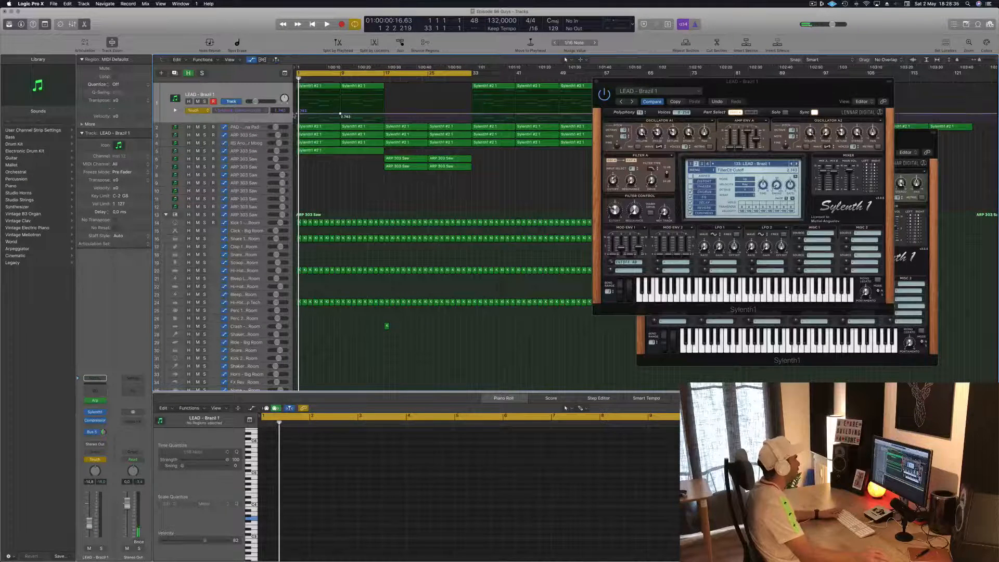
Shape the lead's cutoff automation into a gradual rise from bar 1 through bar 9 to bar 17, with the track in Read mode
{"action": "left_click_drag", "start_coordinate": [296, 114], "coordinate": [297, 120]}
{"action": "key", "text": "space"}
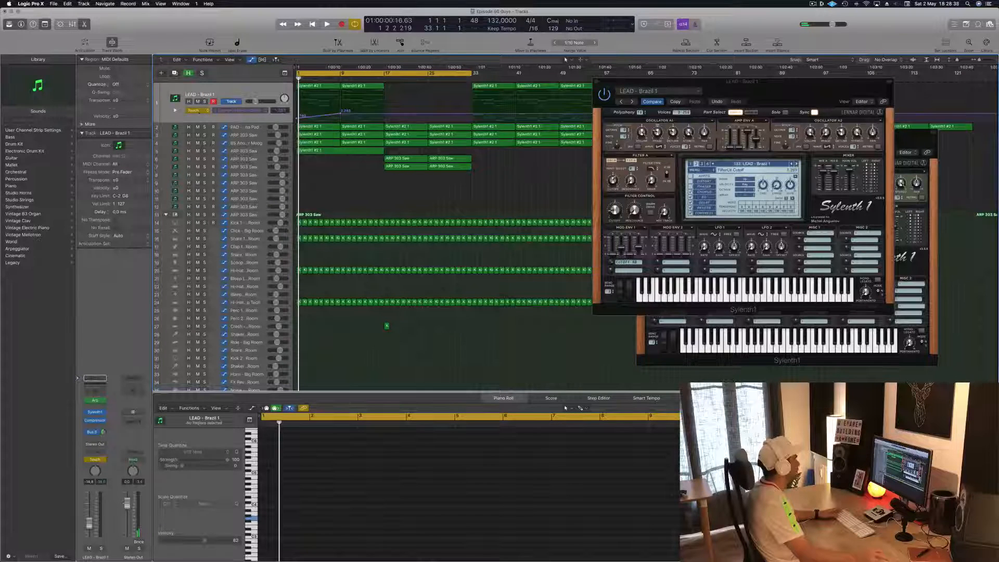
{"action": "left_click", "coordinate": [195, 111]}
{"action": "left_click", "coordinate": [200, 105]}
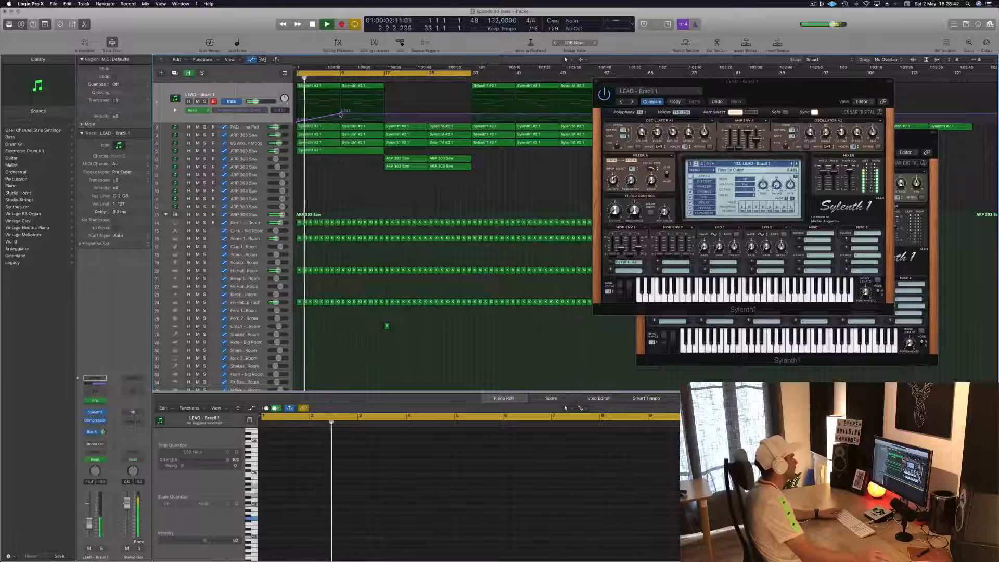
{"action": "left_click_drag", "start_coordinate": [340, 113], "coordinate": [340, 116]}
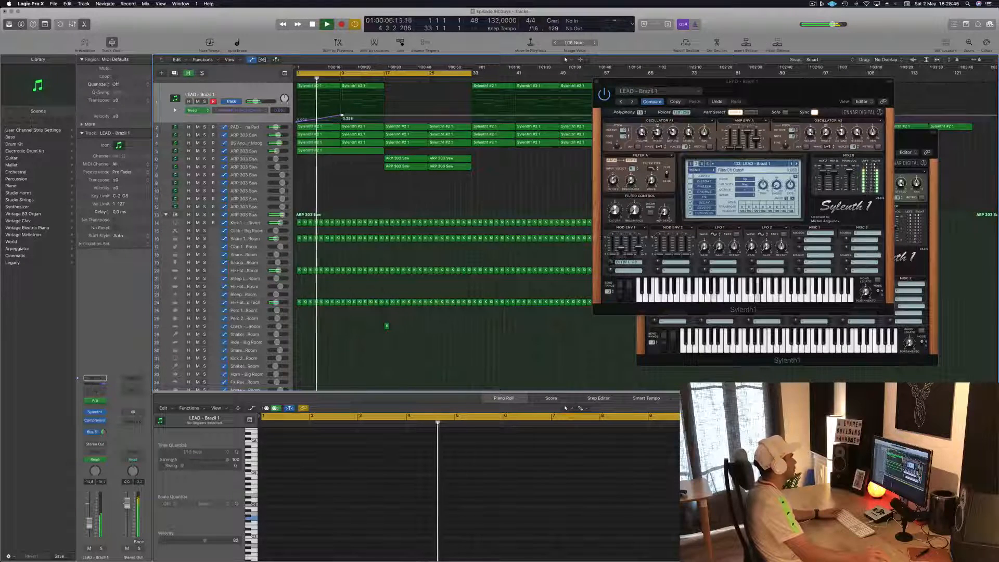
{"action": "left_click_drag", "start_coordinate": [343, 117], "coordinate": [383, 114]}
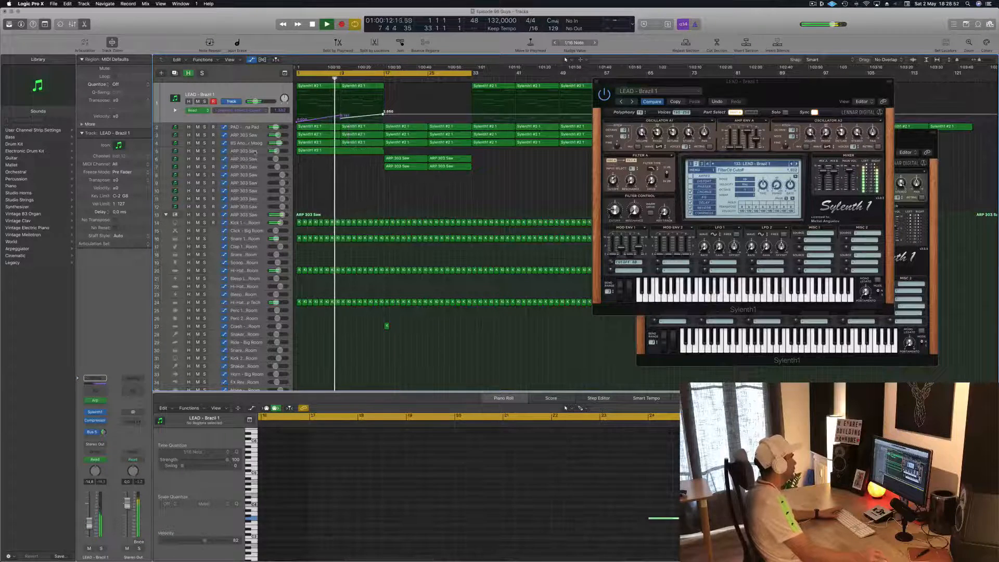
Select the Mega Saw Riser track, lower its volume to about -12.8 dB and raise its bus send slightly
{"action": "left_click", "coordinate": [365, 150]}
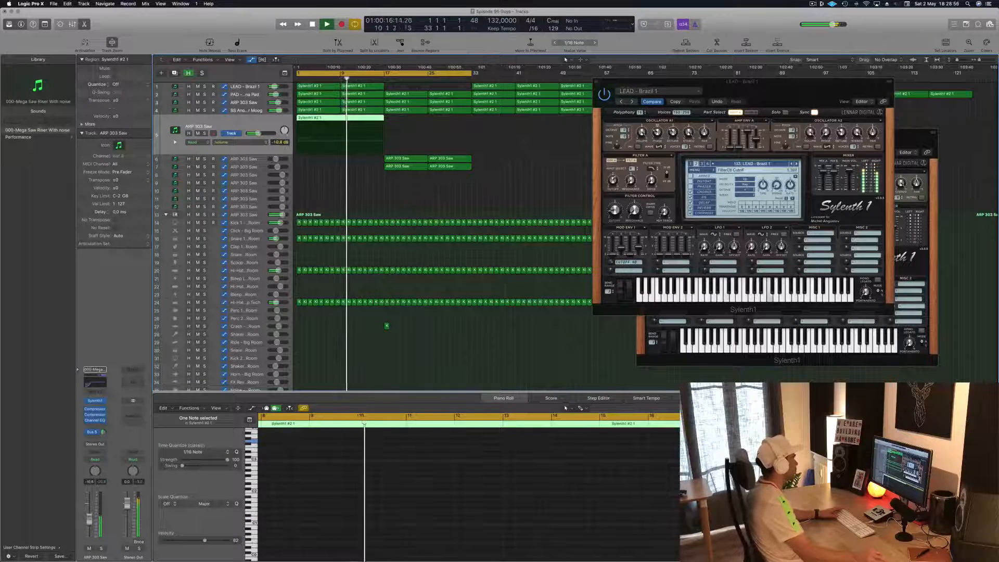
{"action": "left_click", "coordinate": [371, 203]}
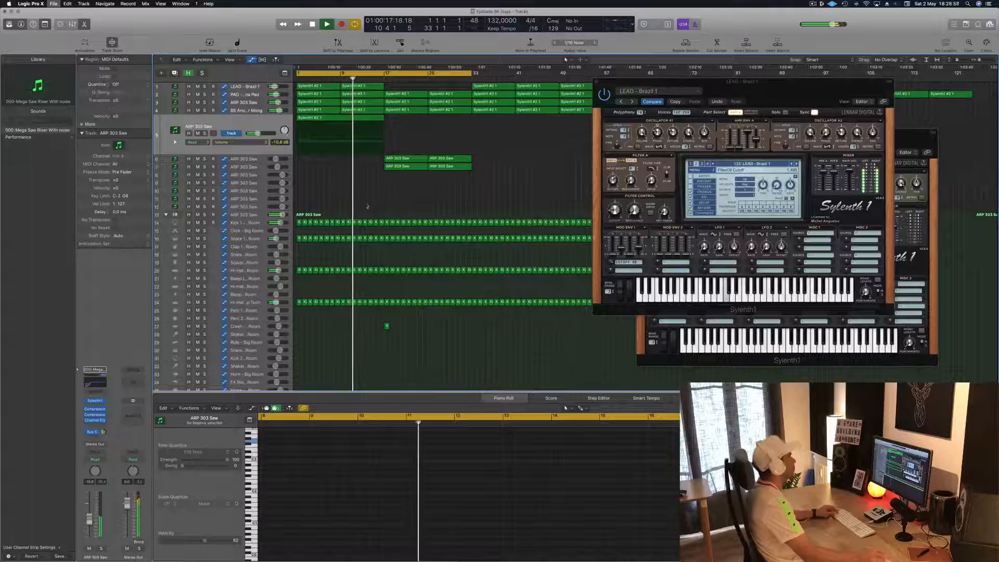
{"action": "left_click_drag", "start_coordinate": [783, 97], "coordinate": [902, 125]}
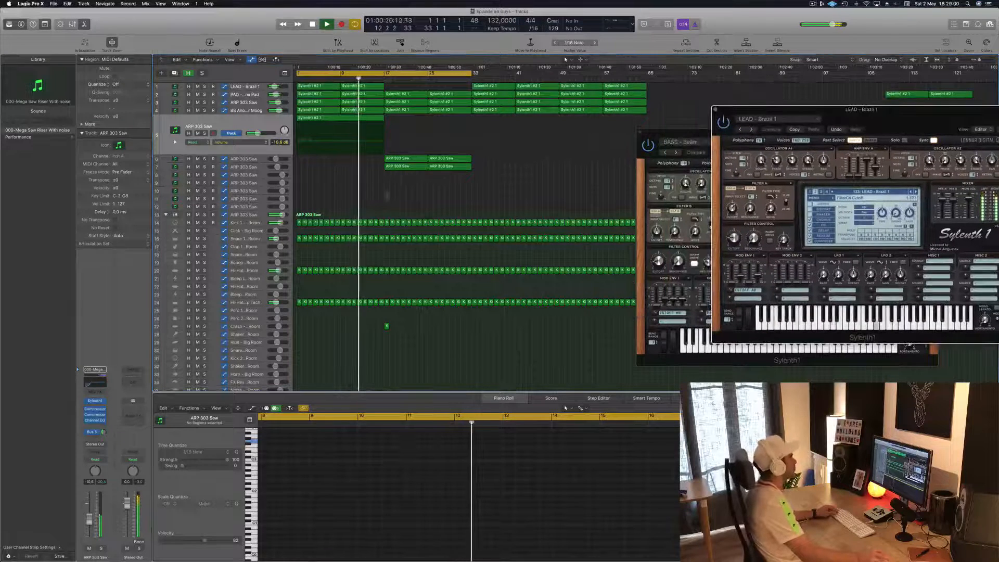
{"action": "left_click", "coordinate": [330, 201]}
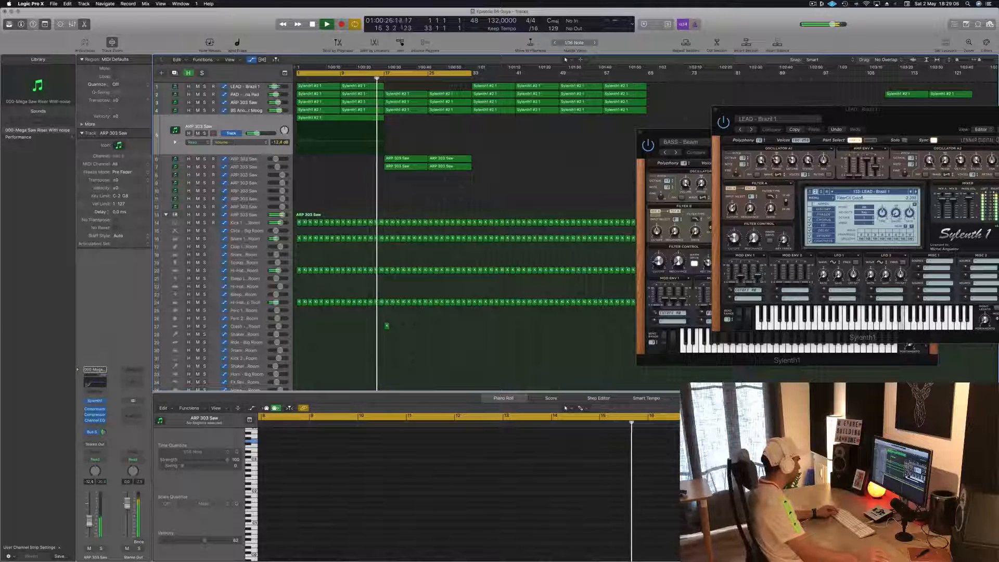
{"action": "left_click_drag", "start_coordinate": [104, 432], "coordinate": [104, 429]}
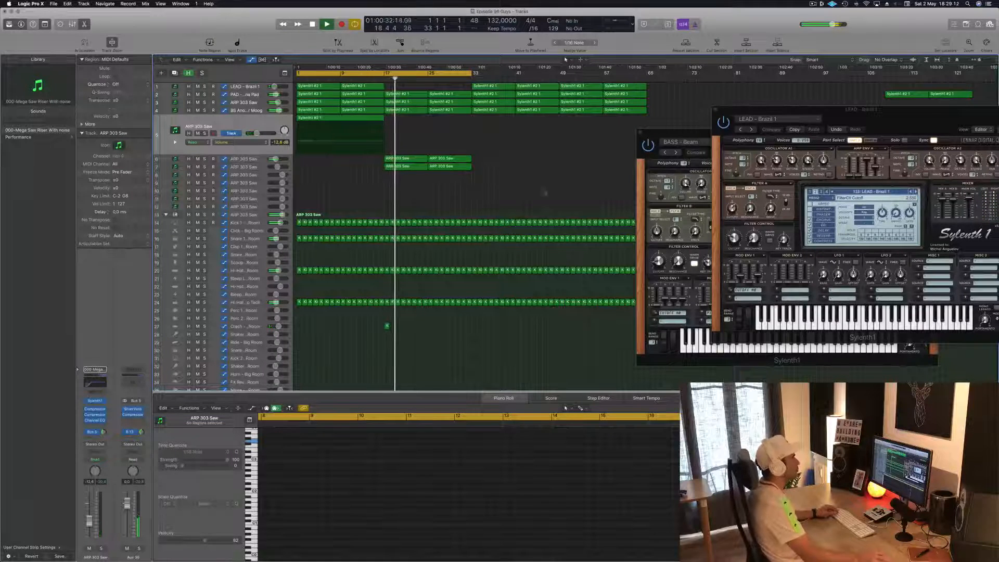
Clear the LEAD - Brazil 1 and BASS - Beam Sylenth1 windows off the arrangement
{"action": "left_click_drag", "start_coordinate": [847, 111], "coordinate": [416, 162]}
{"action": "left_click", "coordinate": [536, 137]}
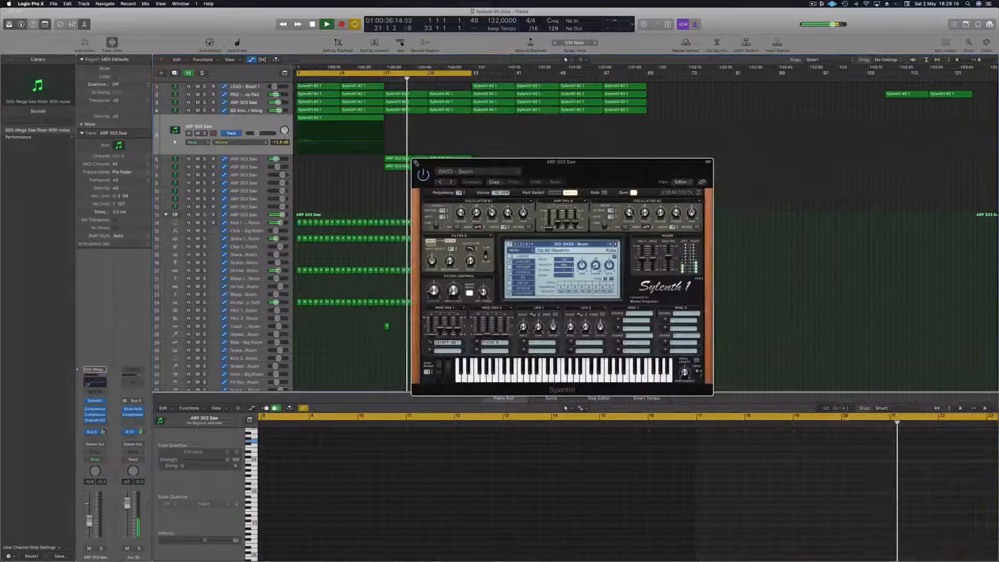
{"action": "left_click", "coordinate": [415, 162]}
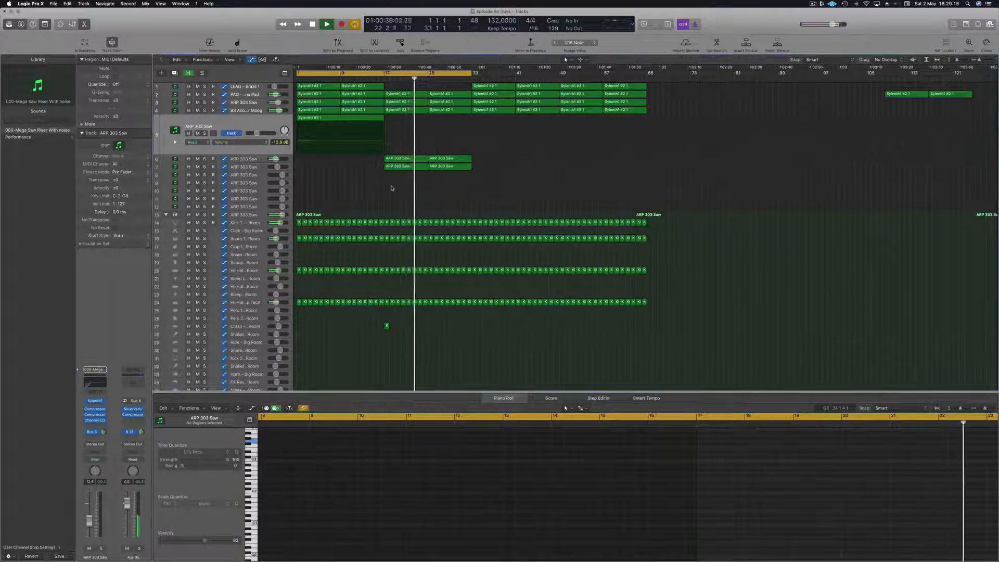
Set the PAD - Anjuna Pad track to Touch automation, record a small Sylenth1 filter cutoff change and close the plug-in window
{"action": "left_click", "coordinate": [243, 94]}
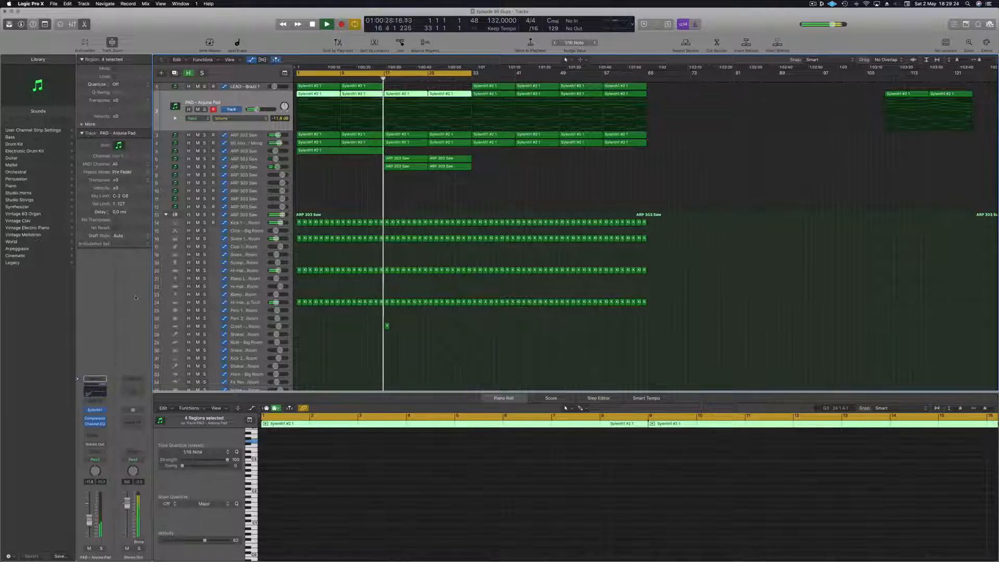
{"action": "left_click", "coordinate": [97, 460]}
{"action": "left_click", "coordinate": [96, 467]}
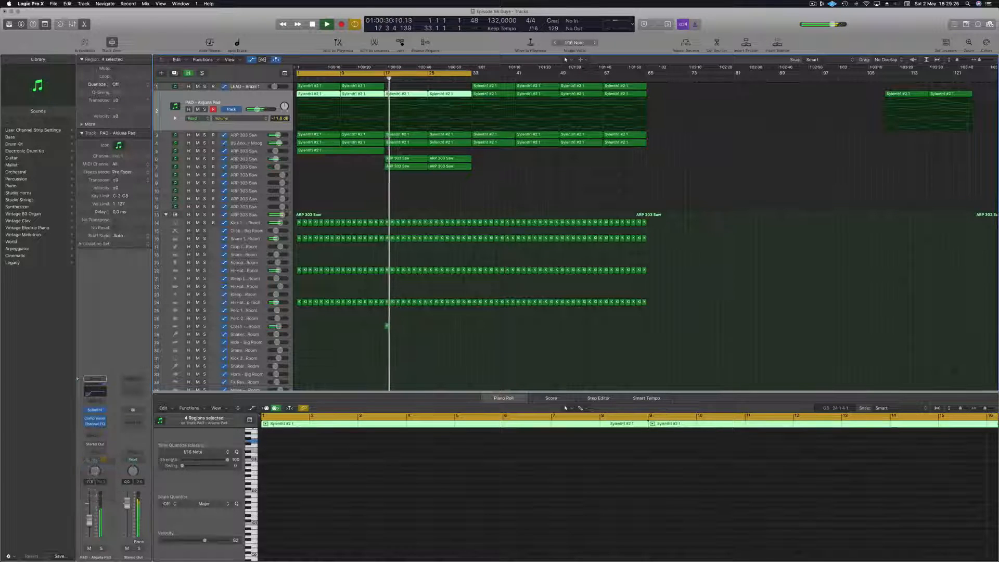
{"action": "left_click", "coordinate": [95, 410]}
{"action": "left_click_drag", "start_coordinate": [659, 189], "coordinate": [660, 186]}
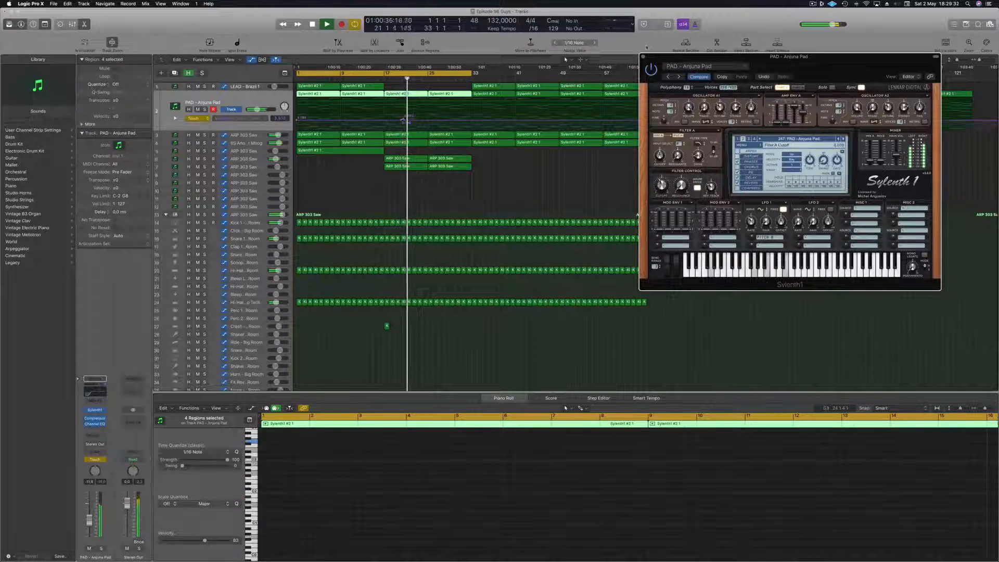
{"action": "left_click", "coordinate": [643, 57]}
Restart playback from bar 1 and move the pad's cutoff automation point back to bar 17
{"action": "key", "text": "space"}
{"action": "key", "text": "space"}
{"action": "left_click_drag", "start_coordinate": [403, 121], "coordinate": [384, 121]}
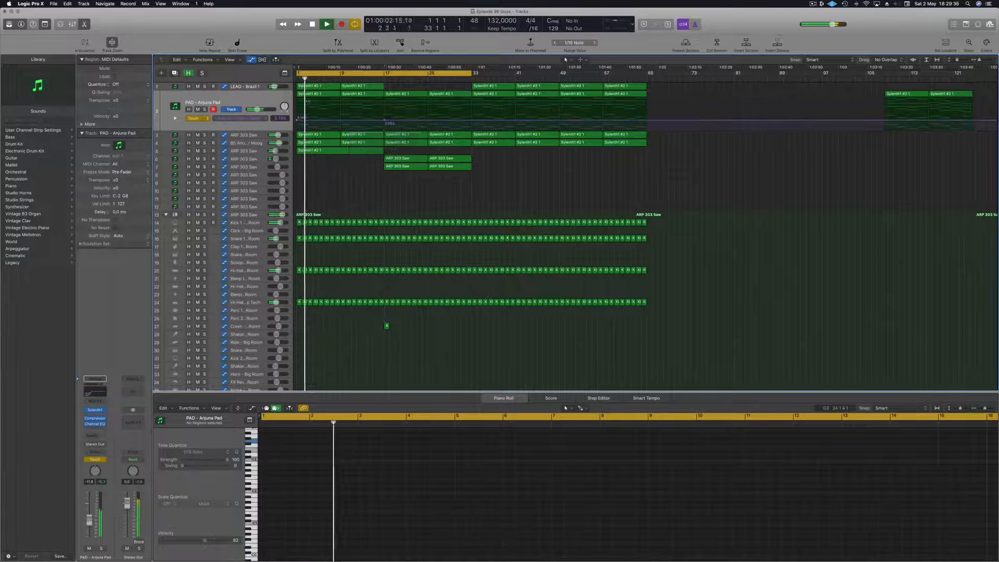
Return to the LEAD - Brazil 1 track, lower its cutoff automation point at bar 1 slightly and replay from the start
{"action": "key", "text": "Up"}
{"action": "key", "text": "space"}
{"action": "key", "text": "space"}
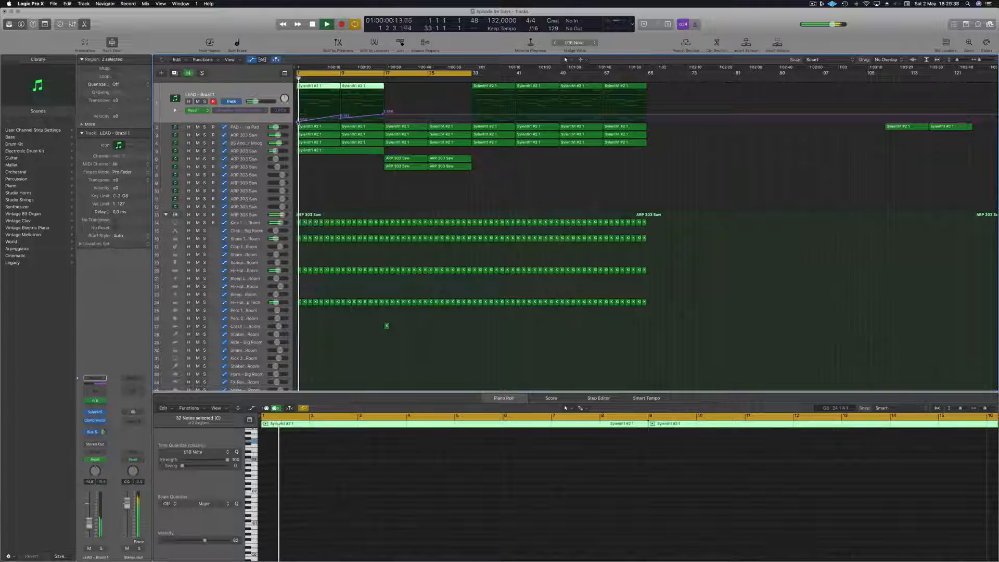
{"action": "left_click_drag", "start_coordinate": [297, 121], "coordinate": [297, 122]}
{"action": "key", "text": "space"}
{"action": "key", "text": "space"}
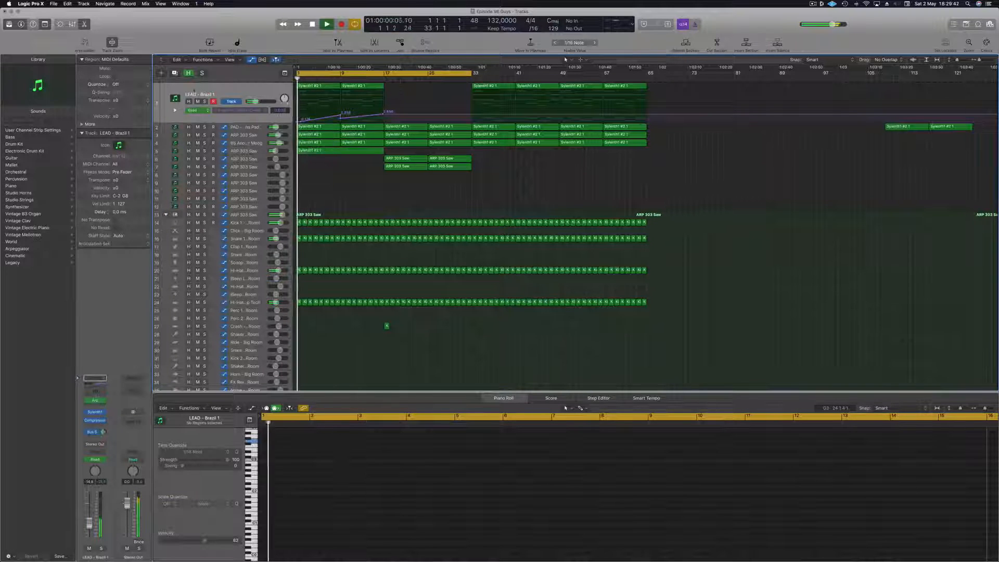
Select the PAD - Anjuna Pad track and switch its automation mode from Touch to Read
{"action": "left_click", "coordinate": [256, 89]}
{"action": "left_click", "coordinate": [258, 128]}
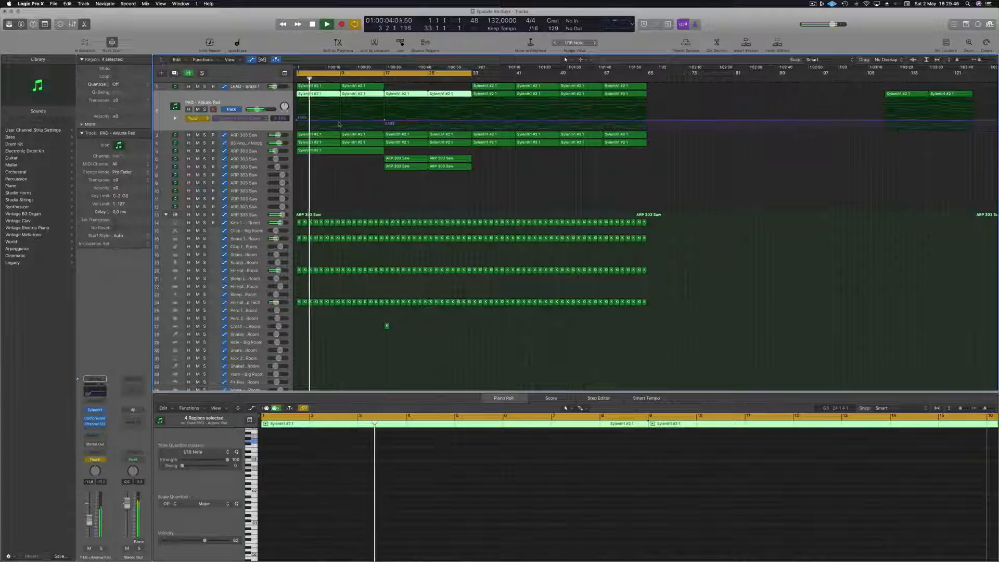
{"action": "left_click", "coordinate": [207, 118]}
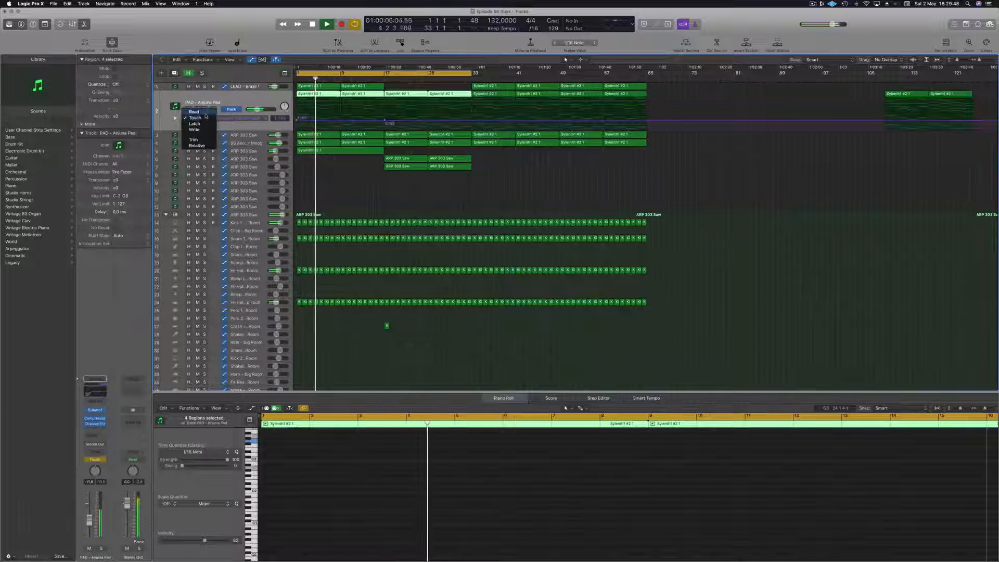
{"action": "left_click", "coordinate": [194, 111]}
Add two short rising ramps to the pad's filter cutoff automation, one leading into bar 9 and one into bar 17
{"action": "left_click", "coordinate": [329, 121]}
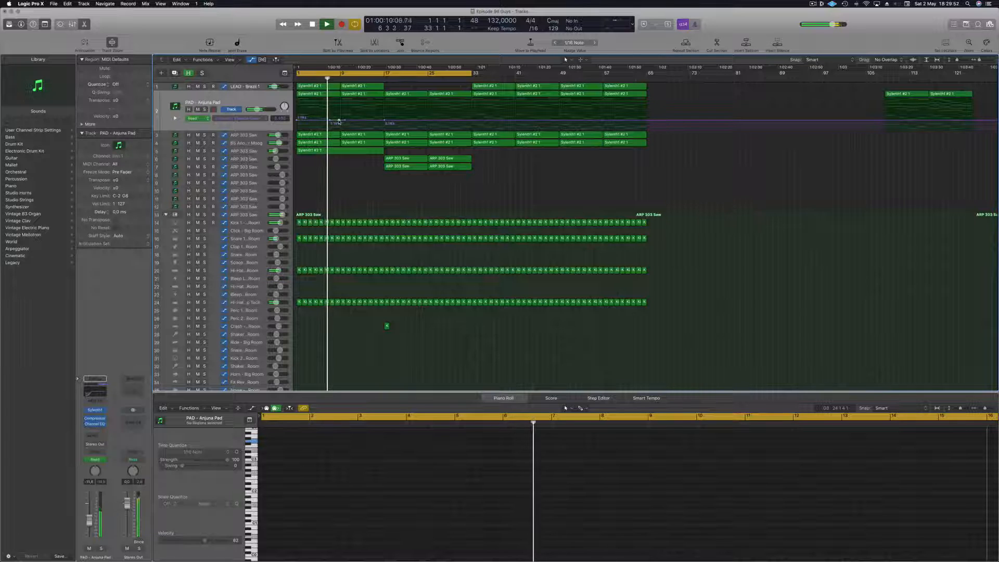
{"action": "left_click_drag", "start_coordinate": [339, 121], "coordinate": [339, 110]}
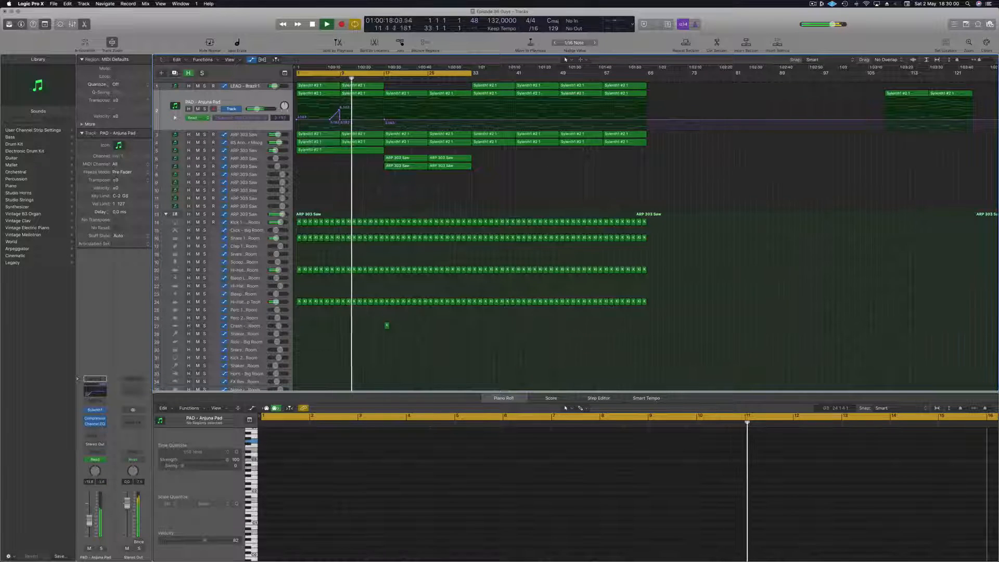
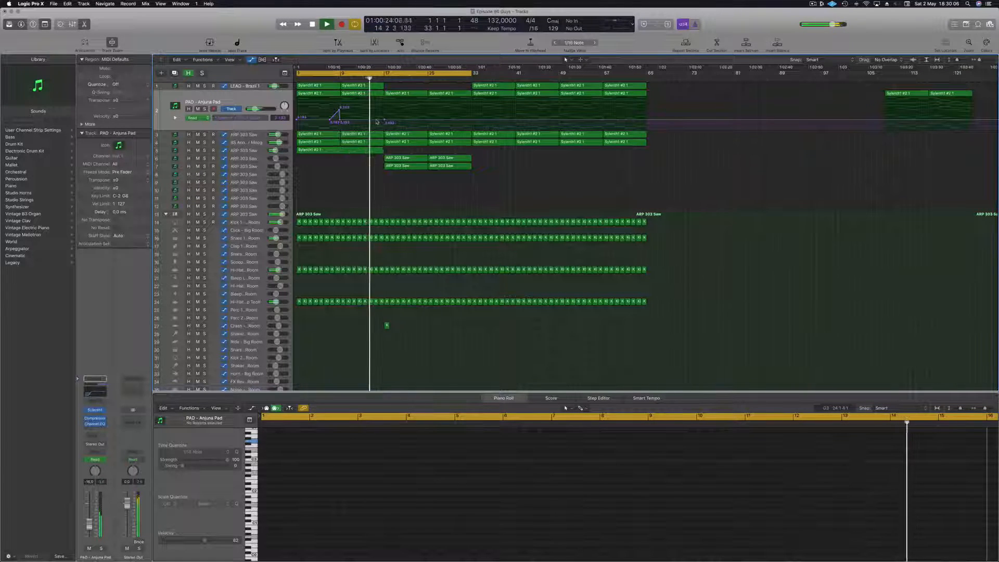
{"action": "left_click", "coordinate": [376, 120]}
{"action": "mouse_move", "coordinate": [382, 123]}
{"action": "left_mouse_down"}
{"action": "mouse_move", "coordinate": [384, 108]}
{"action": "mouse_move", "coordinate": [373, 120]}
{"action": "mouse_move", "coordinate": [385, 111]}
{"action": "mouse_move", "coordinate": [385, 120]}
{"action": "left_mouse_up"}
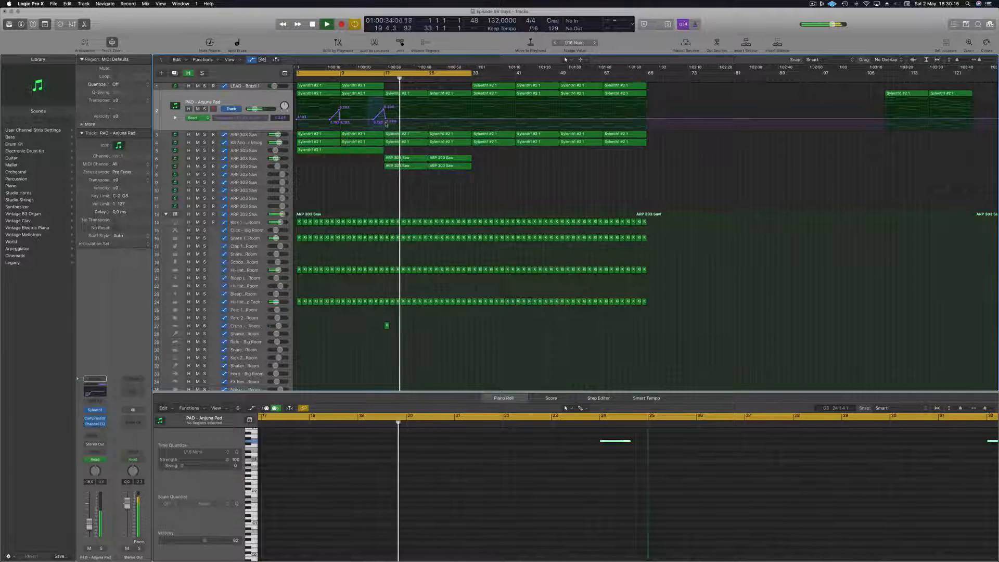
Add a third short rising ramp to the pad's filter cutoff automation leading into bar 25, and replay from bar 16
{"action": "left_click_drag", "start_coordinate": [385, 124], "coordinate": [429, 122]}
{"action": "left_click", "coordinate": [378, 124]}
{"action": "key", "text": "Return"}
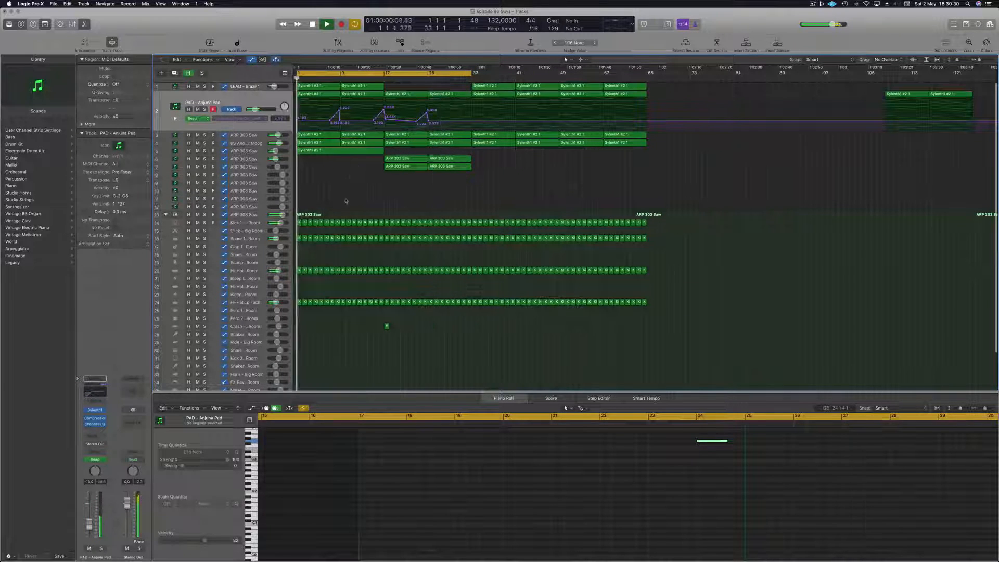
{"action": "left_click", "coordinate": [378, 78]}
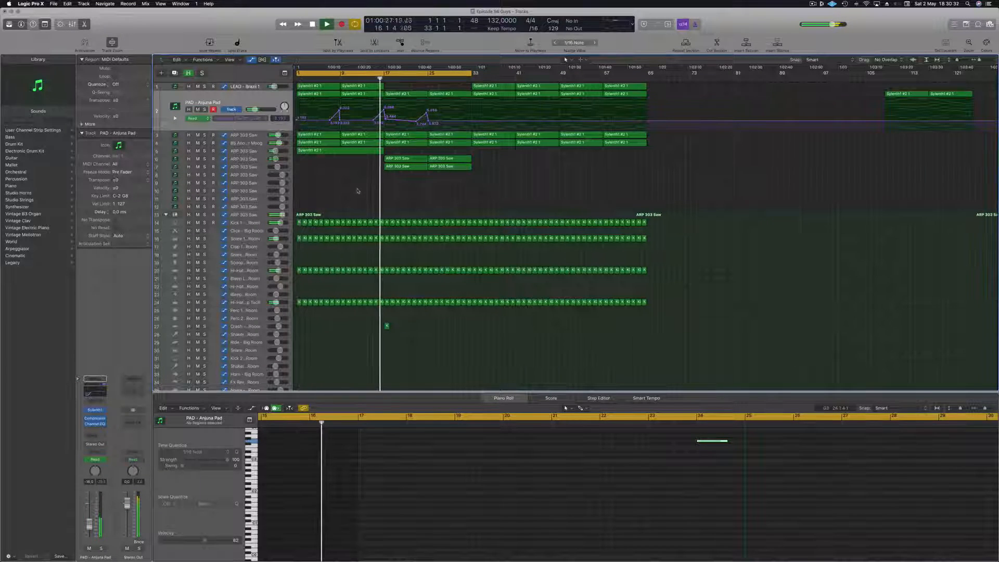
Select the upper ARP 303 Saw layer that starts at bar 17 and inspect its BASS - Beam preset in Sylenth1 during playback
{"action": "left_click", "coordinate": [252, 159]}
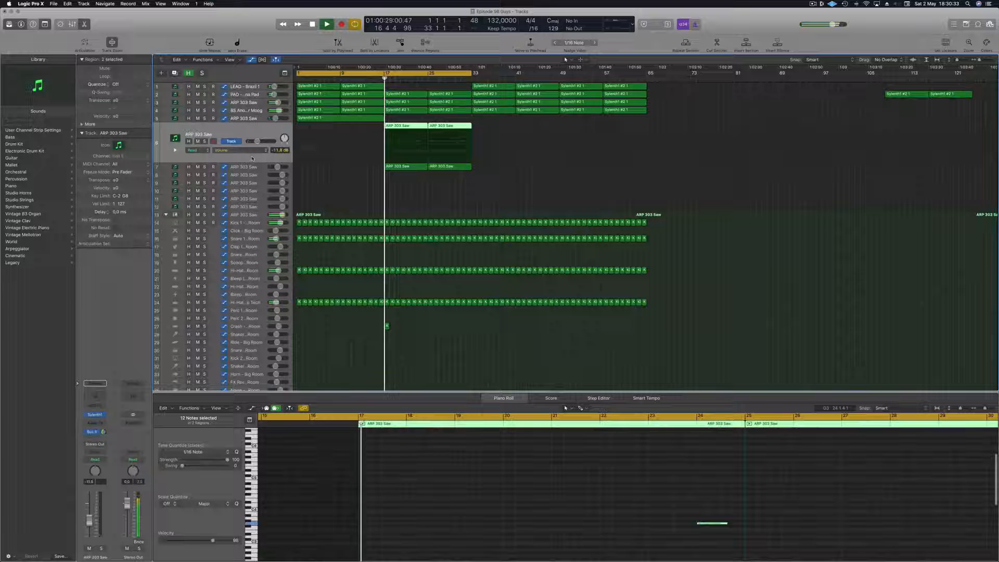
{"action": "left_click", "coordinate": [365, 184]}
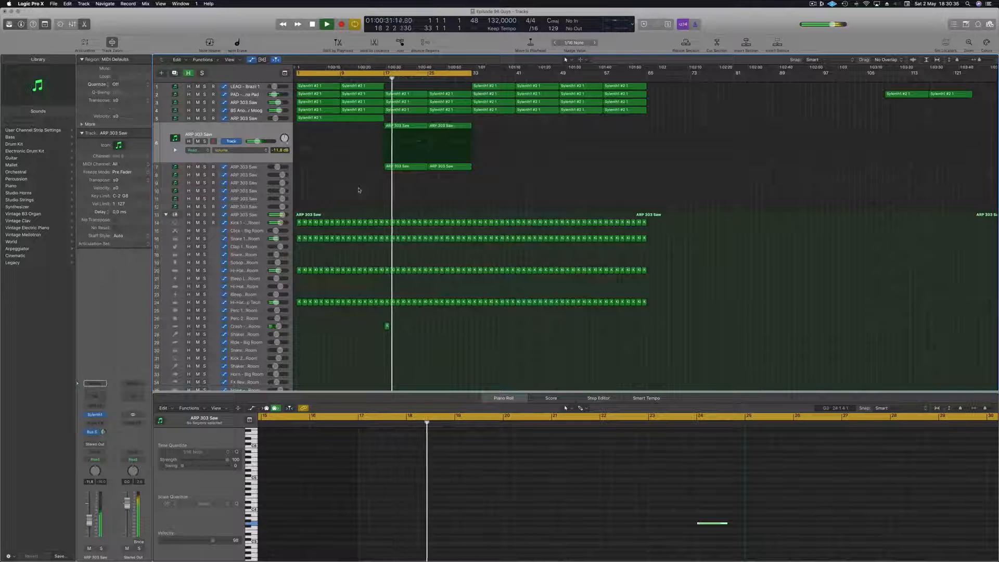
{"action": "left_click", "coordinate": [96, 415]}
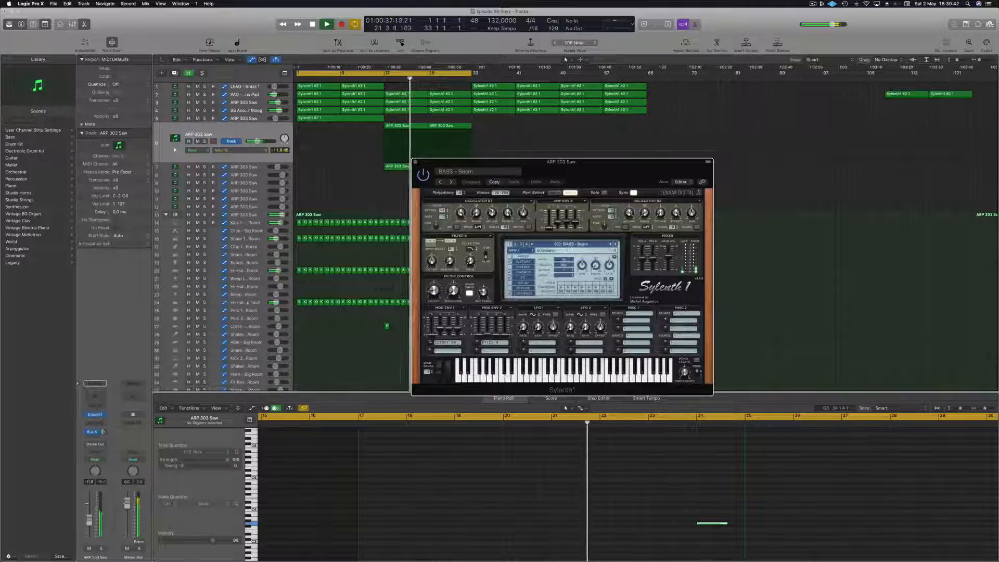
{"action": "left_click_drag", "start_coordinate": [612, 178], "coordinate": [619, 180]}
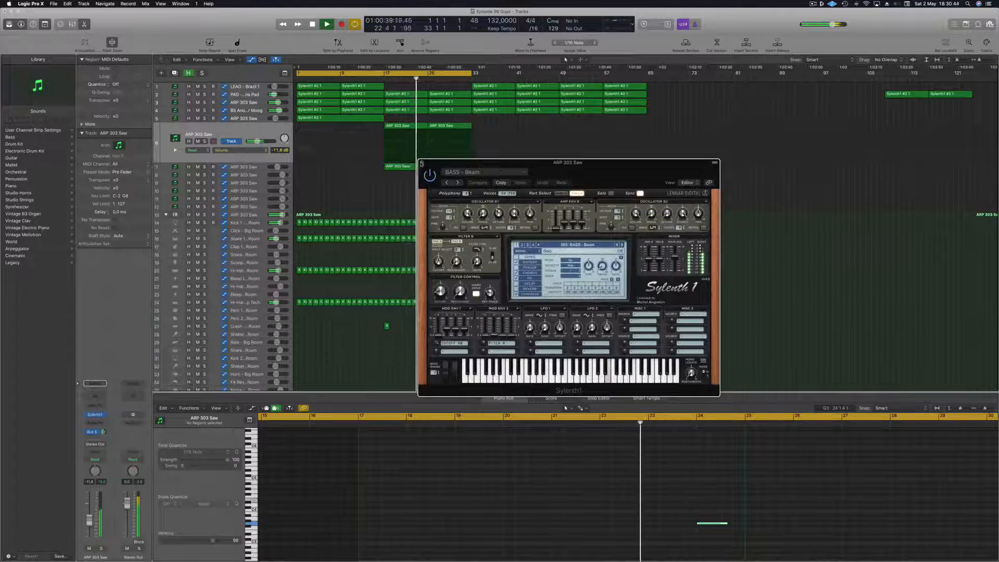
{"action": "left_click", "coordinate": [422, 163]}
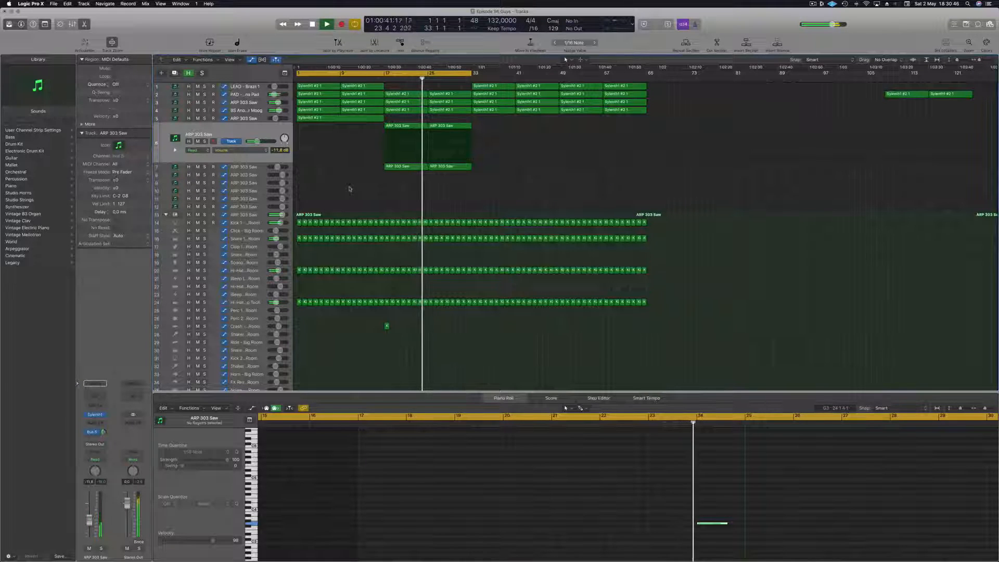
Select the lower ARP 303 Saw layer at bar 17 and transpose its two notes down by octaves
{"action": "left_click", "coordinate": [256, 169]}
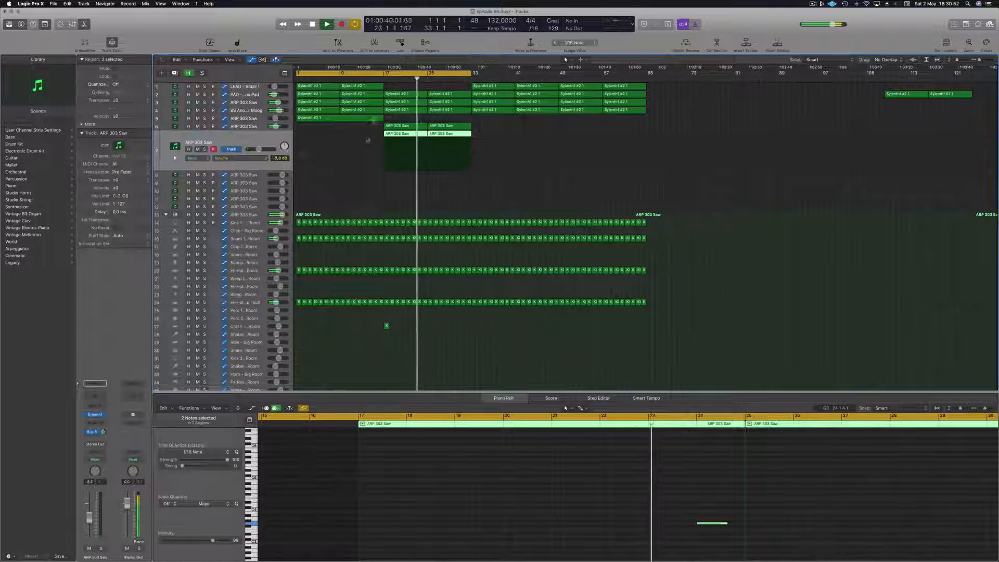
{"action": "scroll", "coordinate": [706, 505], "scroll_direction": "down", "scroll_amount": 3}
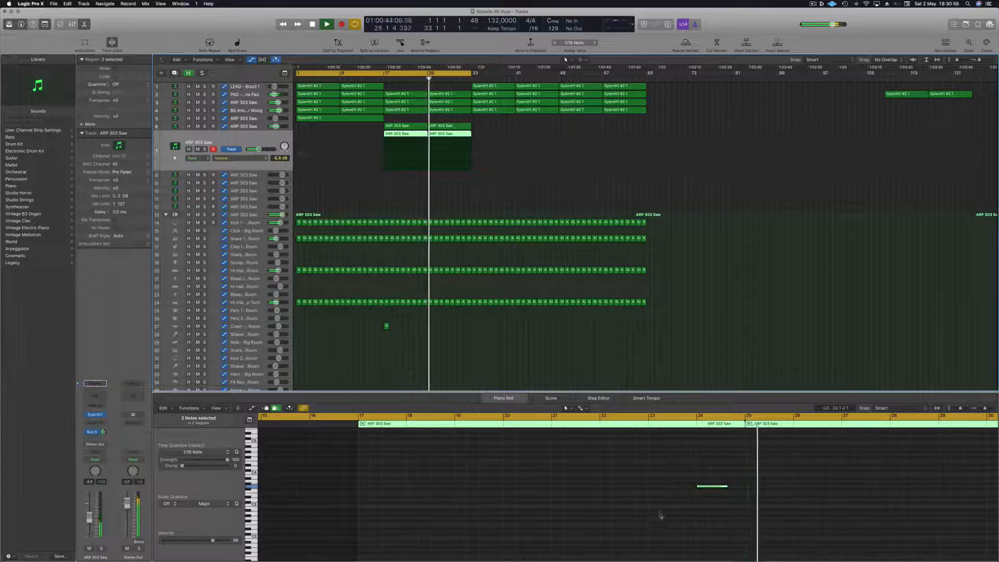
{"action": "scroll", "coordinate": [658, 514], "scroll_direction": "right", "scroll_amount": 3}
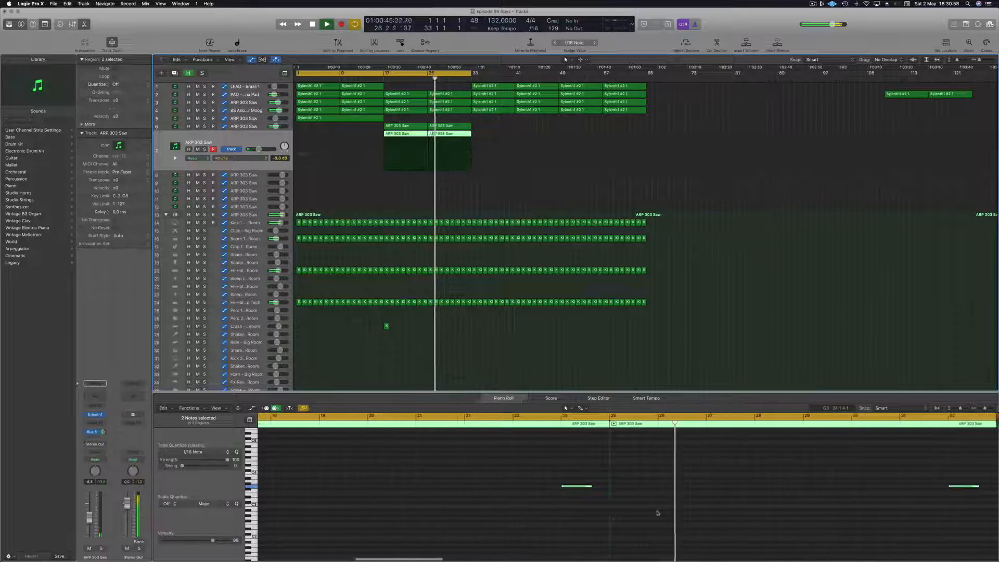
{"action": "scroll", "coordinate": [658, 514], "scroll_direction": "left", "scroll_amount": 1}
{"action": "left_click_drag", "start_coordinate": [546, 444], "coordinate": [985, 521]}
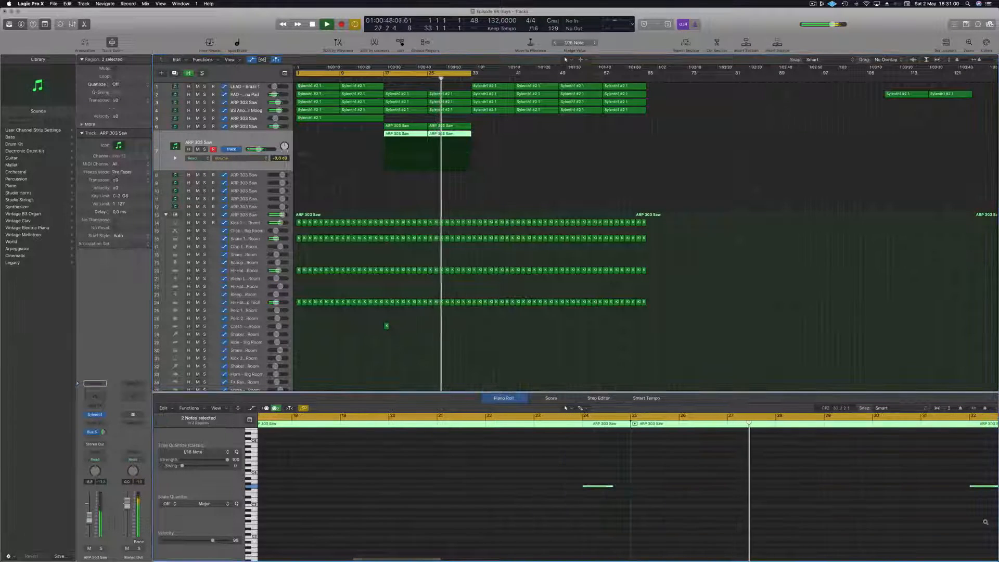
{"action": "key", "text": "alt+shift+Down"}
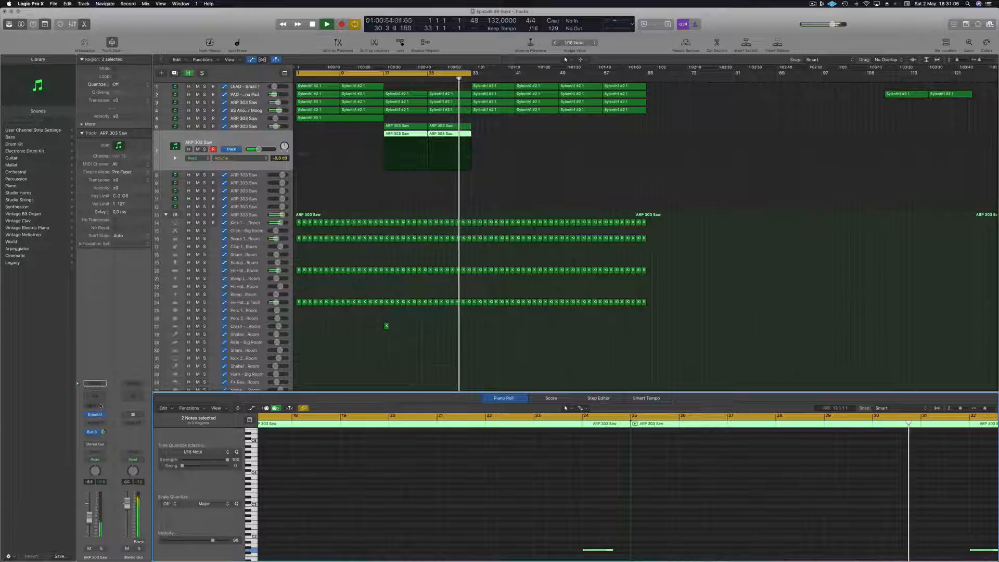
Replace the layer's PLUCK - Clavia sound in Sylenth1 with preset 001 BASS - #ABGT and replay from about bar 23
{"action": "key", "text": "v"}
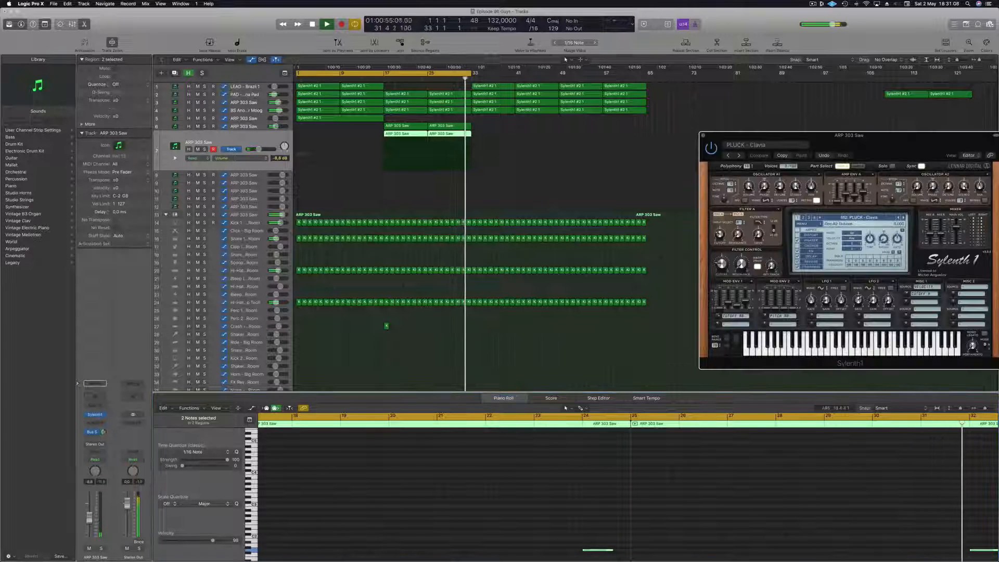
{"action": "left_click", "coordinate": [863, 217]}
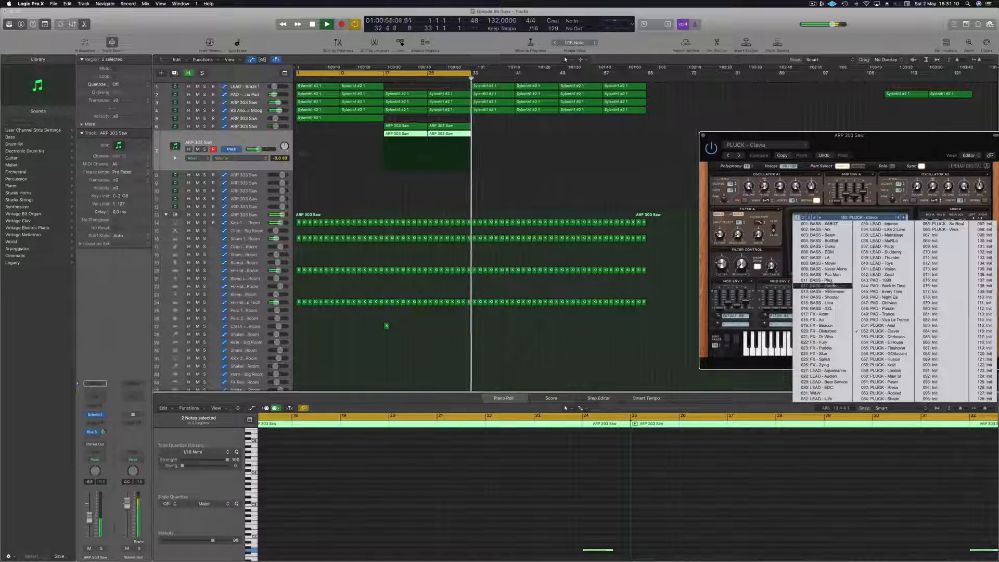
{"action": "left_click", "coordinate": [818, 223]}
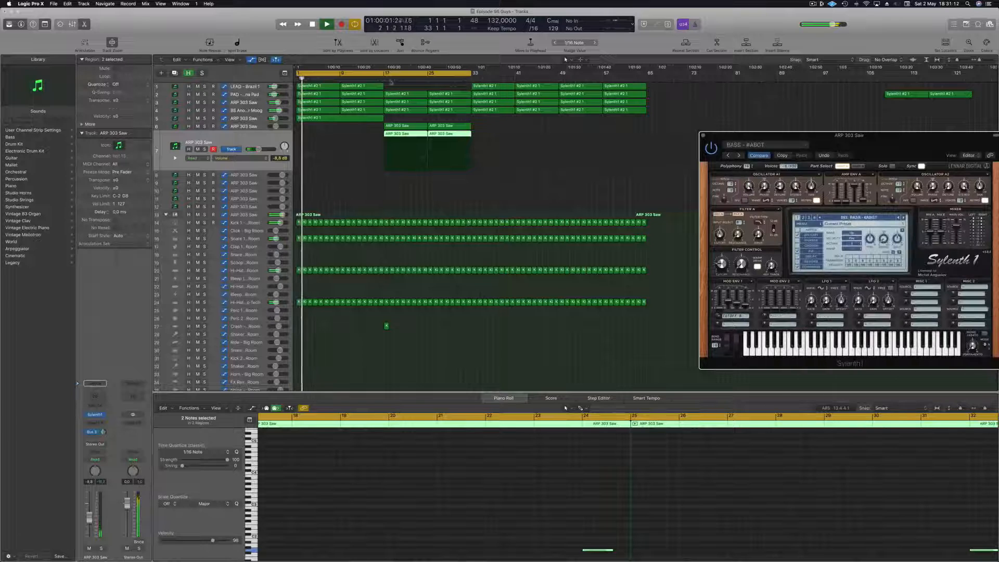
{"action": "left_click", "coordinate": [414, 80]}
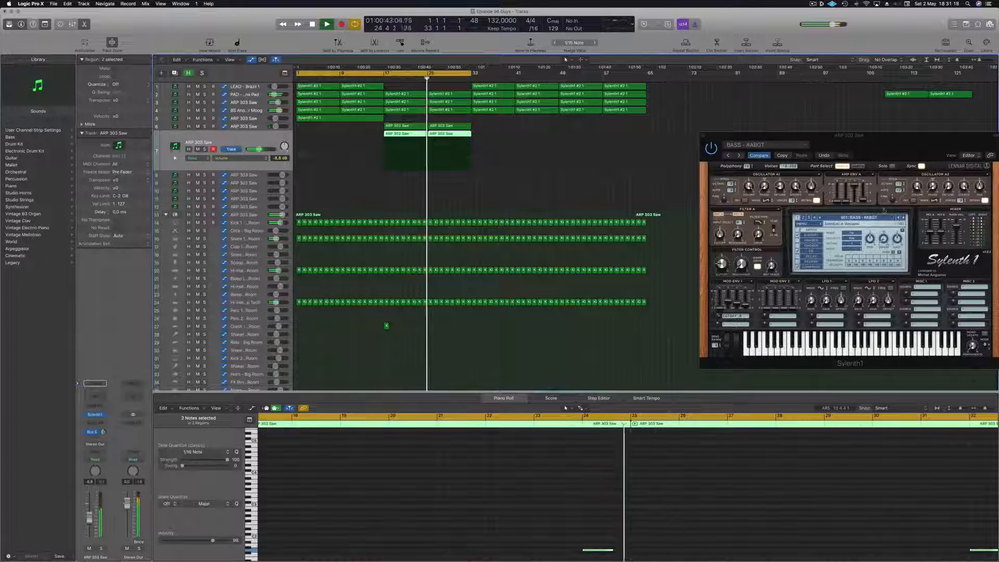
Advance the layer's preset through BASS - Ark and BASS - Beam to BASS - Bull$hit, and raise the track volume to -5.2 dB
{"action": "left_click", "coordinate": [903, 217]}
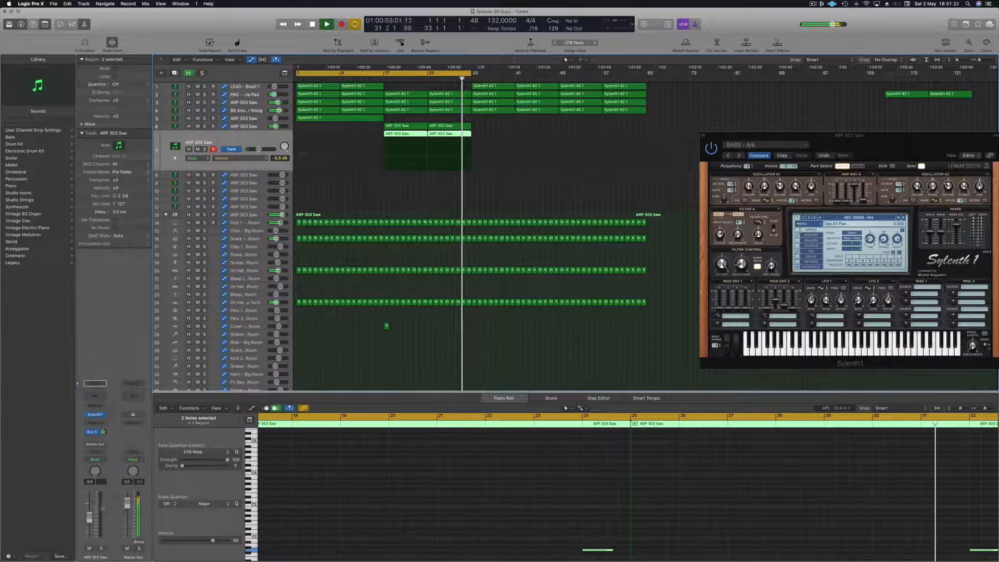
{"action": "left_click_drag", "start_coordinate": [89, 518], "coordinate": [89, 512]}
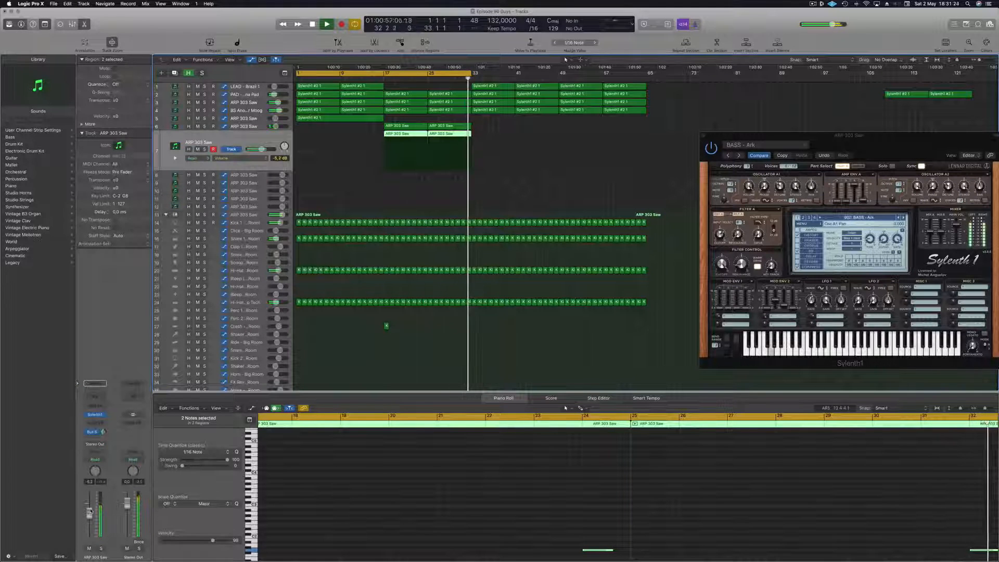
{"action": "left_click", "coordinate": [903, 218]}
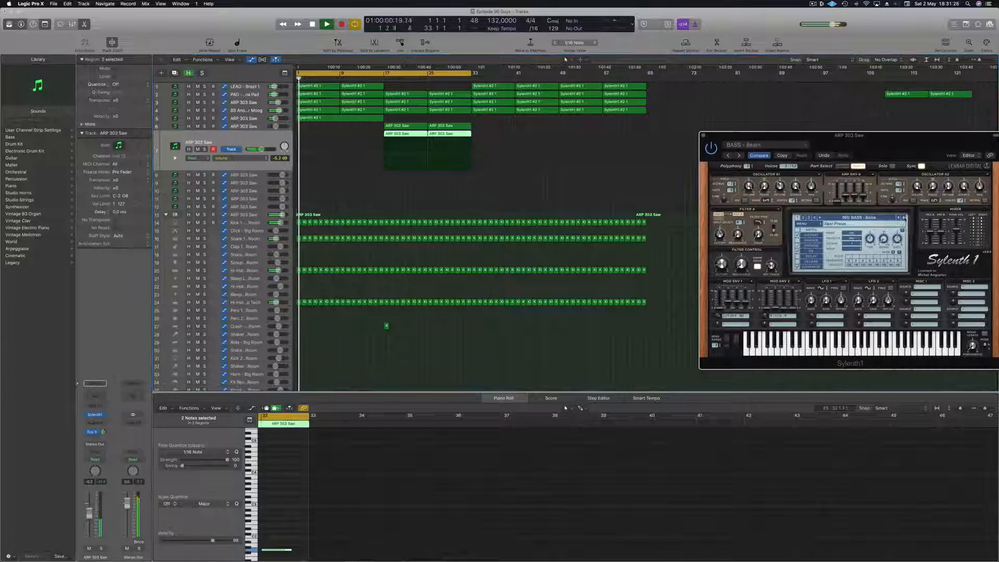
{"action": "left_click", "coordinate": [903, 218]}
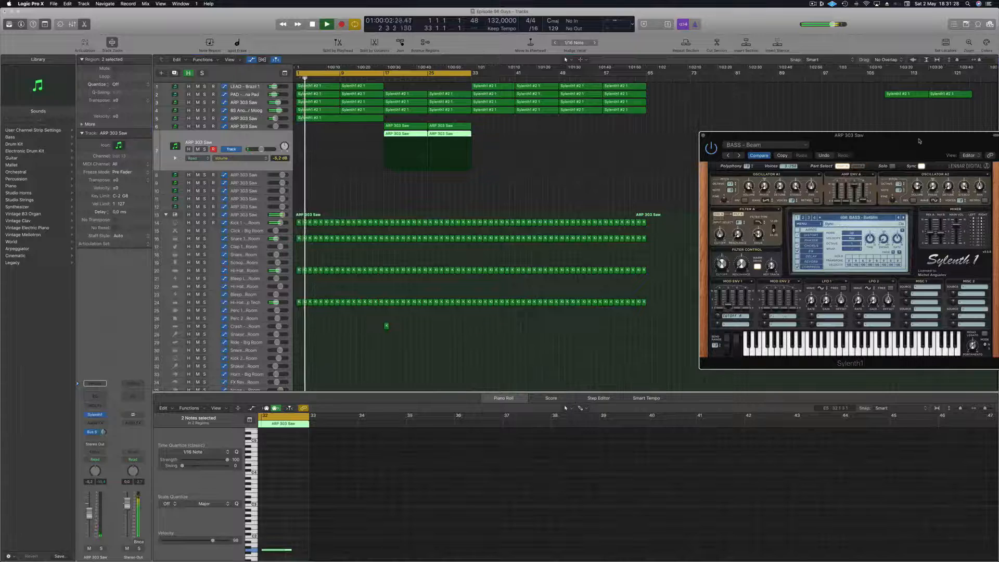
Lower the filter cutoff of the BASS - Bull$hit preset and replay from about bar 23
{"action": "left_click_drag", "start_coordinate": [919, 141], "coordinate": [778, 127]}
{"action": "left_click", "coordinate": [464, 80]}
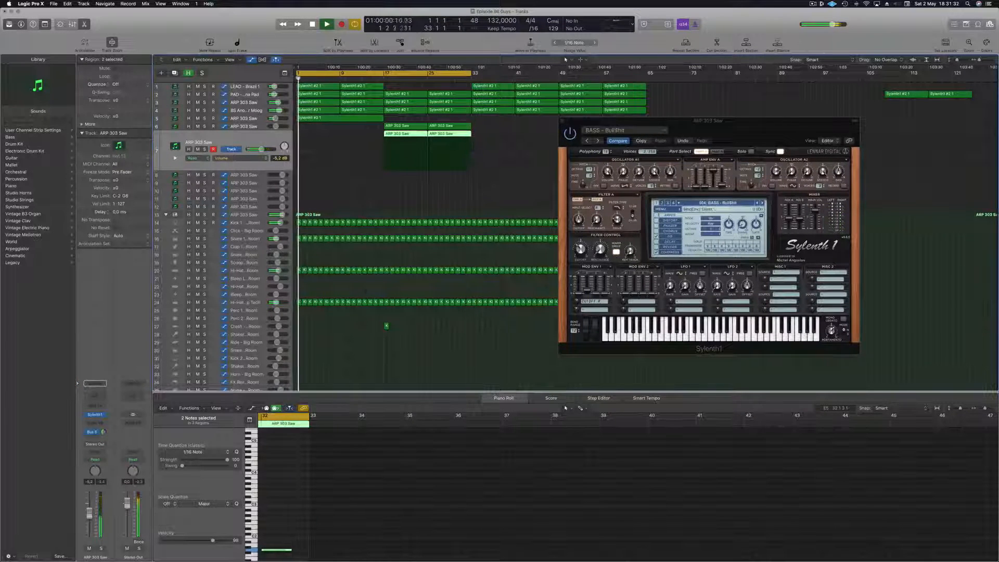
{"action": "left_click_drag", "start_coordinate": [582, 250], "coordinate": [581, 264]}
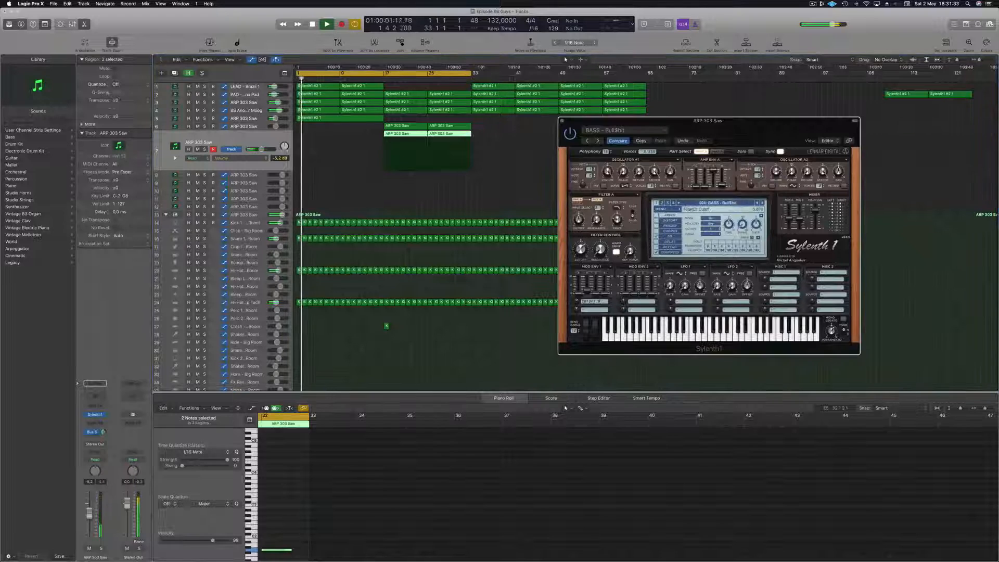
{"action": "left_click", "coordinate": [417, 80]}
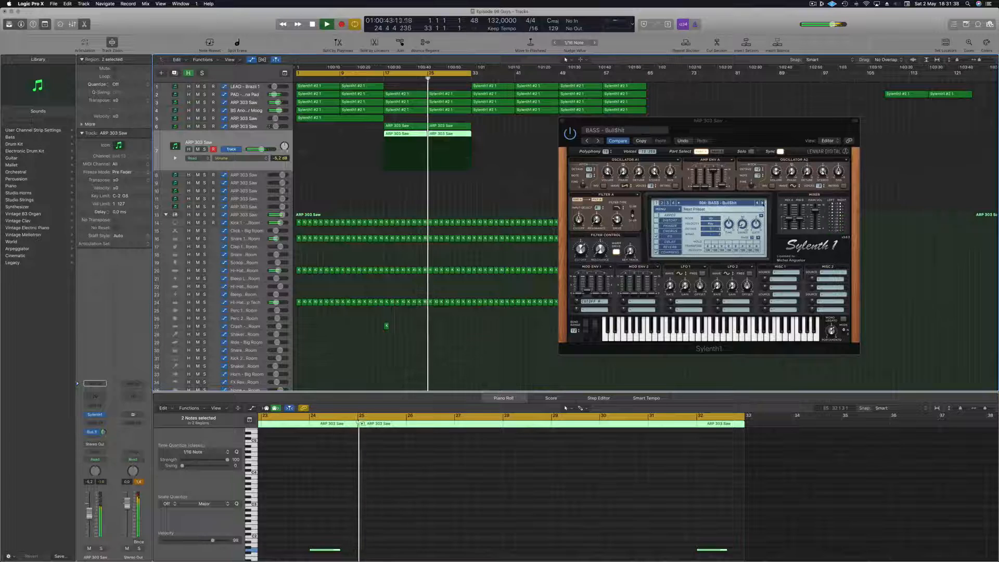
Try the following bass presets, BASS - Disko and BASS - EDM, and play the accent note near bar 32
{"action": "left_click", "coordinate": [762, 203]}
{"action": "left_click", "coordinate": [763, 203]}
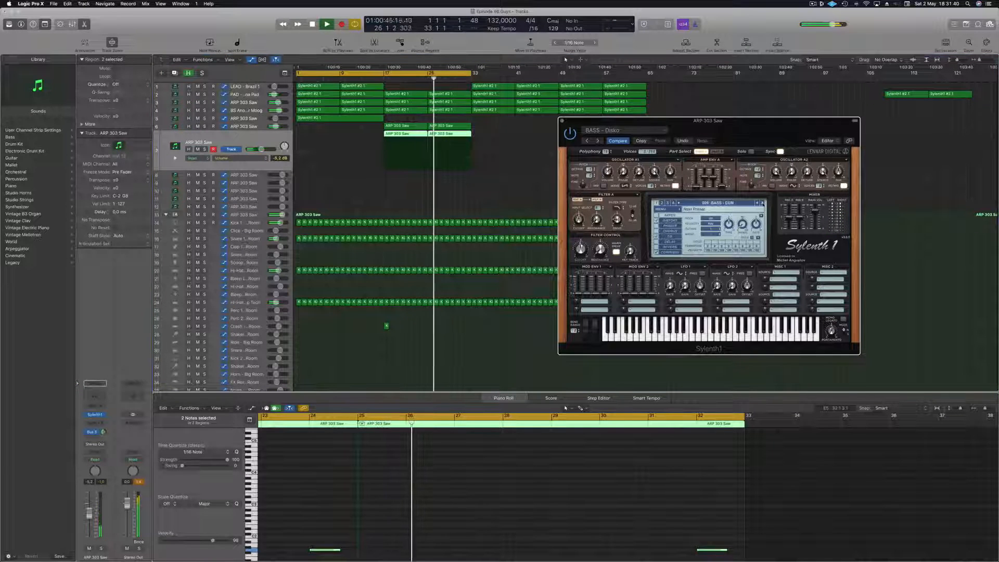
{"action": "left_click", "coordinate": [465, 79]}
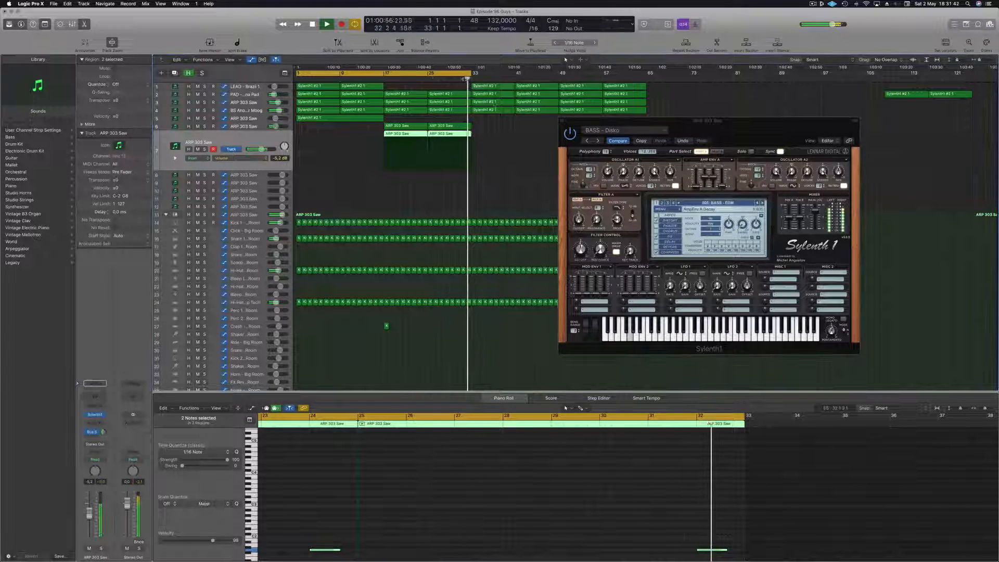
Transpose the layer's two notes back up to a middle register and replay from about bar 23
{"action": "left_click", "coordinate": [472, 489]}
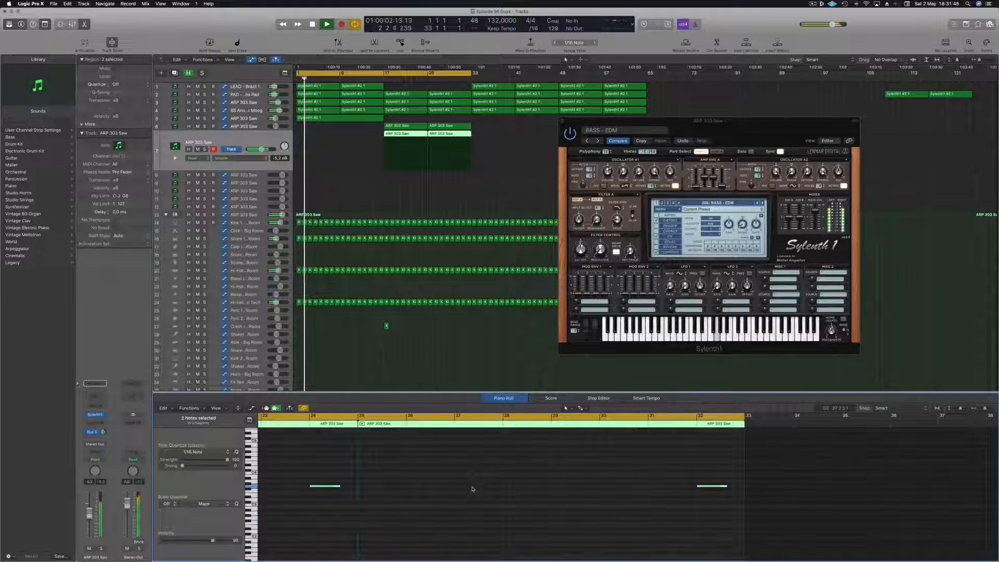
{"action": "left_click", "coordinate": [417, 78]}
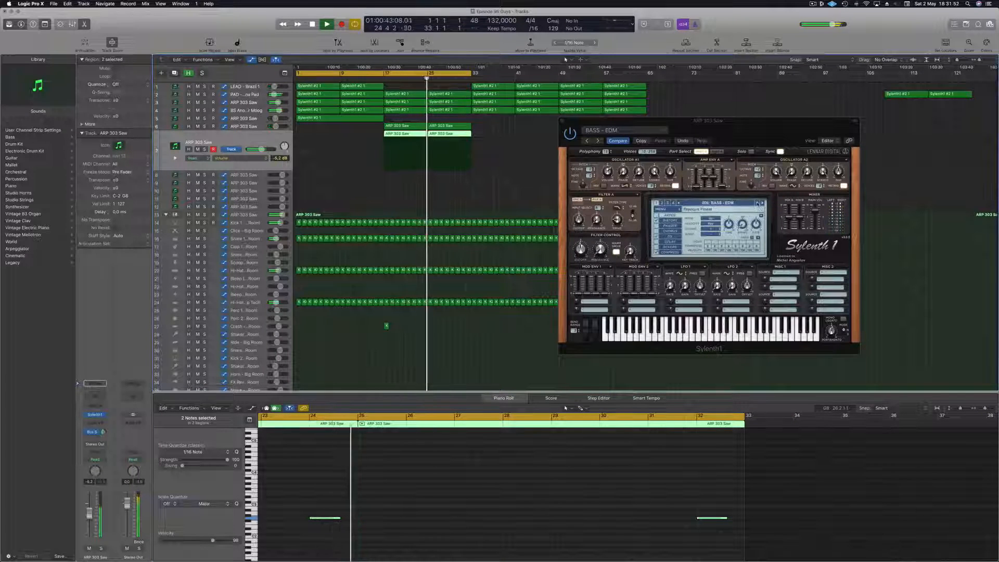
Go back through BASS - Disko to the BASS - Bull$hit preset, replay from bar 23 and adjust its filter cutoff
{"action": "left_click", "coordinate": [757, 202]}
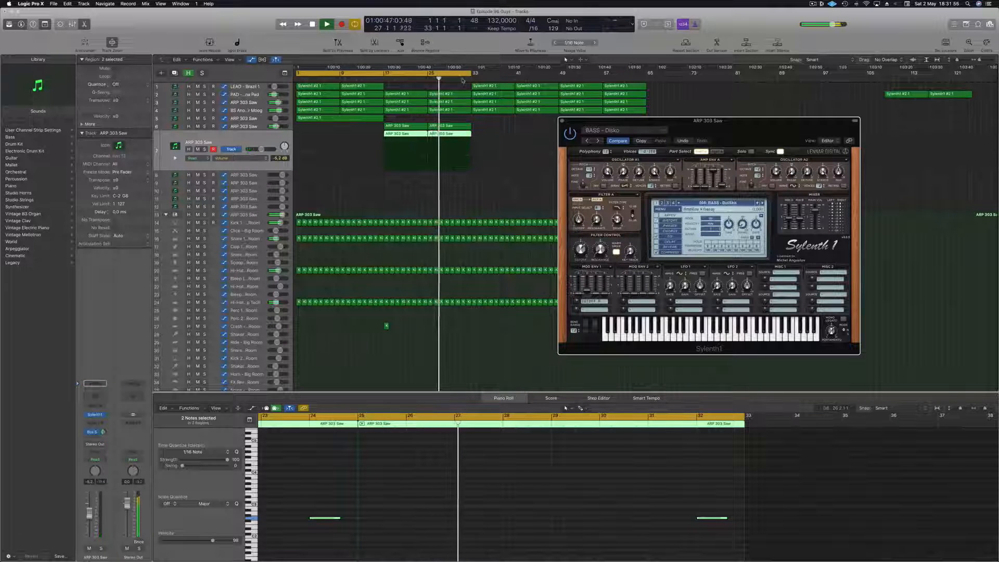
{"action": "left_click", "coordinate": [758, 203]}
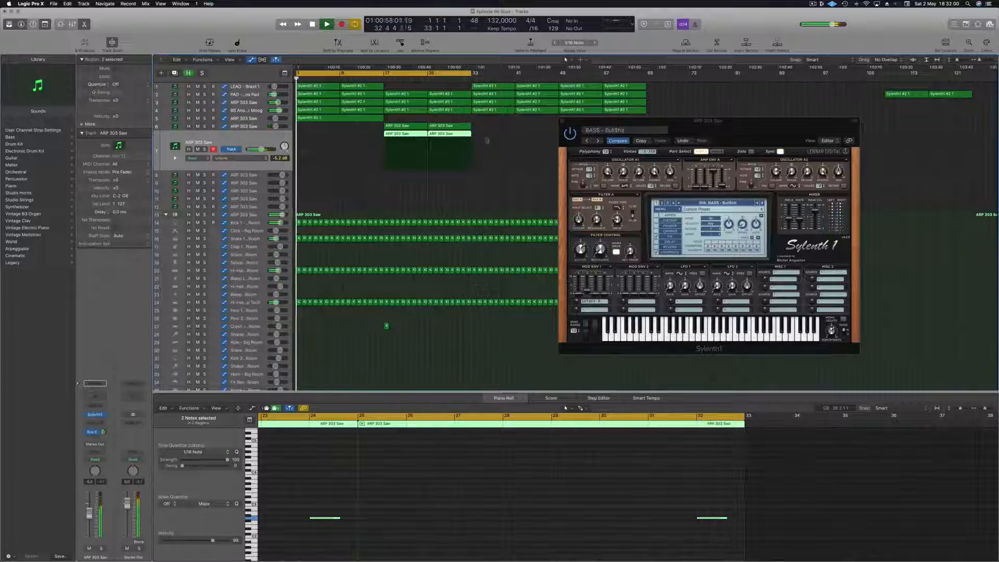
{"action": "left_click", "coordinate": [418, 78]}
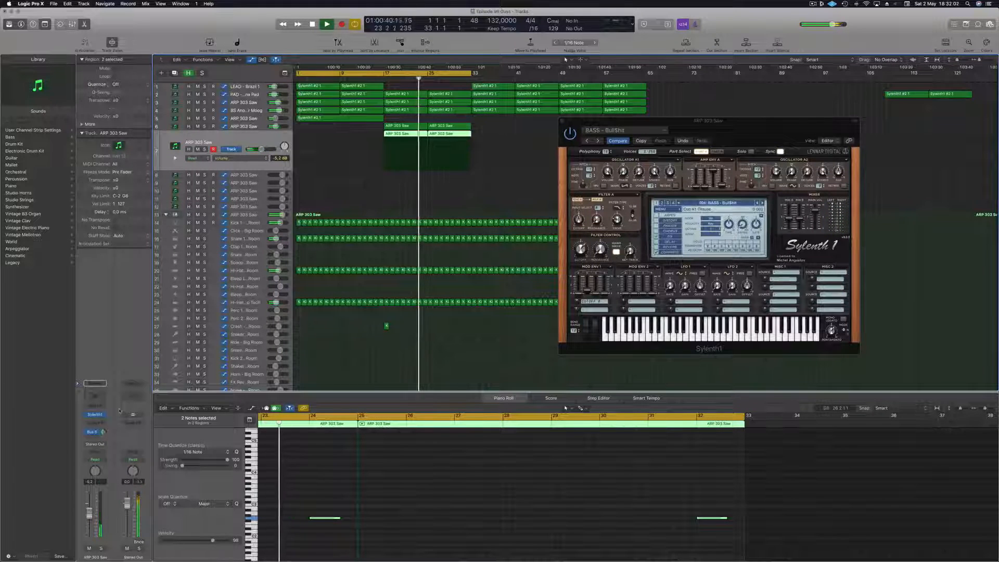
{"action": "left_click", "coordinate": [580, 250]}
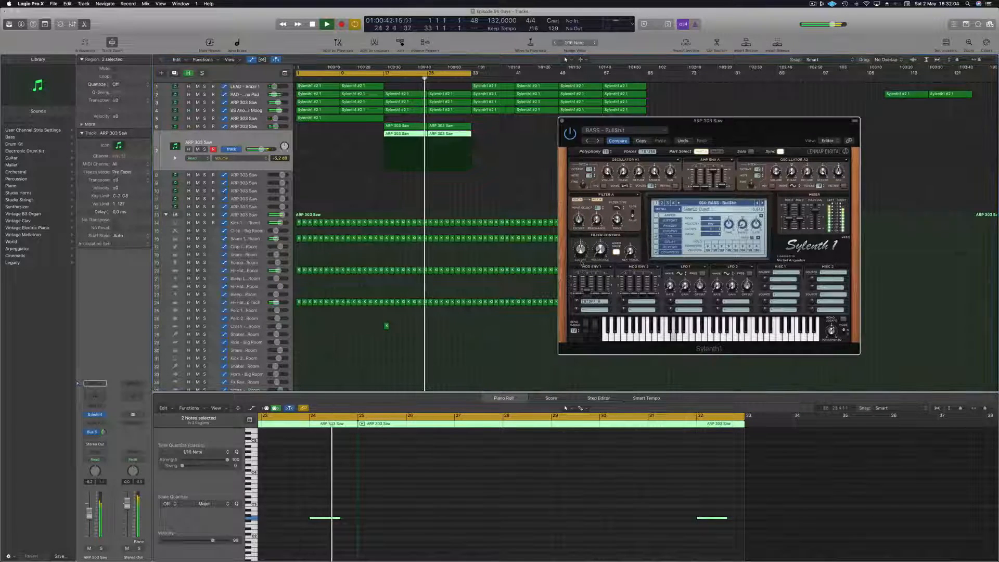
Copy the bar 25 ramp in the PAD - Anjuna Pad cutoff automation so it leads into bar 33, moving the Sylenth1 window aside
{"action": "left_click", "coordinate": [379, 79]}
{"action": "left_click", "coordinate": [255, 95]}
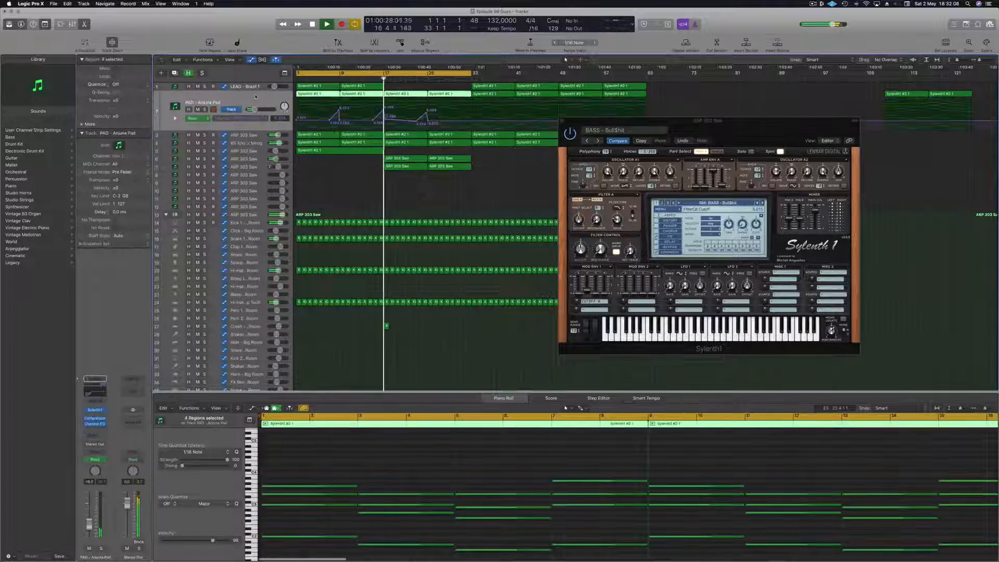
{"action": "left_click", "coordinate": [439, 109]}
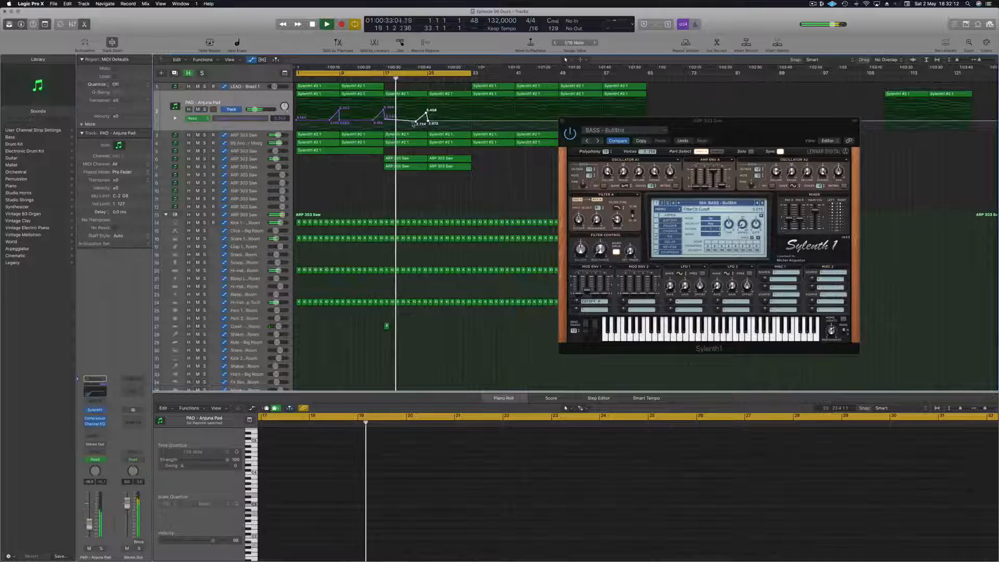
{"action": "left_click_drag", "start_coordinate": [416, 122], "coordinate": [471, 108]}
{"action": "left_click_drag", "start_coordinate": [617, 124], "coordinate": [716, 143]}
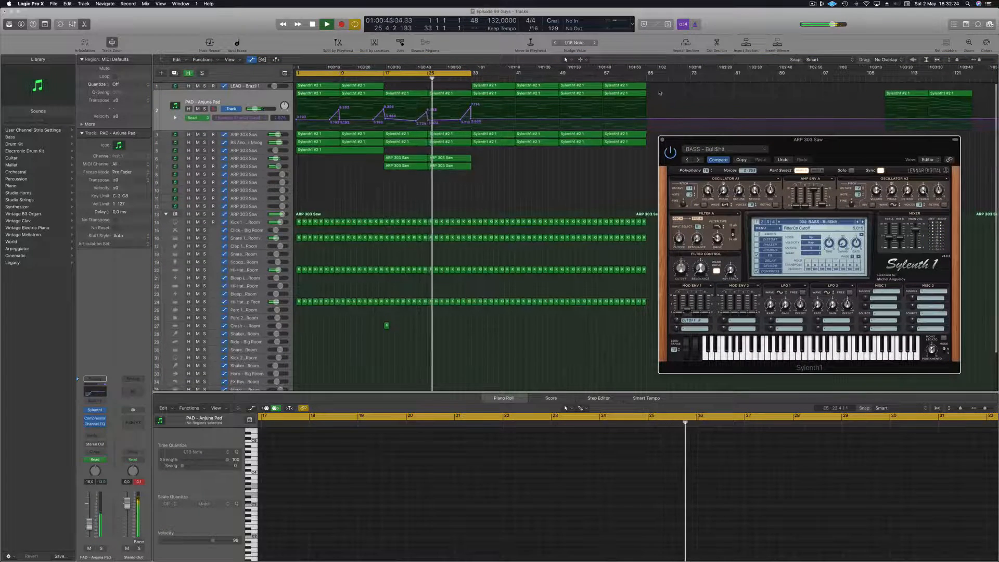
{"action": "left_click", "coordinate": [495, 180]}
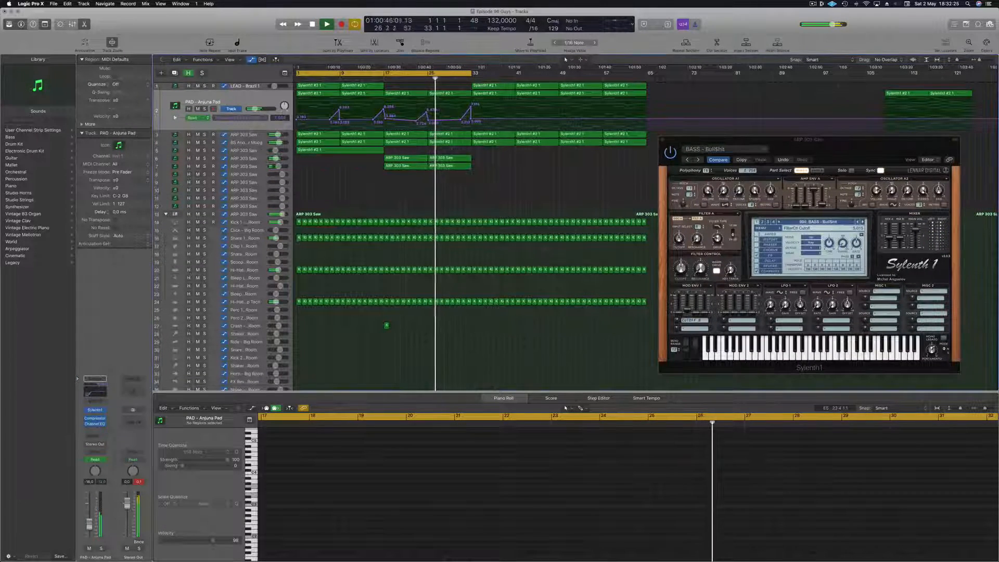
Select the ARP 303 Saw track on row 3 and solo it briefly to hear it alone
{"action": "left_click", "coordinate": [255, 135]}
{"action": "left_click", "coordinate": [205, 117]}
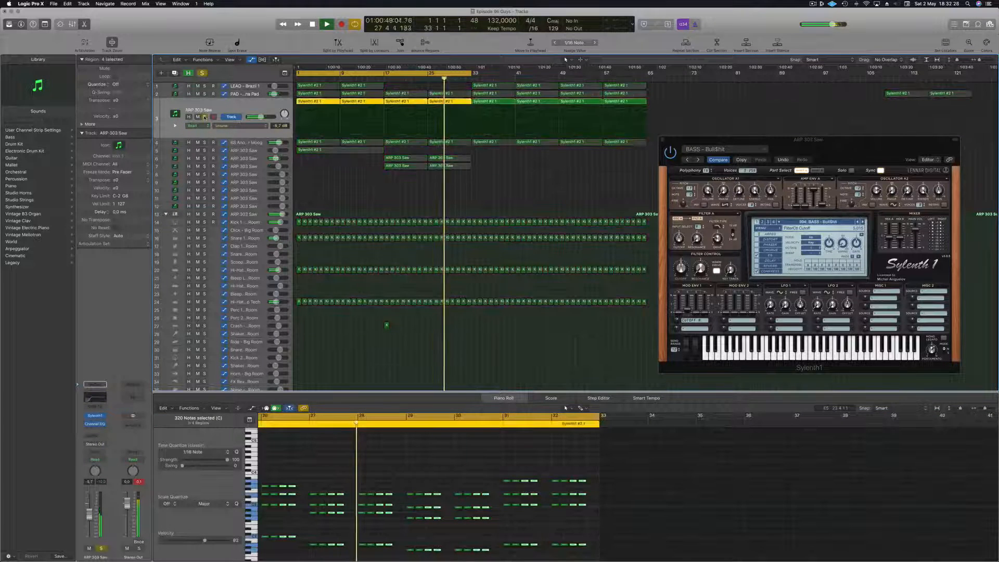
{"action": "left_click", "coordinate": [204, 117]}
Delete the lead and pad regions from bar 33 to bar 65 and extend the cycle range to bar 49
{"action": "left_click_drag", "start_coordinate": [655, 88], "coordinate": [494, 96]}
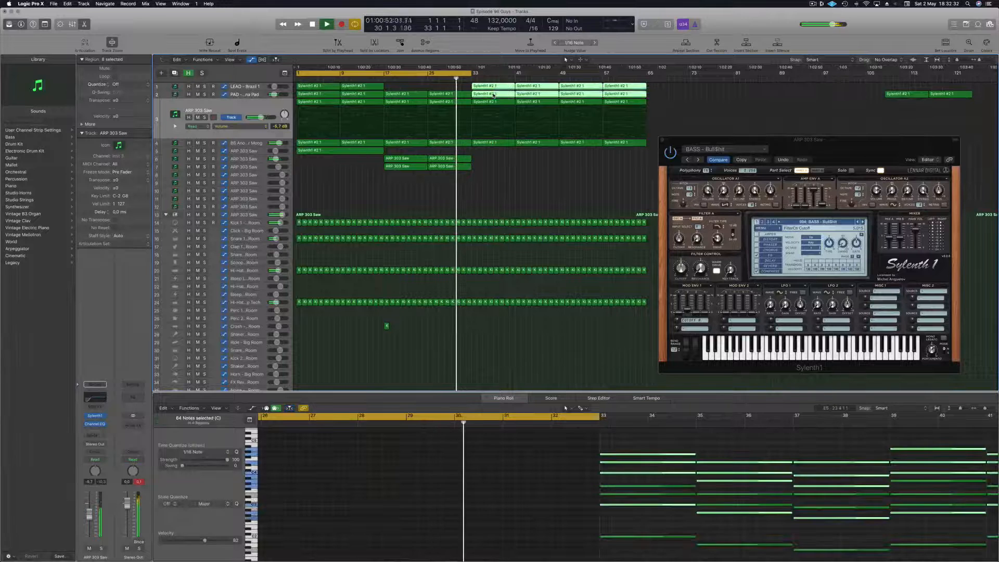
{"action": "key", "text": "Delete"}
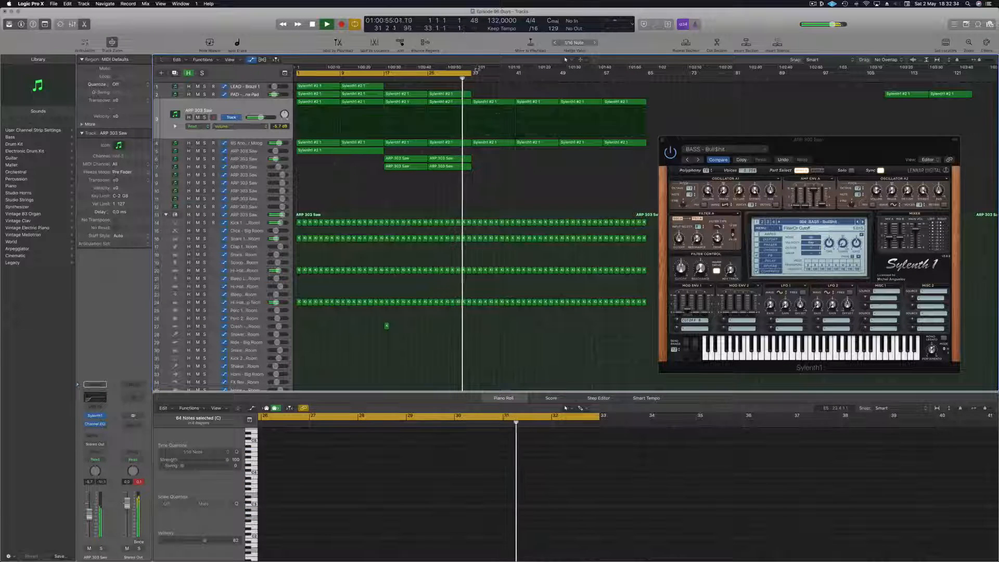
{"action": "left_click_drag", "start_coordinate": [471, 72], "coordinate": [559, 74]}
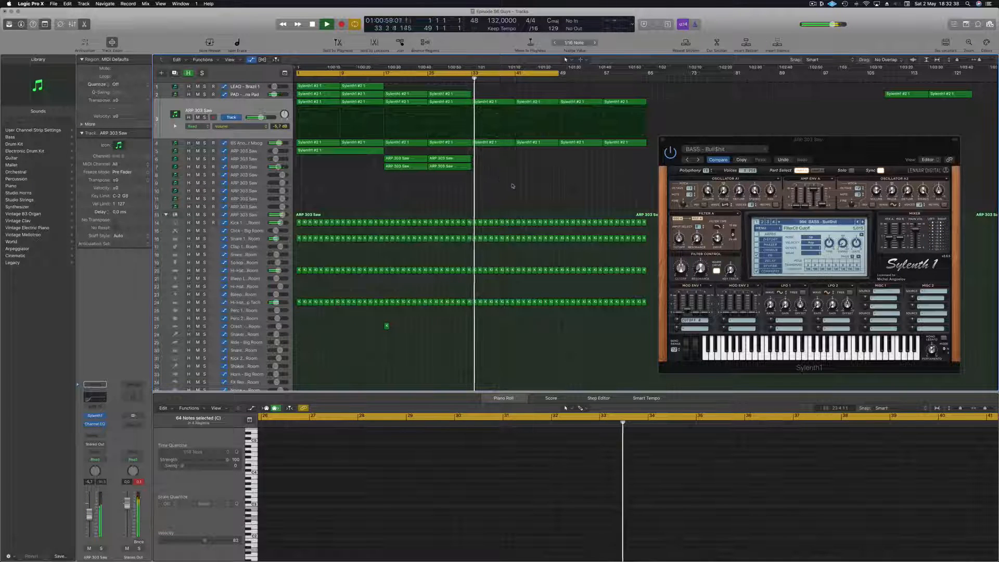
Set the row 3 ARP 303 Saw track to Touch automation and nudge its Sylenth1 filter cutoff up slightly to write cutoff automation, closing the plug-in window
{"action": "left_click", "coordinate": [258, 116]}
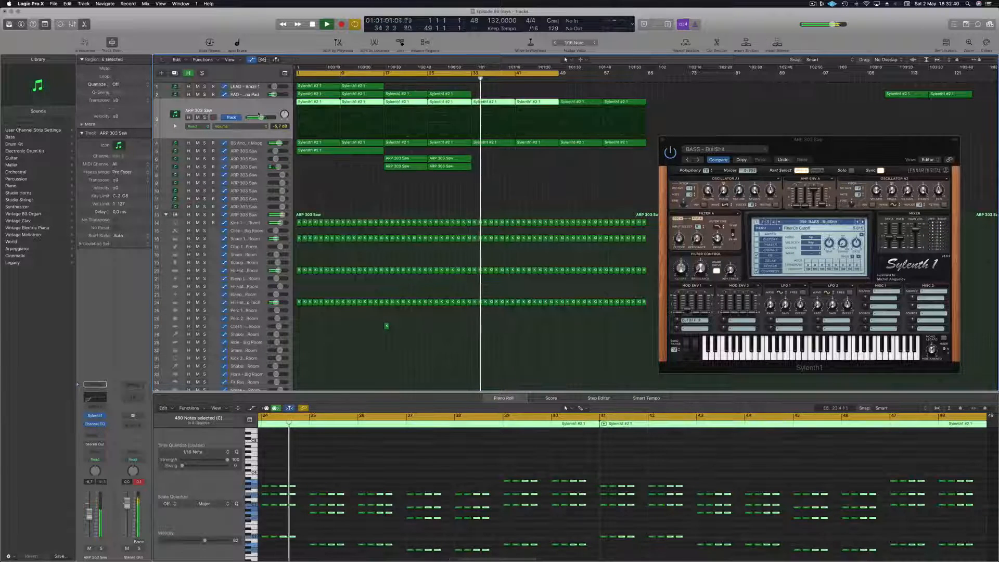
{"action": "left_click", "coordinate": [455, 190]}
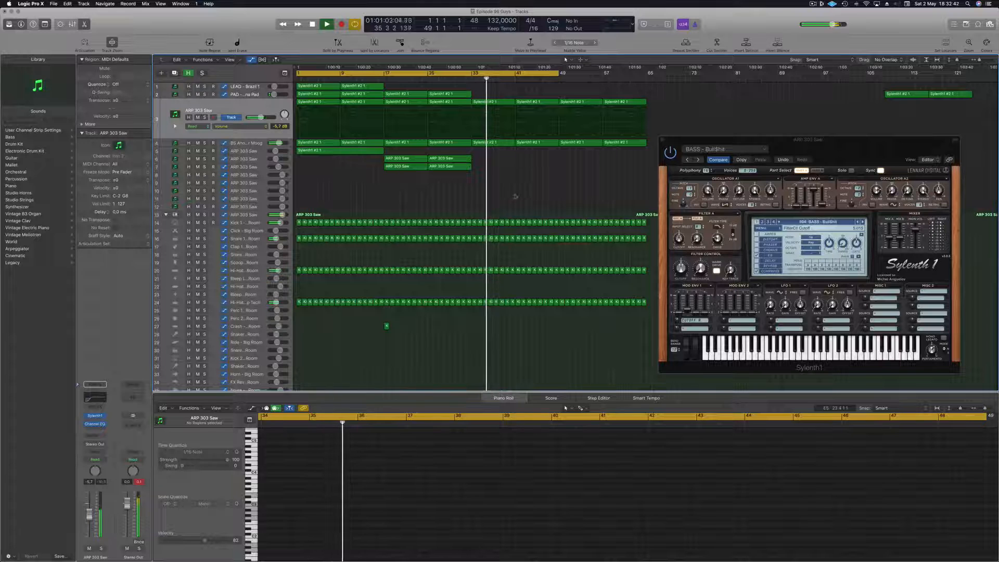
{"action": "left_click", "coordinate": [242, 110]}
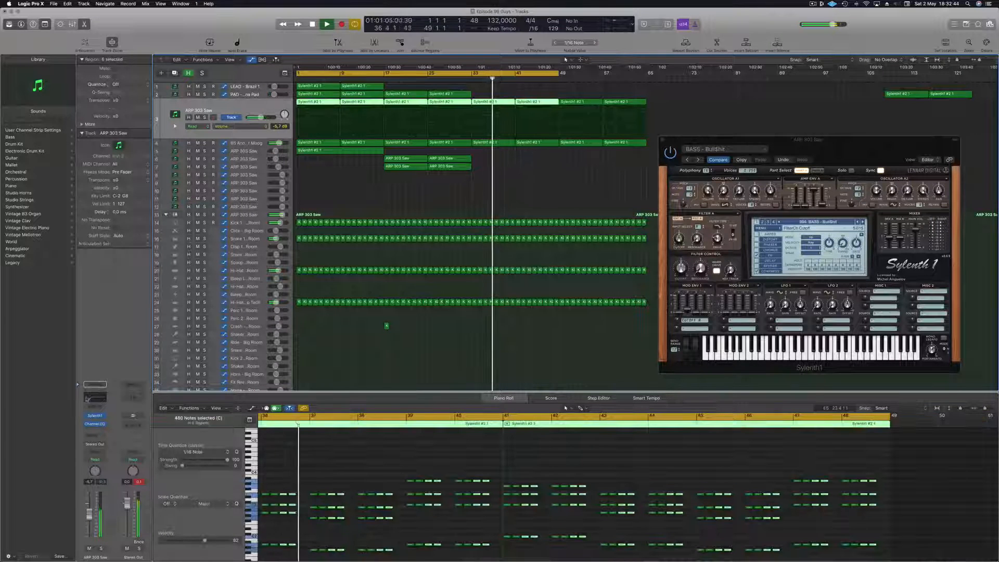
{"action": "left_click", "coordinate": [94, 460]}
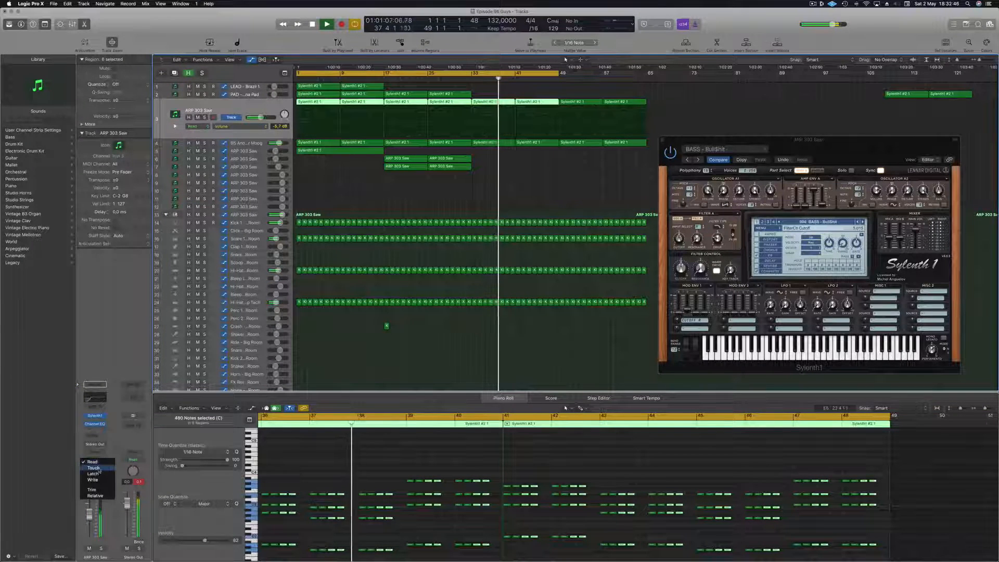
{"action": "left_click", "coordinate": [98, 468]}
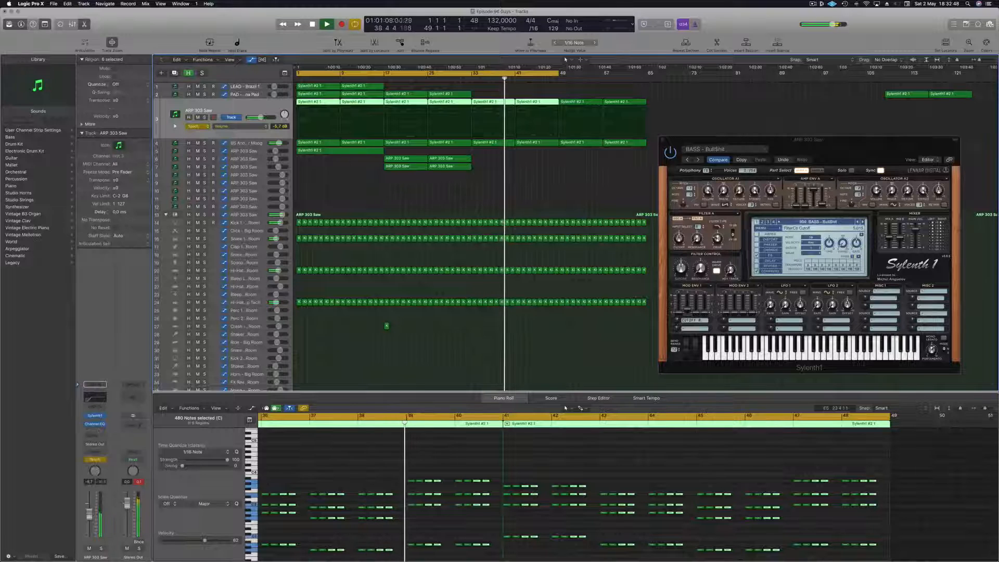
{"action": "left_click", "coordinate": [95, 416]}
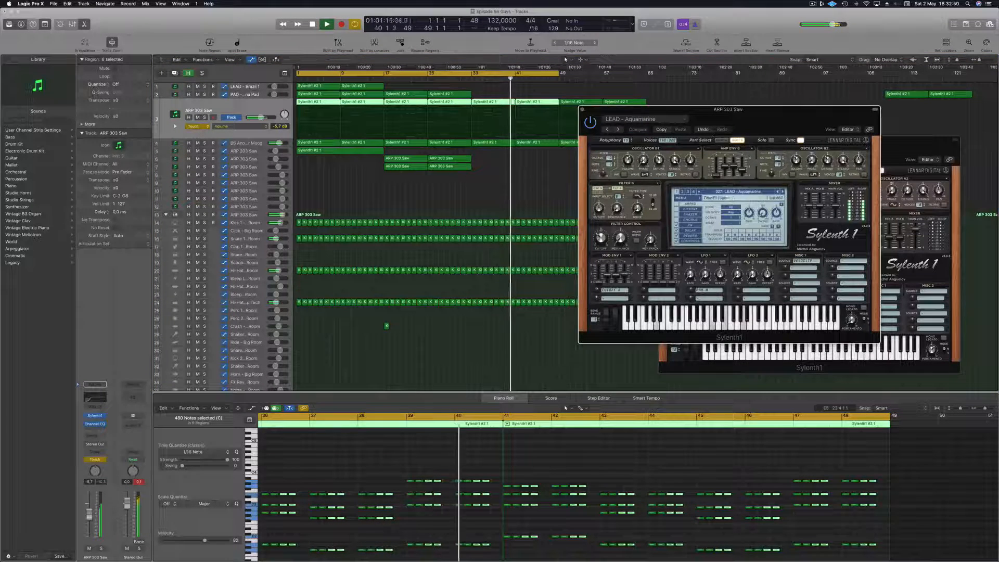
{"action": "left_click_drag", "start_coordinate": [600, 238], "coordinate": [600, 234]}
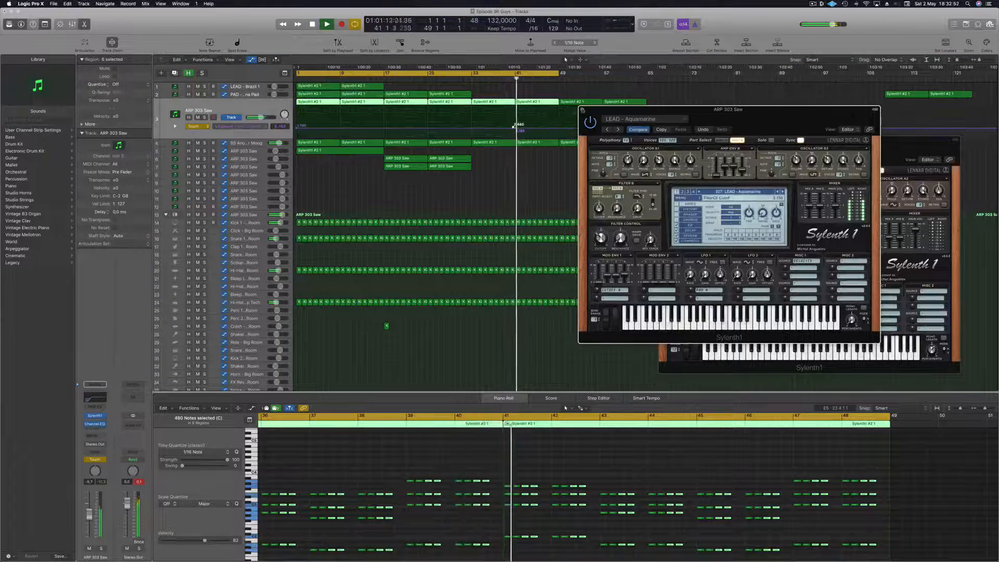
{"action": "left_click", "coordinate": [582, 110]}
Replay from about bar 24 and check the accent layer and BS Another Moog tracks through the bar 33 transition
{"action": "left_click", "coordinate": [421, 80]}
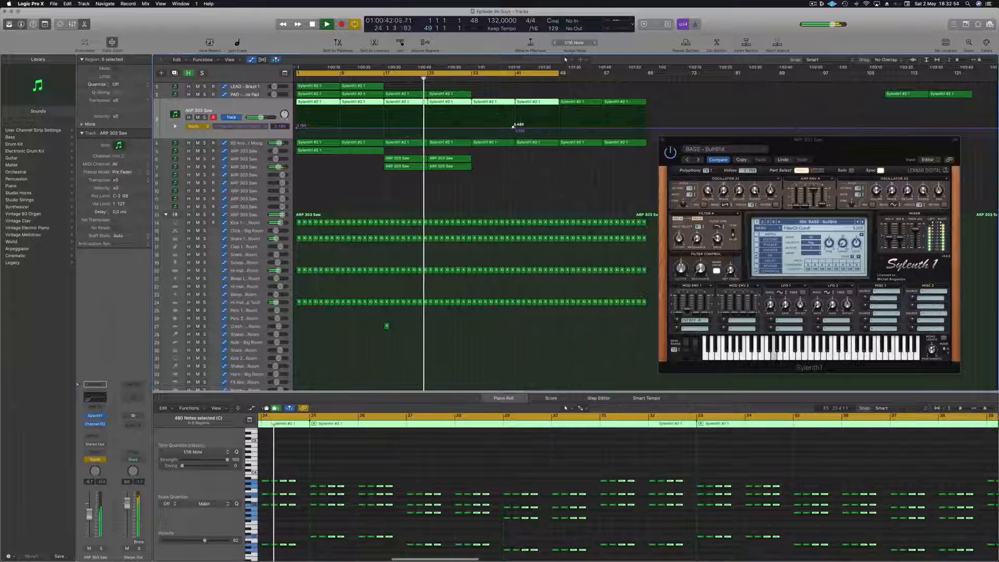
{"action": "left_click", "coordinate": [388, 151]}
{"action": "left_click", "coordinate": [260, 166]}
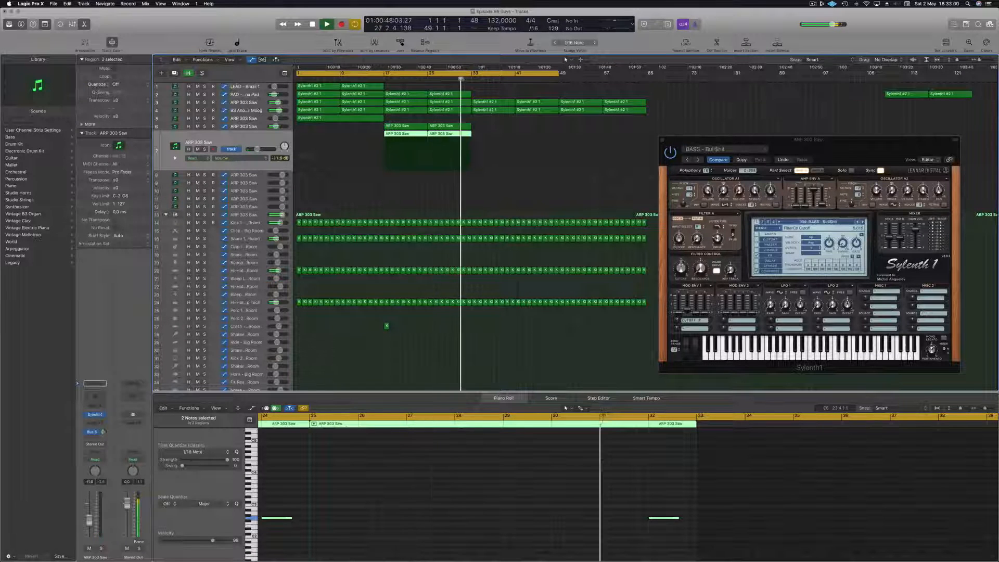
{"action": "left_click", "coordinate": [256, 110]}
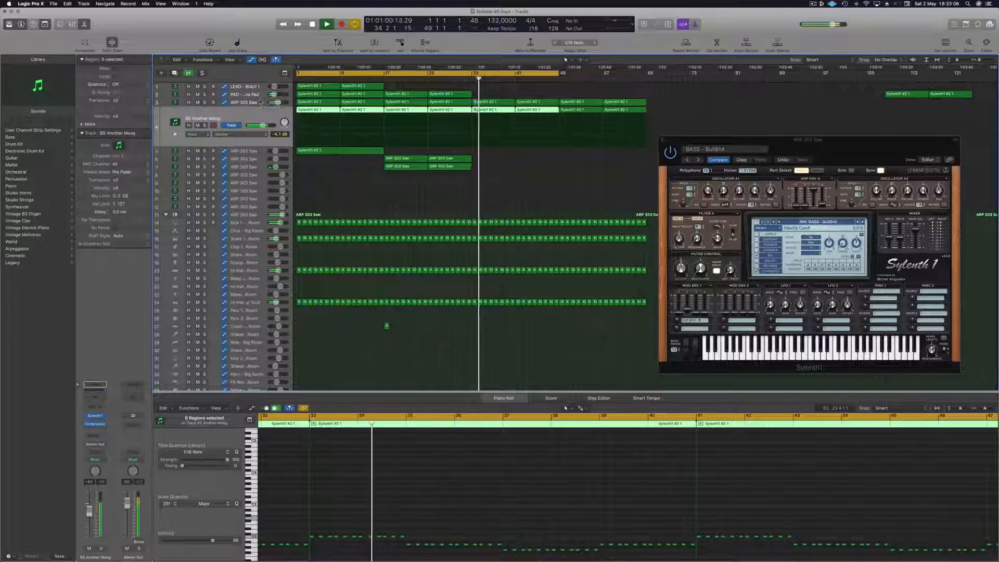
Shape the row 3 ARP 303 Saw cutoff automation so it rises steadily from bar 33 to bar 49
{"action": "left_click", "coordinate": [261, 102]}
{"action": "left_click", "coordinate": [471, 129]}
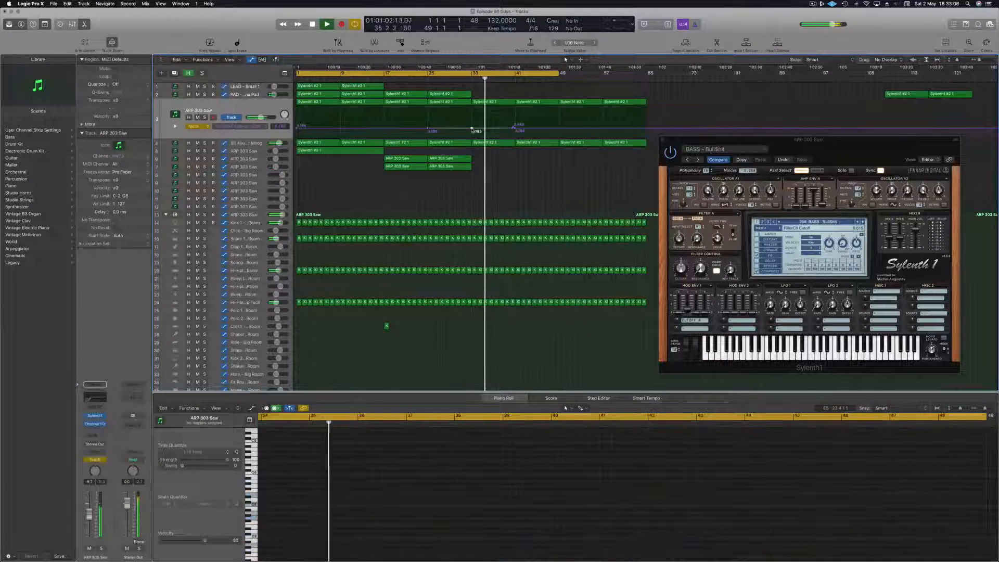
{"action": "left_click_drag", "start_coordinate": [472, 129], "coordinate": [558, 117]}
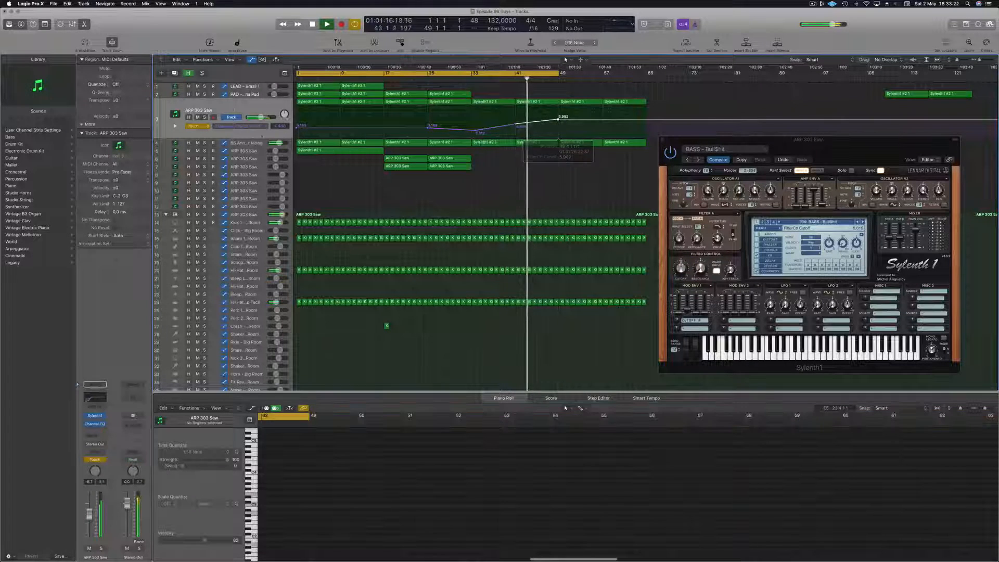
Add a send to Bus 5 on the ARP 303 Saw track, hold its automation at -∞ dB up to bar 33, and set the automation mode to Read
{"action": "left_click", "coordinate": [234, 107]}
{"action": "left_click", "coordinate": [95, 435]}
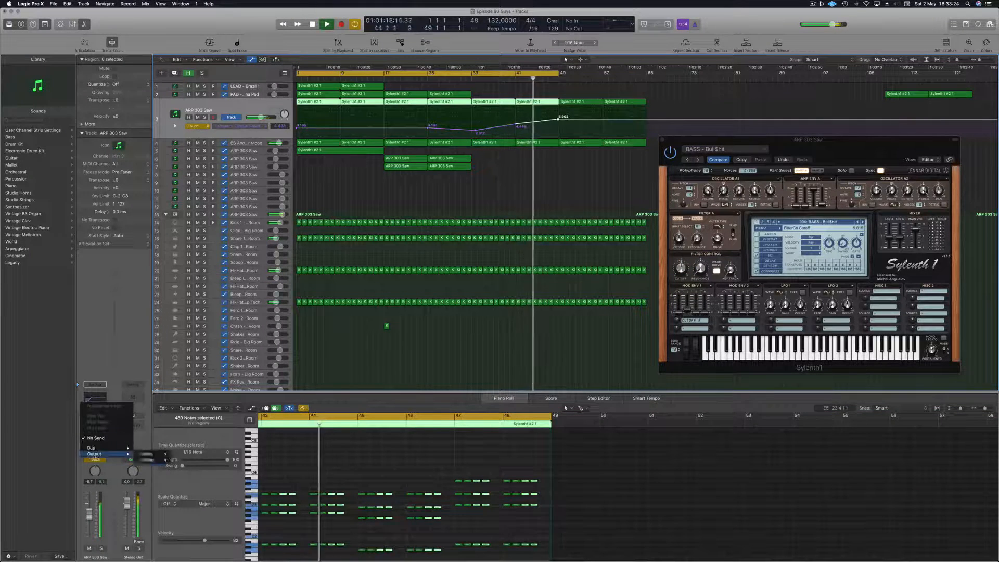
{"action": "mouse_move", "coordinate": [100, 448]}
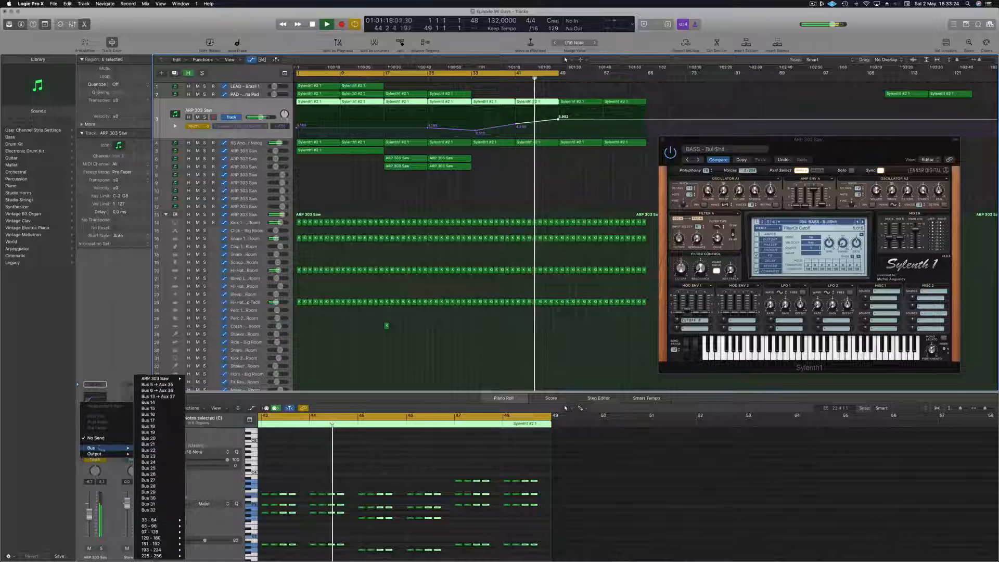
{"action": "left_click", "coordinate": [157, 385]}
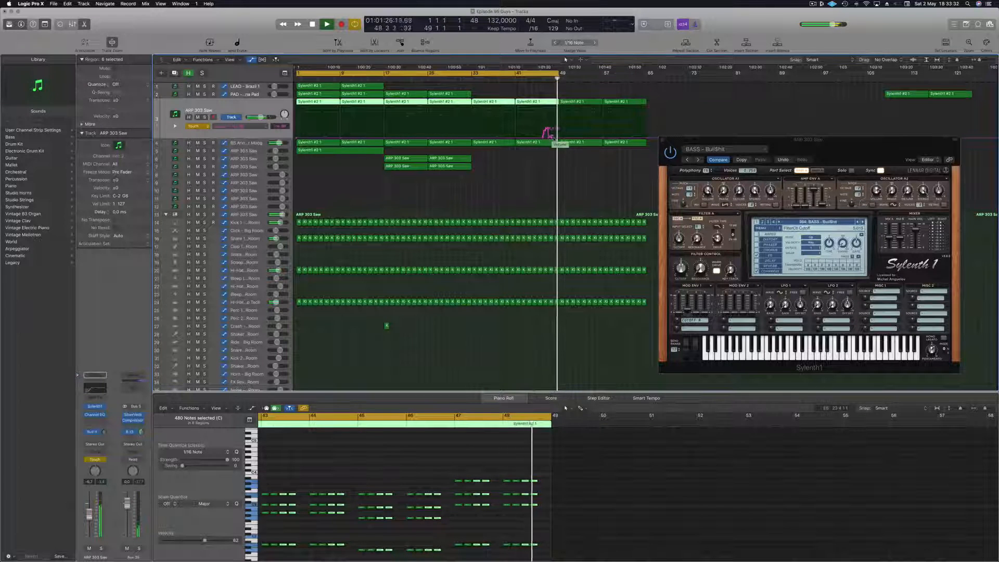
{"action": "mouse_move", "coordinate": [554, 139]}
{"action": "left_mouse_down"}
{"action": "mouse_move", "coordinate": [464, 141]}
{"action": "mouse_move", "coordinate": [474, 143]}
{"action": "left_mouse_up"}
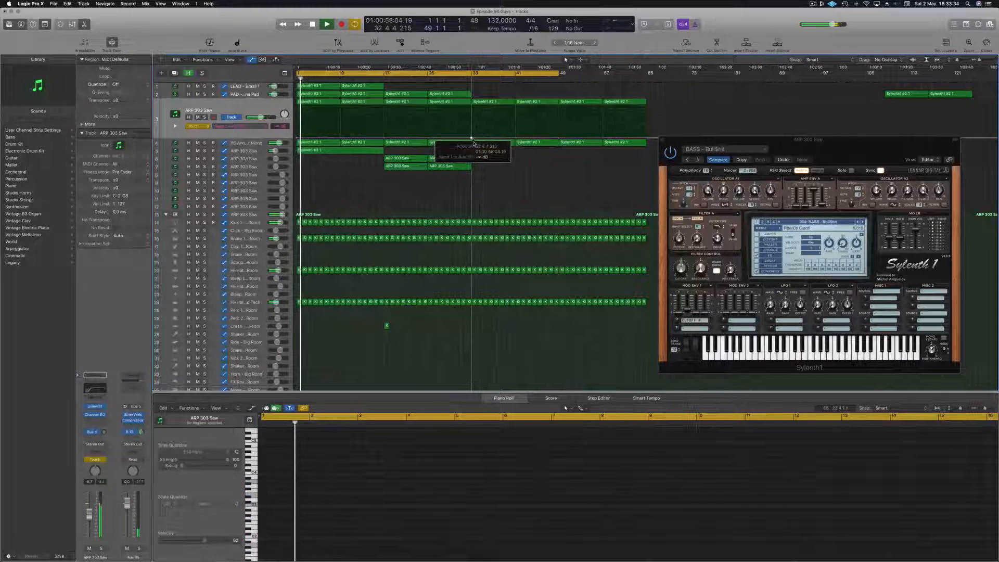
{"action": "left_click", "coordinate": [199, 125]}
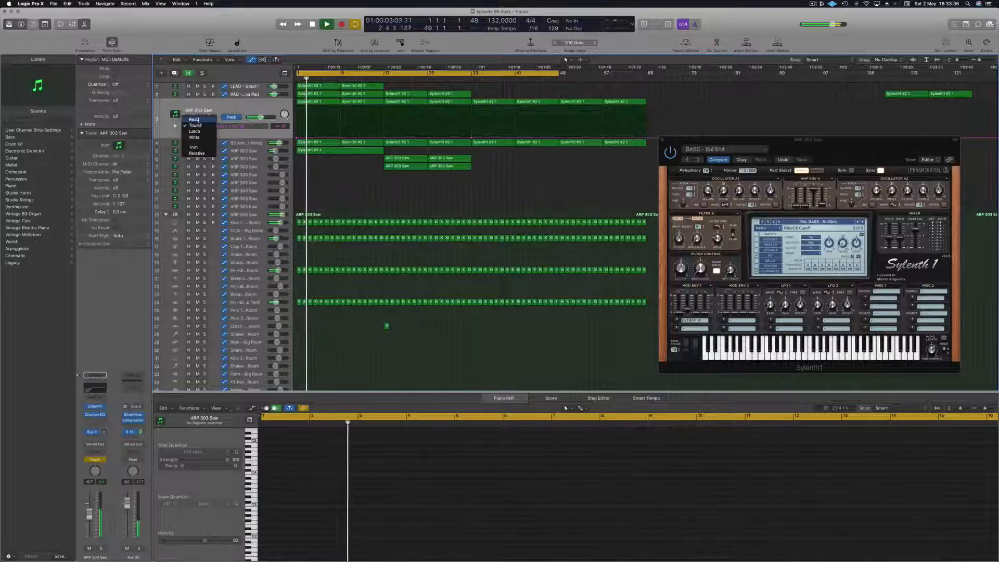
{"action": "left_click", "coordinate": [193, 119]}
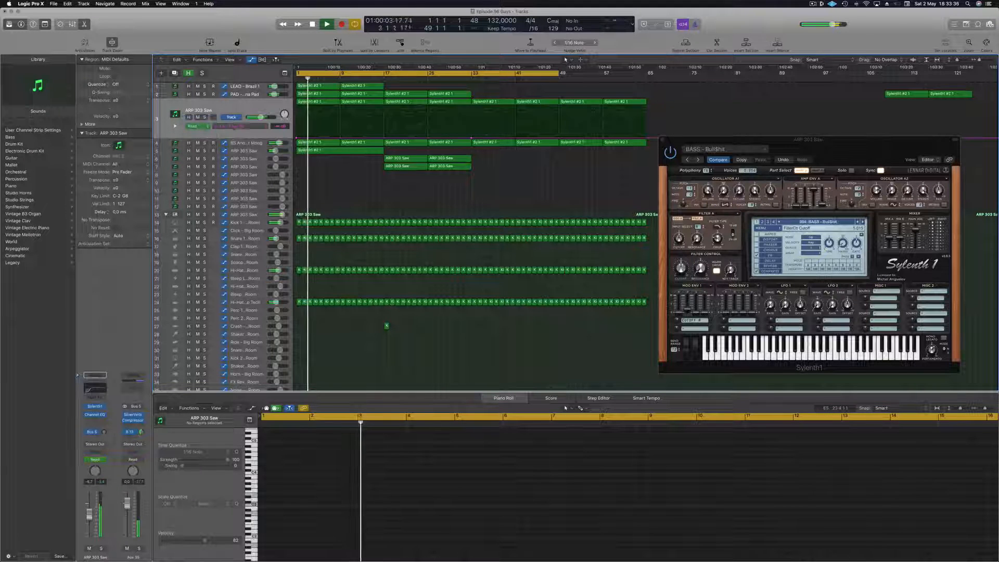
Replay from just before bar 33 and ramp the ARP 303 Saw send level up from bar 33 to bar 41
{"action": "left_click", "coordinate": [465, 79]}
{"action": "left_click", "coordinate": [516, 138]}
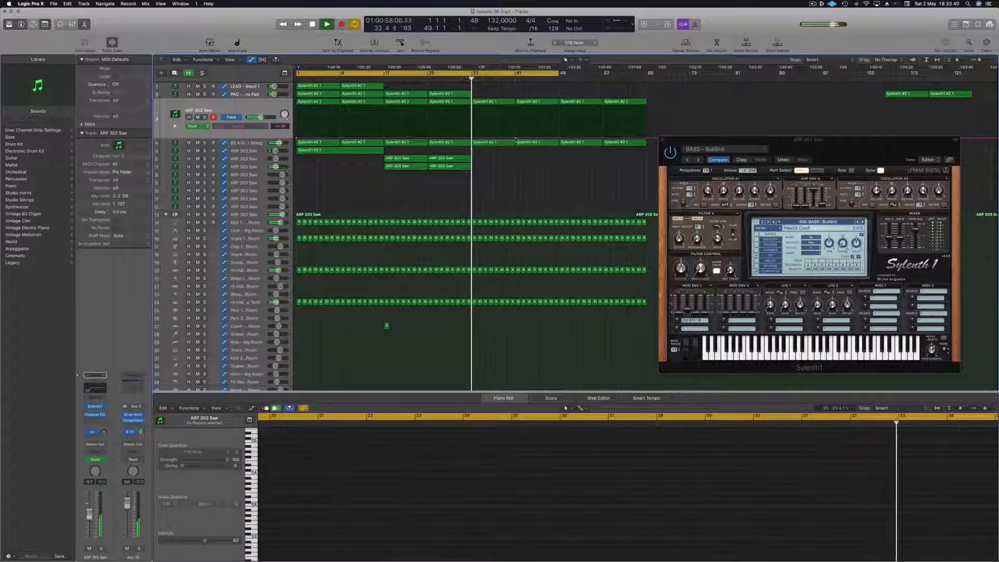
{"action": "left_click", "coordinate": [516, 138]}
{"action": "left_click_drag", "start_coordinate": [516, 138], "coordinate": [516, 128]}
Show the ARP 303 Saw filter cutoff and send automation lanes together and raise the send level further at bar 49
{"action": "left_click", "coordinate": [255, 126]}
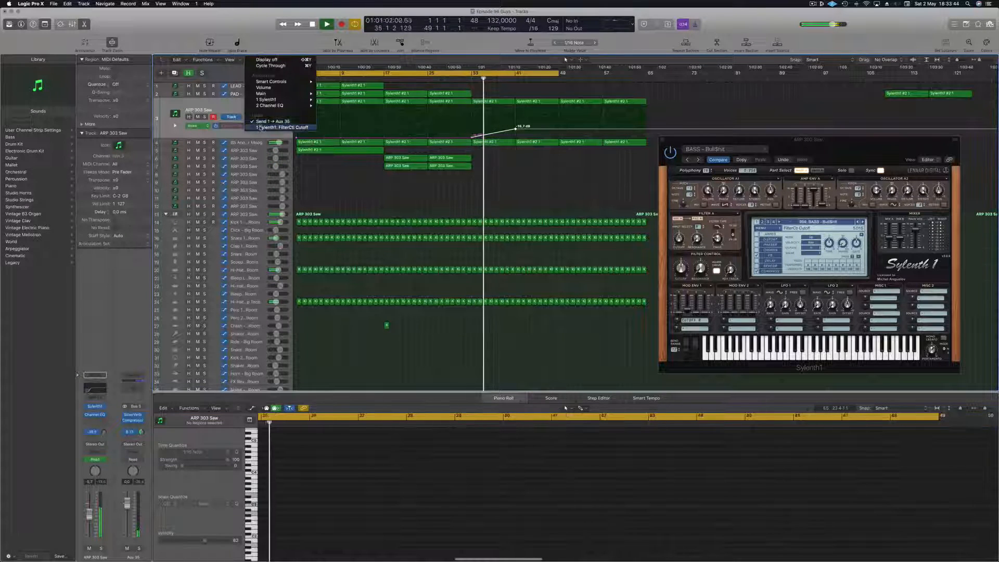
{"action": "left_click", "coordinate": [257, 127]}
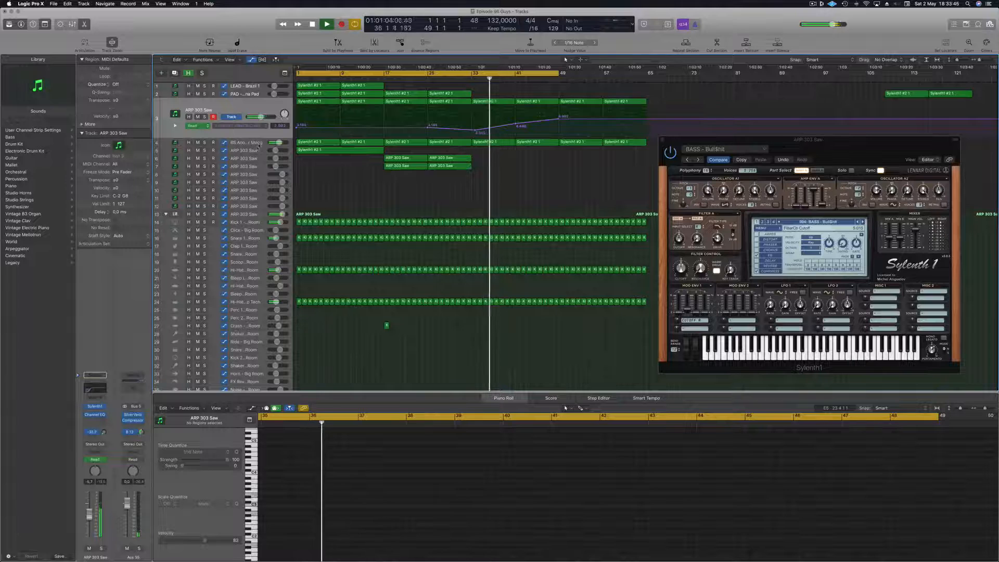
{"action": "left_click", "coordinate": [213, 142]}
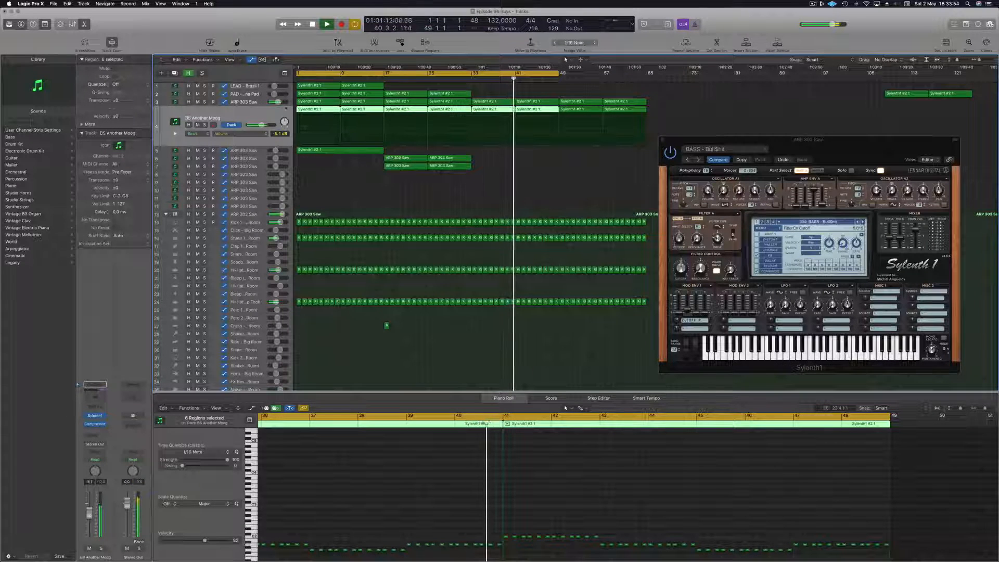
{"action": "key", "text": "Up"}
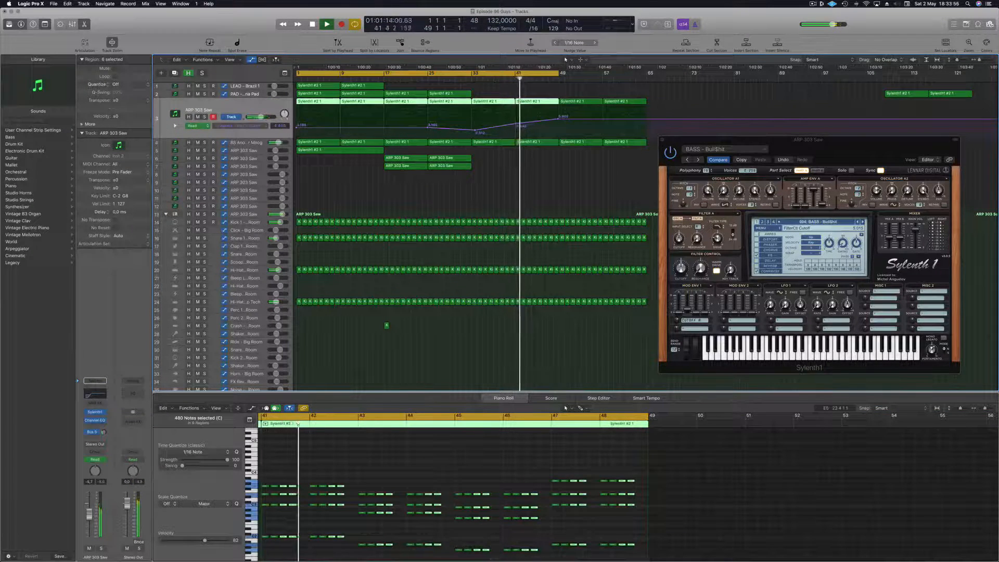
{"action": "left_click", "coordinate": [175, 126]}
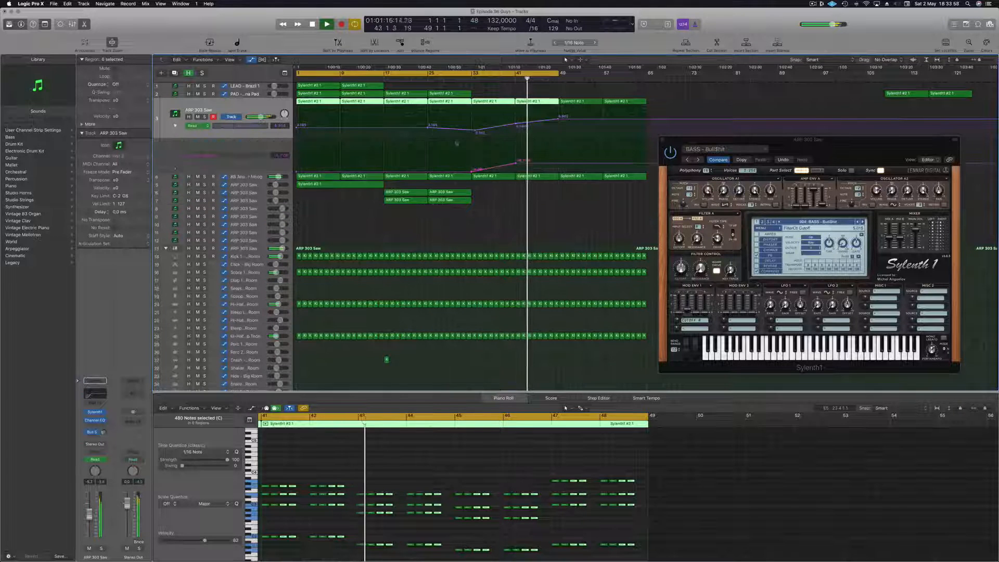
{"action": "left_click", "coordinate": [556, 164]}
{"action": "left_click_drag", "start_coordinate": [556, 164], "coordinate": [557, 157]}
Extend the cycle range to bar 65 and copy the row 5 region from bar 1 to bar 49, replaying from about bar 46
{"action": "left_click_drag", "start_coordinate": [557, 74], "coordinate": [645, 81]}
{"action": "left_click_drag", "start_coordinate": [710, 140], "coordinate": [899, 142]}
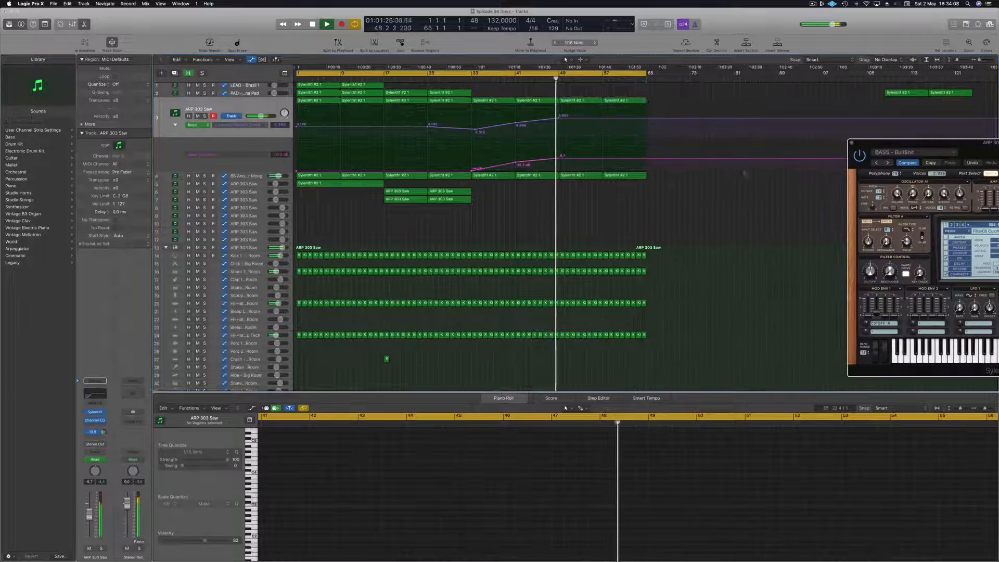
{"action": "left_click_drag", "start_coordinate": [336, 184], "coordinate": [601, 186]}
{"action": "left_click", "coordinate": [543, 79]}
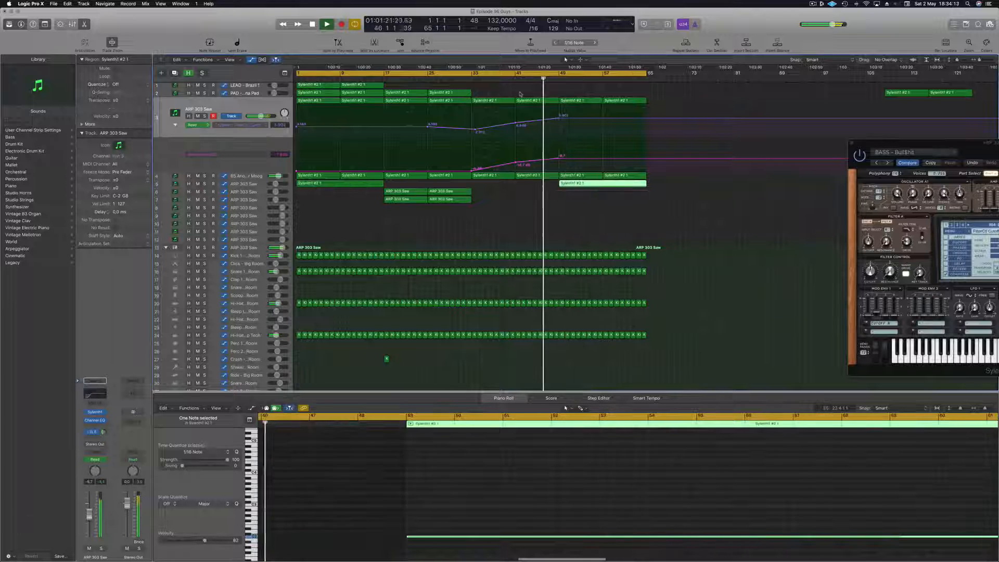
Extend the rising cutoff and send ramps of the row 3 ARP 303 Saw track to end points at bar 65
{"action": "left_click", "coordinate": [646, 120]}
{"action": "left_click_drag", "start_coordinate": [645, 120], "coordinate": [646, 113]}
{"action": "left_click_drag", "start_coordinate": [645, 159], "coordinate": [646, 156]}
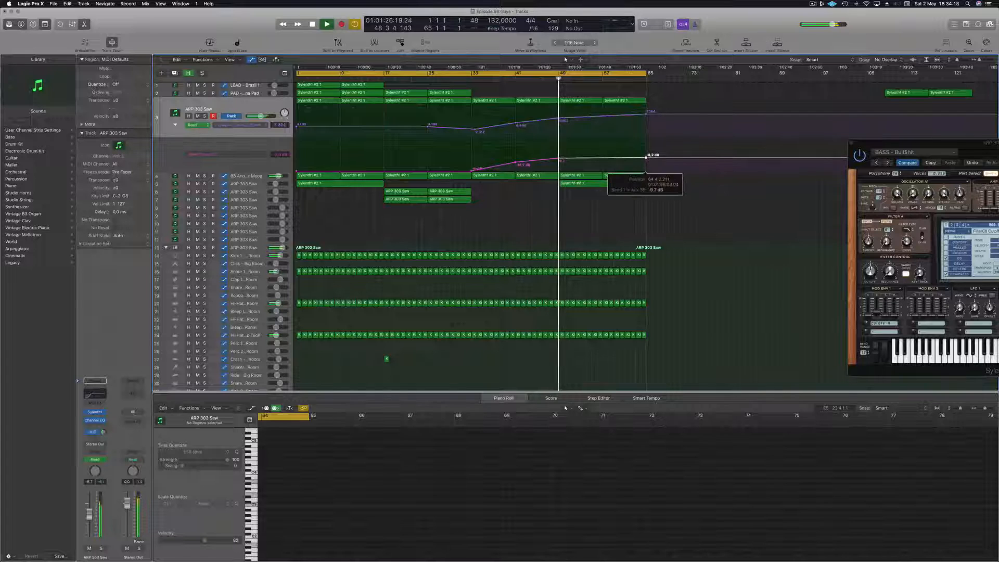
Save the project and nudge the cutoff automation's end point at bar 65 slightly higher
{"action": "left_click", "coordinate": [644, 254]}
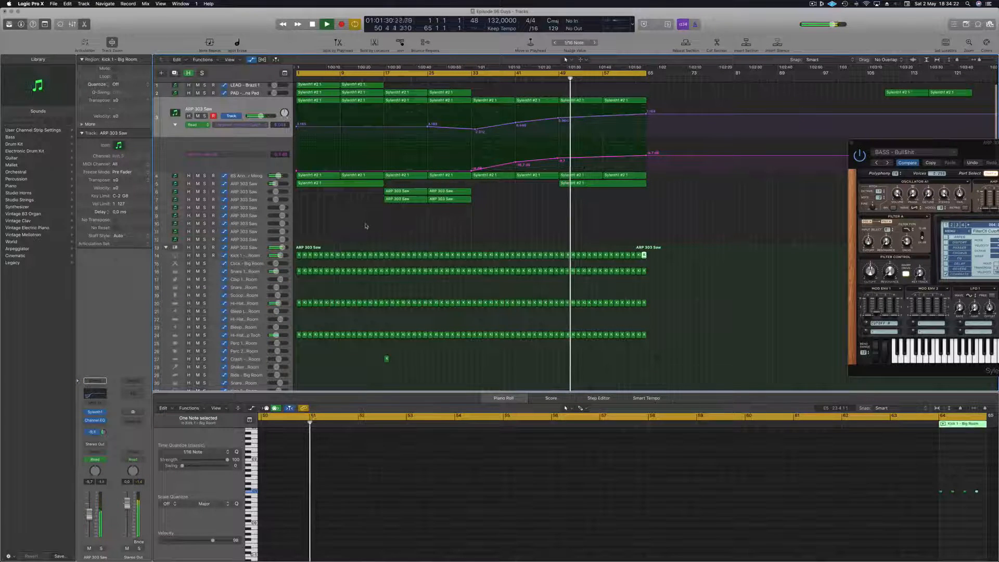
{"action": "key", "text": "super+s"}
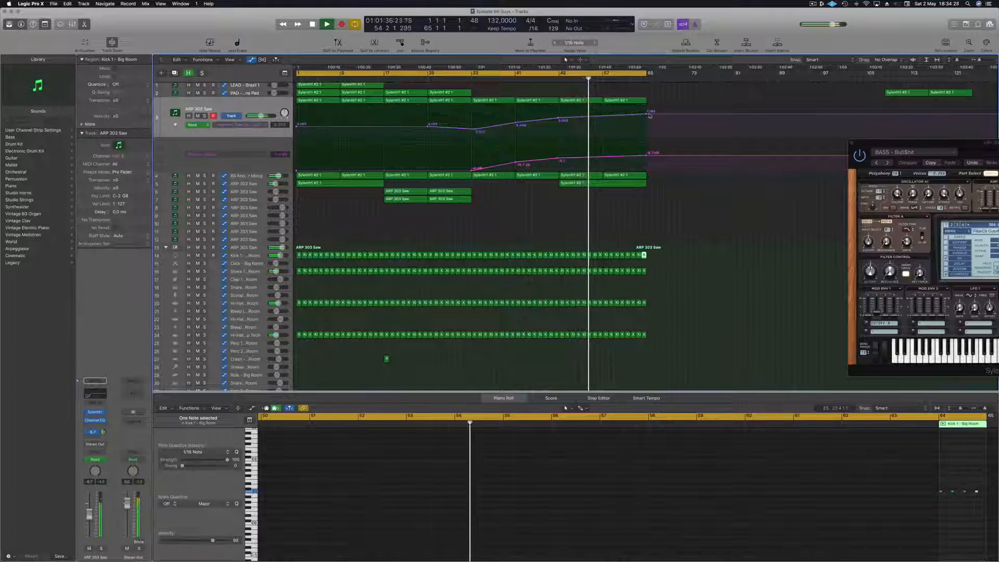
{"action": "left_click_drag", "start_coordinate": [645, 114], "coordinate": [644, 113]}
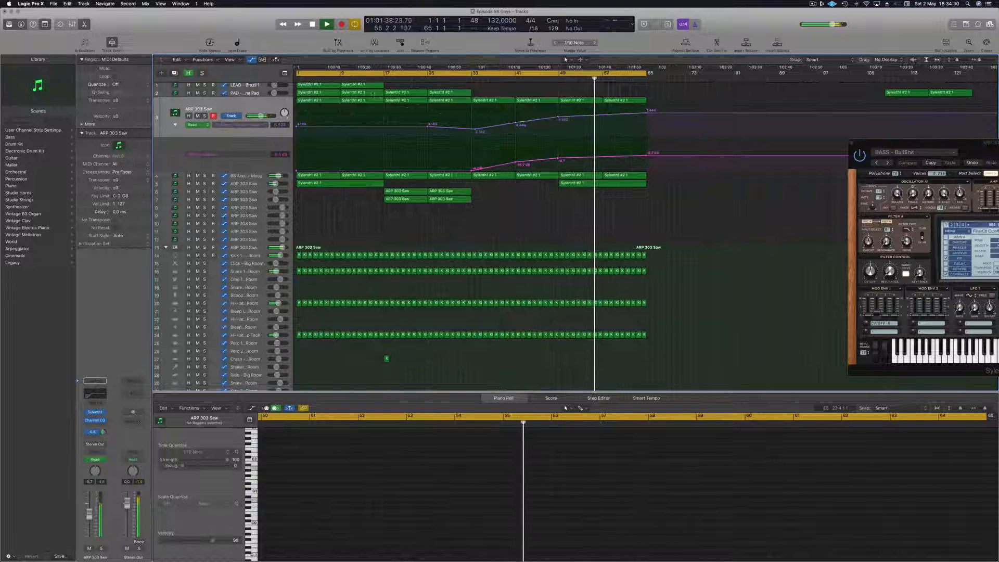
{"action": "scroll", "coordinate": [644, 116], "scroll_direction": "up", "scroll_amount": 1}
{"action": "scroll", "coordinate": [382, 96], "scroll_direction": "down", "scroll_amount": 1}
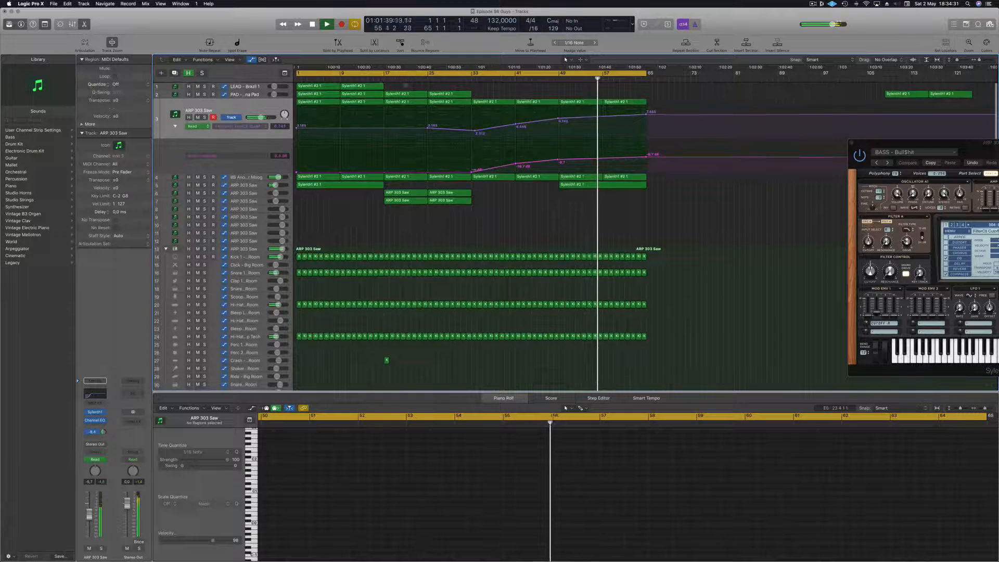
Copy two of the Anjuna Pad track's regions, together with their automation, to fill bars 49 to 65
{"action": "left_click", "coordinate": [447, 94]}
{"action": "left_click_drag", "start_coordinate": [382, 92], "coordinate": [318, 93]}
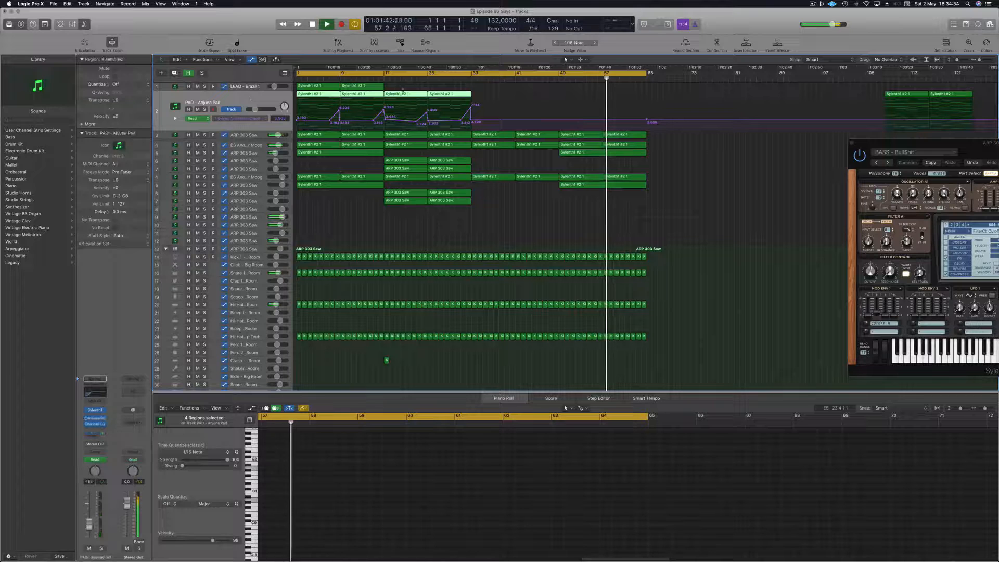
{"action": "left_click", "coordinate": [503, 92]}
{"action": "left_click_drag", "start_coordinate": [495, 92], "coordinate": [586, 100]}
{"action": "left_click", "coordinate": [533, 84]}
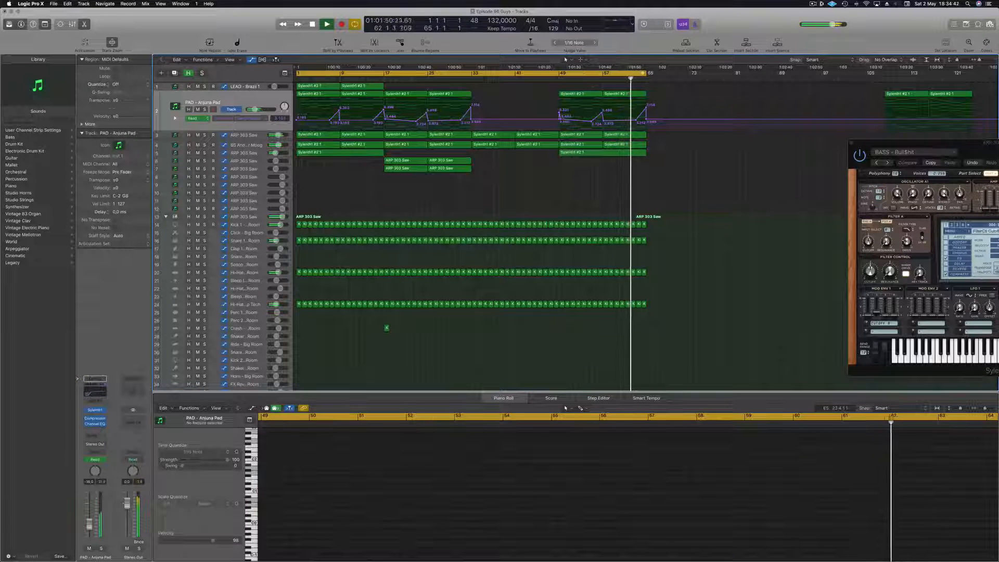
Extend the cycle range to bar 73 and replay the arrangement from bar 1, selecting the row 6 ARP 303 Saw track
{"action": "left_click_drag", "start_coordinate": [646, 73], "coordinate": [690, 77]}
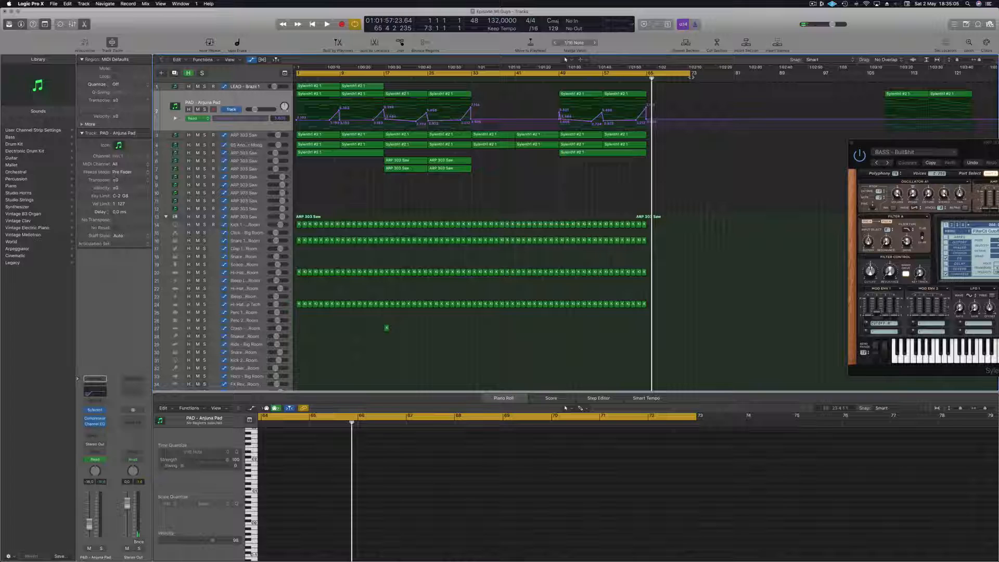
{"action": "key", "text": "Return"}
{"action": "key", "text": "space"}
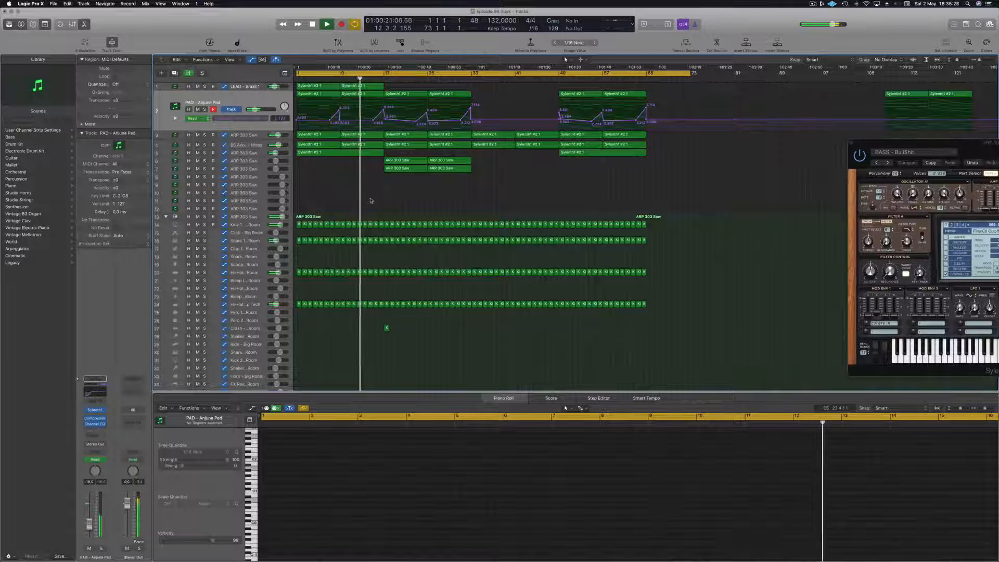
{"action": "left_click", "coordinate": [245, 160]}
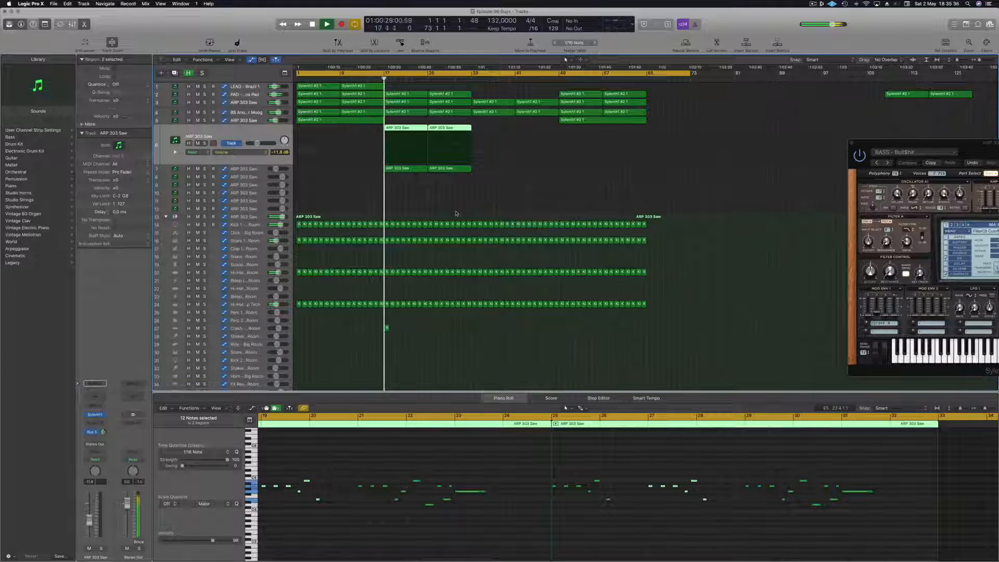
{"action": "left_click", "coordinate": [439, 198]}
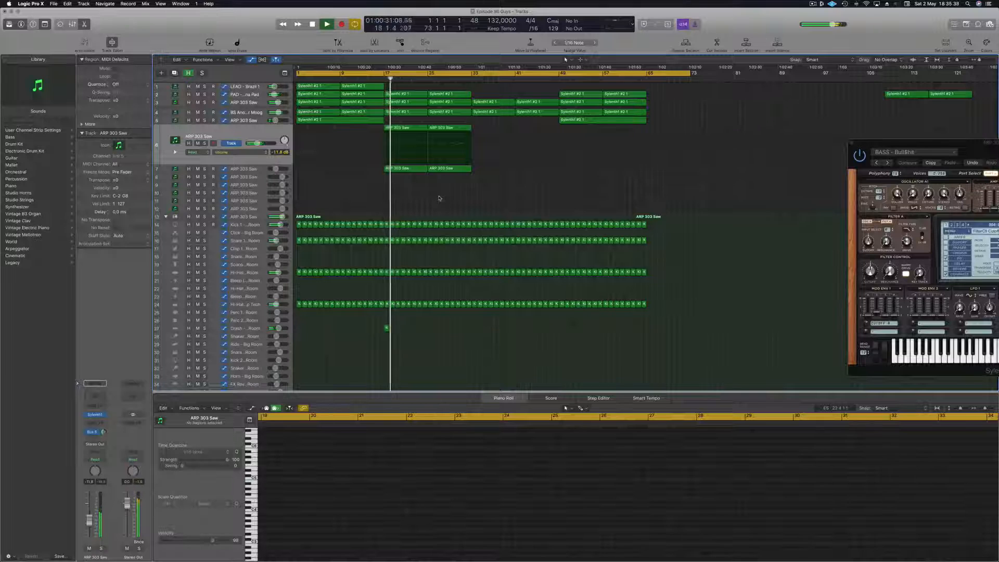